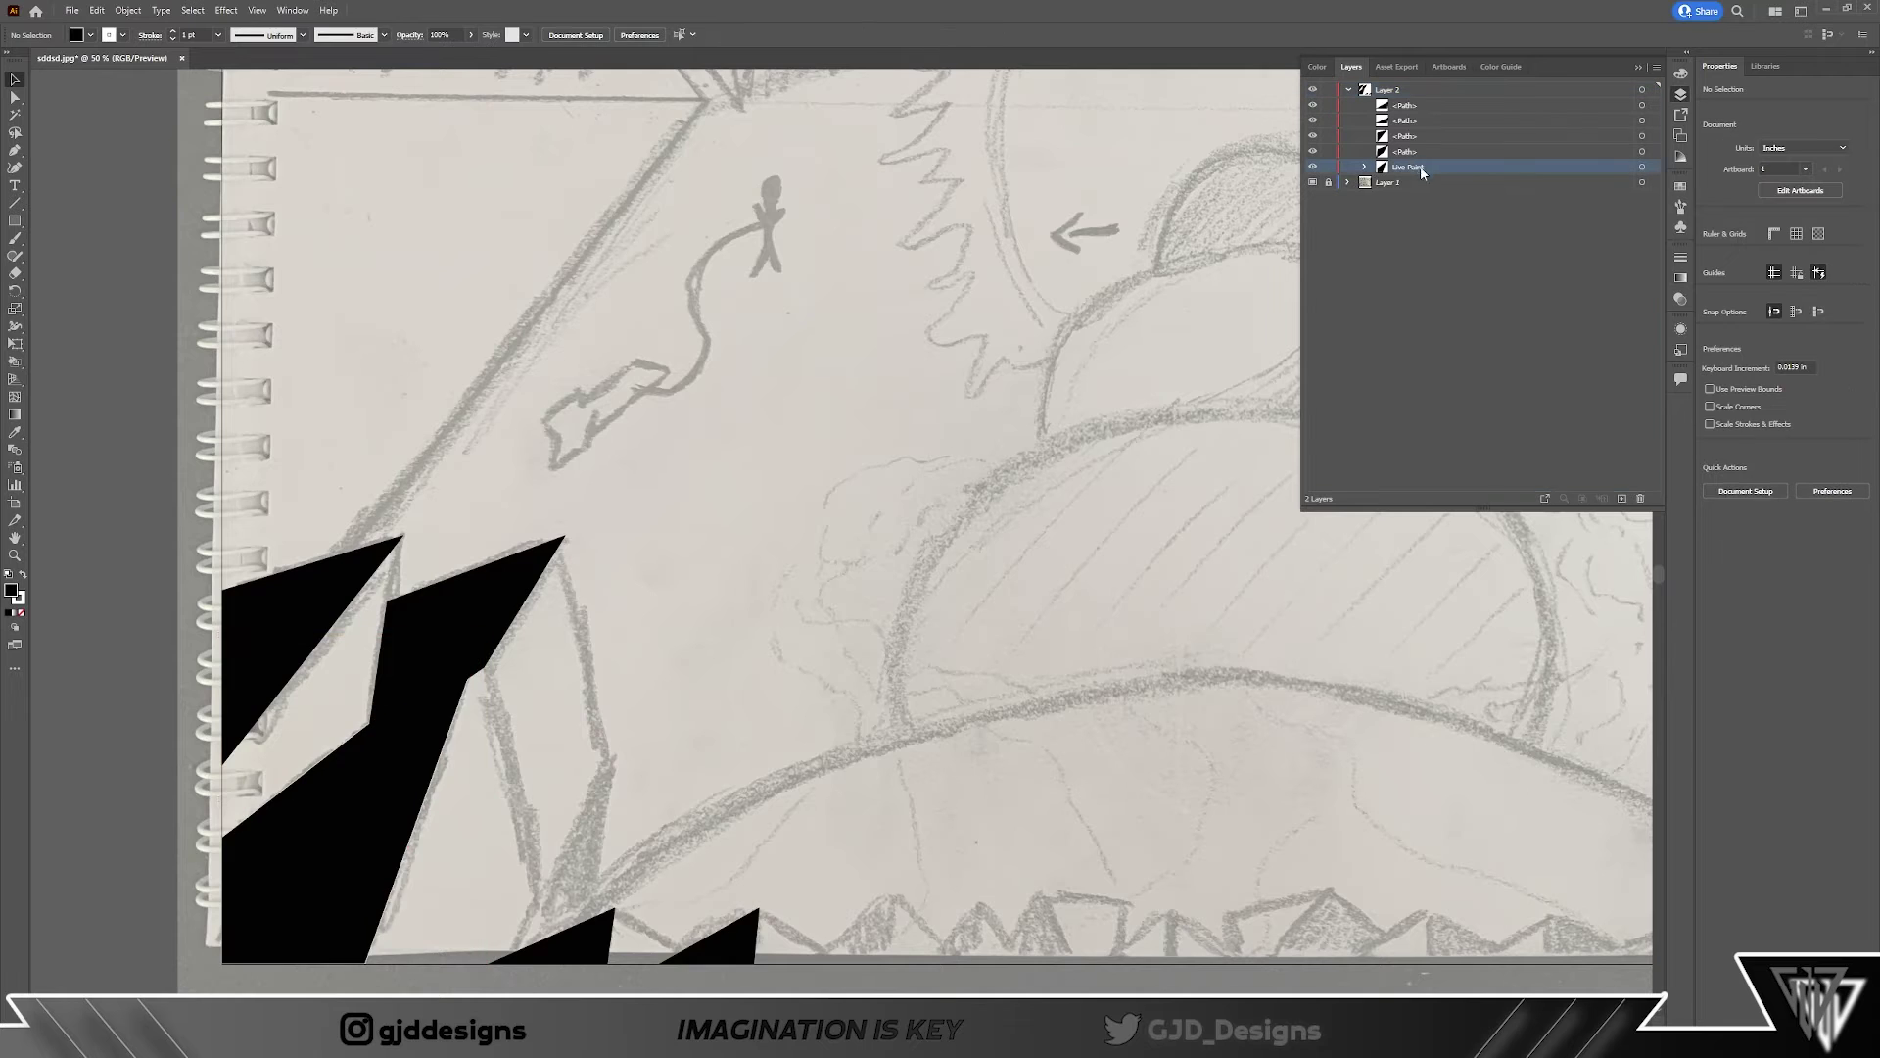
Step: Trace the row of triangular spikes along the sketch's bottom edge with the Pen tool
scroll(1099, 608, "up", 4)
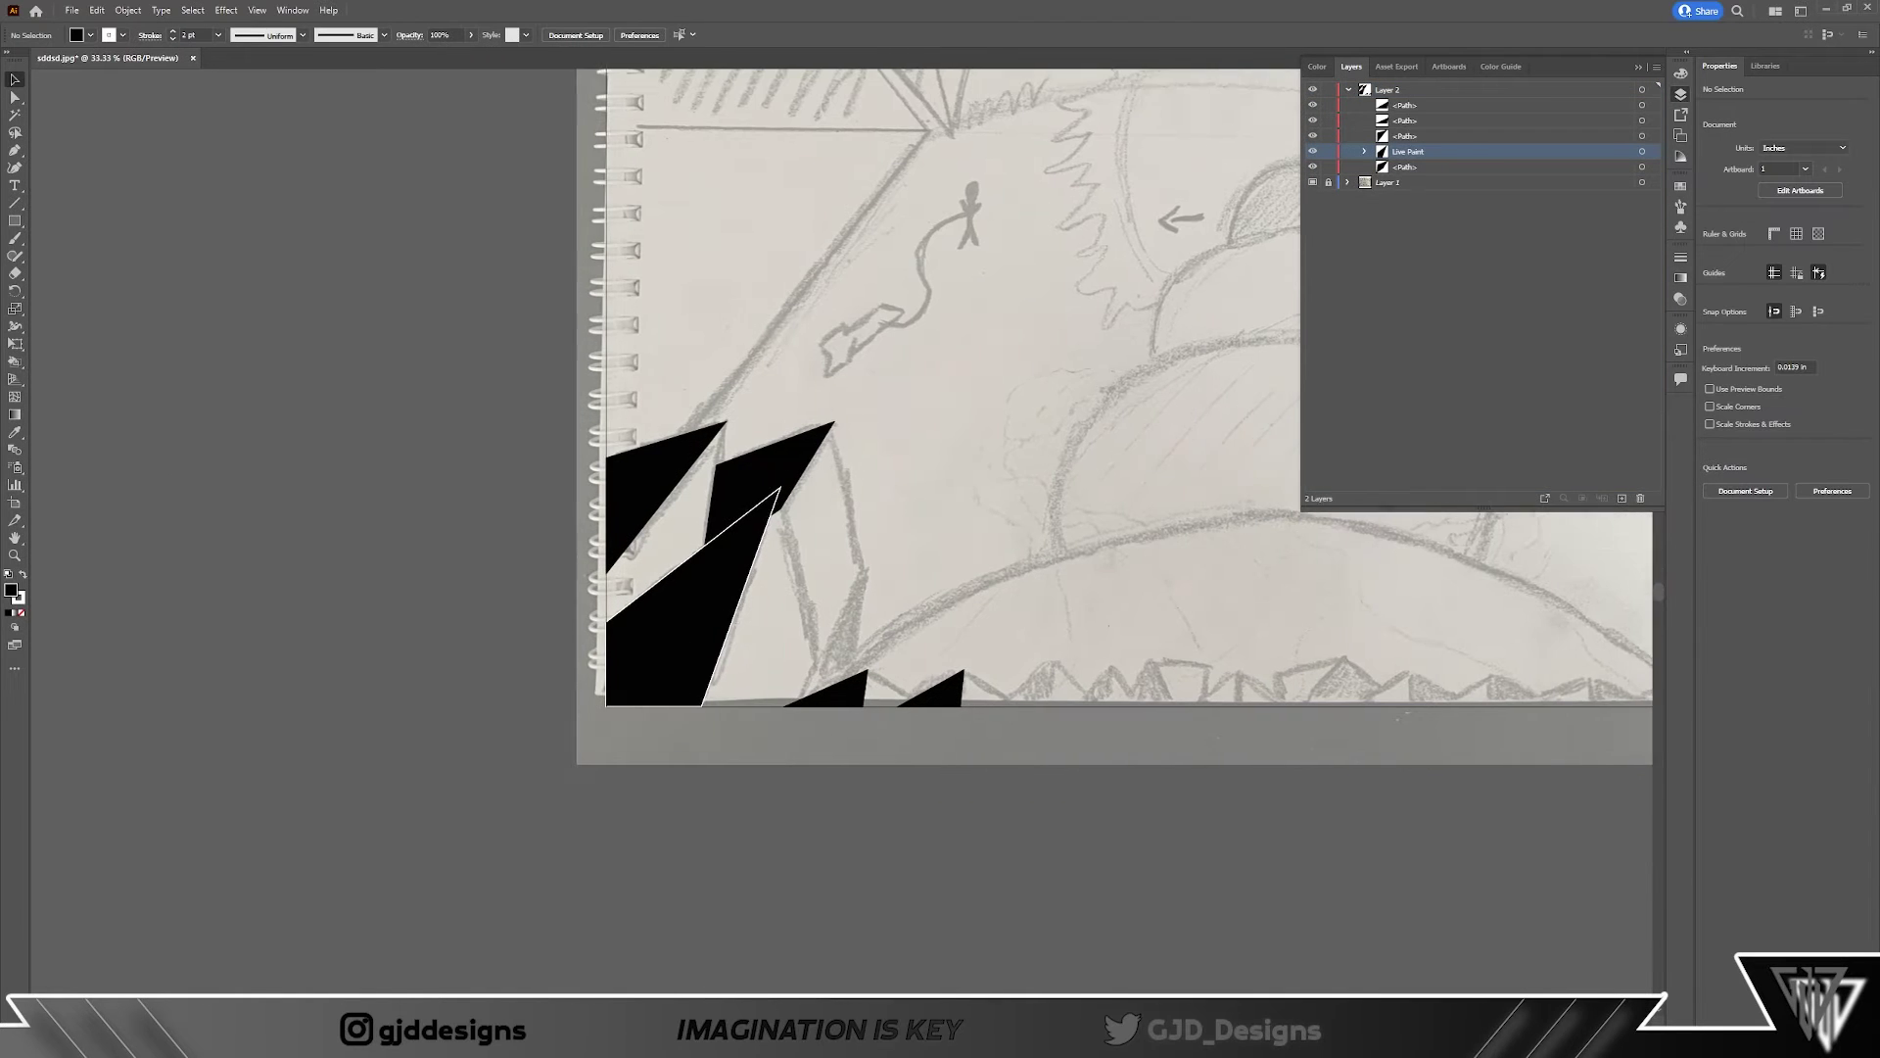
scroll(940, 685, "down", 3)
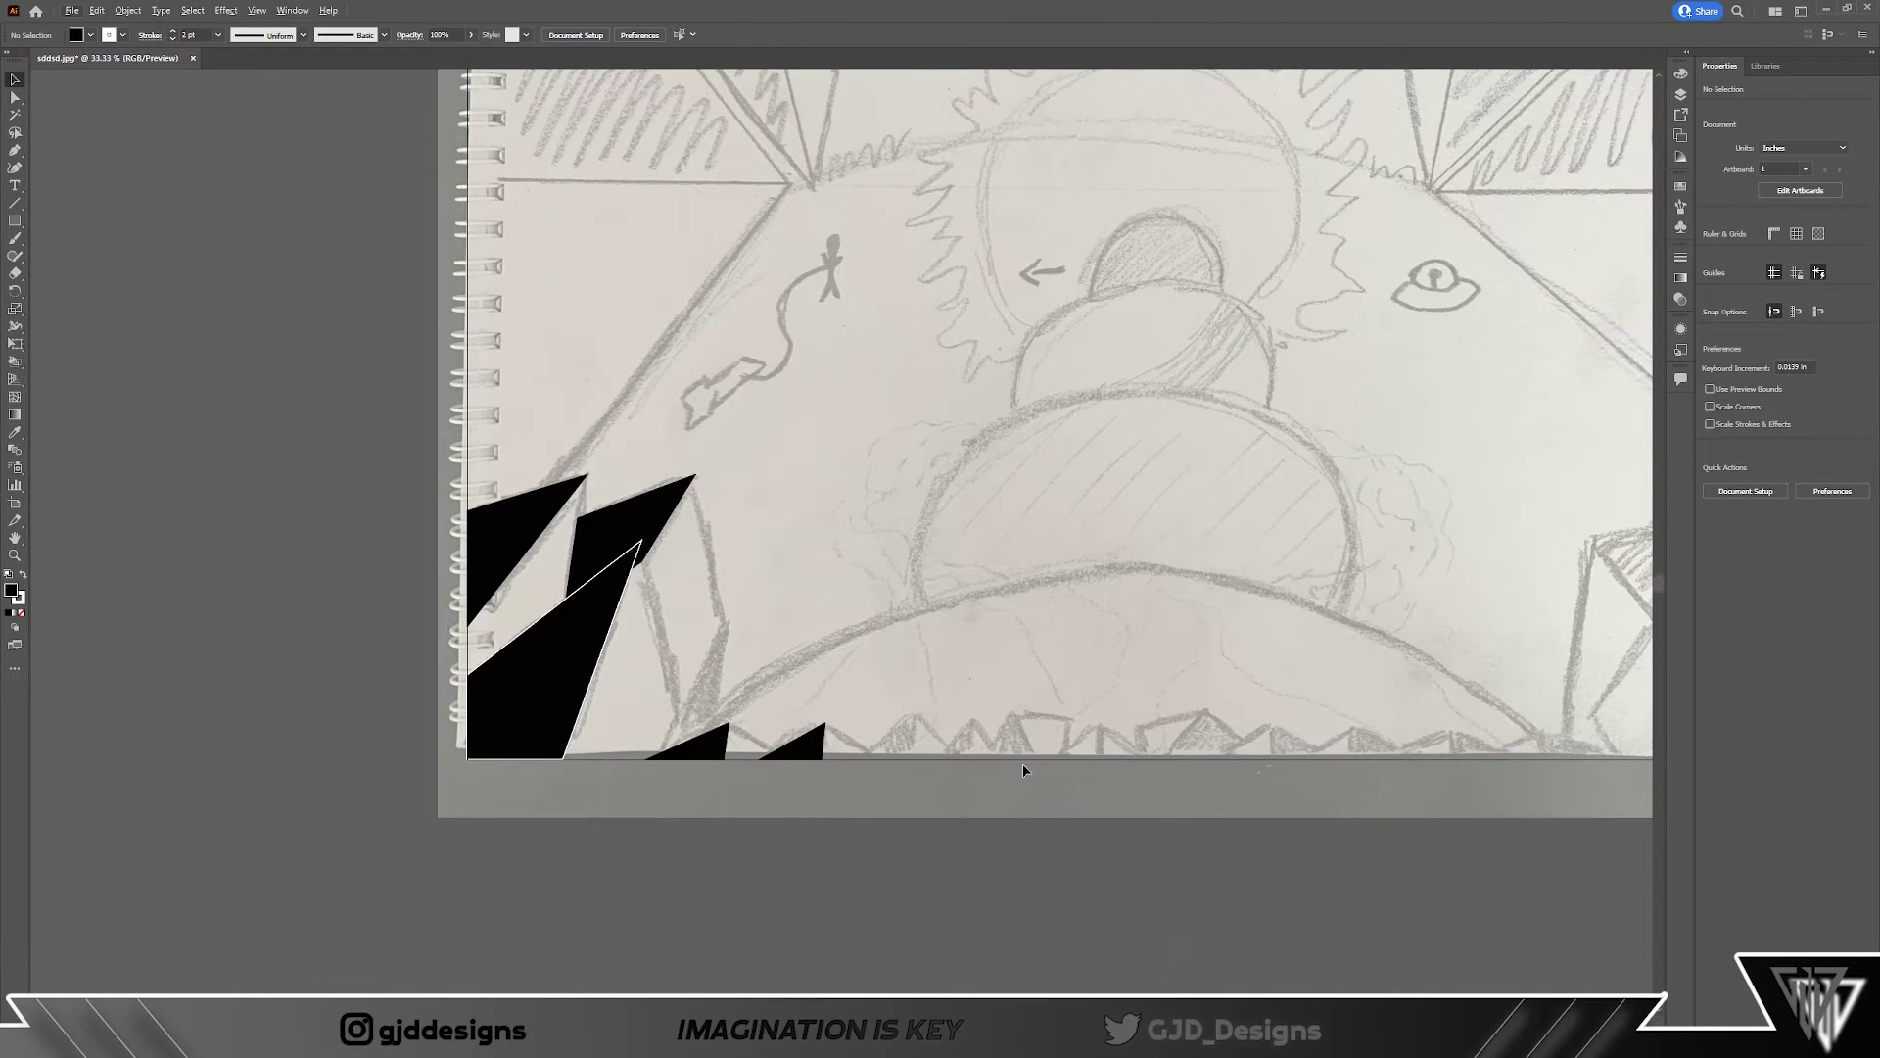
key("p")
left_click(864, 755)
left_click(916, 719)
left_click(1038, 759)
left_click(1013, 711)
left_click(991, 759)
left_click(1038, 759)
left_click(1163, 759)
left_click(1205, 711)
left_click(1221, 759)
left_click(1351, 727)
left_click(1352, 759)
left_click(1451, 726)
left_click(1451, 759)
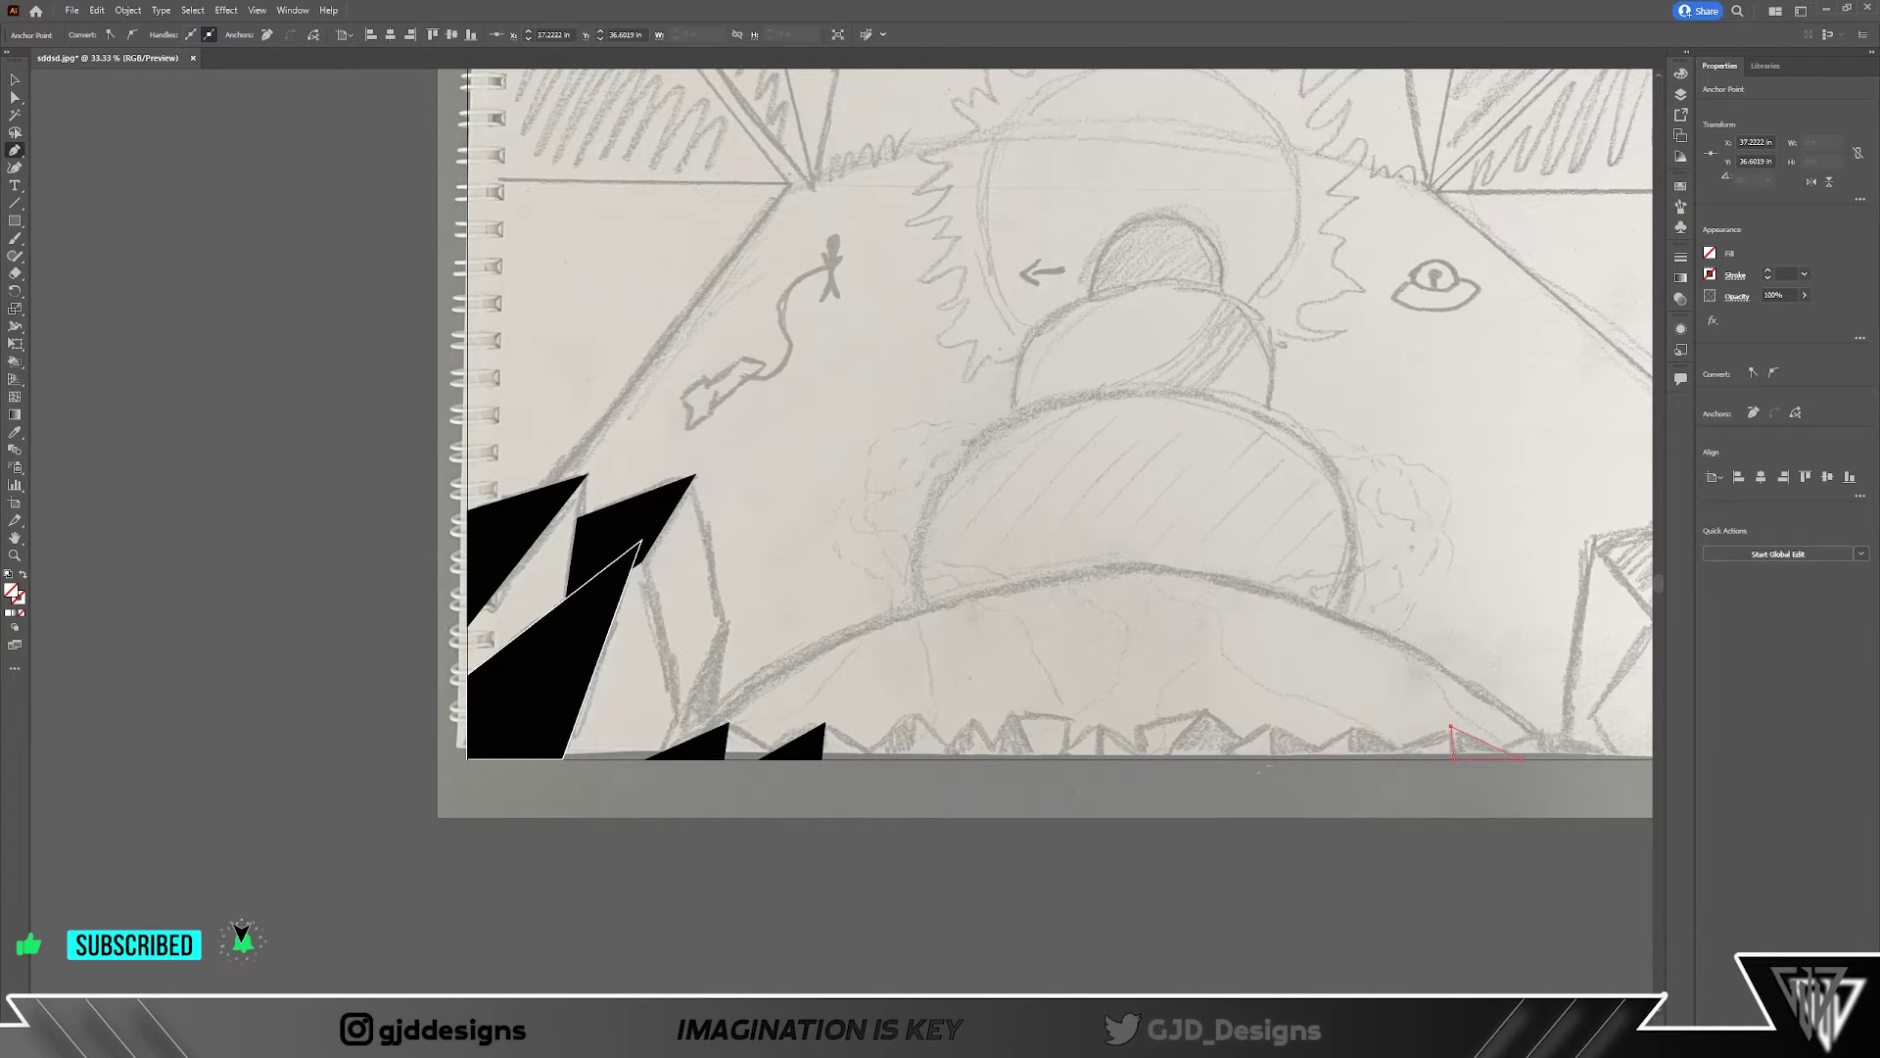
Step: Trace the two shaded crystal shapes in the sketch's lower-right corner as closed paths
scroll(1521, 758, "right", 5)
left_click(1221, 615)
left_click(1280, 759)
left_click(1376, 758)
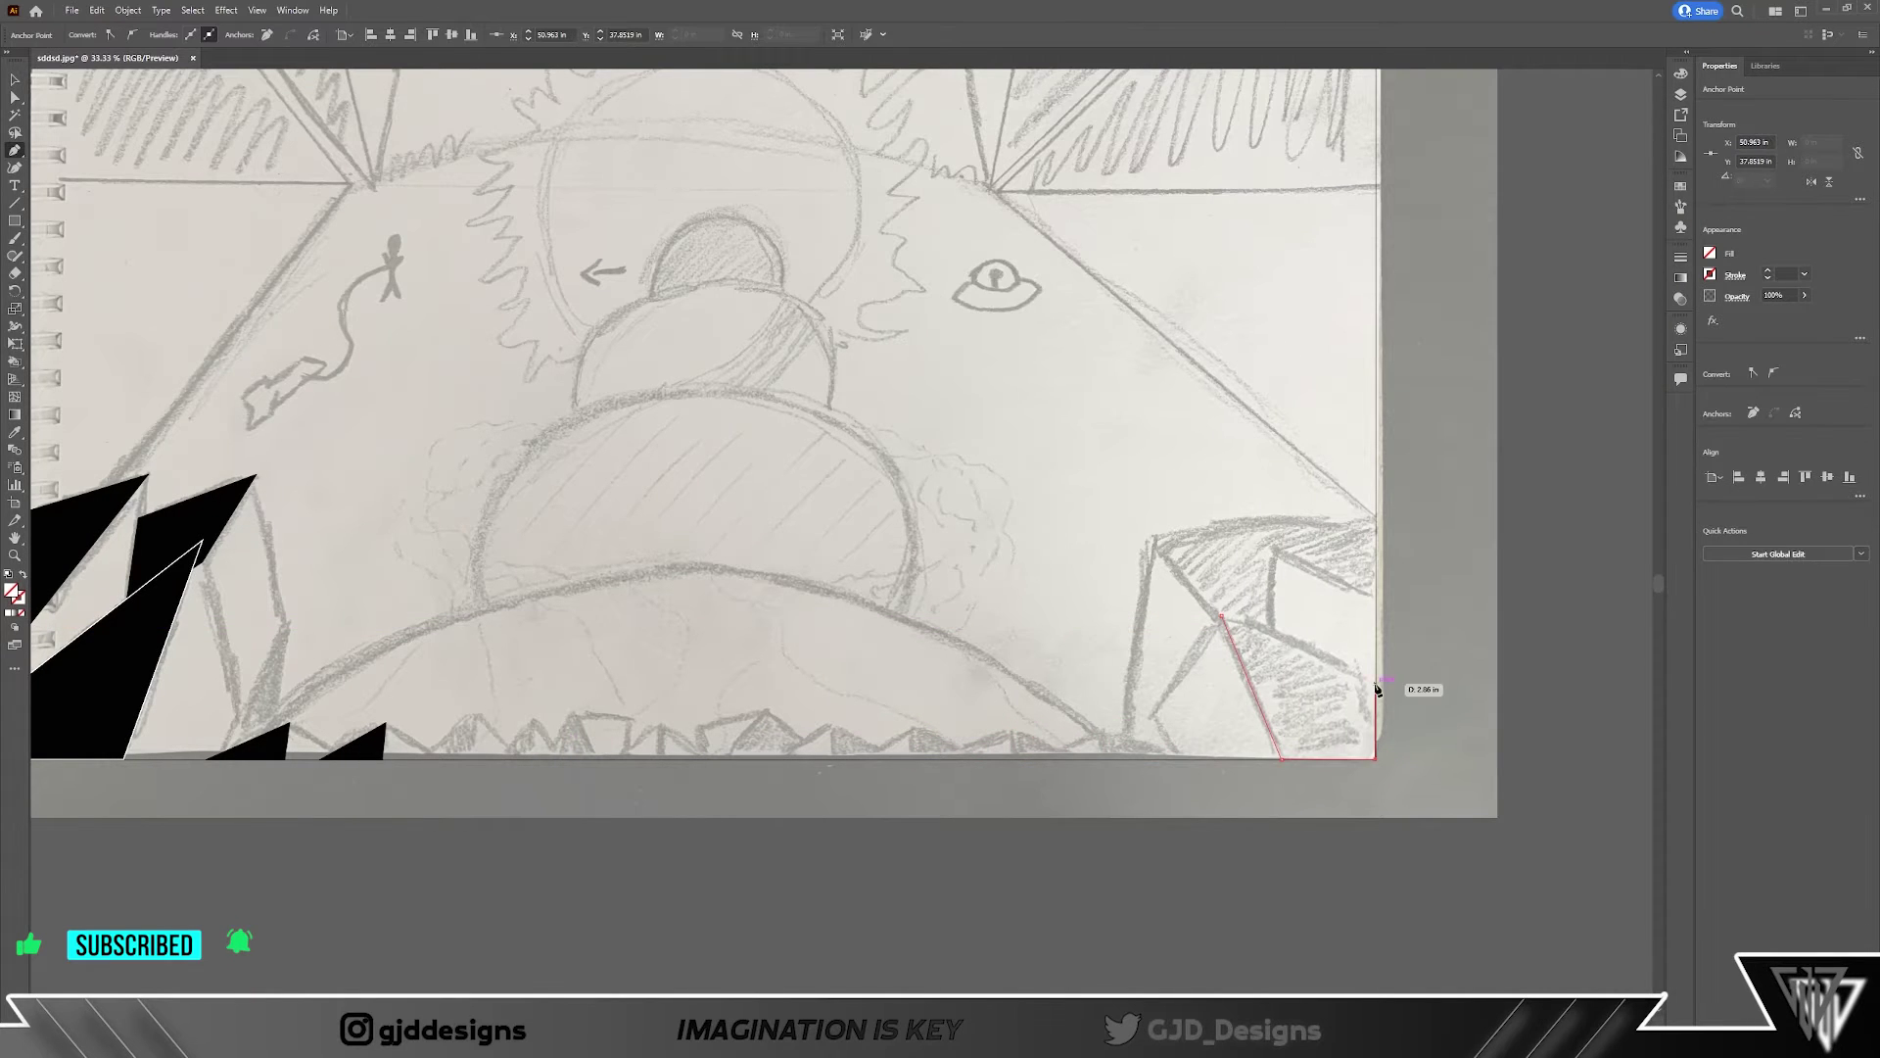
left_click(1154, 541)
left_click(1268, 674)
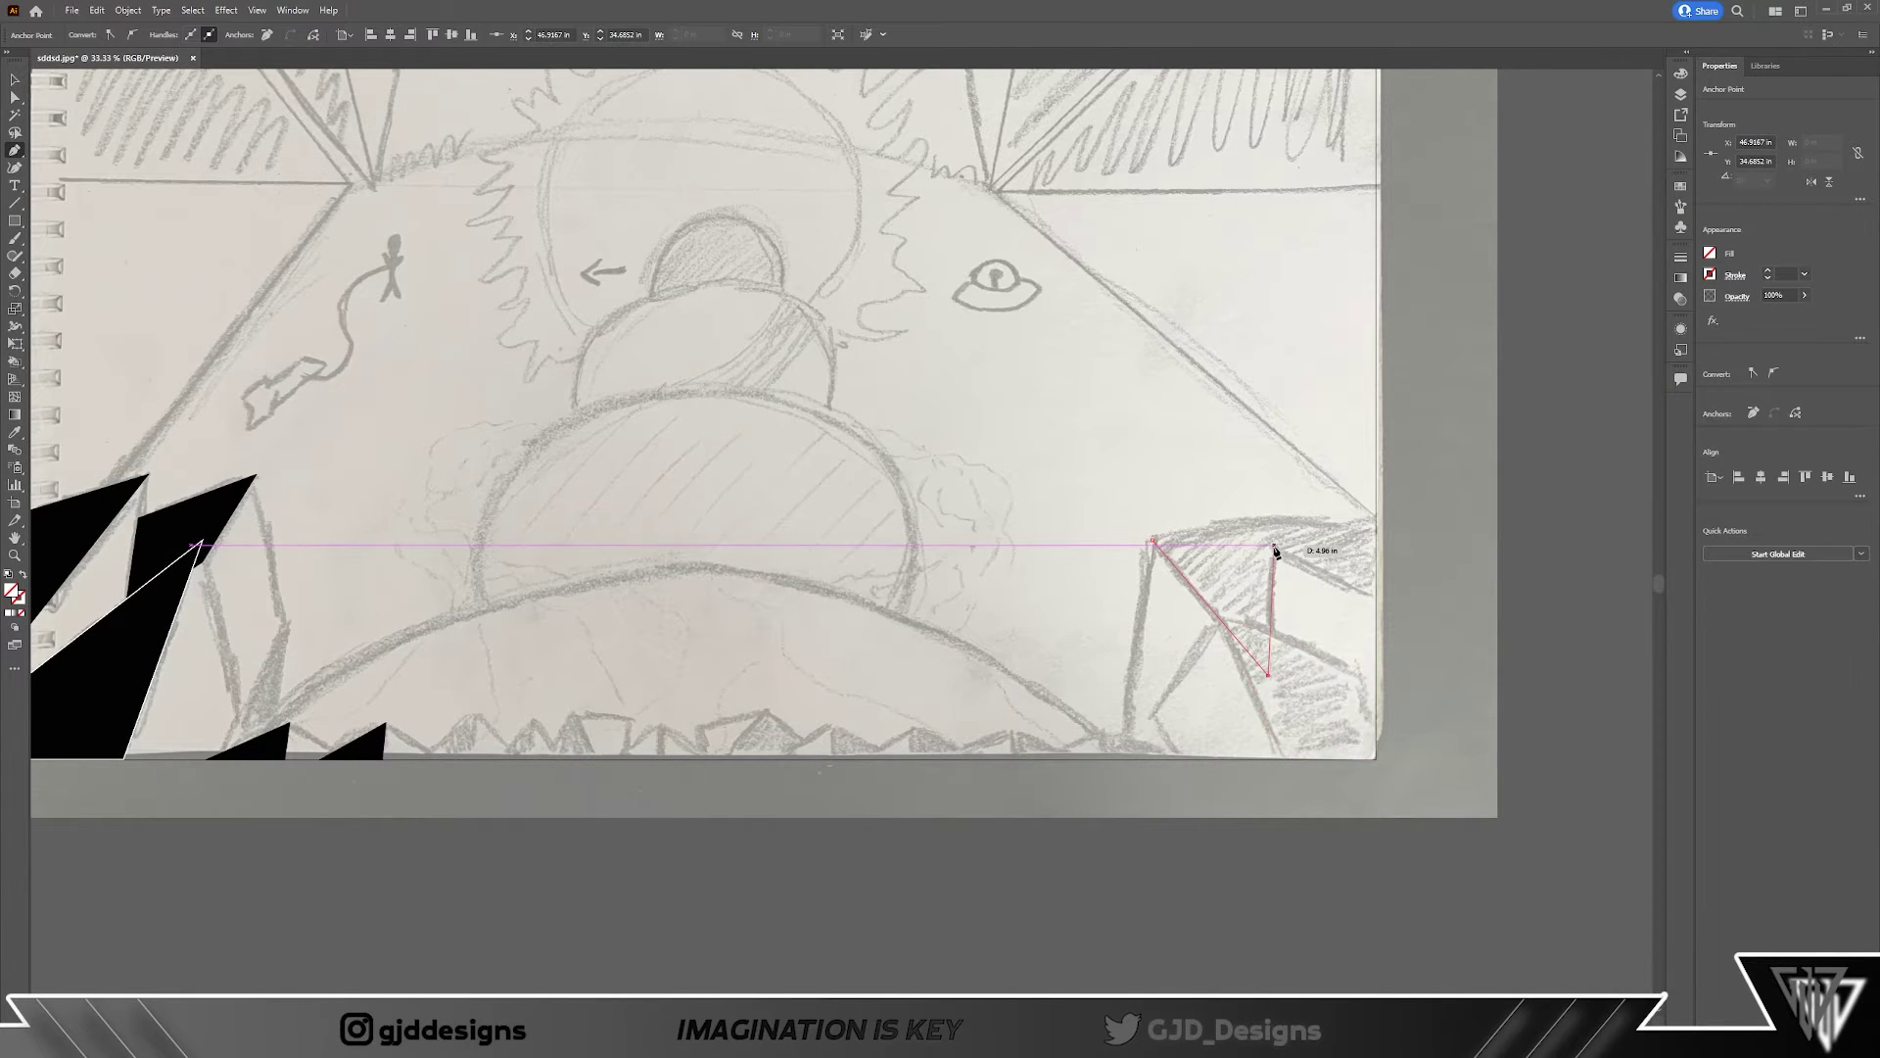
Step: Fill the lower-right crystals and the newly traced bottom spikes with black
double_click(12, 591)
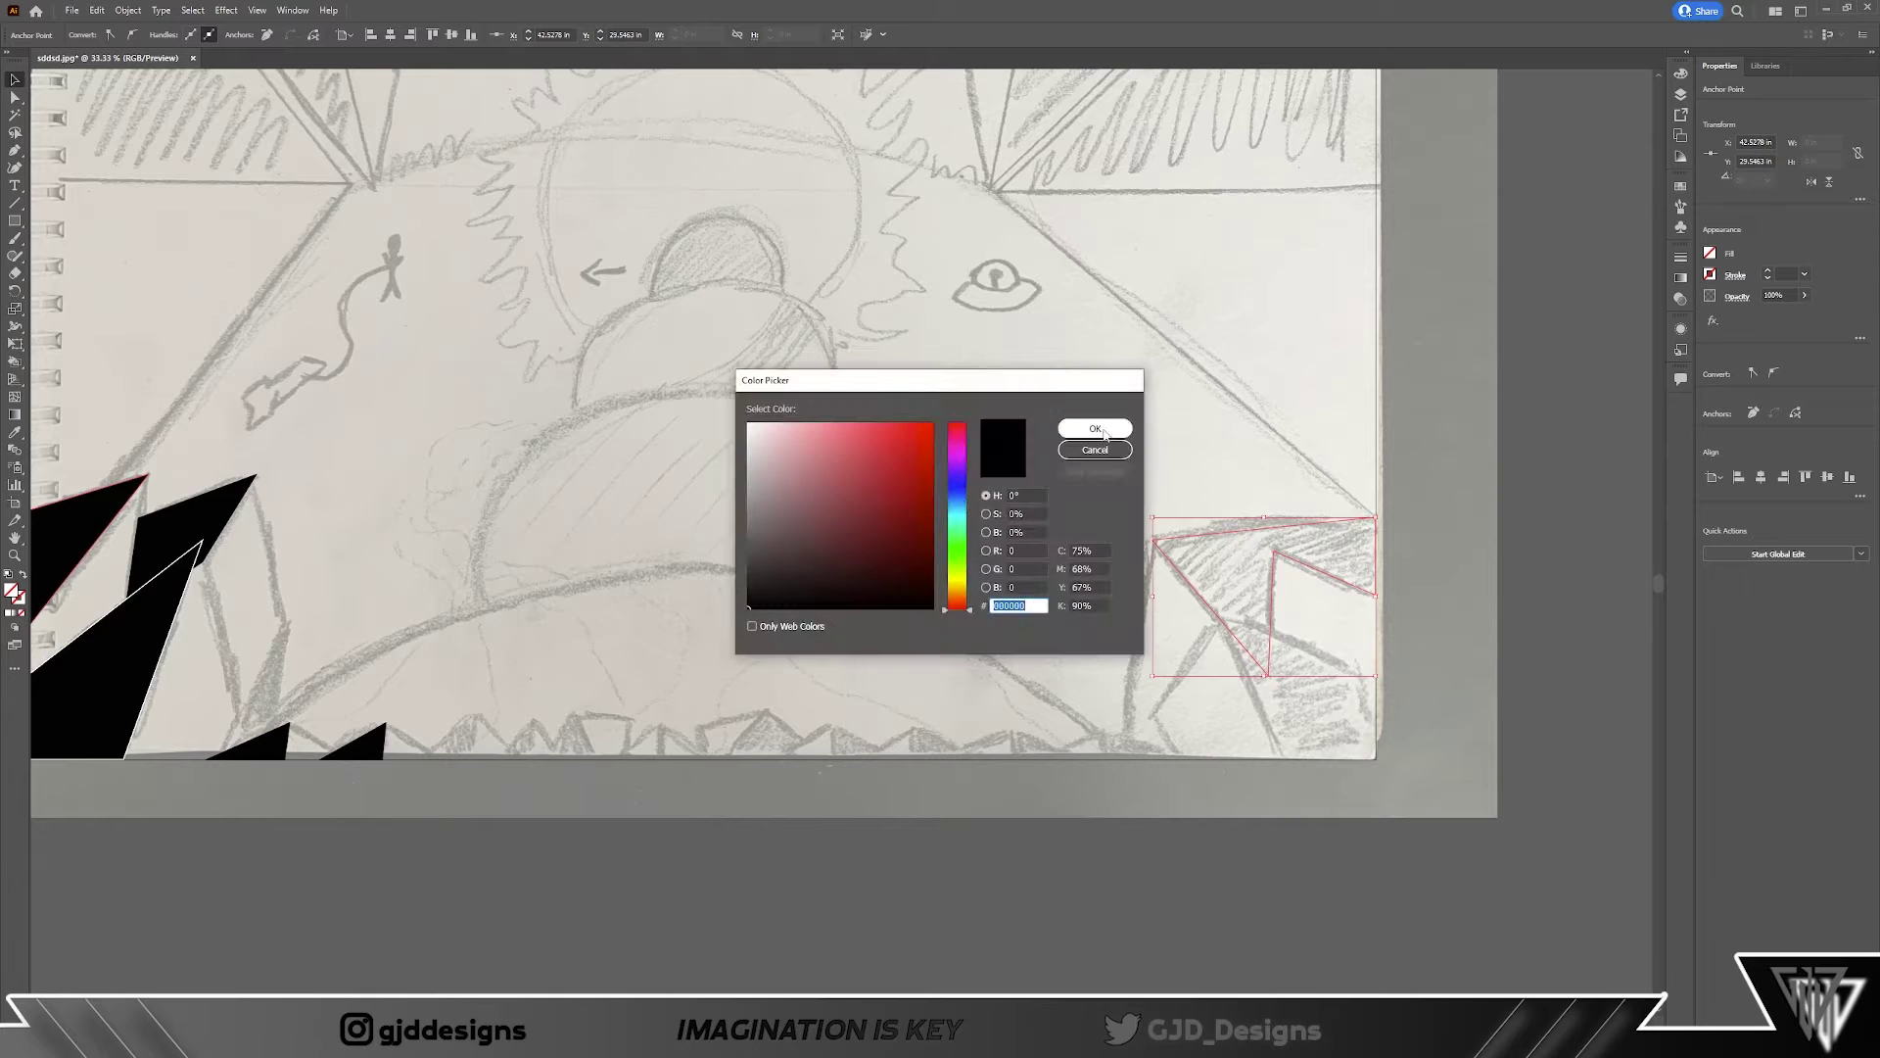
key("Return")
key("comma")
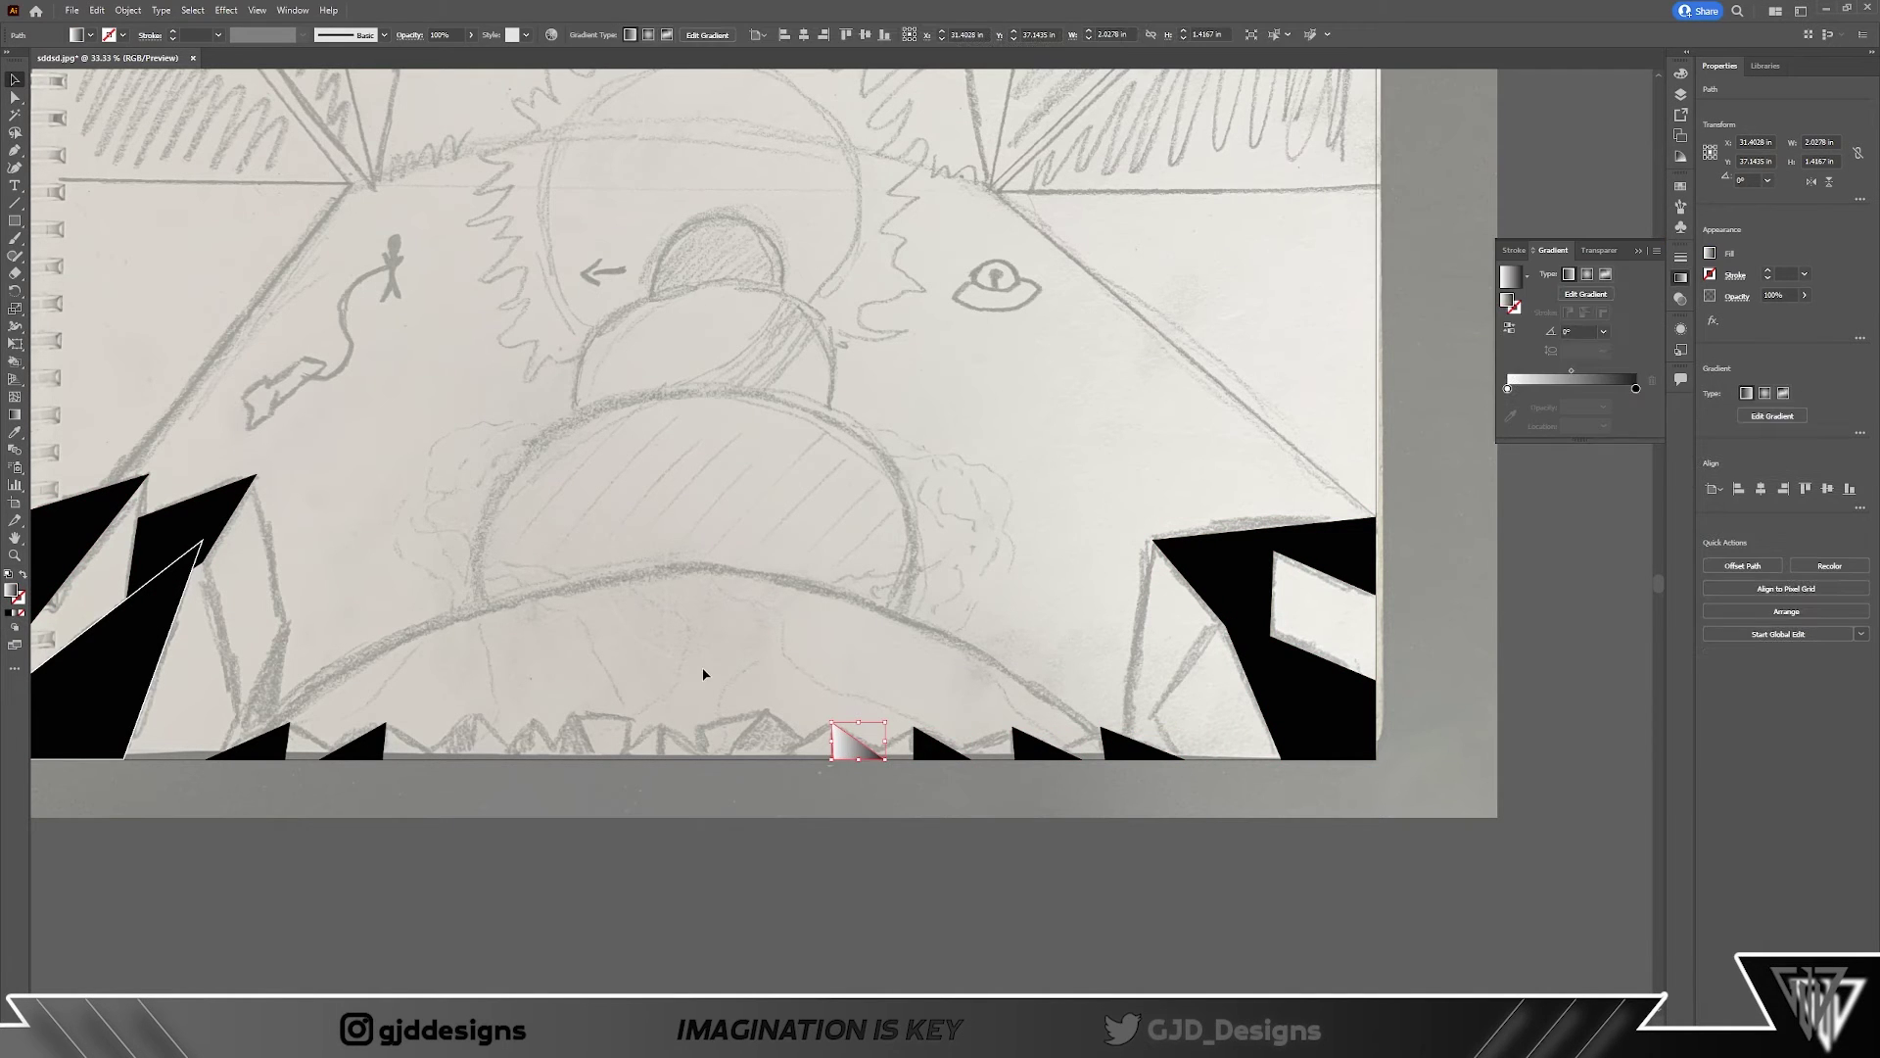
left_click(553, 759)
left_click(576, 712)
left_click(599, 759)
Step: Give the lowest right-hand crystal a white 2 pt stroke and bring its path to the top of Layer 2
left_click(1321, 710)
left_click(1768, 271)
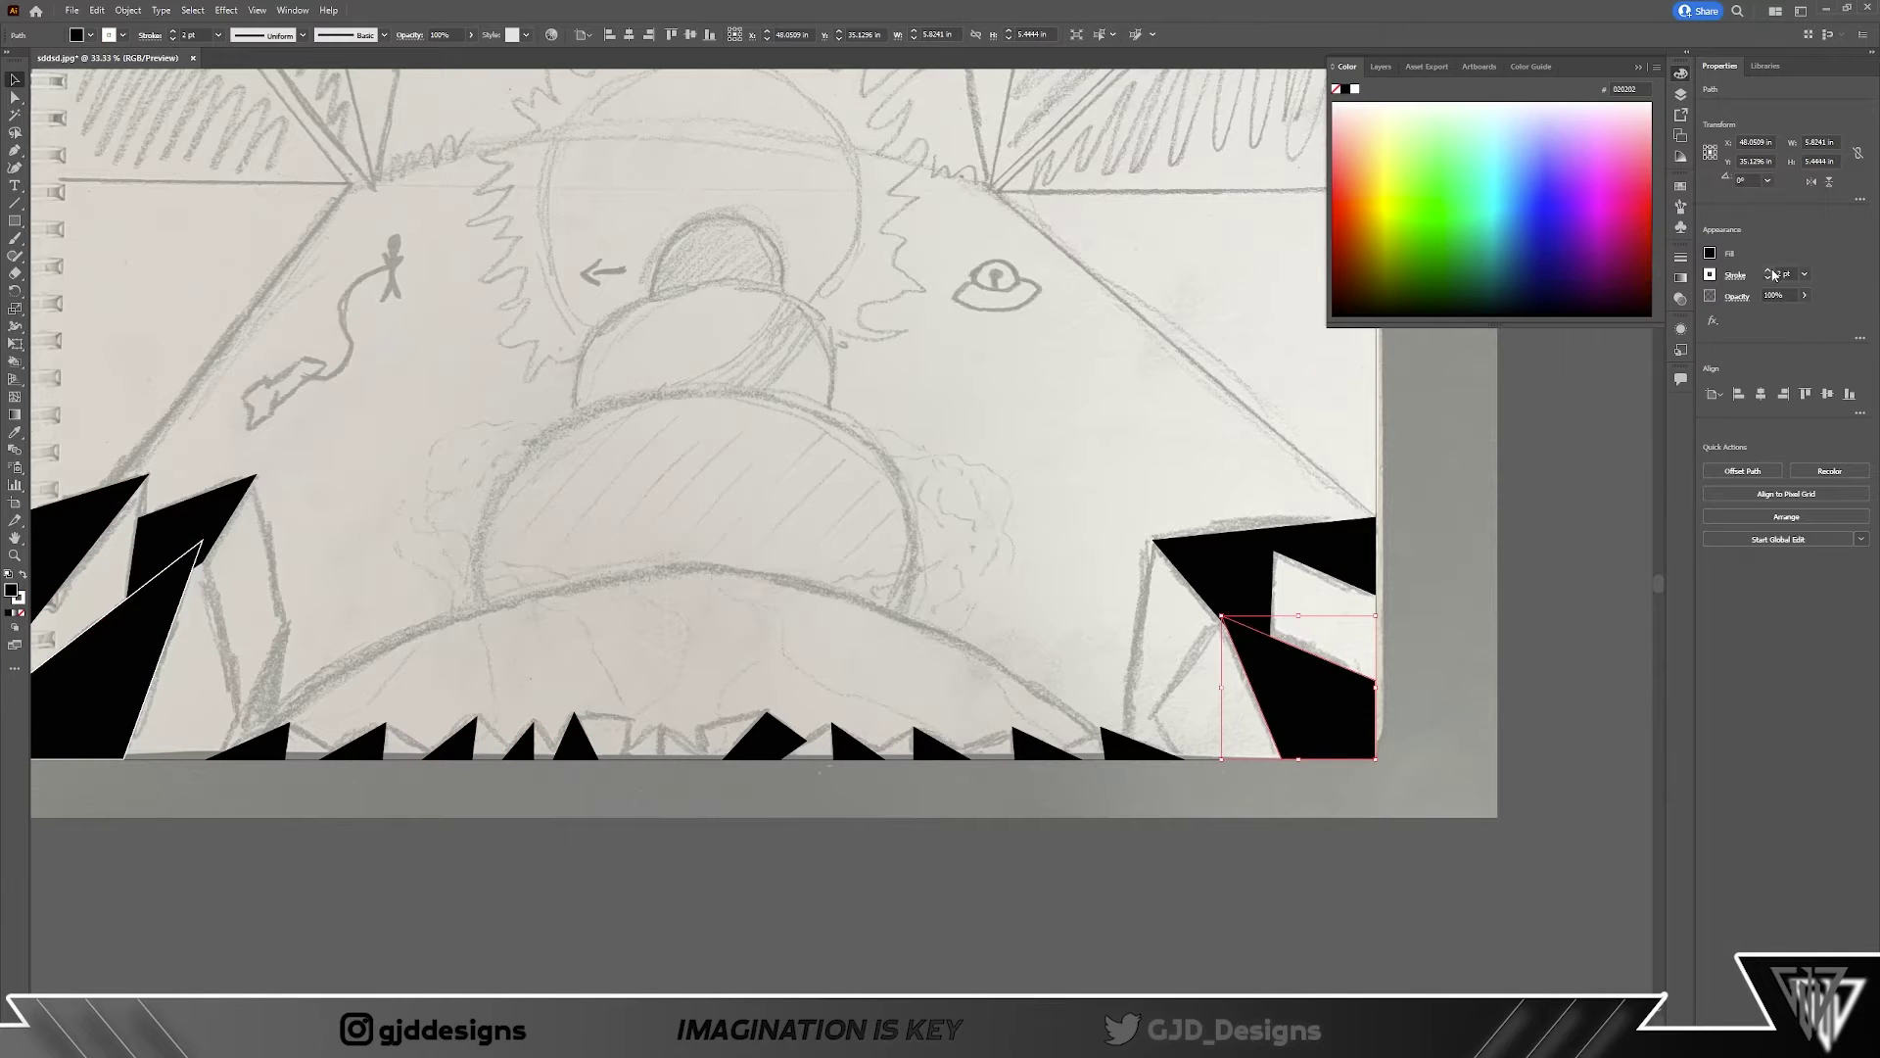
left_click(1680, 94)
left_click(1432, 106)
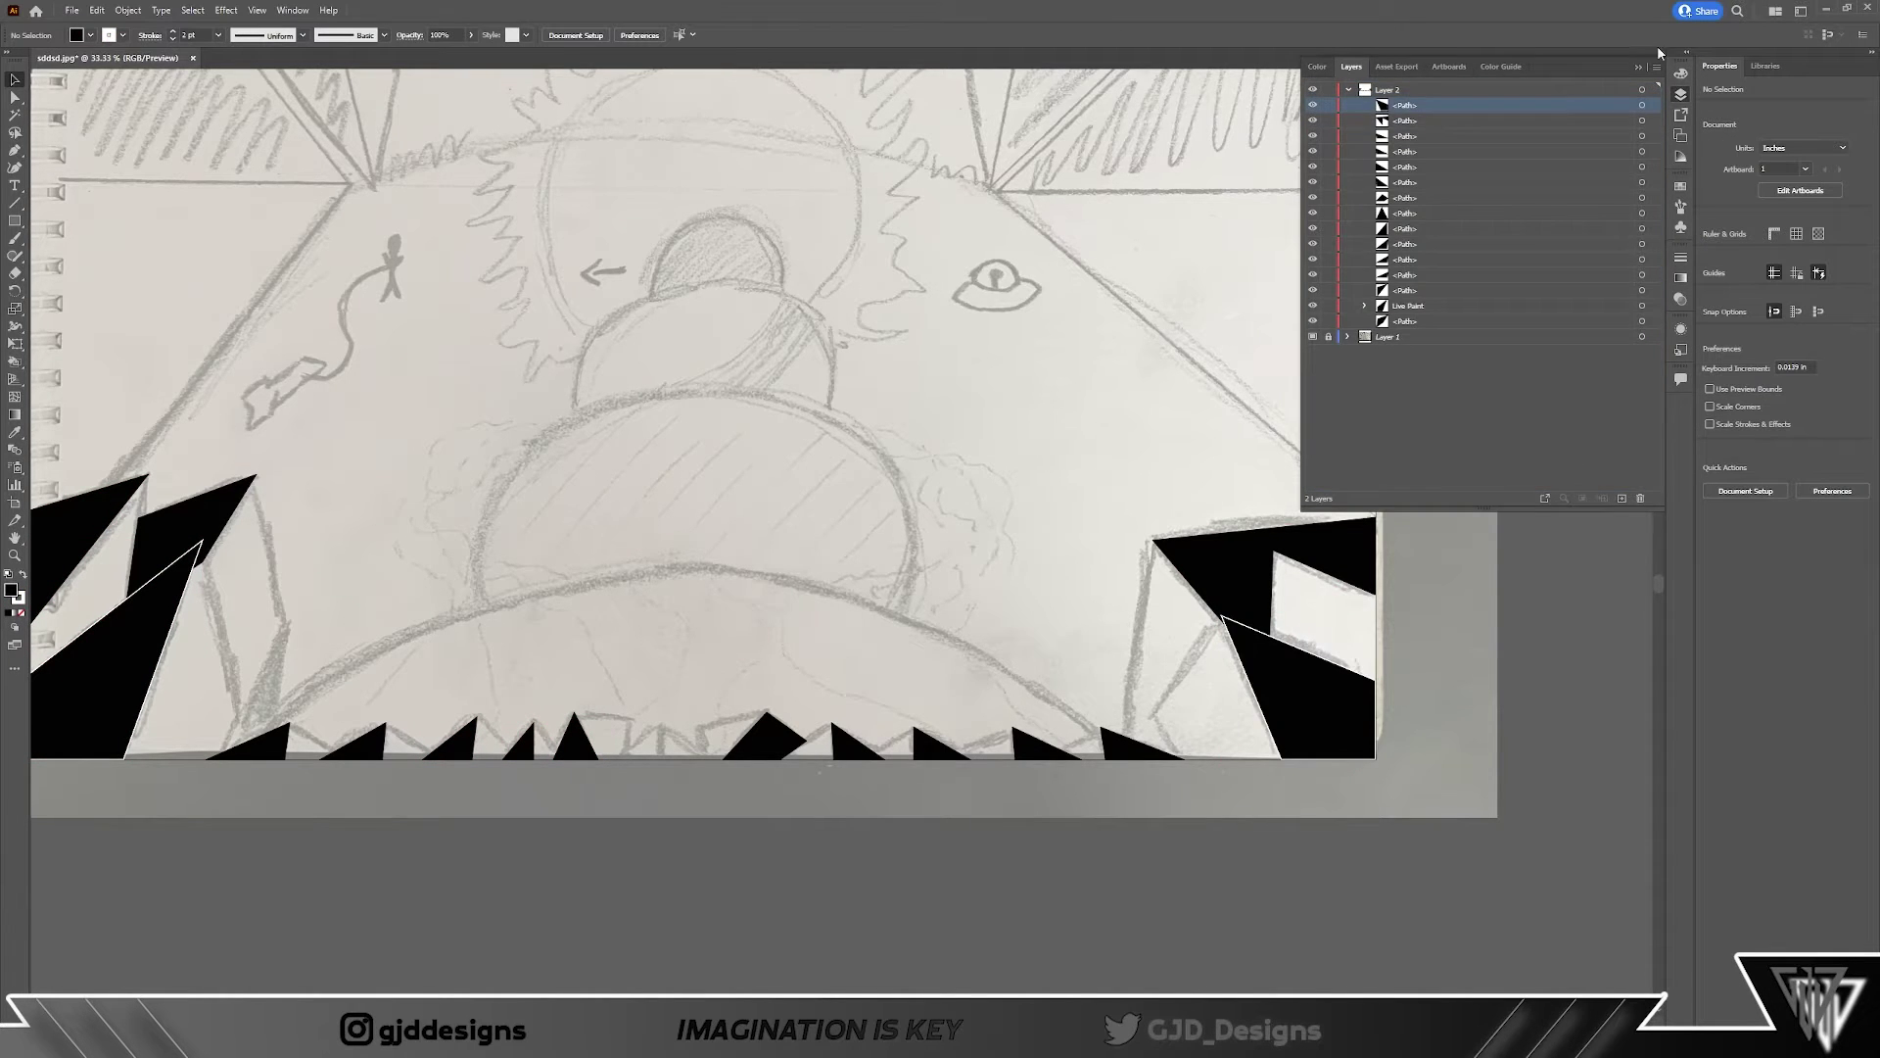
left_click(1659, 52)
scroll(961, 478, "down", 3)
scroll(1179, 555, "up", 4)
key("p")
left_click(1373, 775)
left_click(993, 451)
left_click(1375, 93)
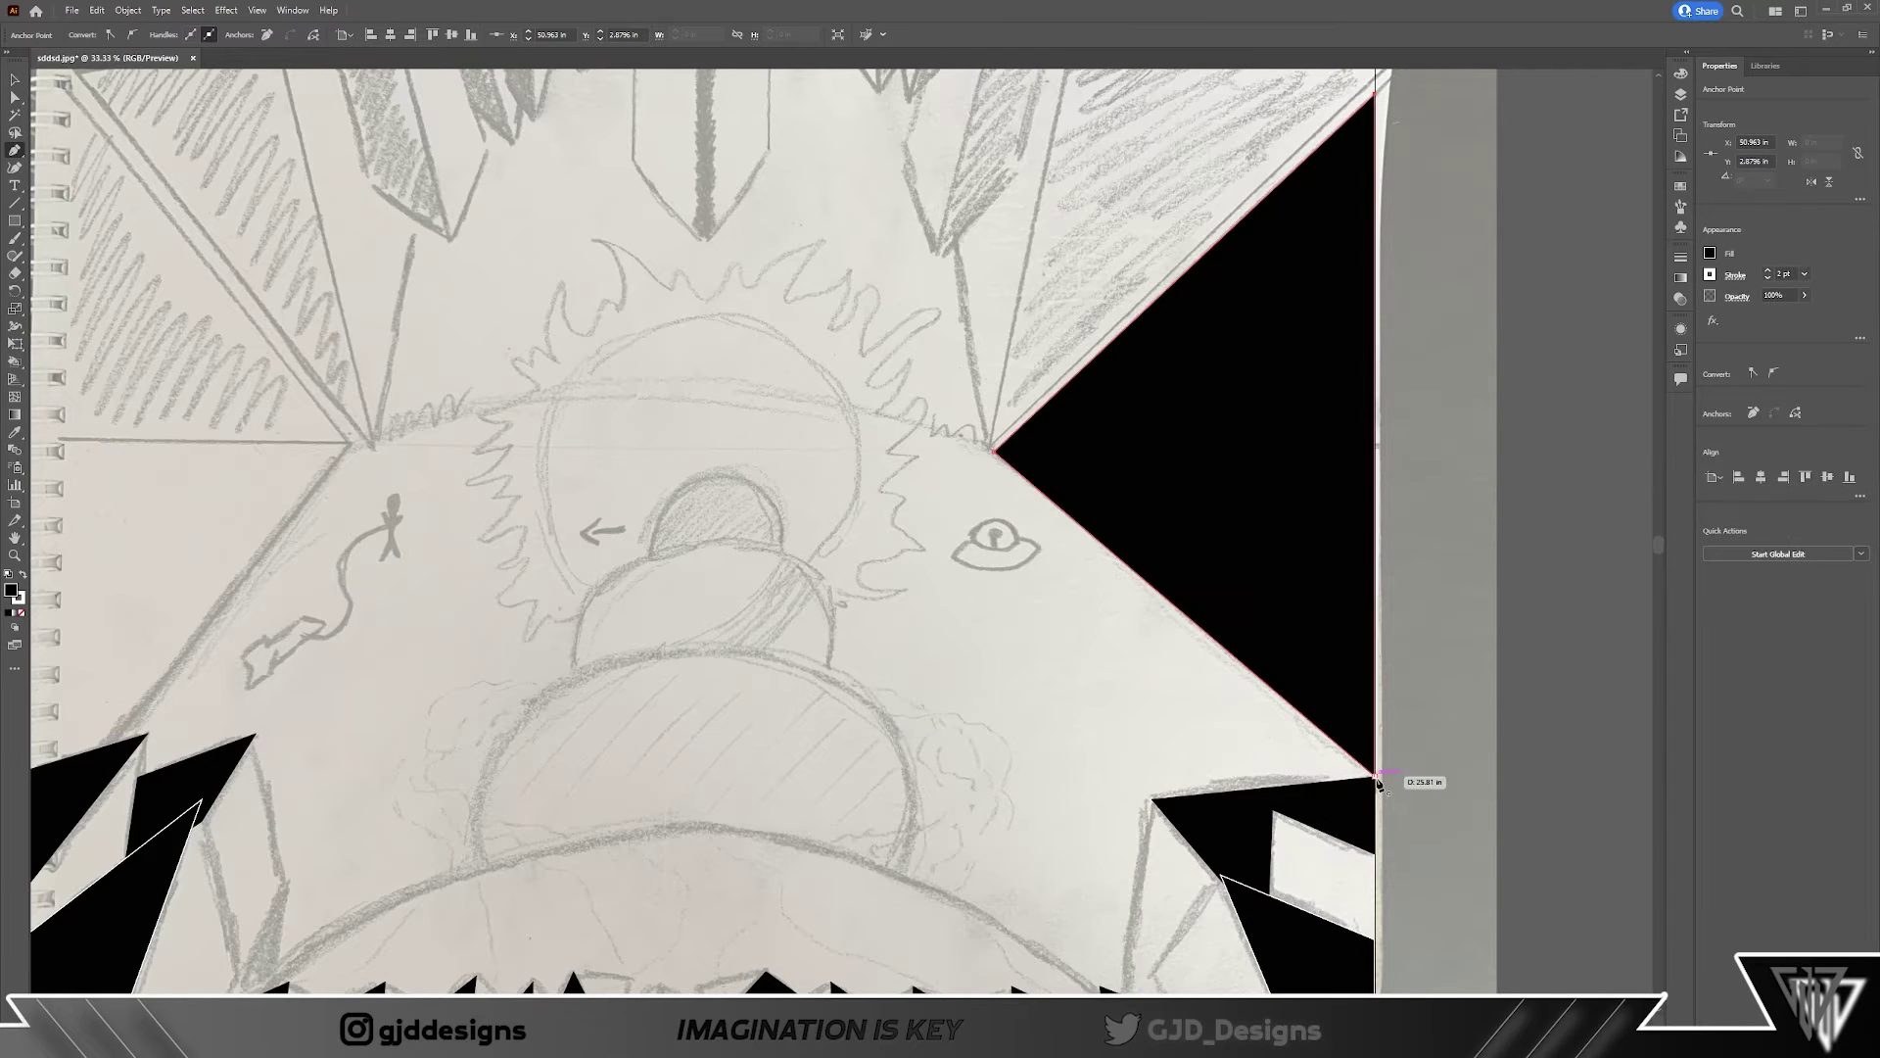
left_click(1709, 253)
key("slash")
key("Escape")
key("ctrl+shift+a")
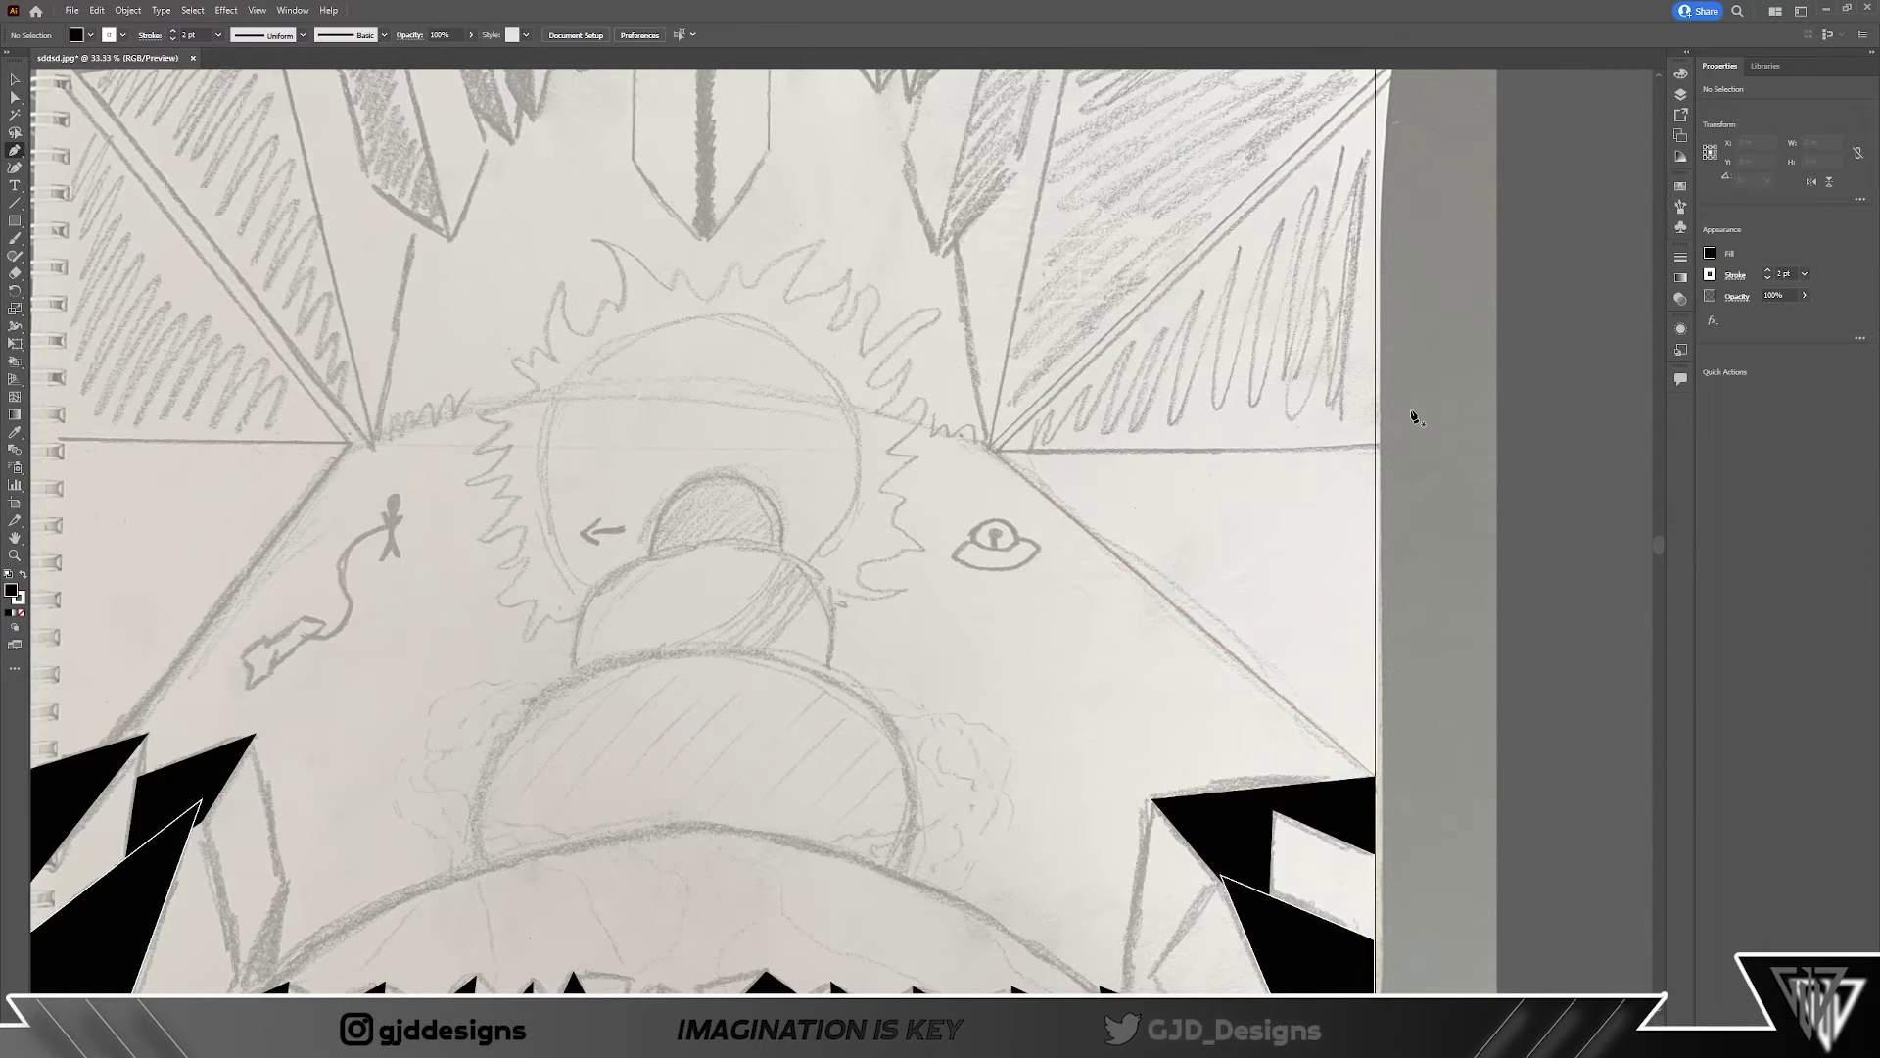
Step: Draw a triangle over the sketch's upper-right wall, from the horizon line up to the page edge, and fill it black
left_click(1376, 450)
left_click(995, 449)
left_click(1376, 93)
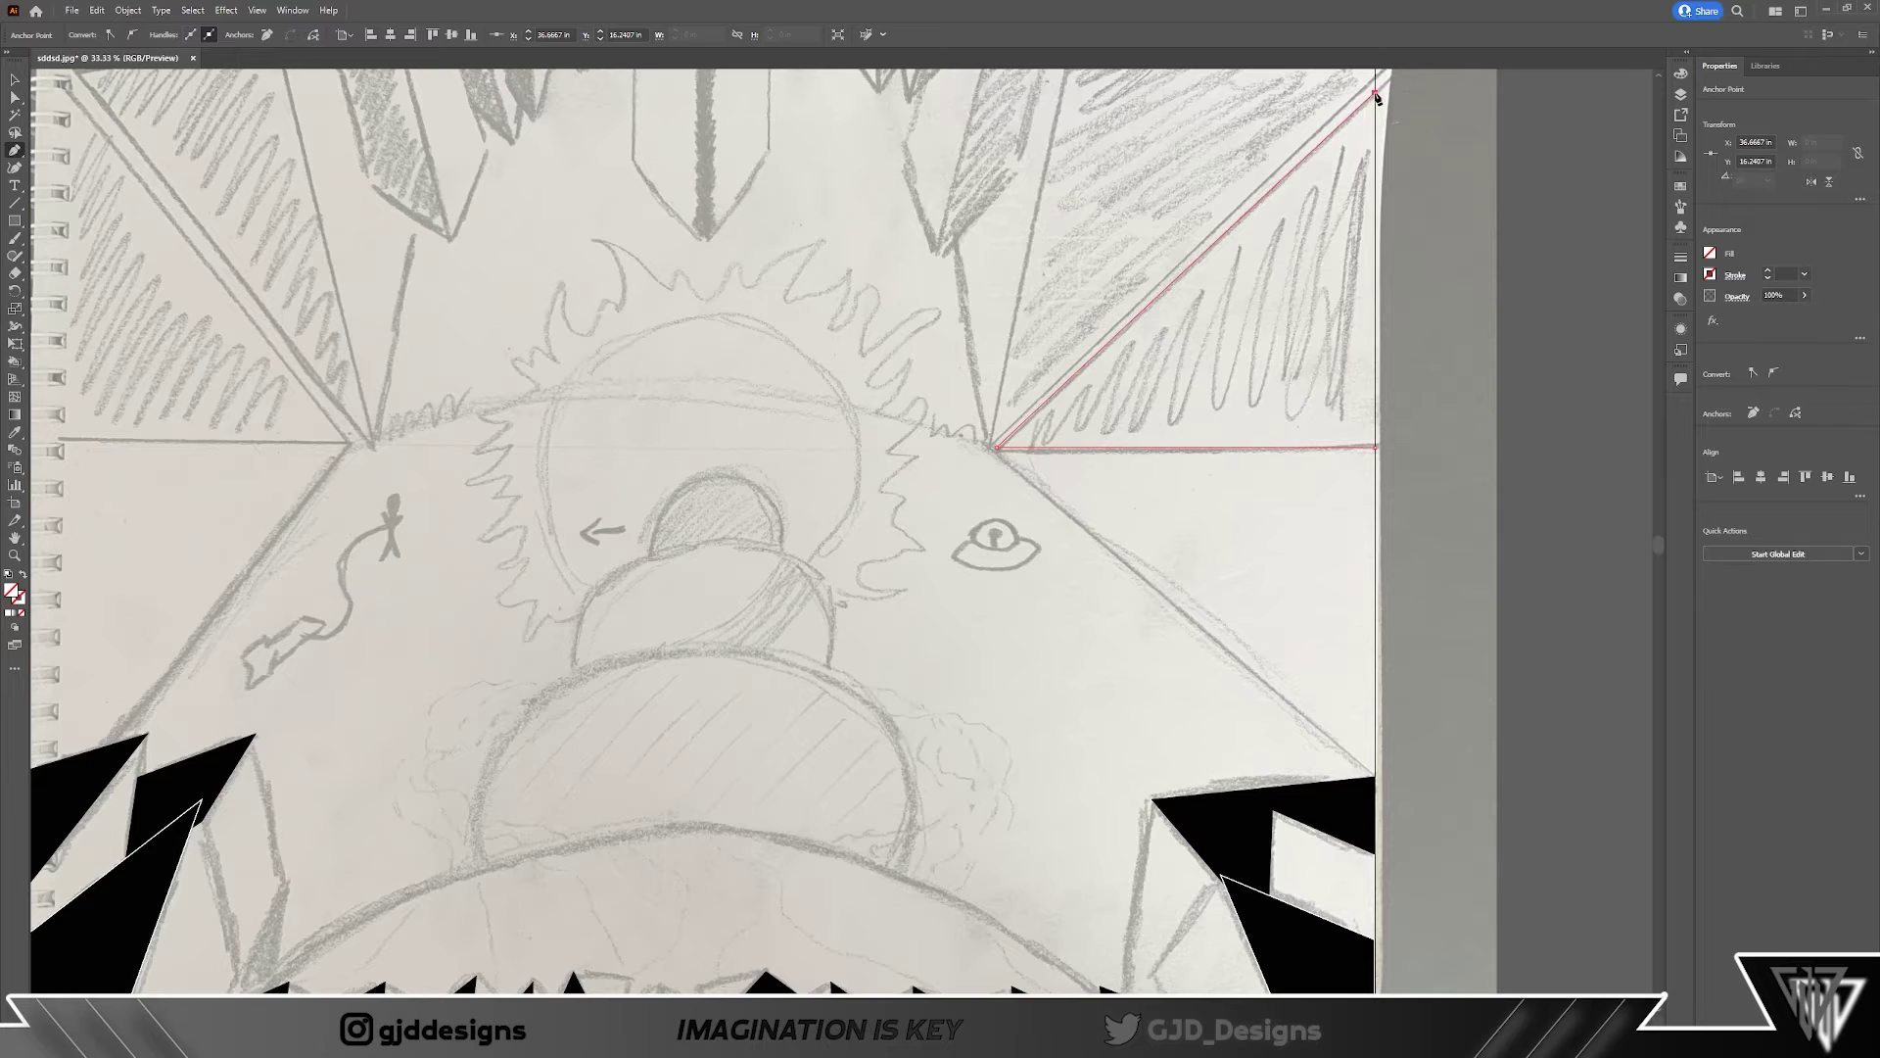
key("ctrl+minus")
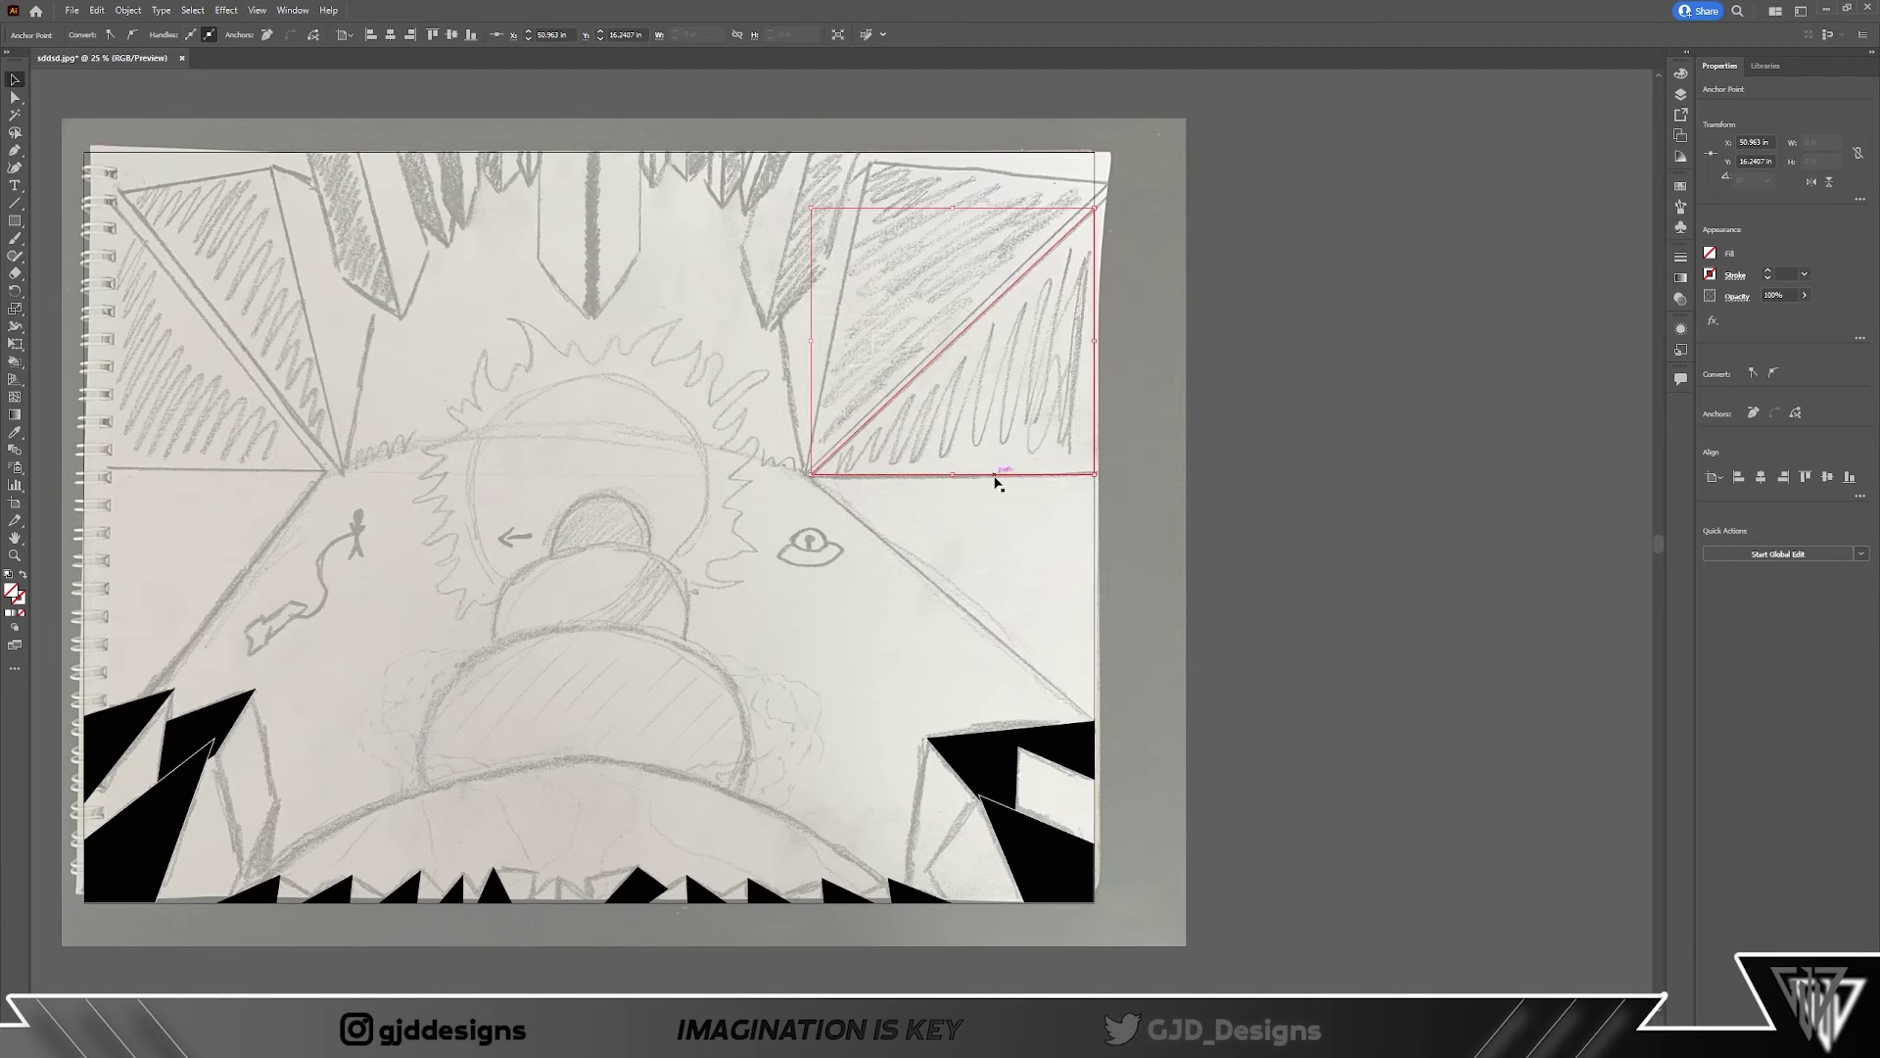
left_click(997, 479)
double_click(1709, 252)
left_click(1096, 428)
Step: Place a mirrored copy of the black wall triangle on the left side of the sketch
left_click_drag(1028, 411, 391, 421)
left_click(128, 10)
left_click(1204, 636)
left_click(716, 545)
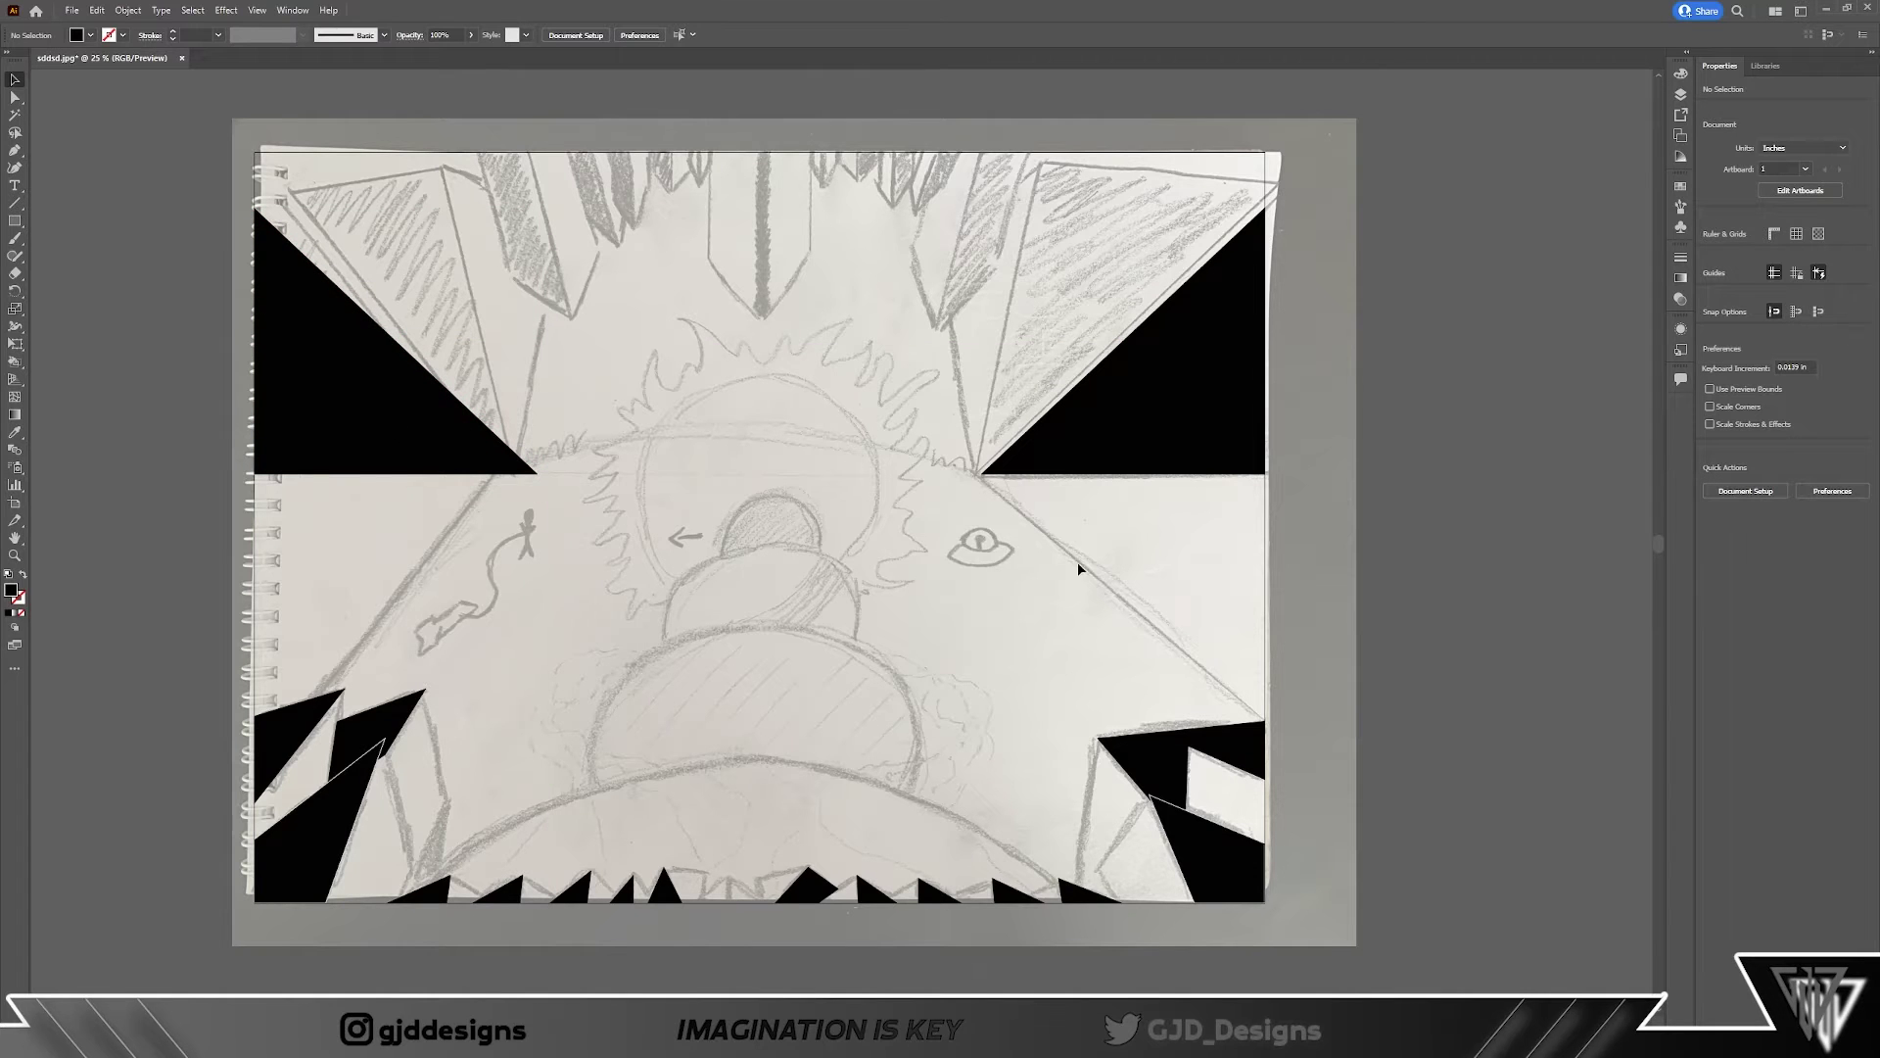
Step: Draw a triangle directly below the right black triangle, following the sketched diagonal down to the page edge
scroll(1178, 502, "up", 2)
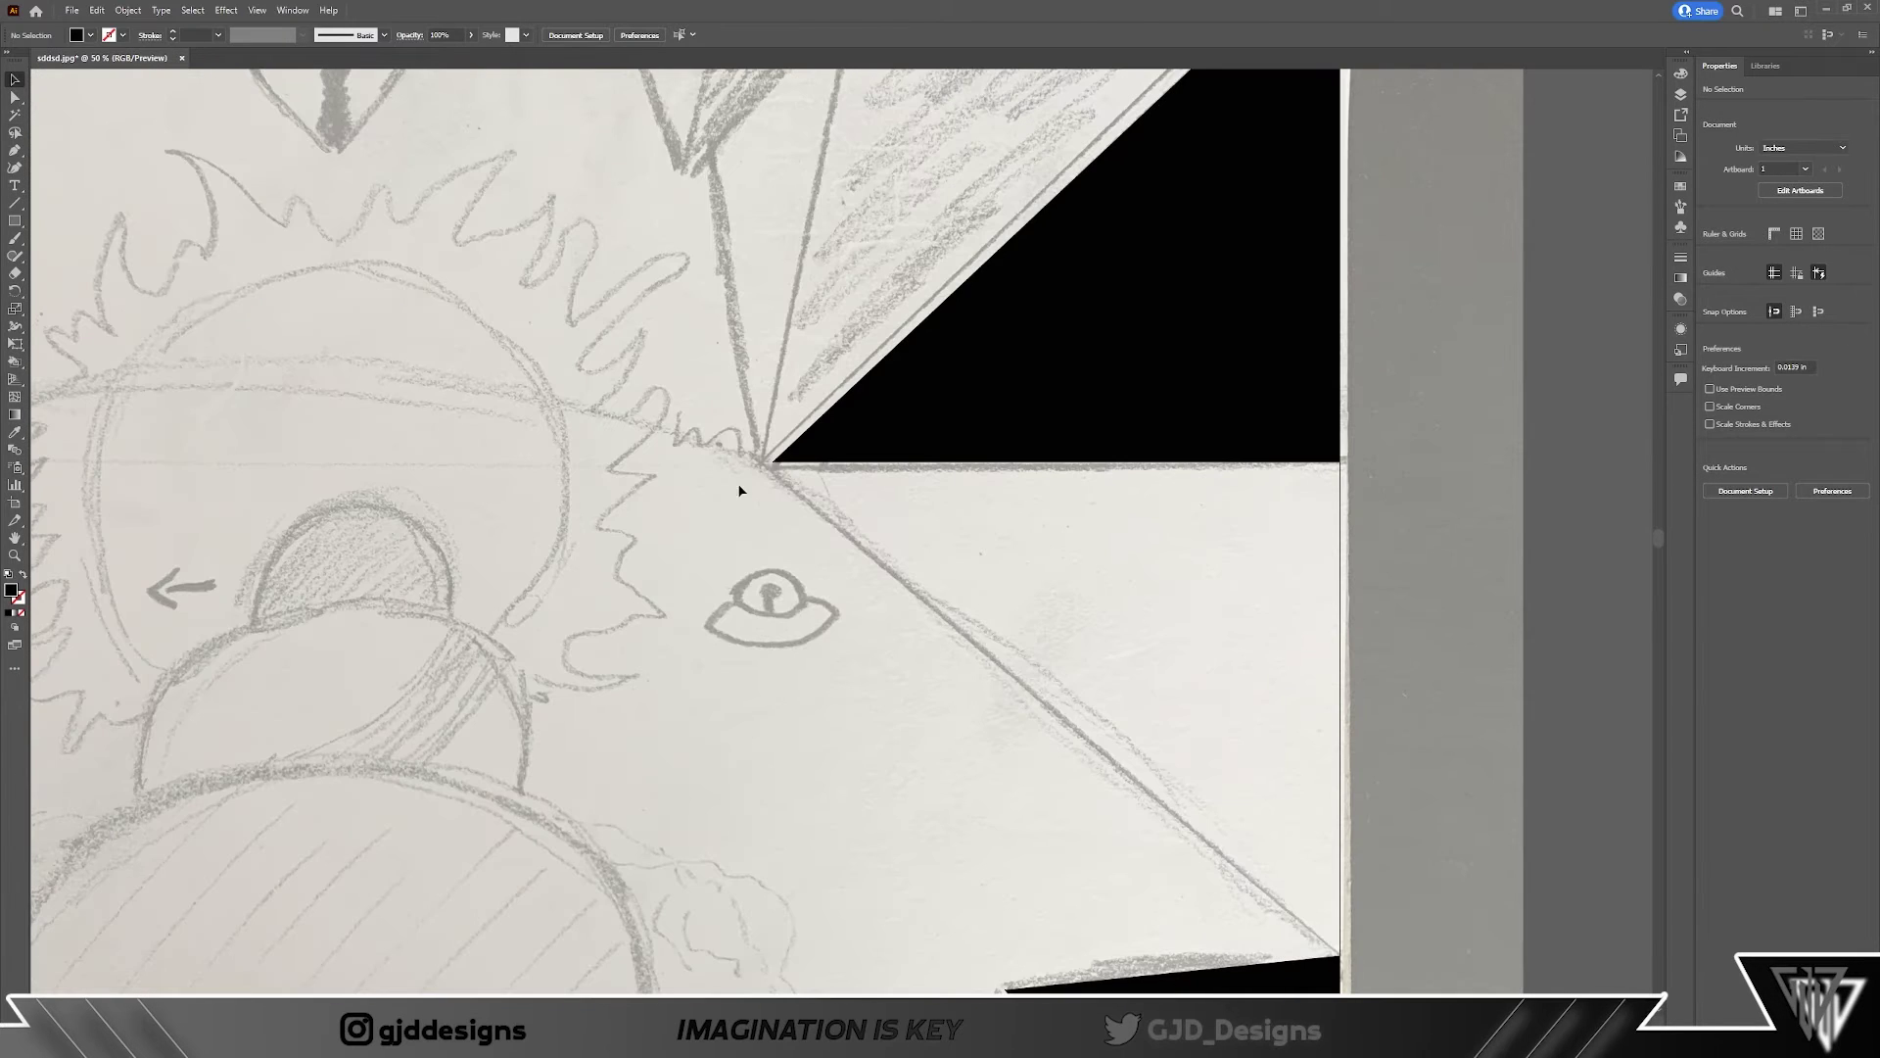
key("p")
left_click(771, 461)
left_click(1340, 956)
left_click(1340, 461)
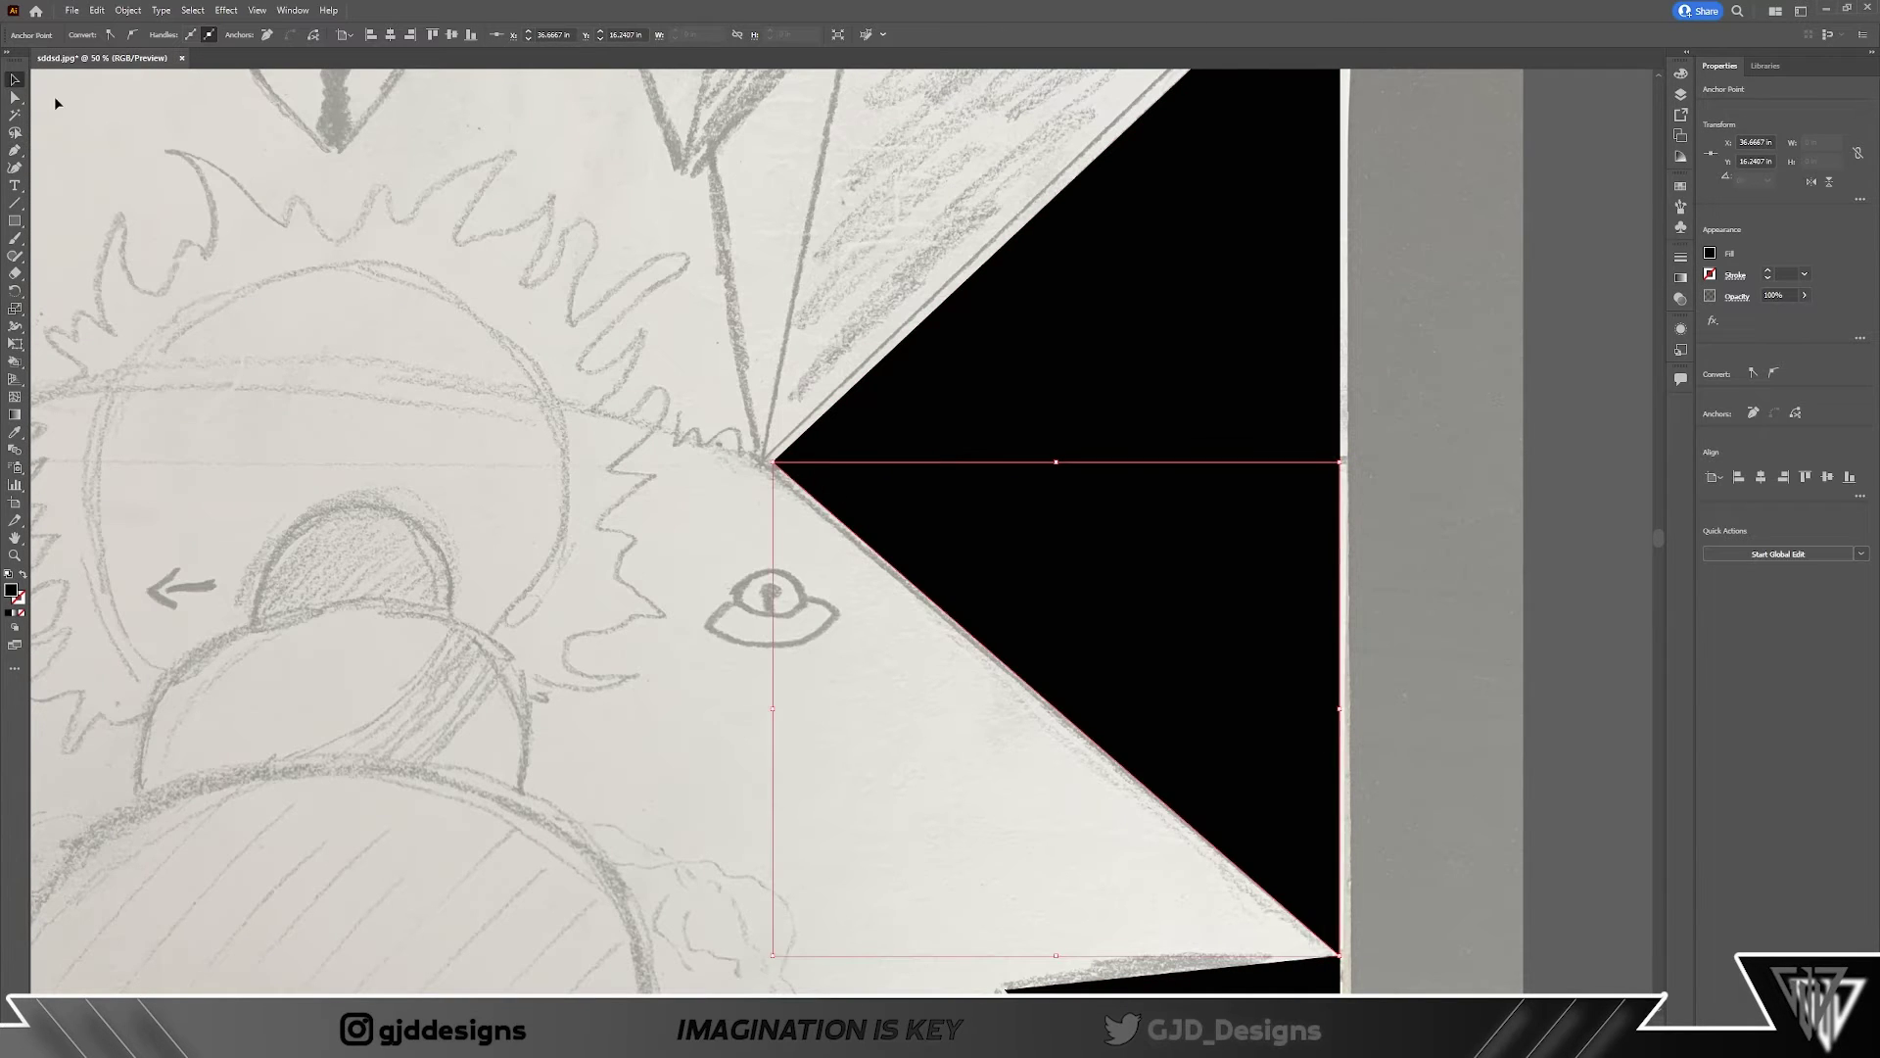
Step: Try a red fill on the lower right wall triangle and clear it again
double_click(1710, 255)
left_click(931, 433)
left_click(1096, 424)
scroll(1164, 575, "down", 3)
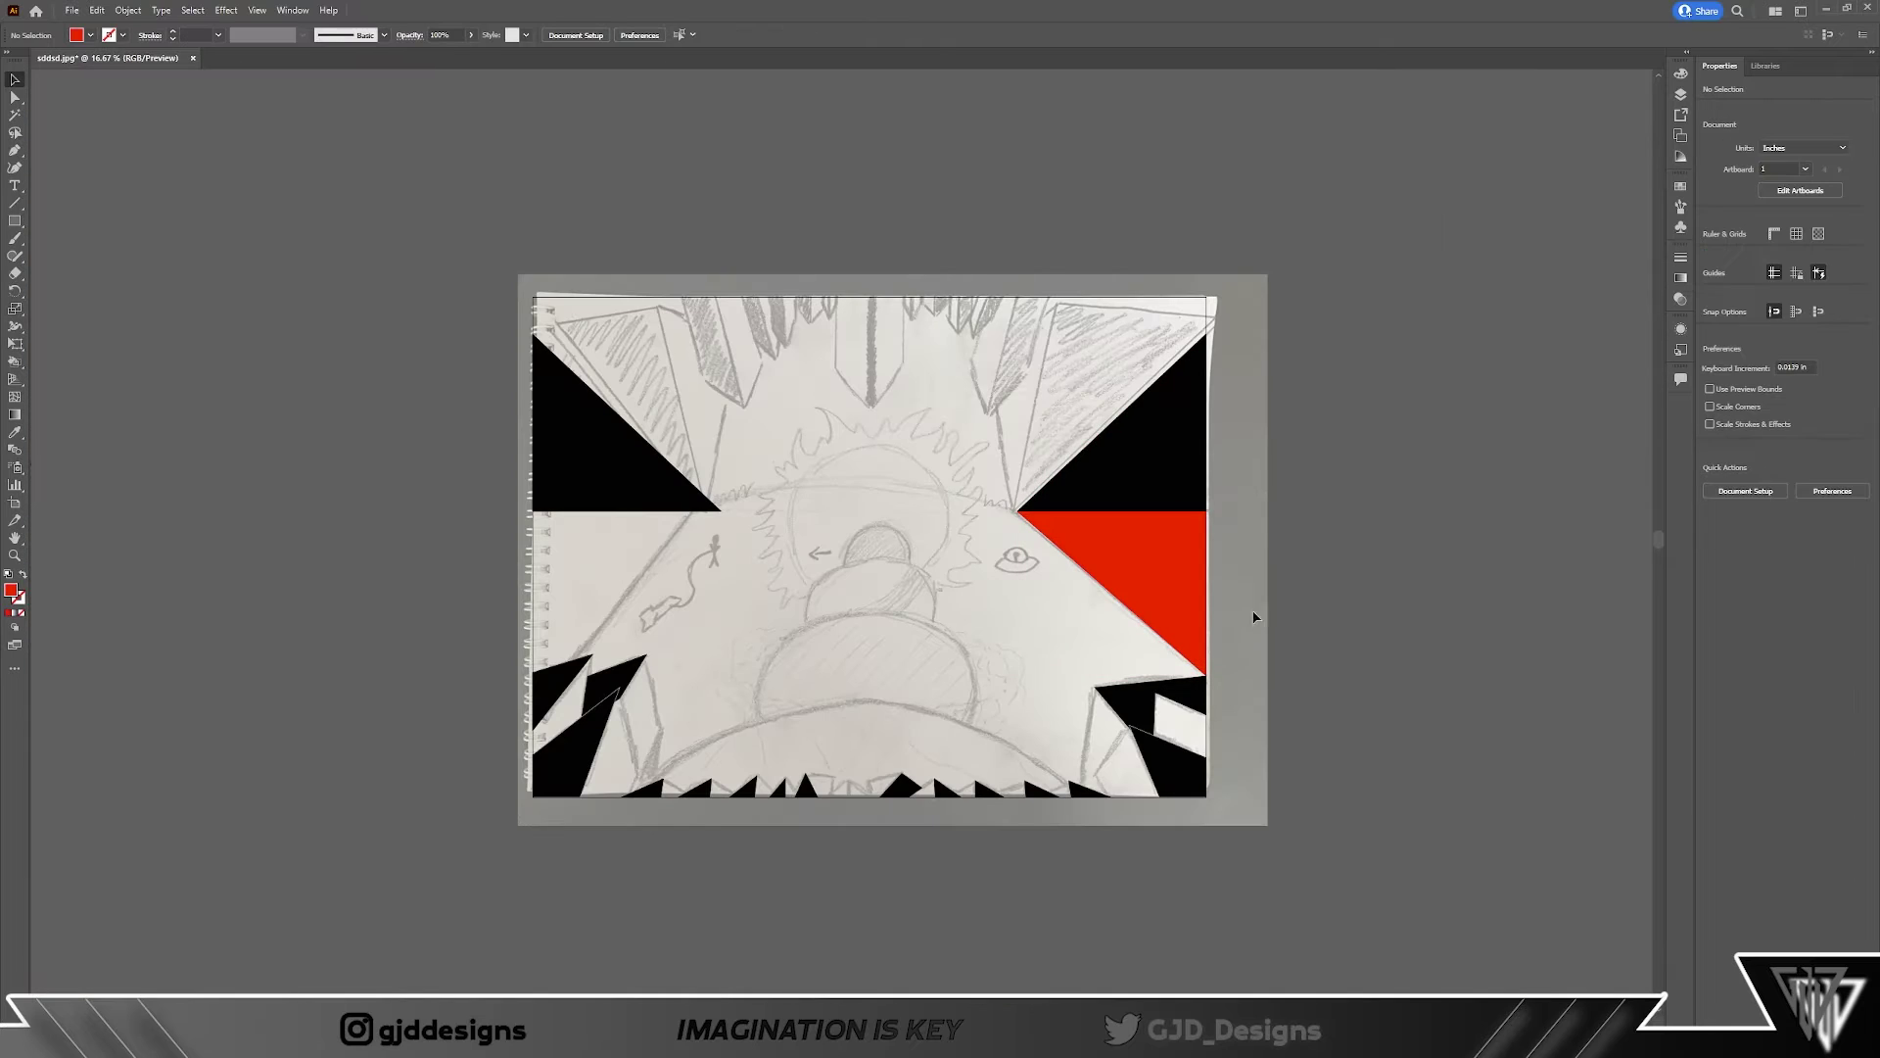
key("g")
key("slash")
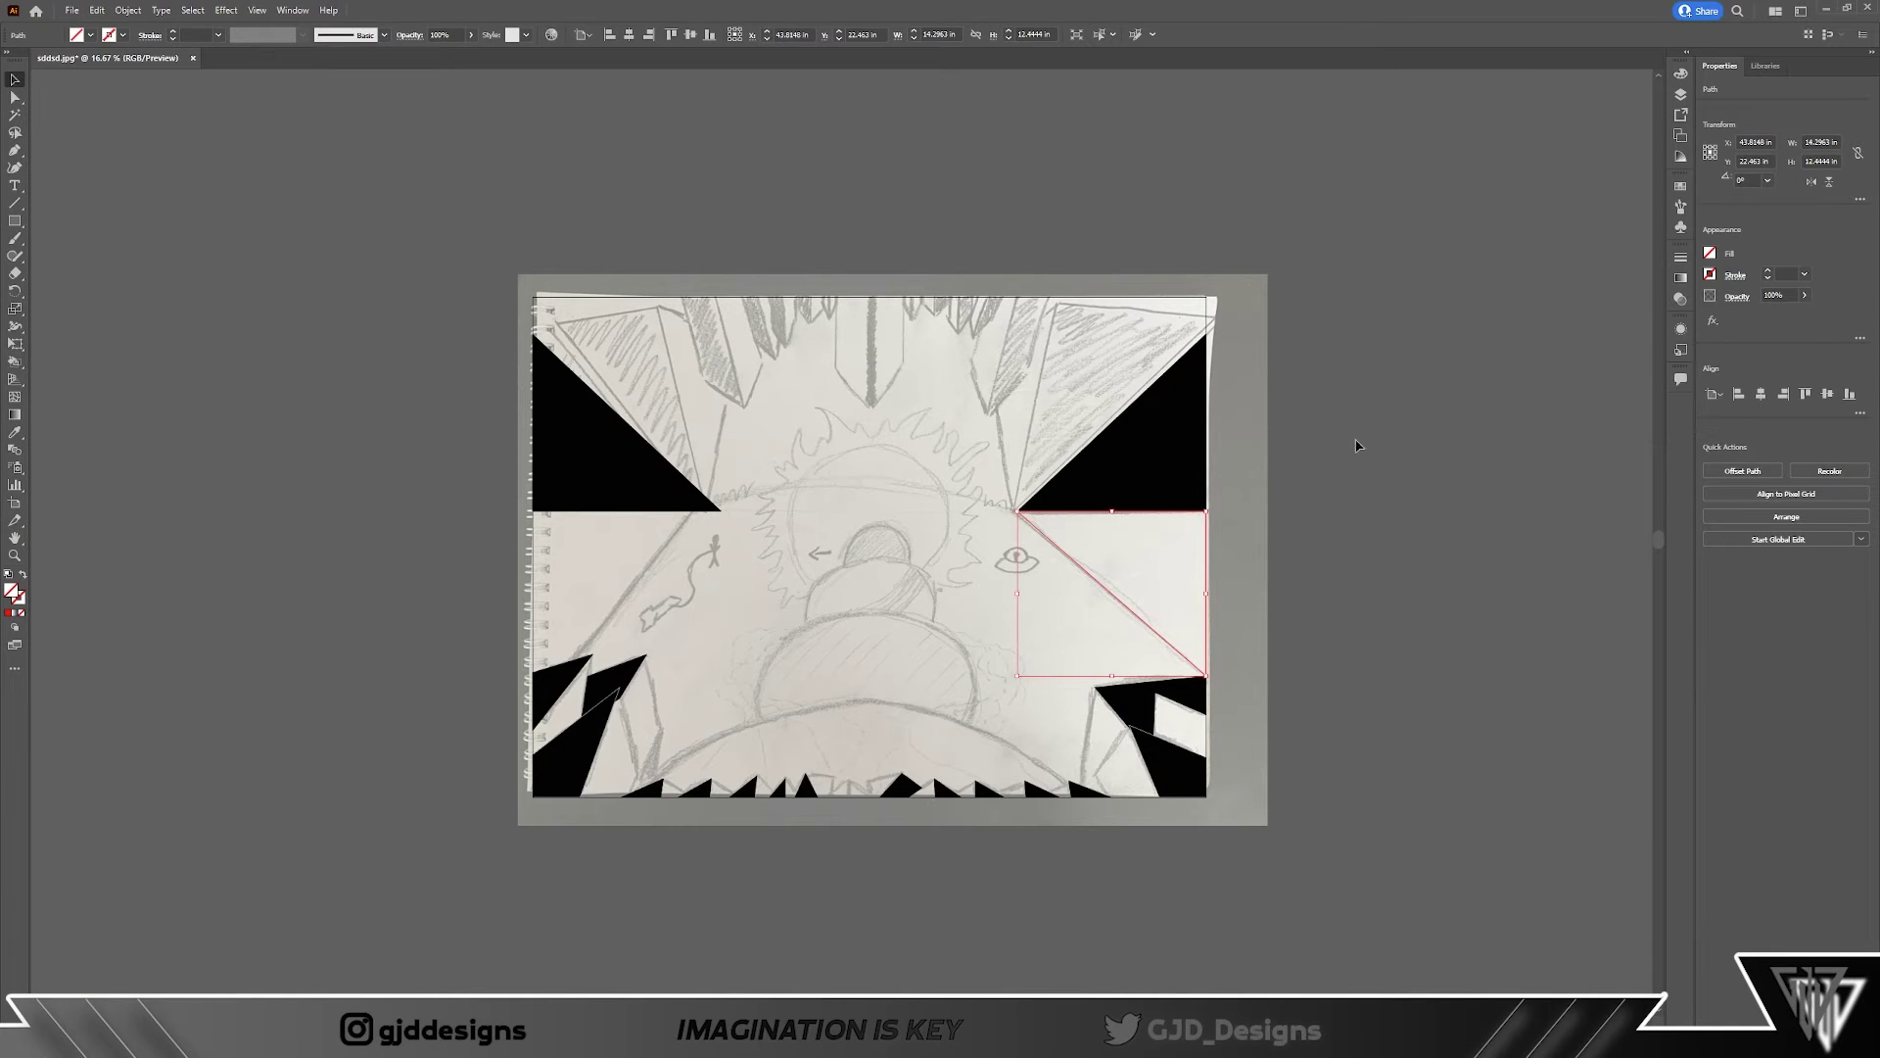
key("v")
left_click(1709, 254)
left_click(1552, 421)
left_click(1573, 420)
left_click(1641, 281)
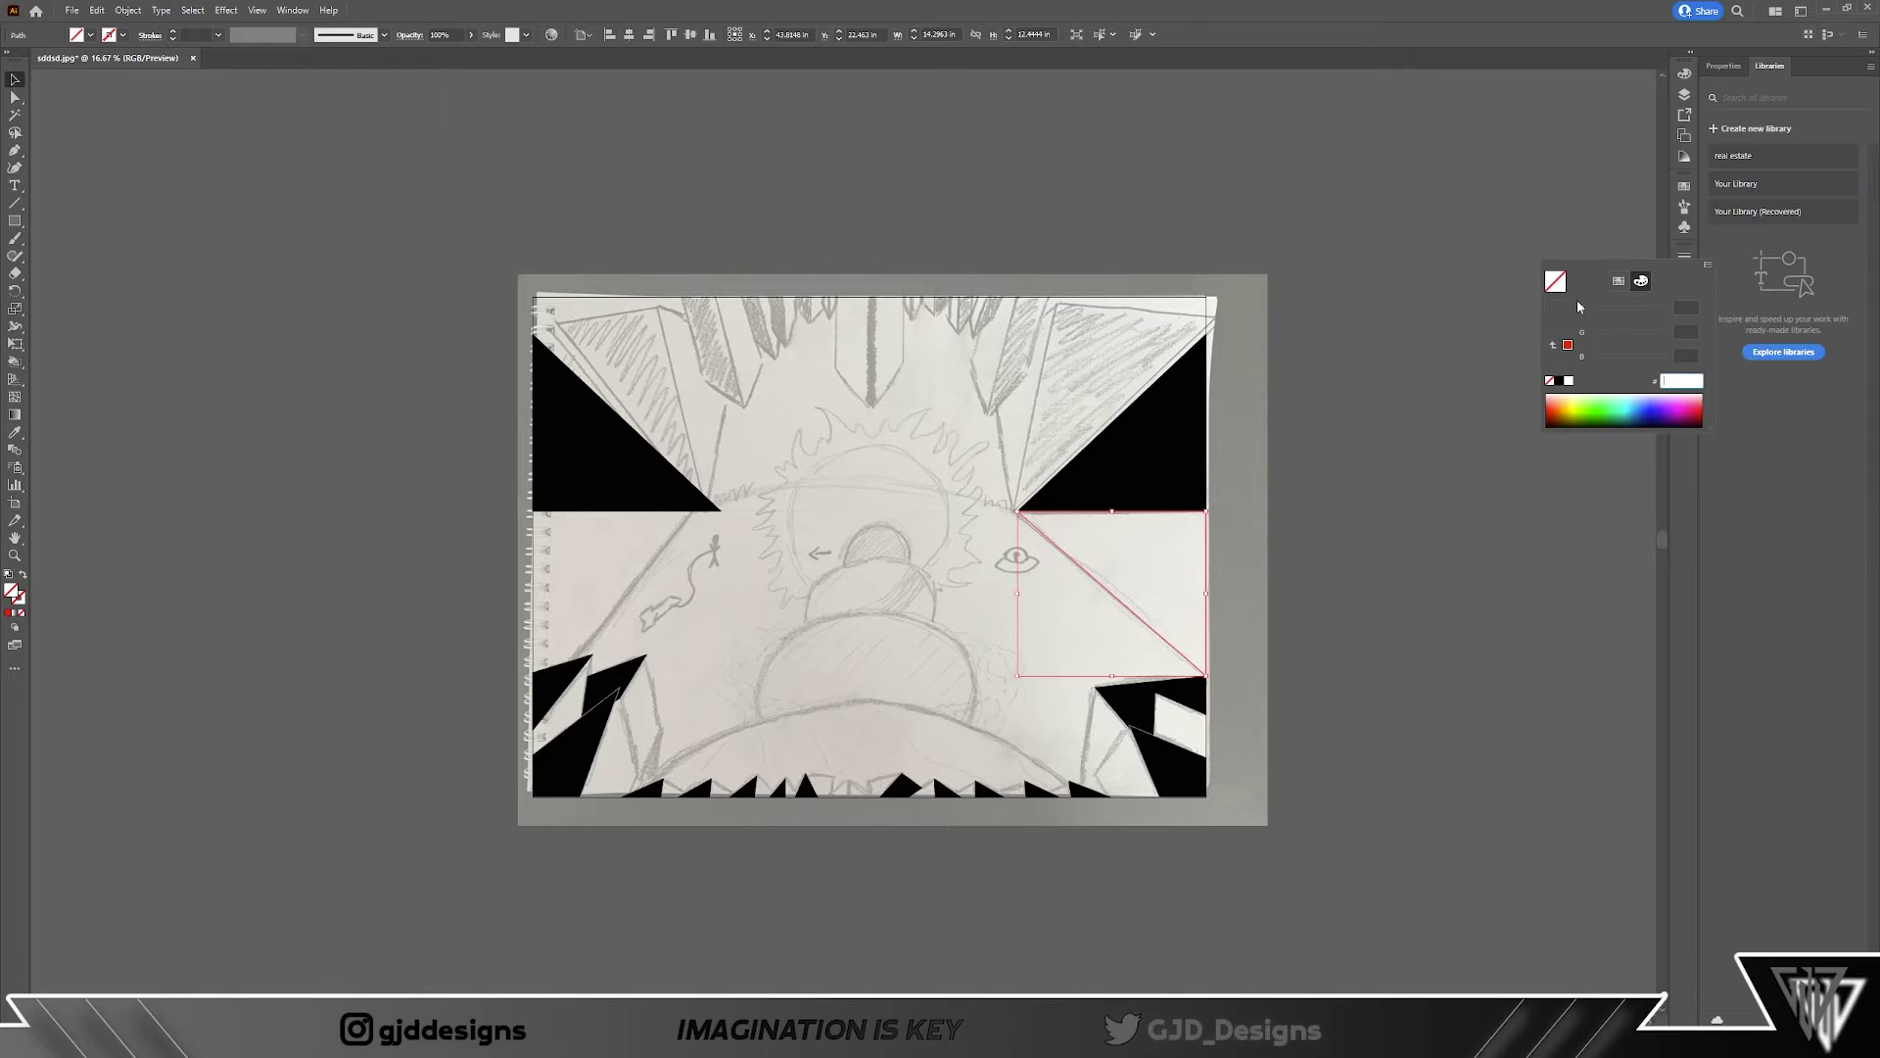
left_click(1666, 225)
left_click(1685, 160)
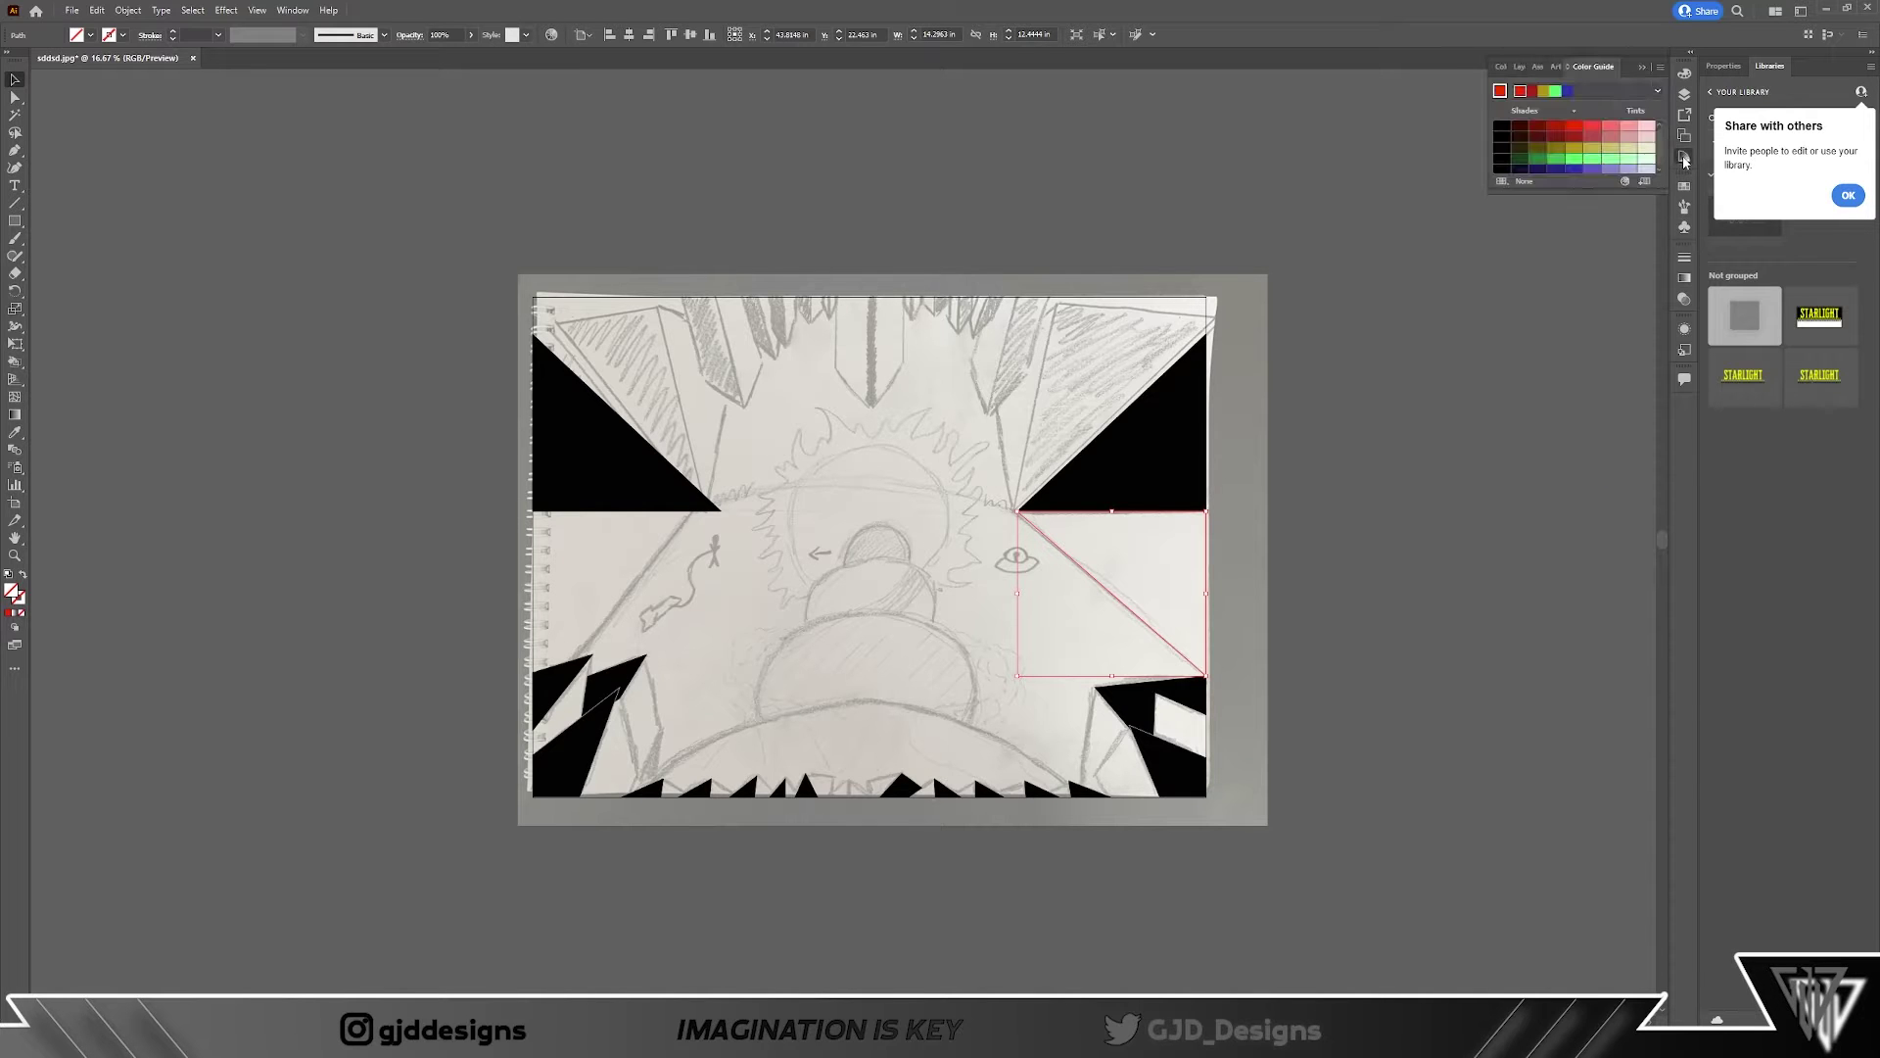
left_click(1560, 176)
Step: Apply a linear gradient to the lower right triangle at 90°, running from black at the horizon to white below
left_click(1684, 277)
left_click(1572, 274)
left_click(1590, 275)
left_click(1573, 274)
left_click(1589, 294)
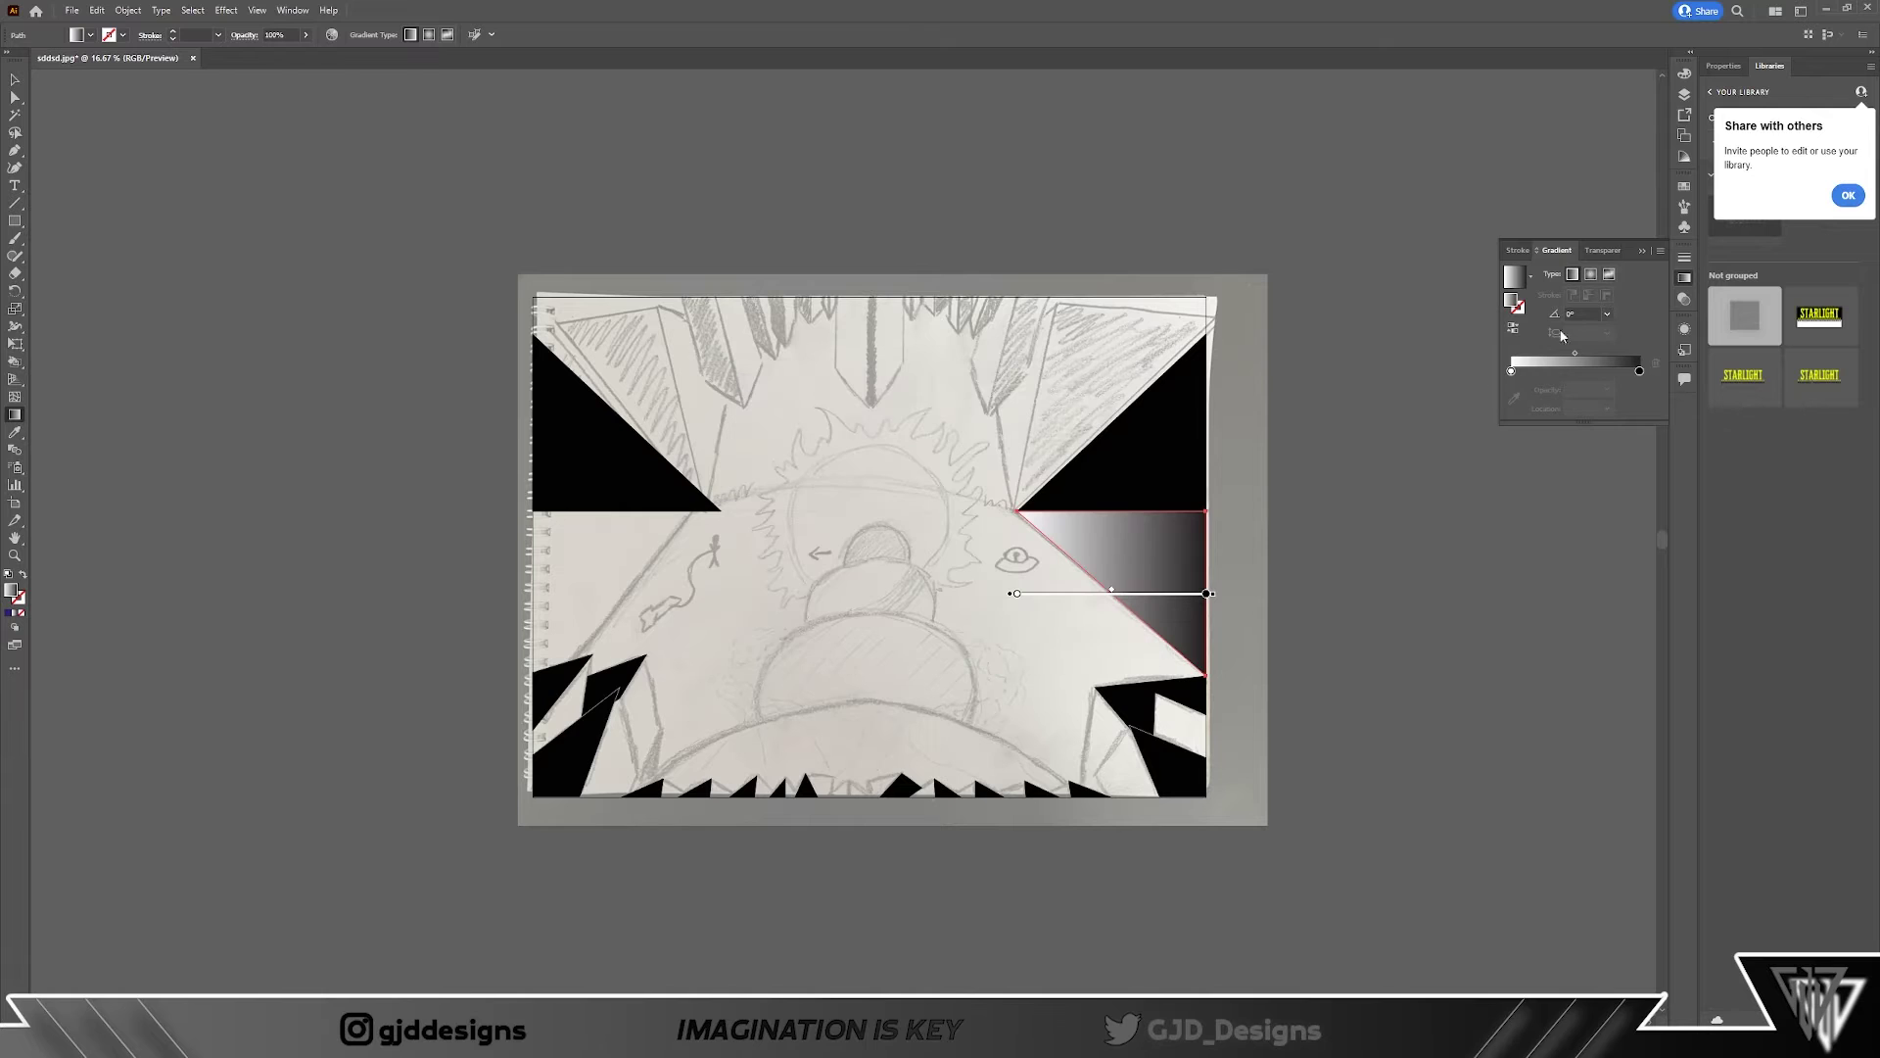
mouse_move(1112, 602)
left_mouse_down()
mouse_move(1113, 461)
mouse_move(1114, 494)
left_mouse_up()
left_click(1111, 598)
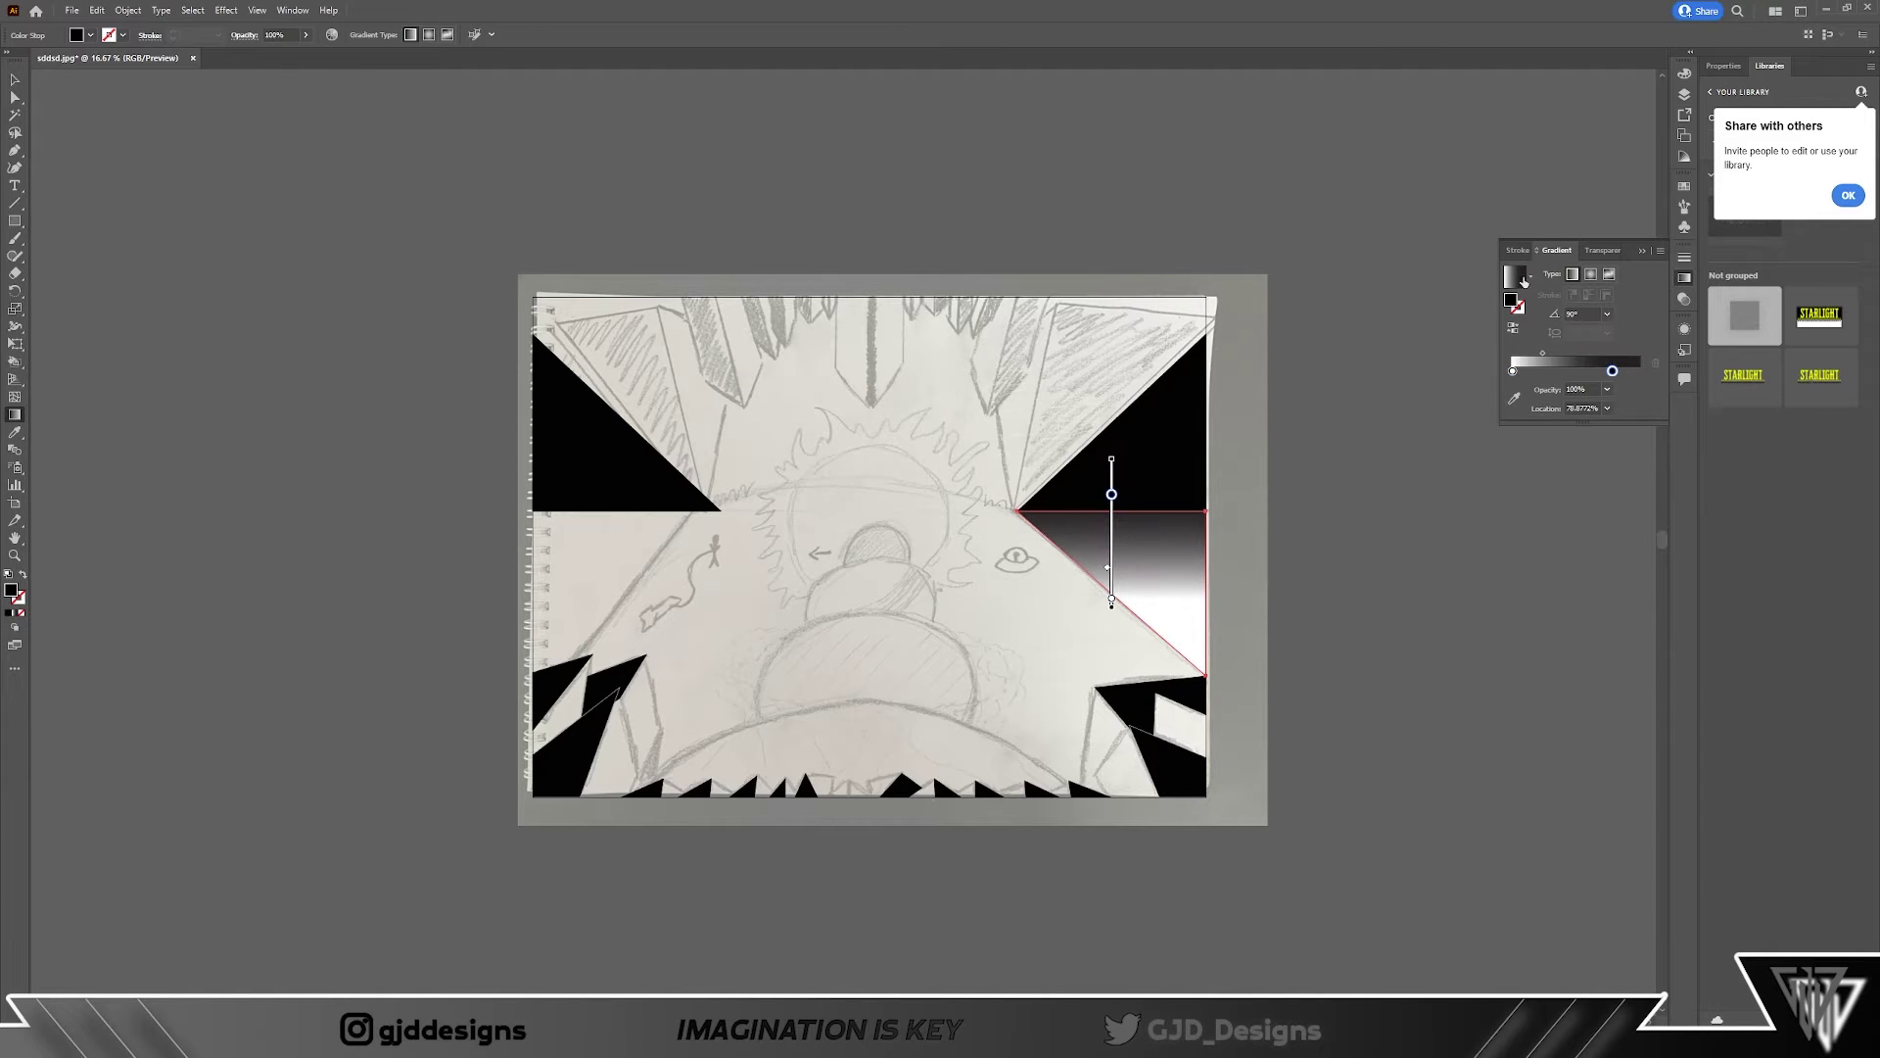
Step: Create a global RGB swatch in magenta and assign it to the gradient's black colour stop
double_click(1613, 371)
left_click(1450, 448)
left_click(1614, 544)
left_click(965, 472)
left_click(955, 504)
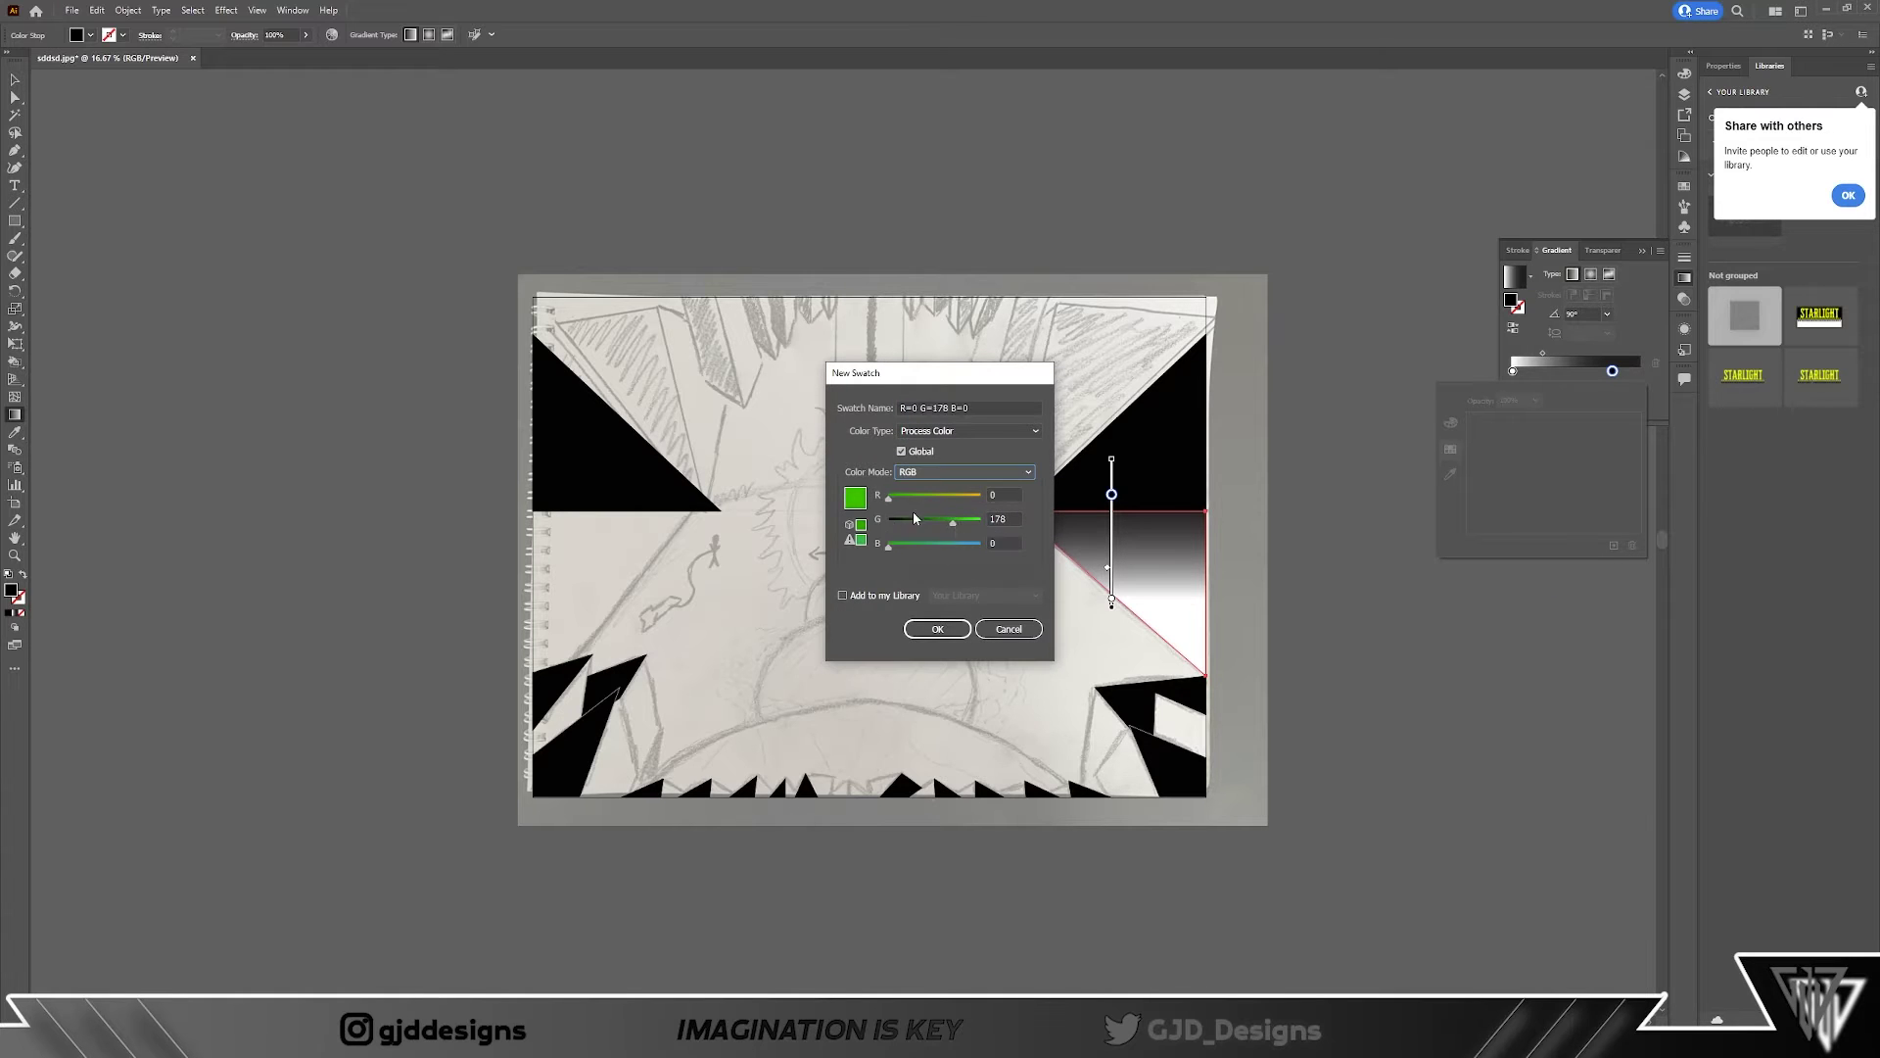
left_click(937, 629)
left_click(1525, 466)
left_click(15, 81)
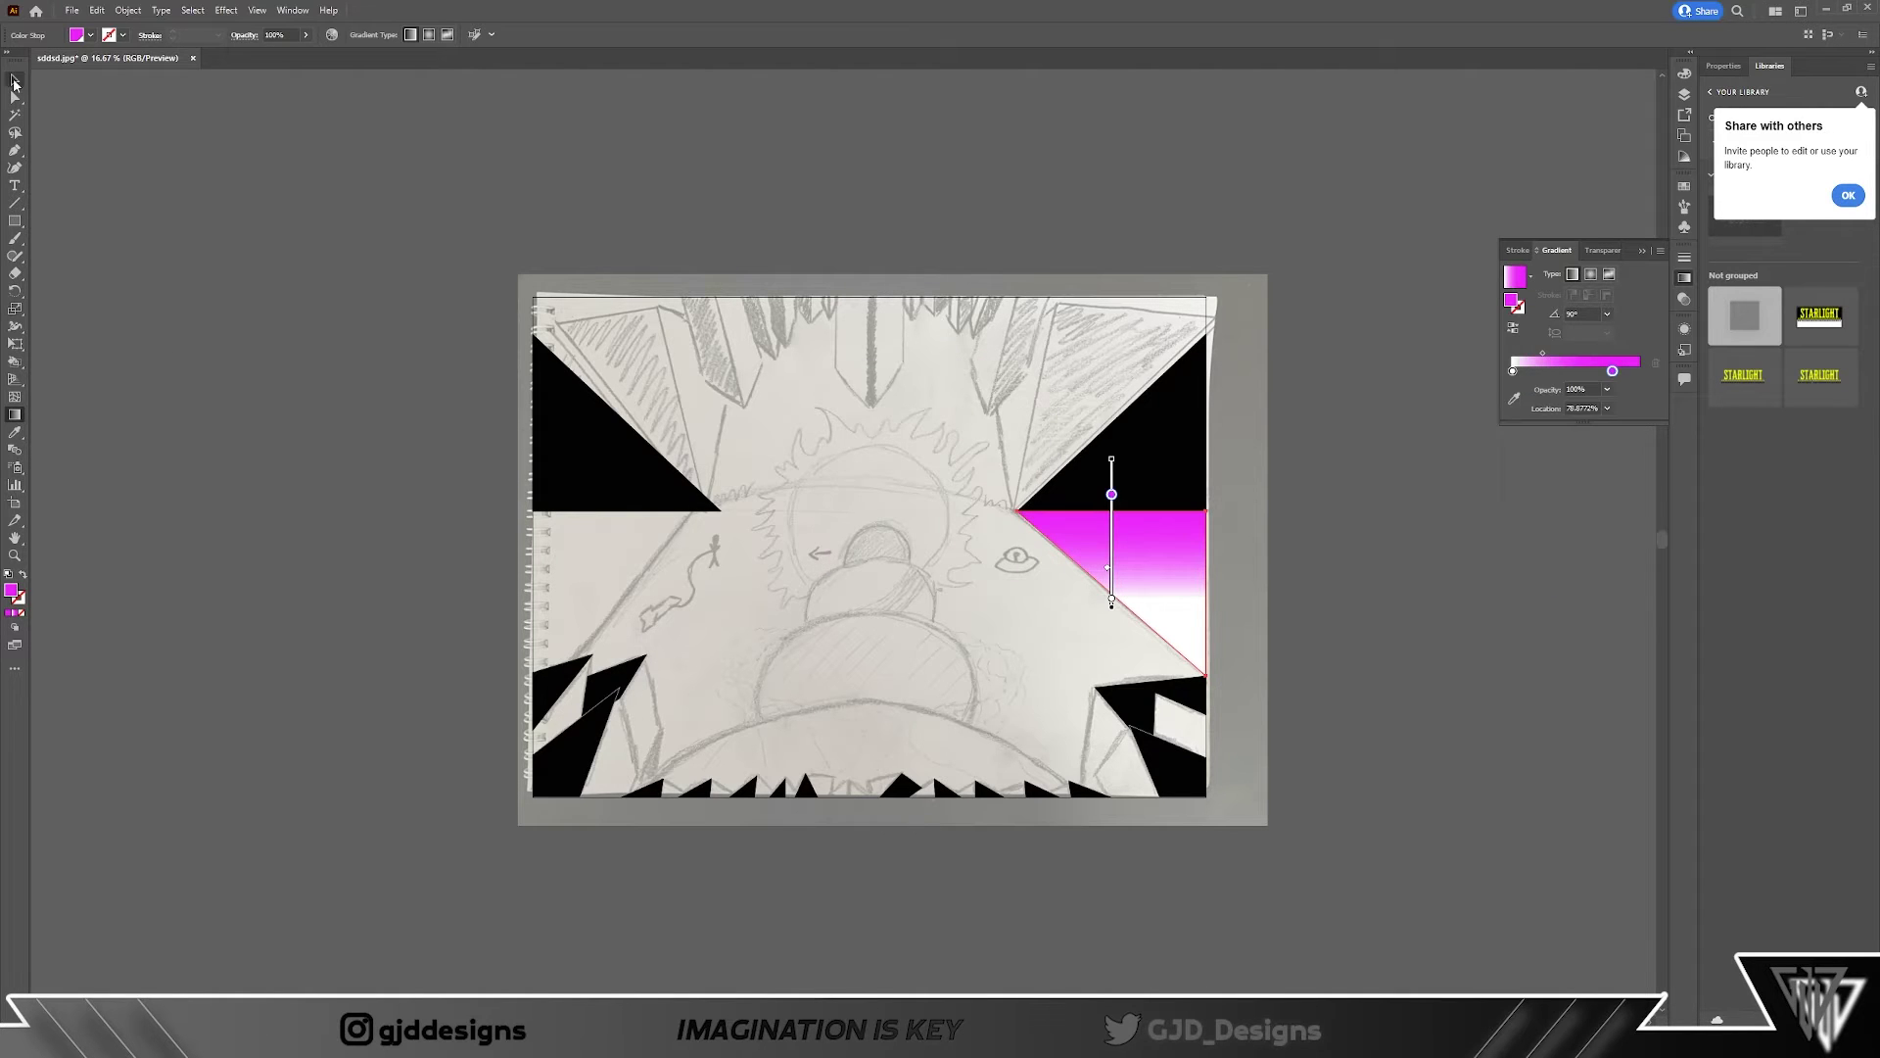
left_click(1662, 252)
left_click(660, 556)
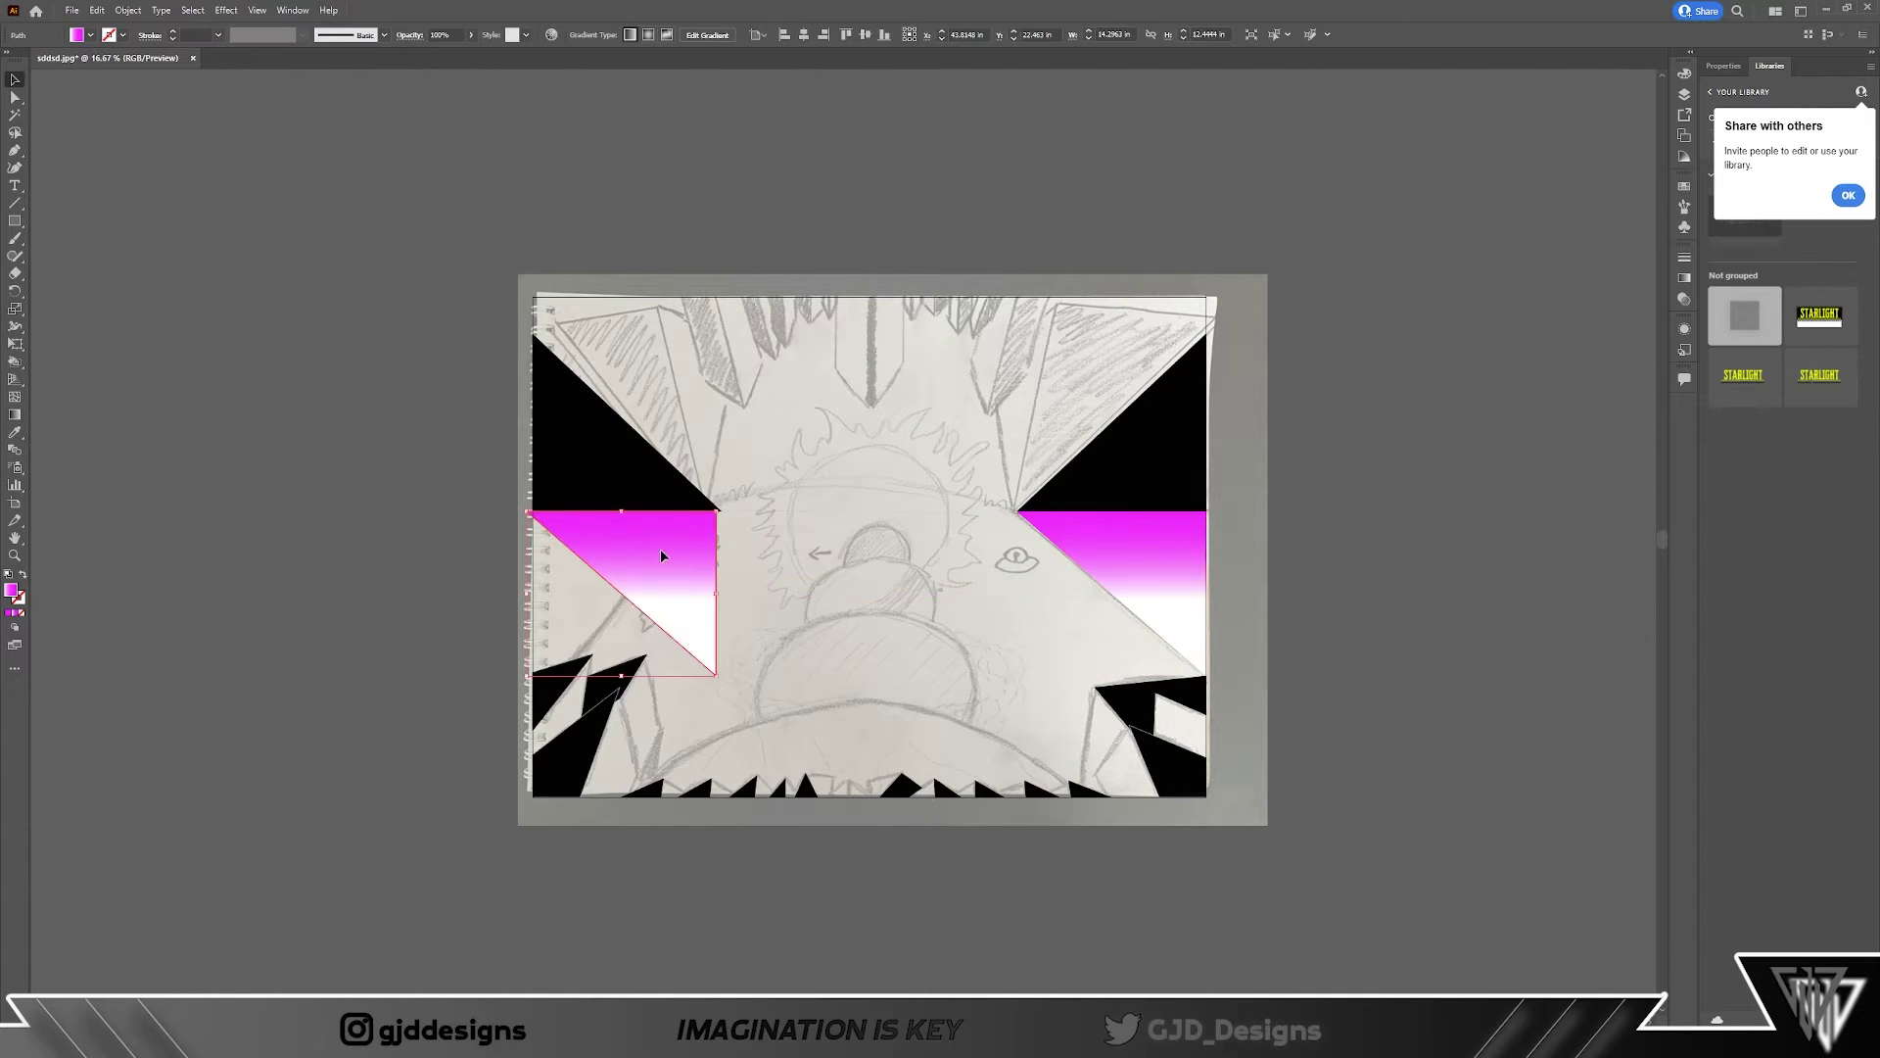
left_click(97, 11)
left_click(132, 27)
Step: Draw the matching magenta-gradient triangle directly below the left black triangle
scroll(626, 537, "up", 1)
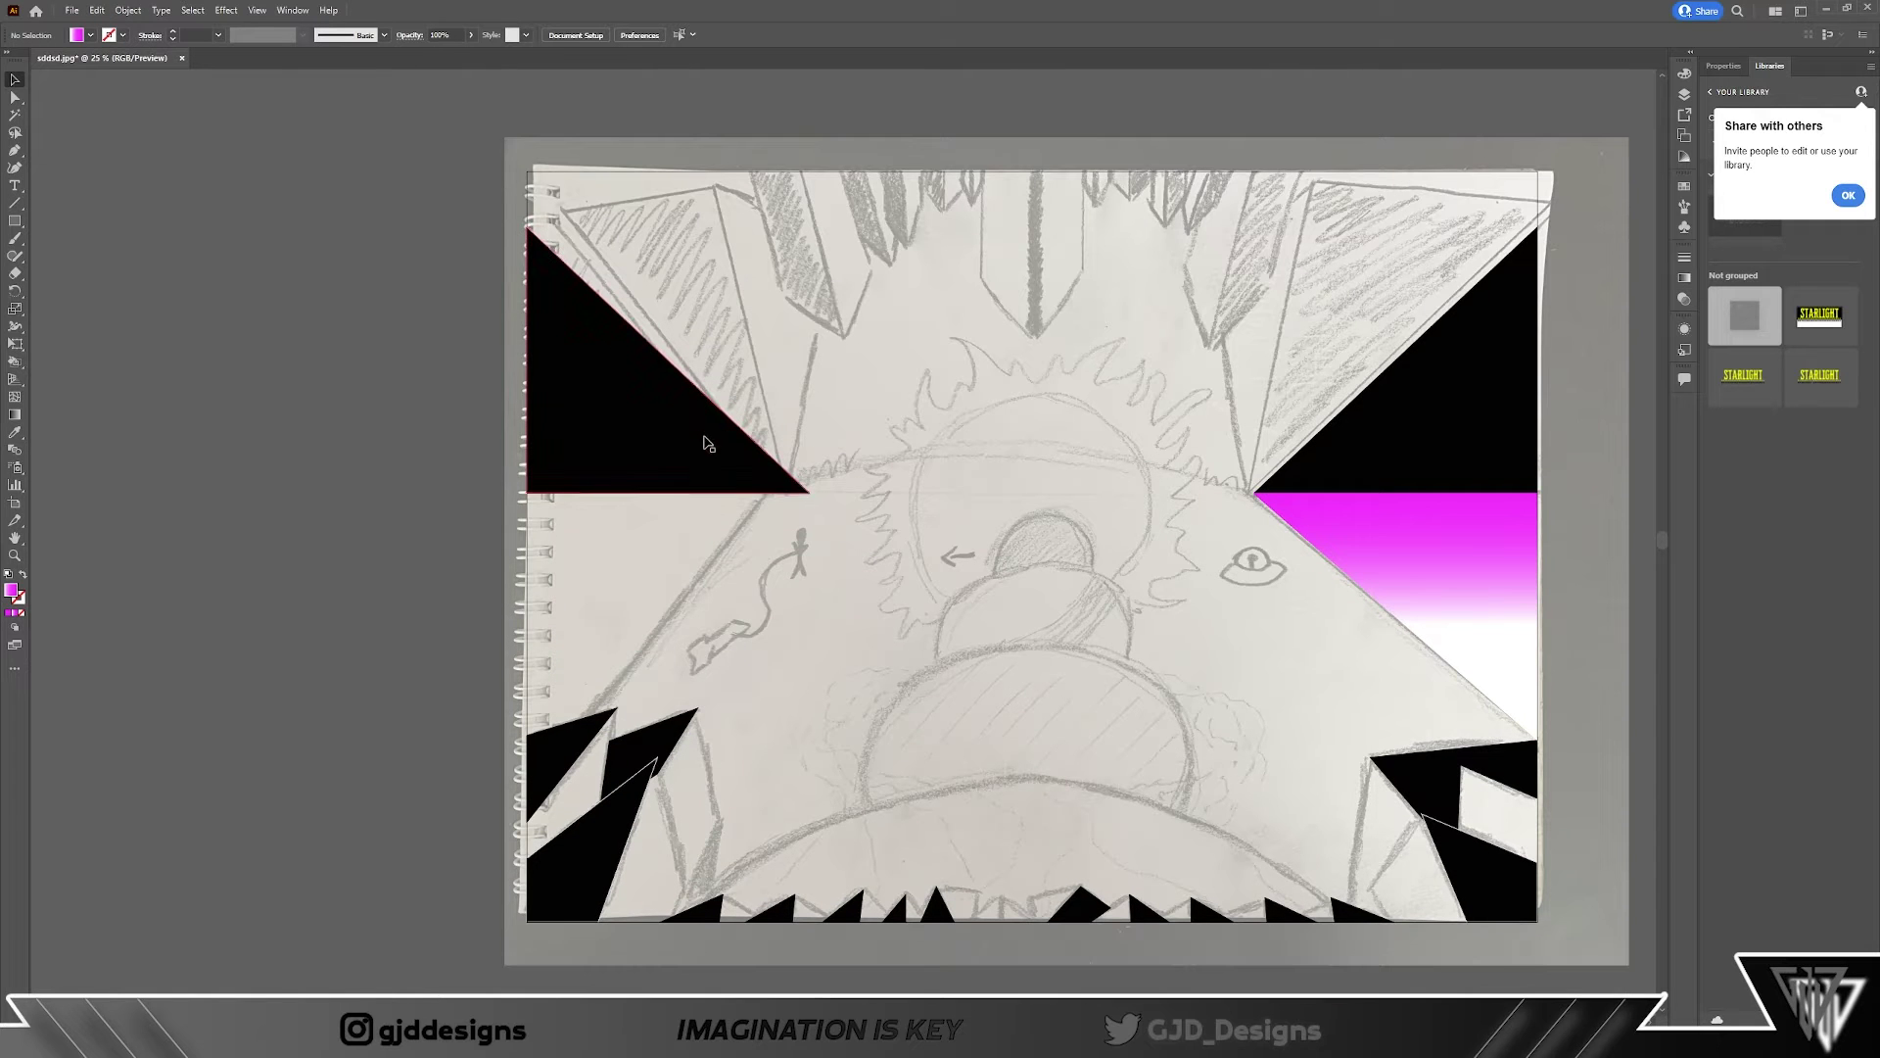
left_click(806, 497)
key("v")
Step: Deselect the artwork, collapse Layer 2 and add a new layer between Layer 2 and Layer 1
left_click(1685, 94)
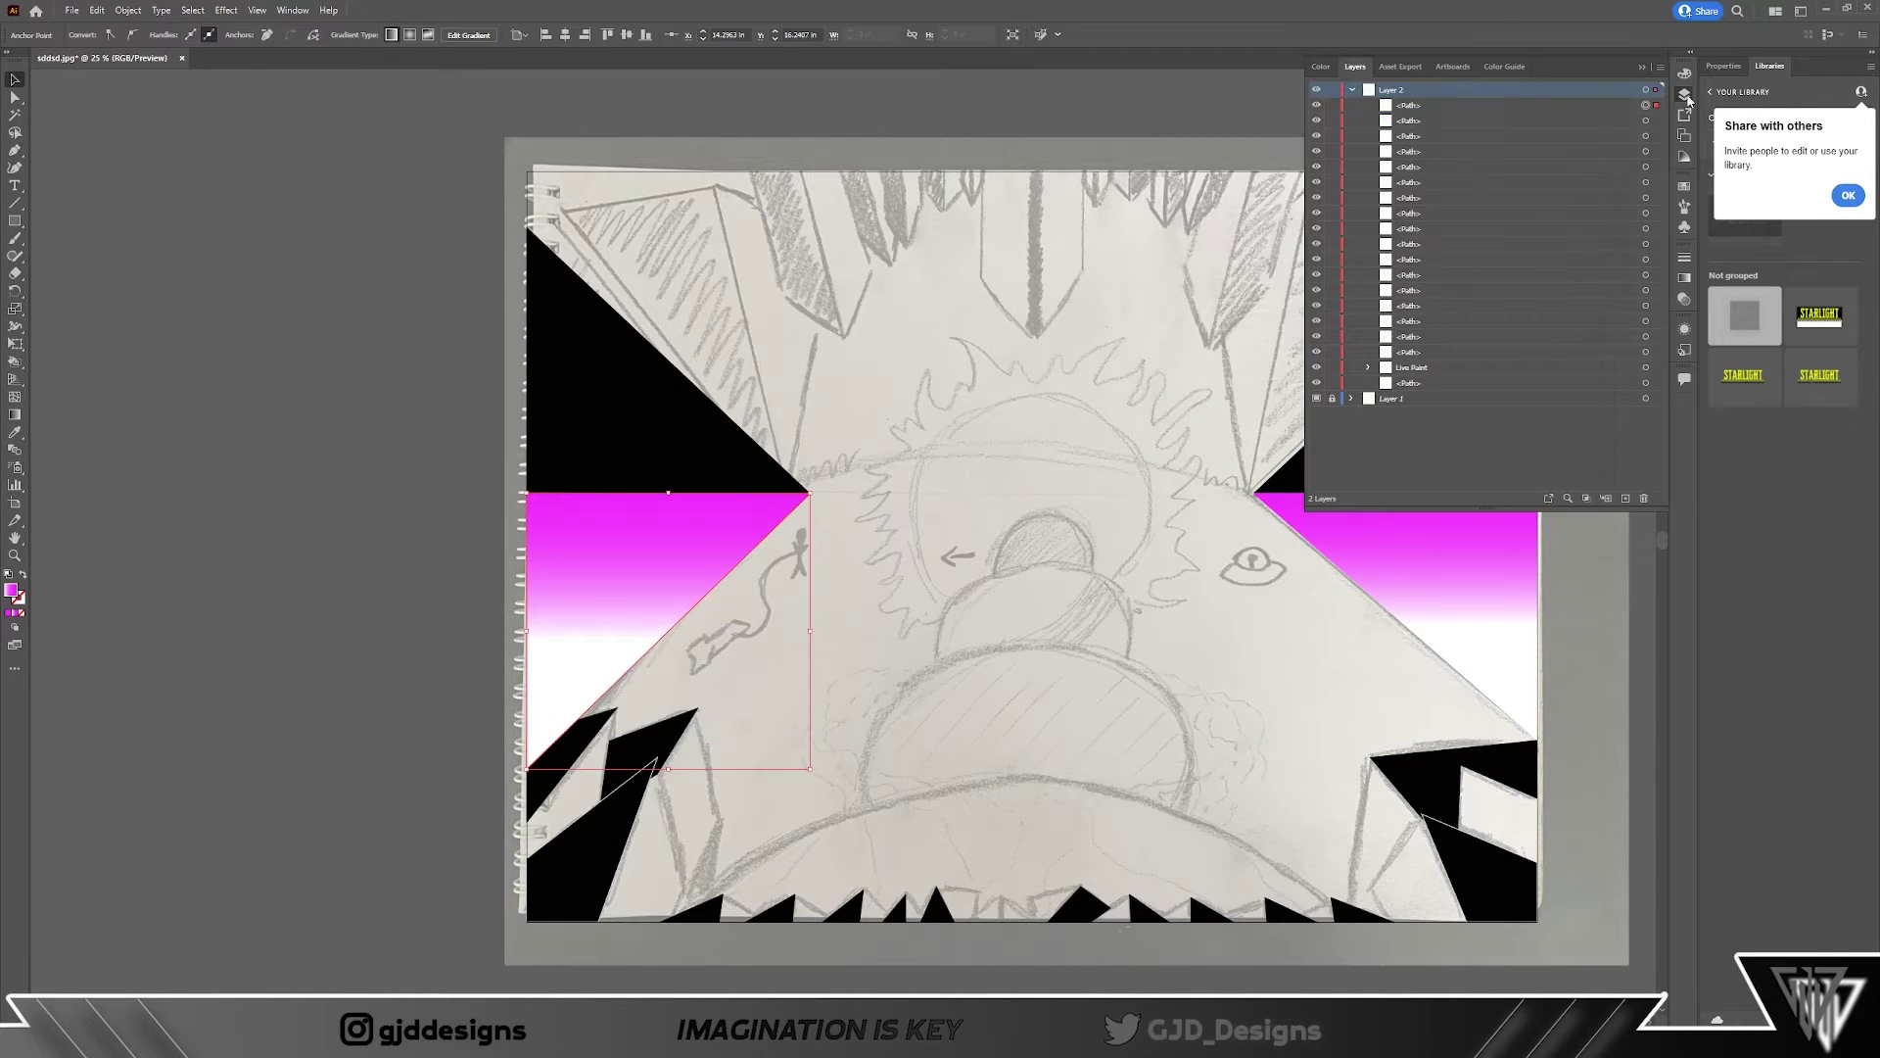
key("ctrl+shift+a")
scroll(1126, 497, "down", 1)
scroll(965, 868, "up", 3)
scroll(965, 868, "down", 1)
left_click(1353, 91)
left_click(1625, 498)
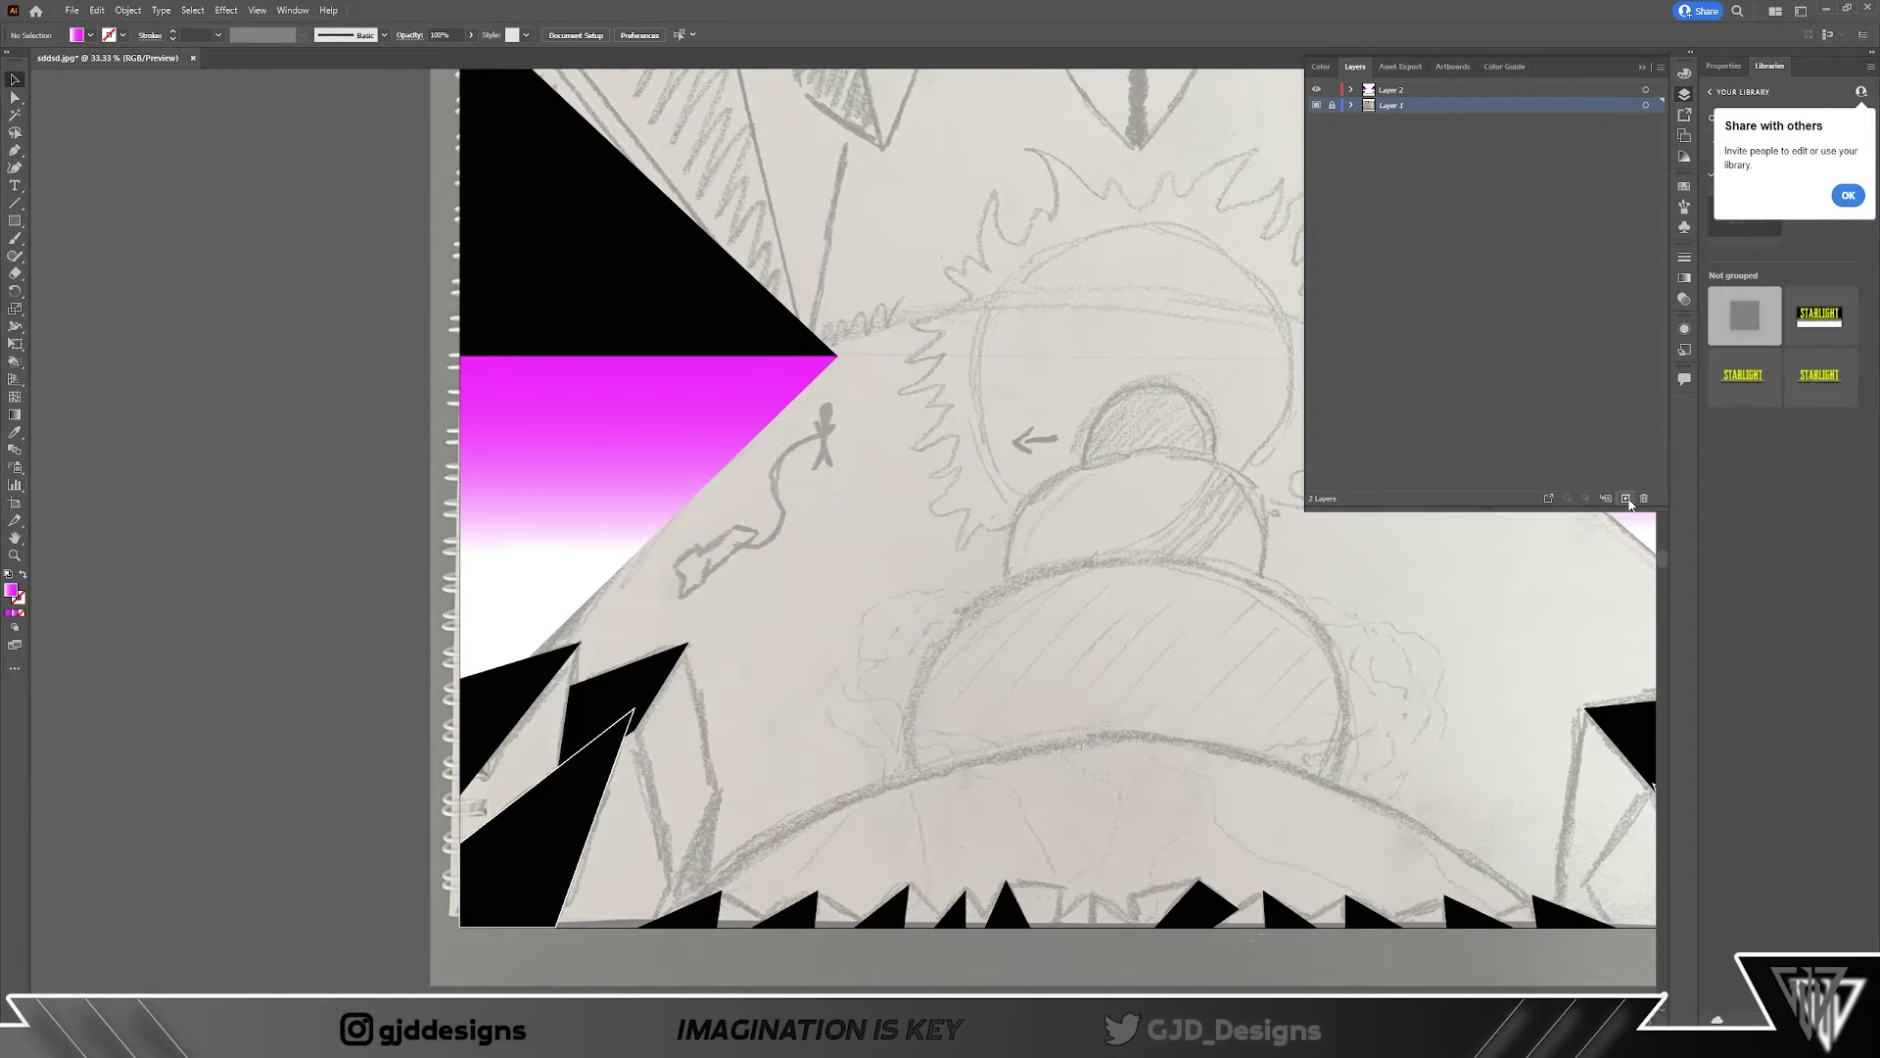
Step: Draw the gradient-filled side facet of the outermost left crystal on Layer 3
scroll(99, 429, "down", 1)
left_click(579, 574)
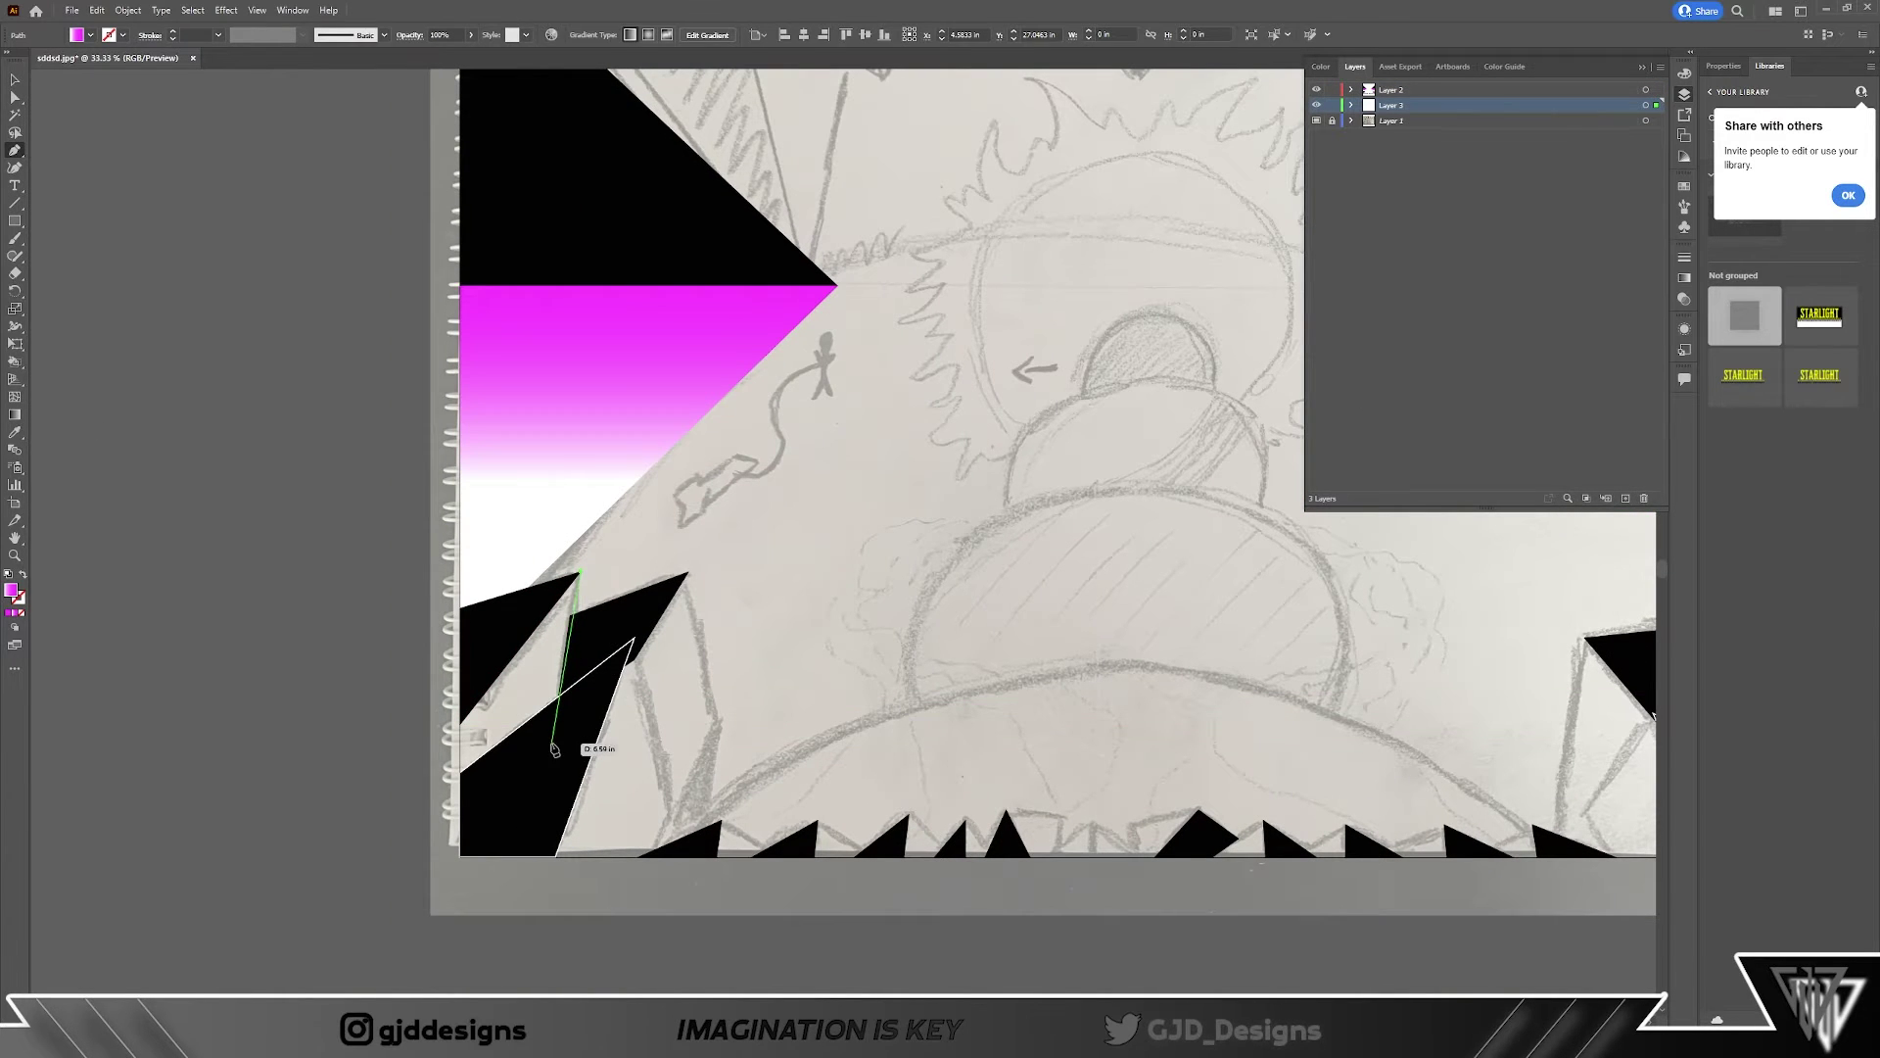
left_click(552, 746)
left_click(461, 796)
left_click(460, 725)
left_click(579, 572)
Step: Draw the gradient-filled side facet of the middle left crystal, closing it at the crystal's tip
left_click(689, 574)
left_click(717, 725)
left_click(674, 812)
left_click(637, 661)
left_click(688, 575)
Step: Draw the gradient-filled side facet of the front left crystal down to the page's bottom edge
left_click(634, 641)
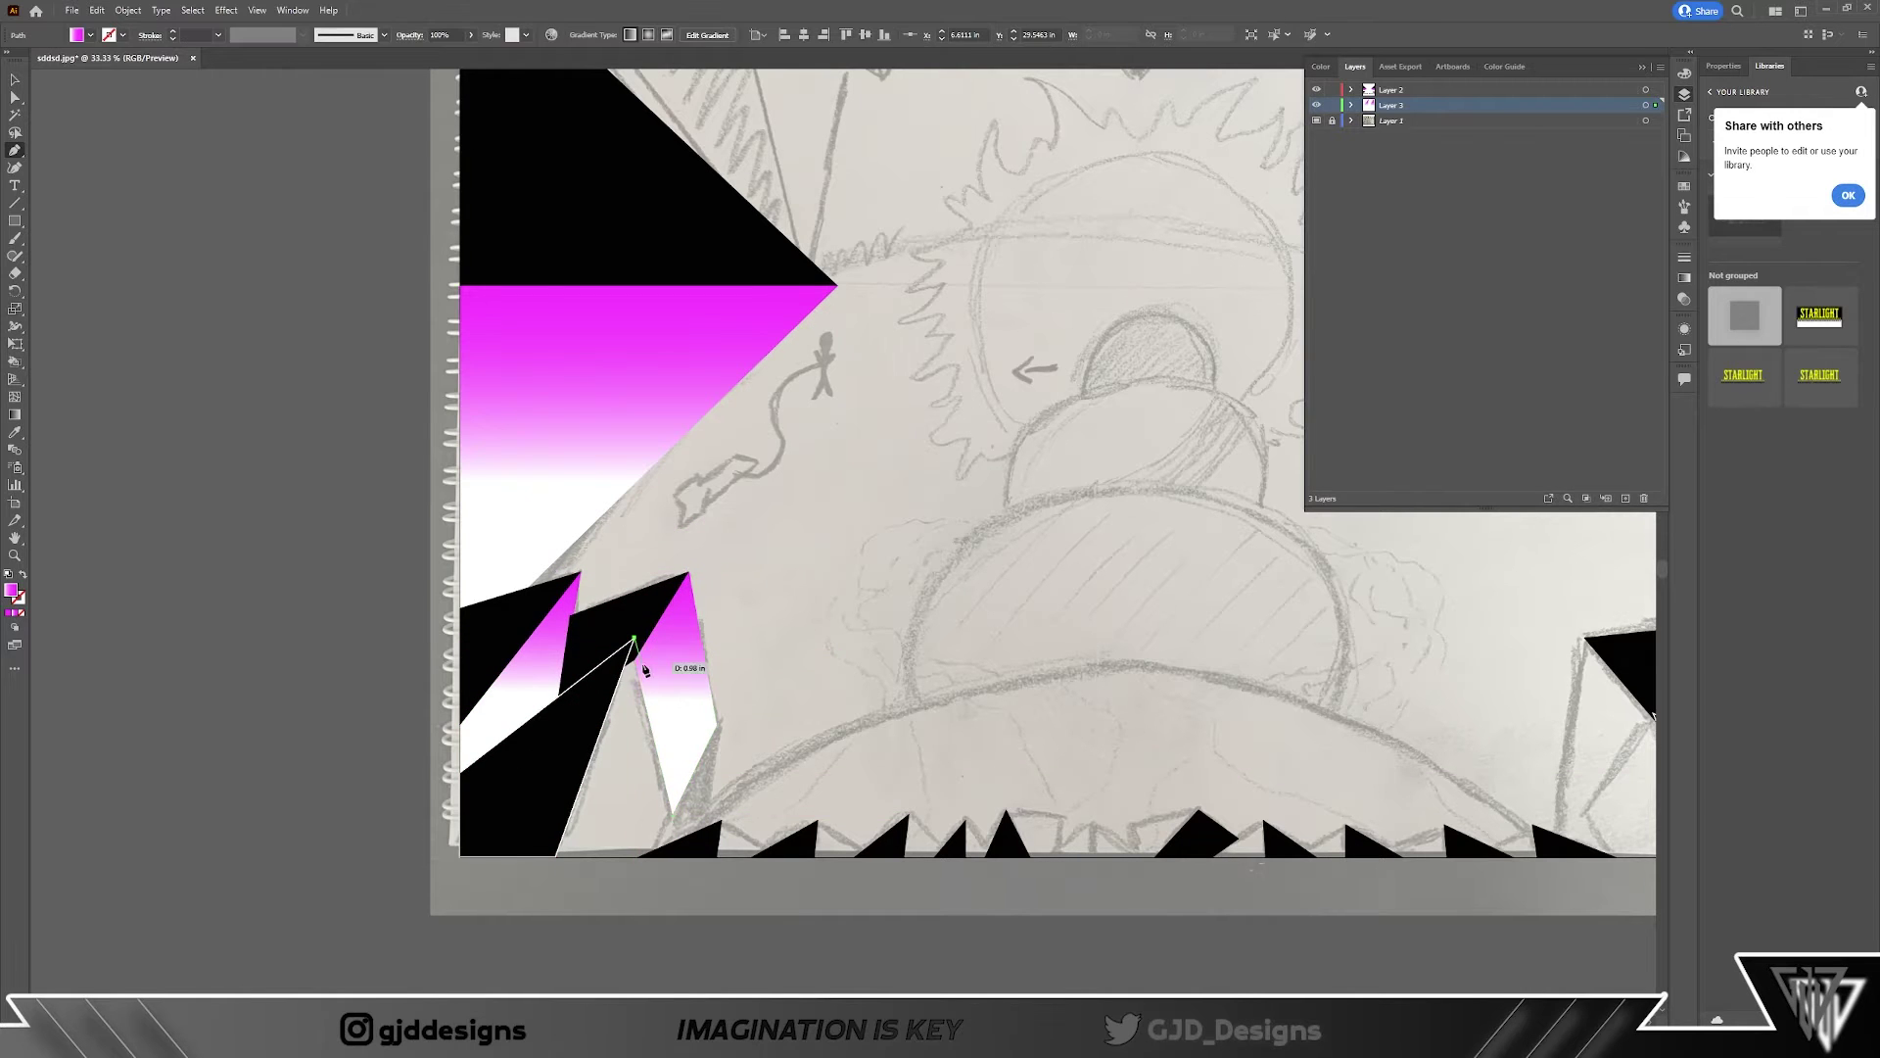
left_click(683, 844)
left_click(659, 856)
left_click(554, 856)
left_click(634, 641)
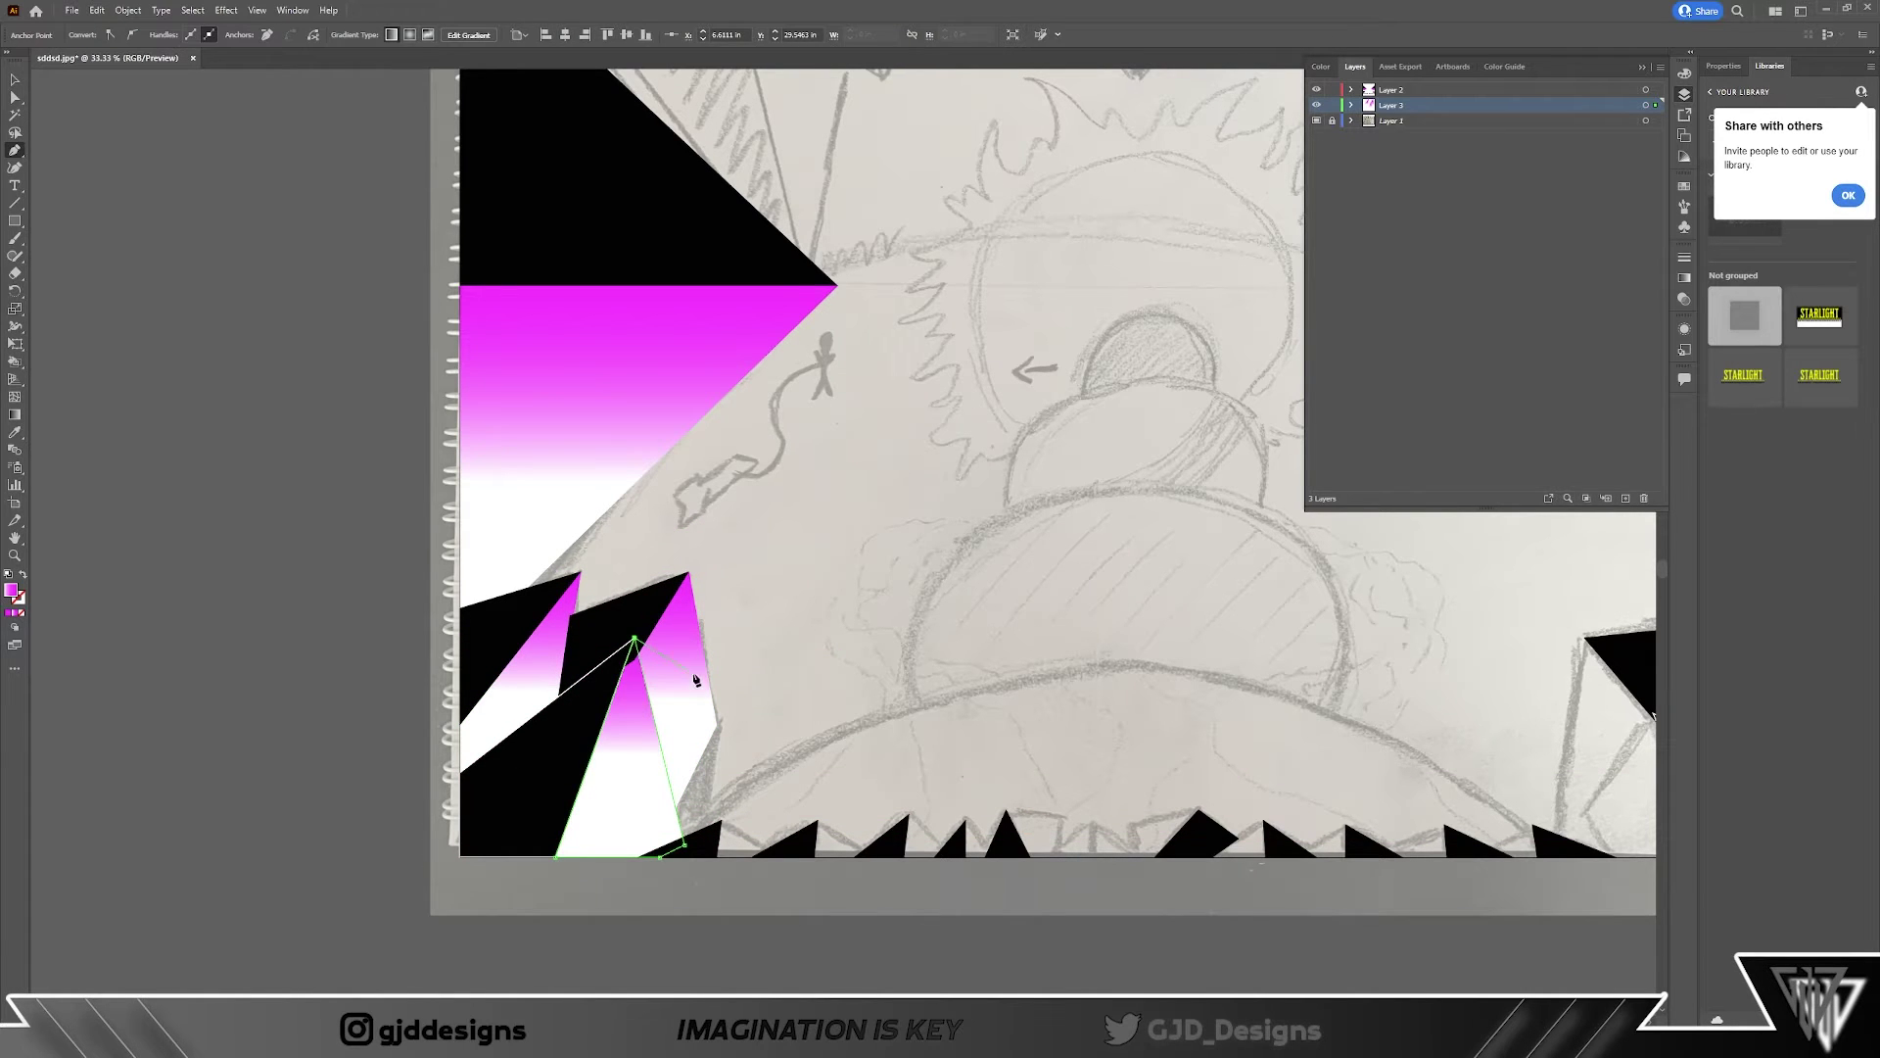
Step: Move the middle left crystal's black path from Layer 2 to the bottom of Layer 3
left_click(10, 81)
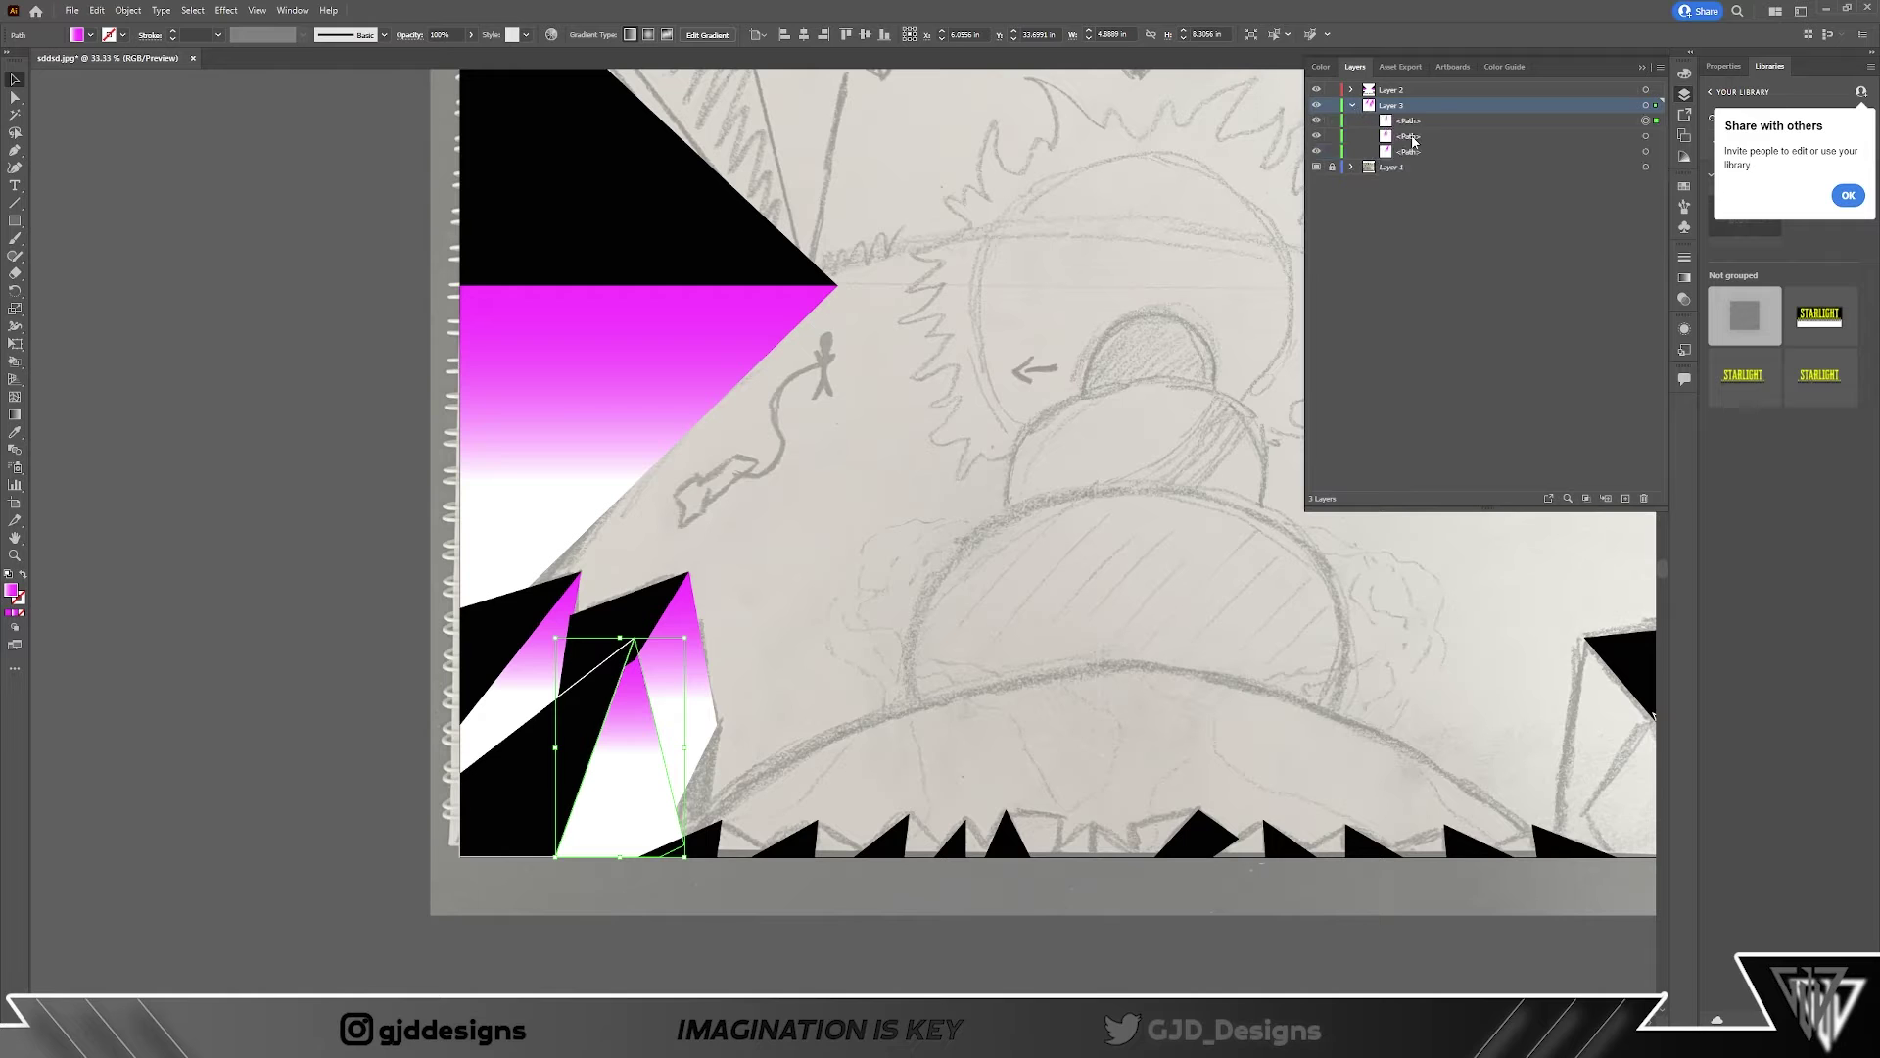
left_click(641, 602)
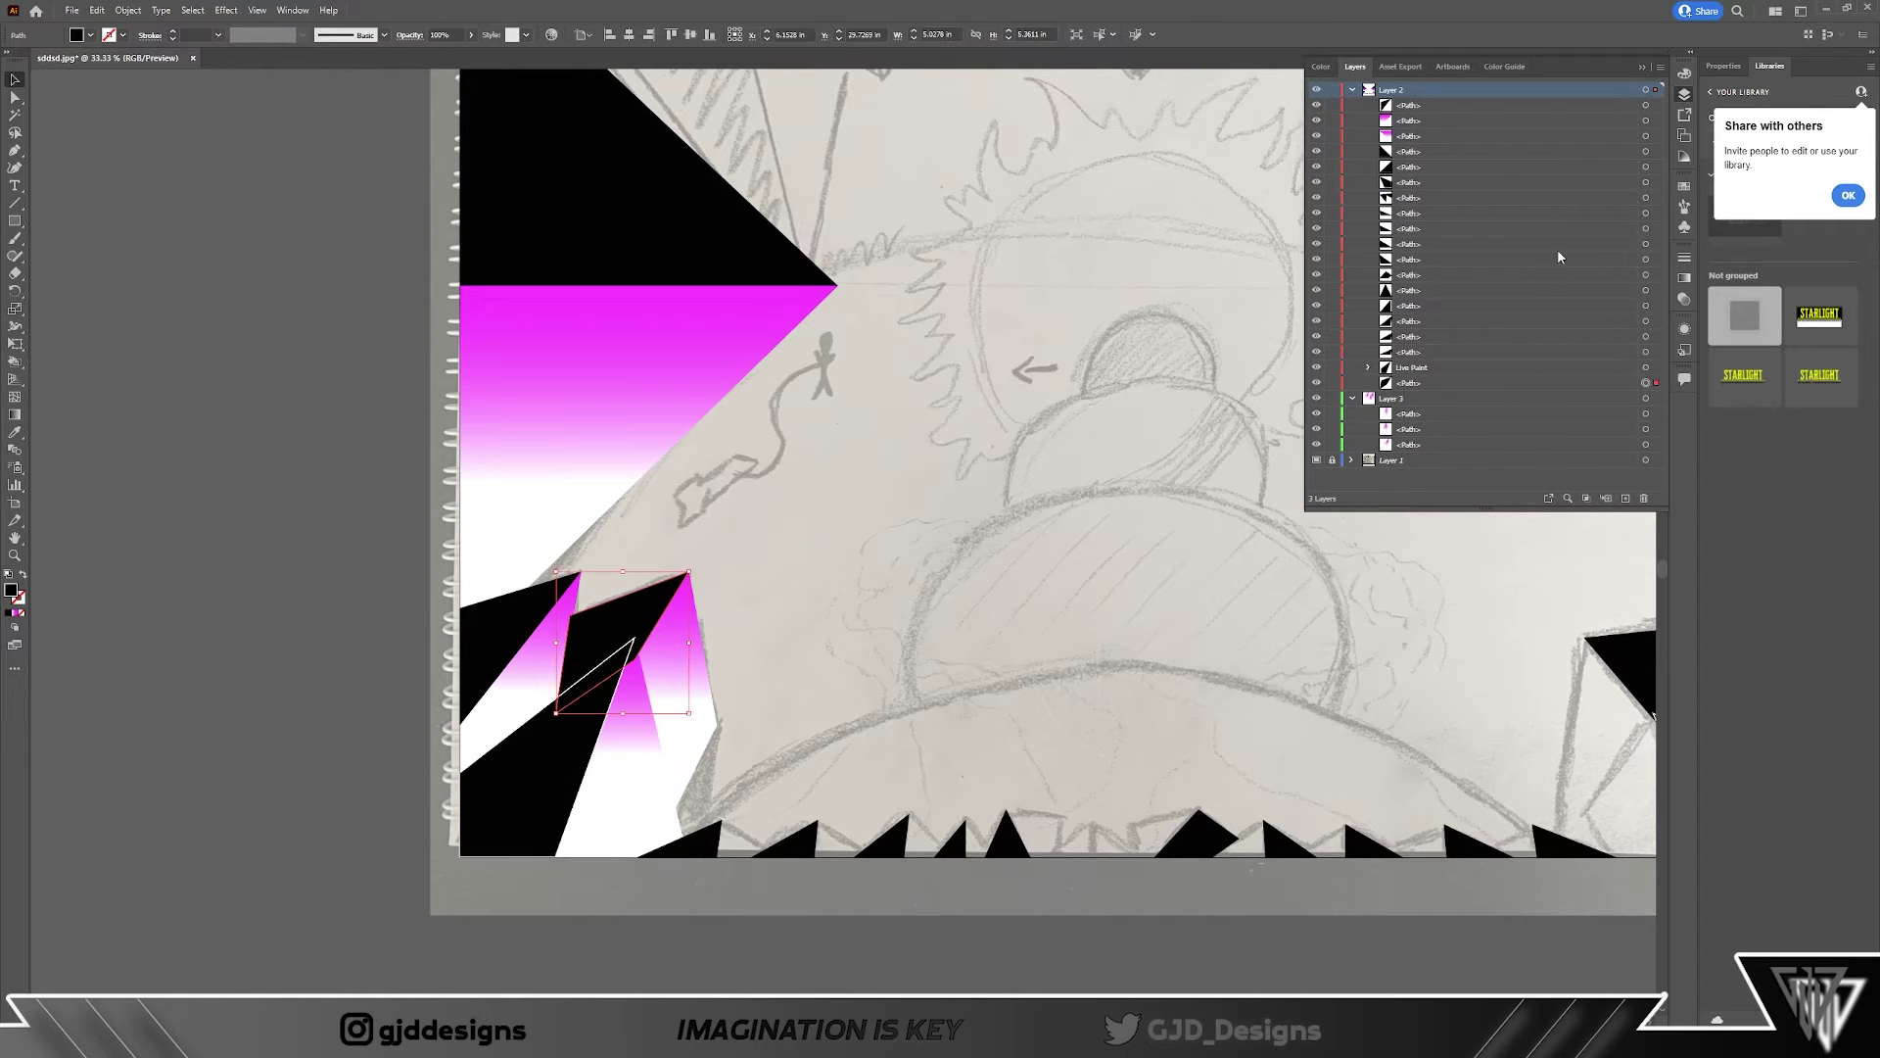
left_click_drag(1403, 384, 1413, 455)
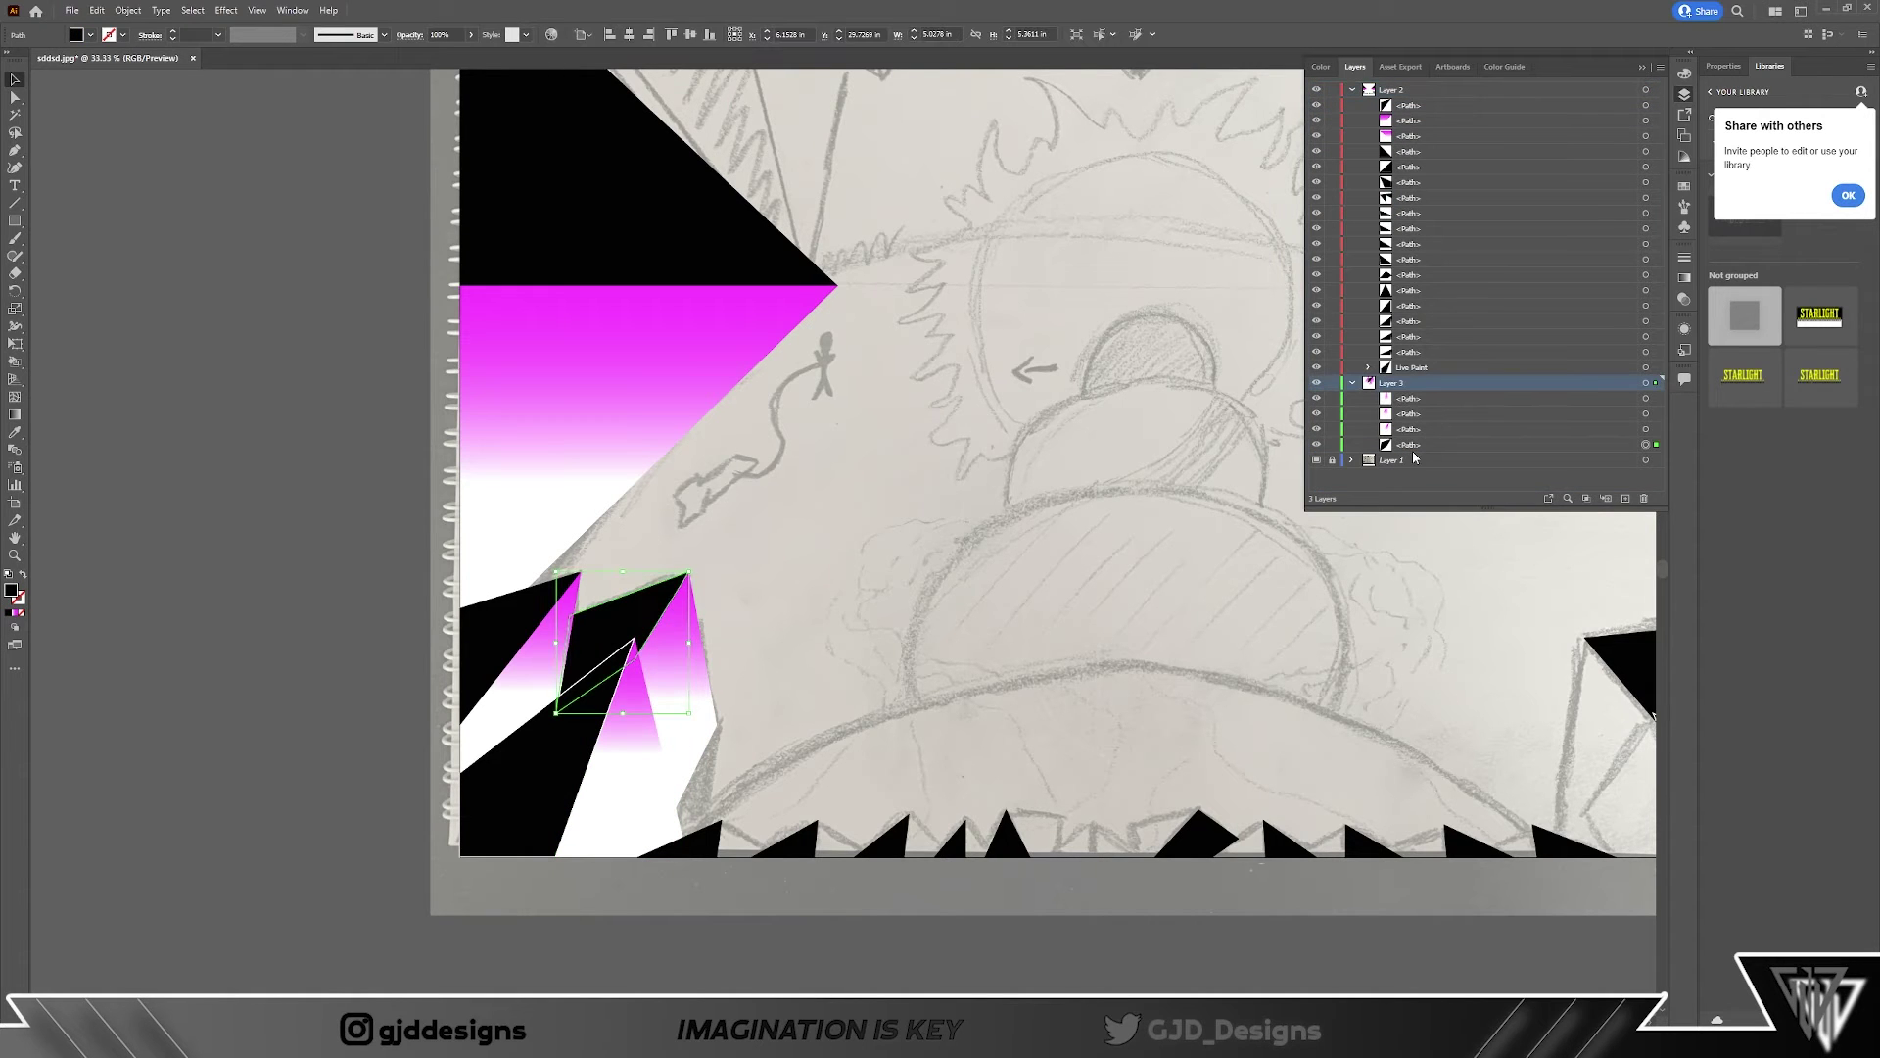
left_click(313, 440)
scroll(1209, 538, "down", 5)
scroll(617, 650, "up", 6)
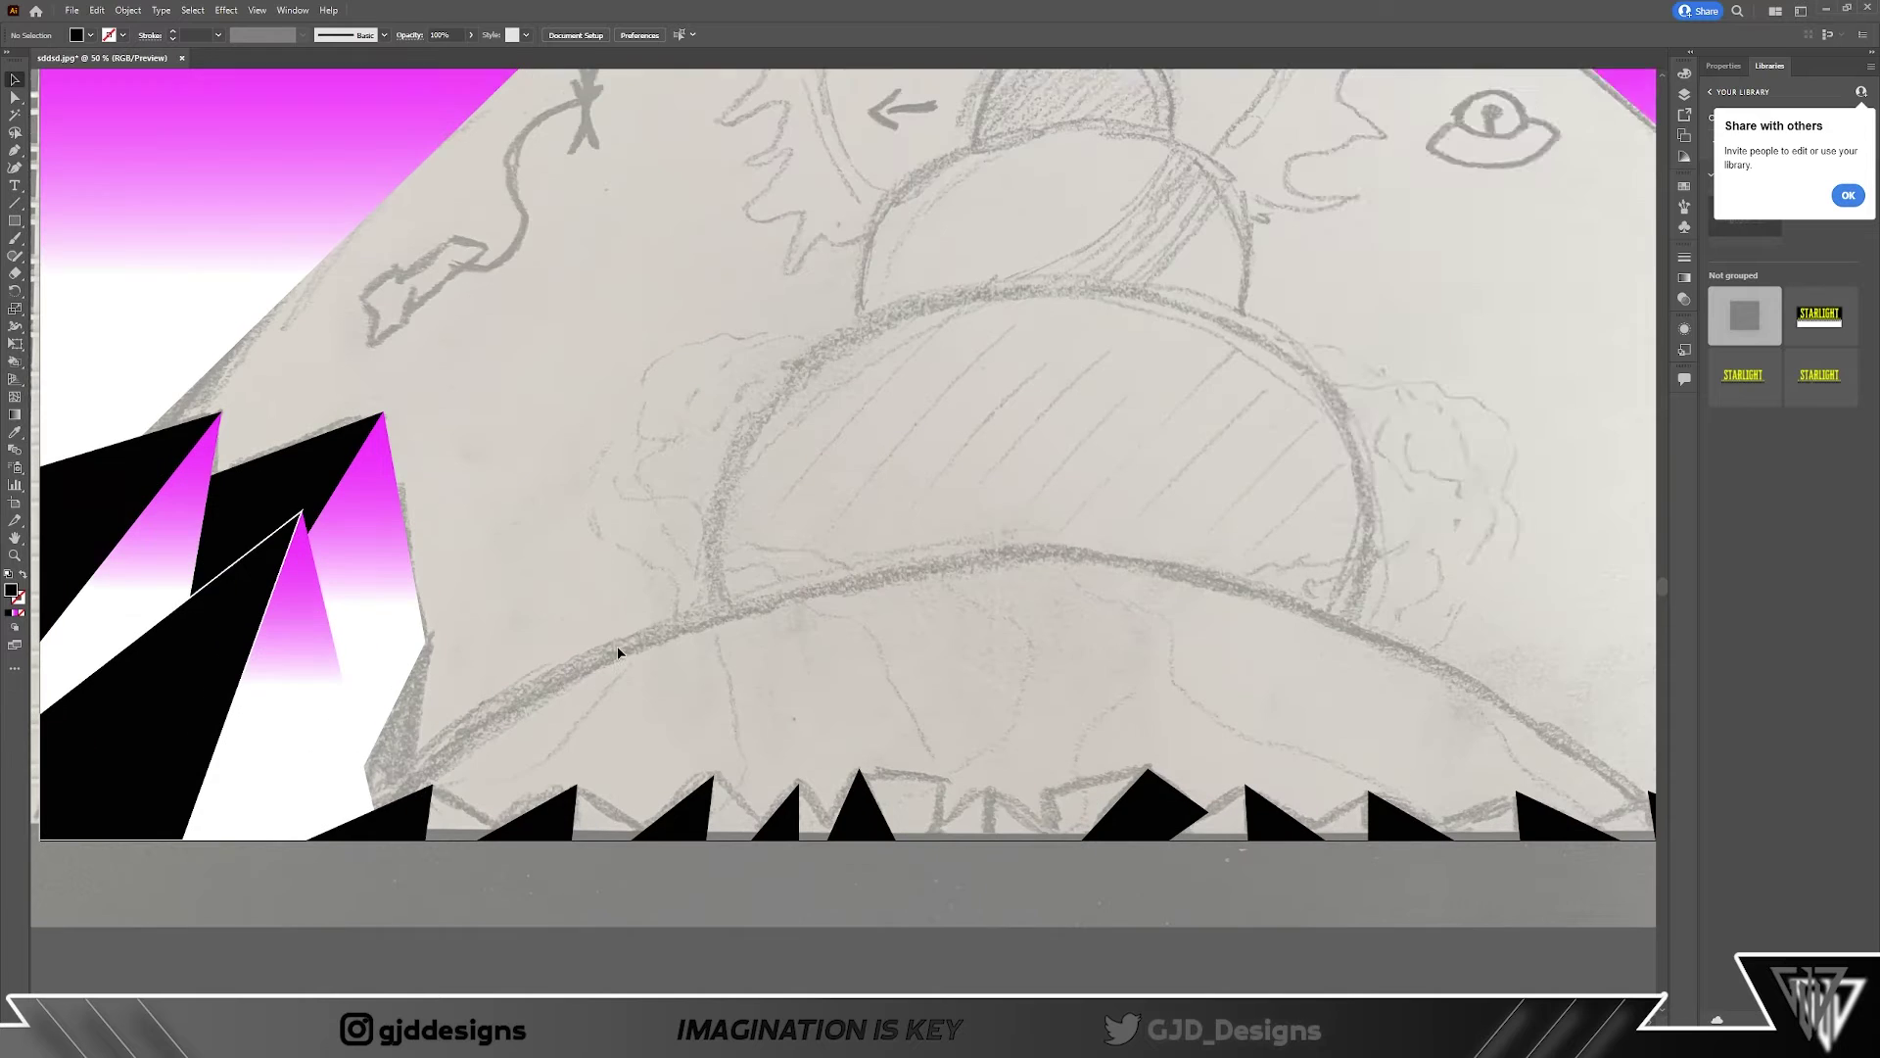
Step: Draw the gradient-filled side facet of the leftmost small spike along the page's bottom edge
left_click(1352, 383)
left_click(1352, 89)
left_click(432, 767)
left_click(529, 822)
left_click(425, 822)
key("period")
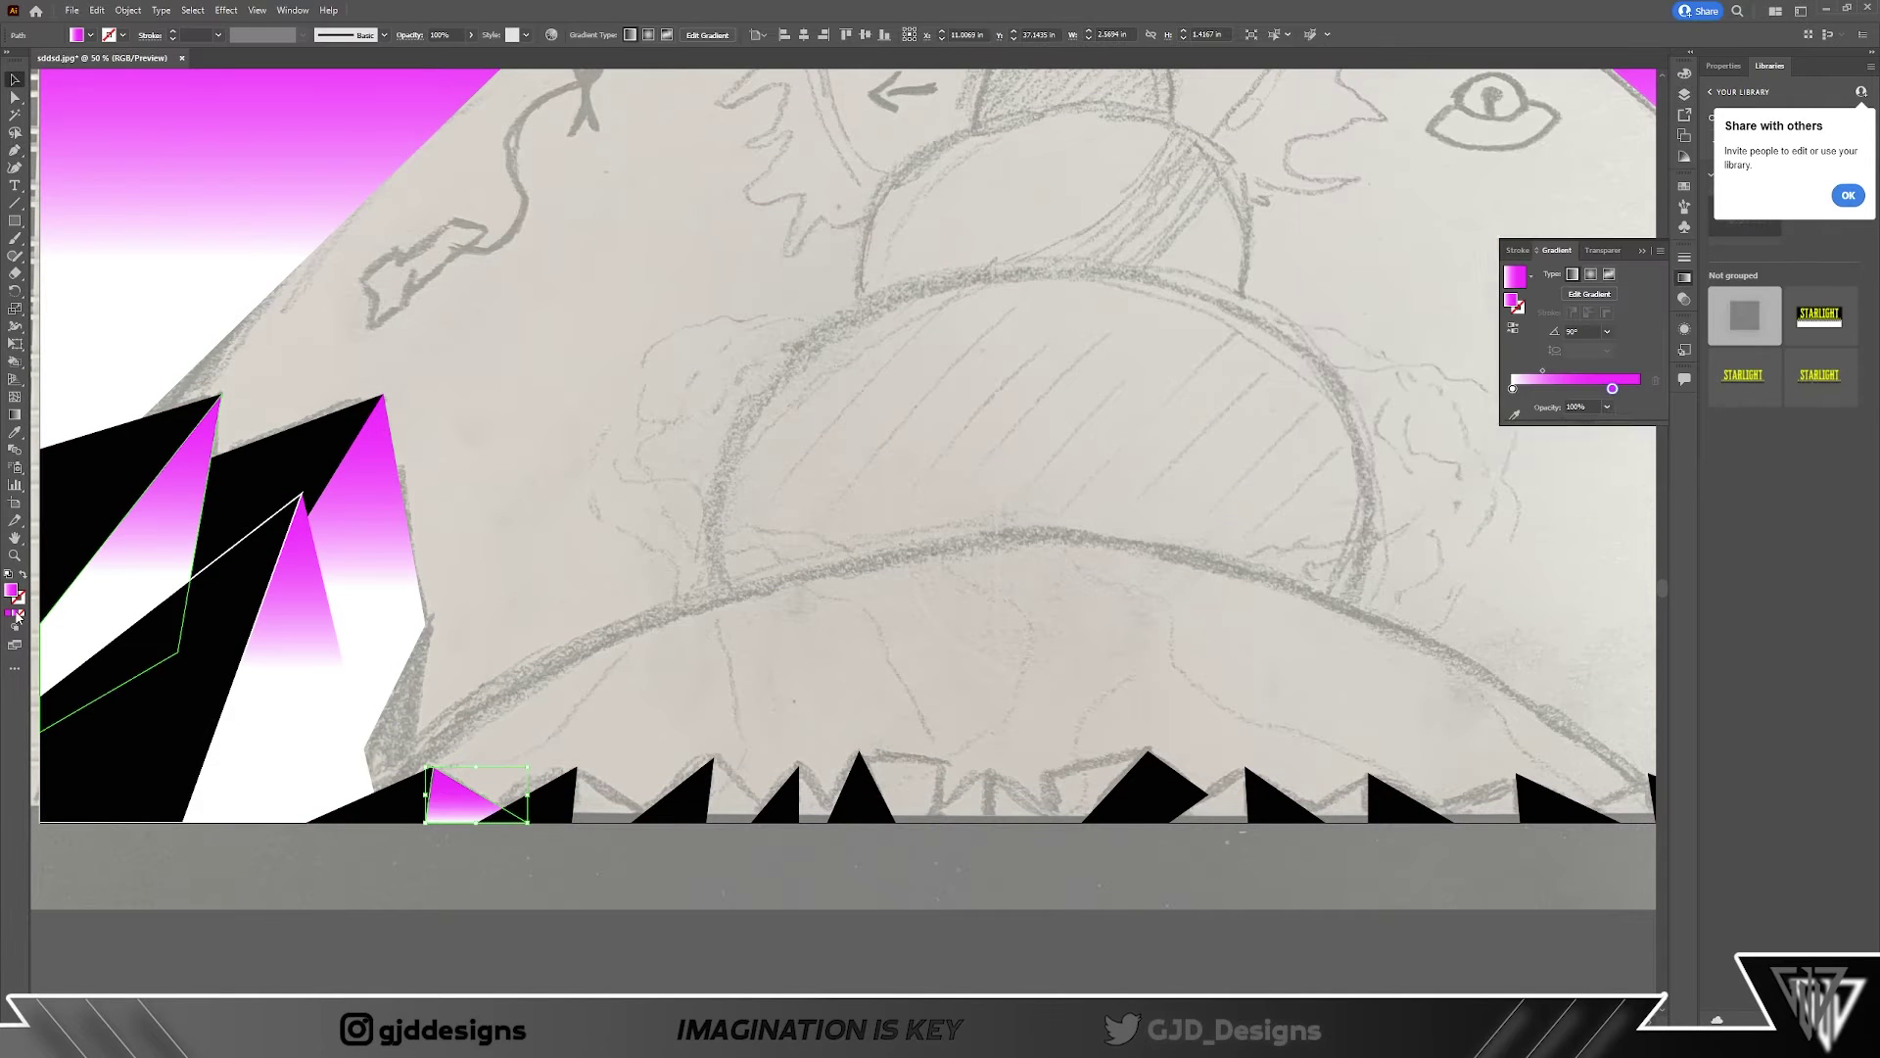
Step: Draw the gradient-filled side facets of the second and third spikes along the bottom edge
key("p")
left_click(575, 766)
left_click(670, 823)
left_click(575, 823)
left_click(576, 767)
left_click(712, 759)
left_click(764, 823)
left_click(705, 823)
left_click(712, 759)
Step: Draw the gradient-filled side facets of the fourth and fifth bottom spikes, up to the central gap
left_click(799, 767)
left_click(830, 822)
left_click(799, 822)
left_click(799, 766)
left_click(860, 752)
left_click(942, 761)
left_click(932, 823)
Step: Draw the central spike as two gradient-filled halves and add the side facet of the large spike to its right
left_click(937, 828)
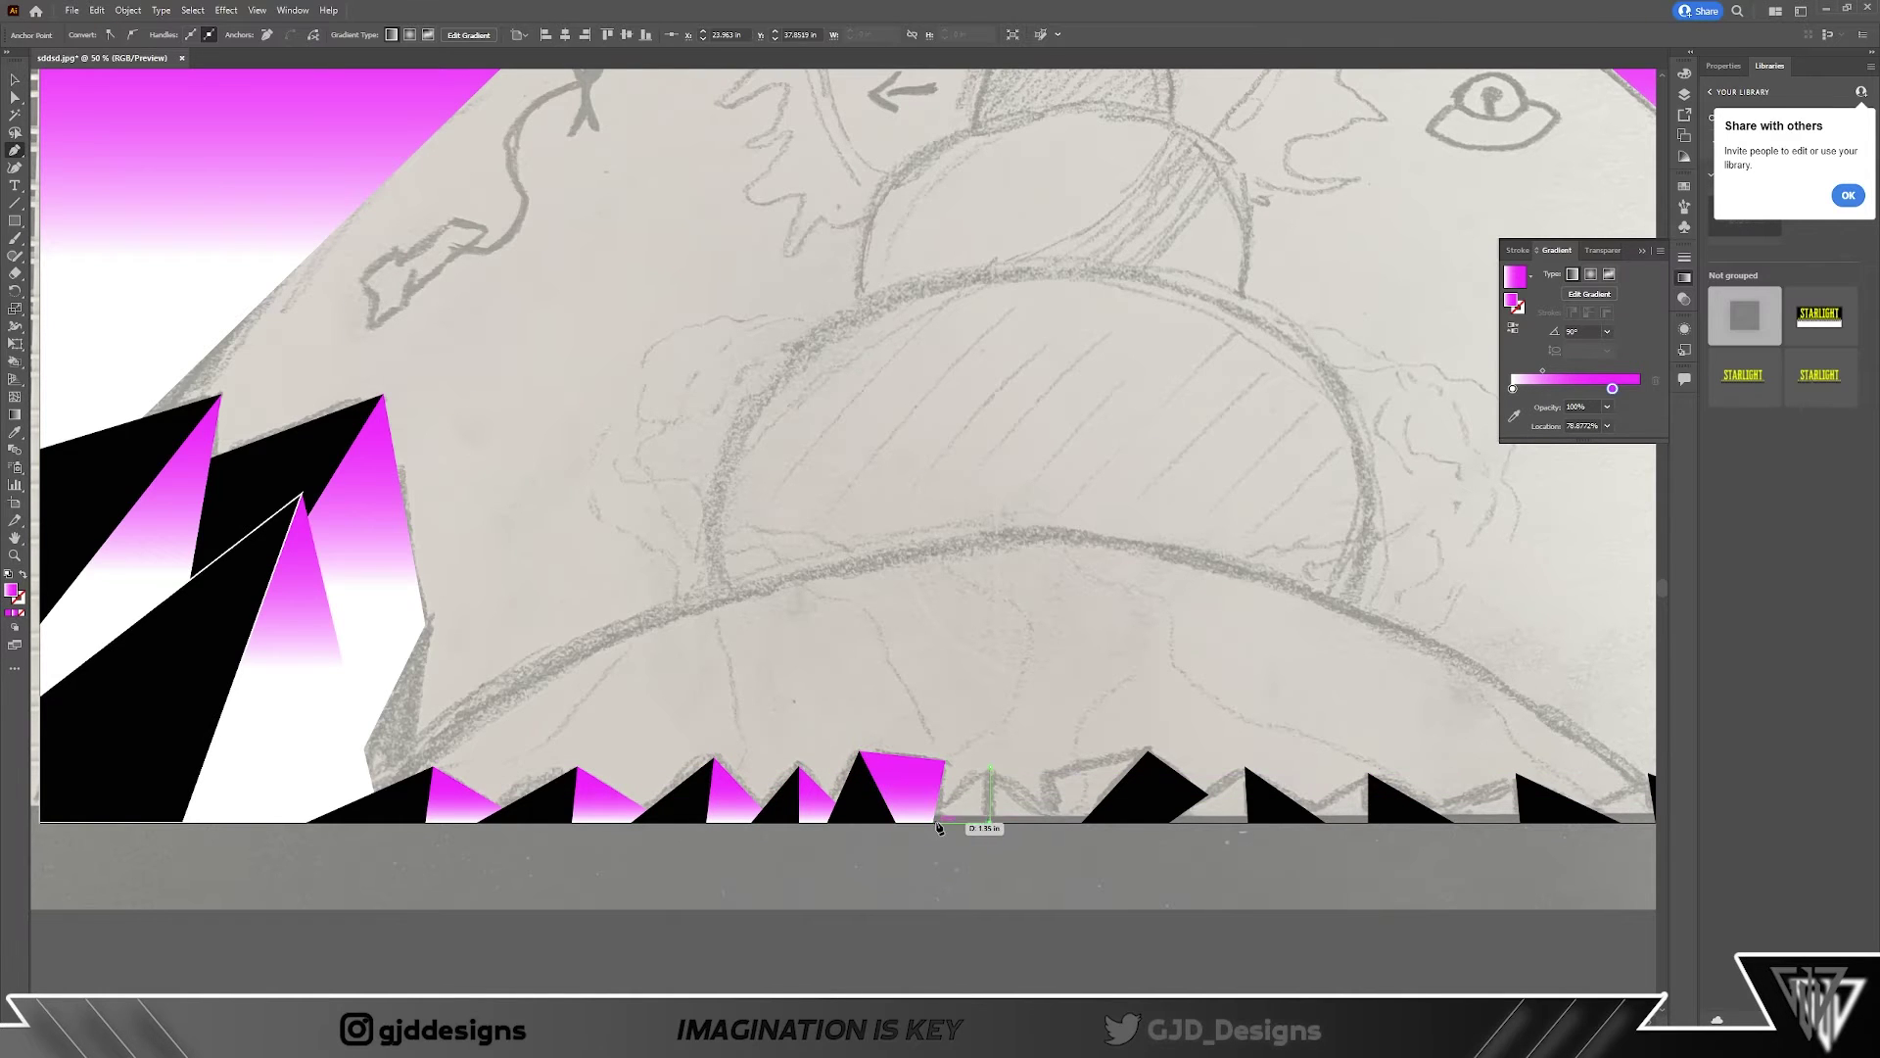
left_click(989, 767)
left_click(937, 822)
left_click(1147, 752)
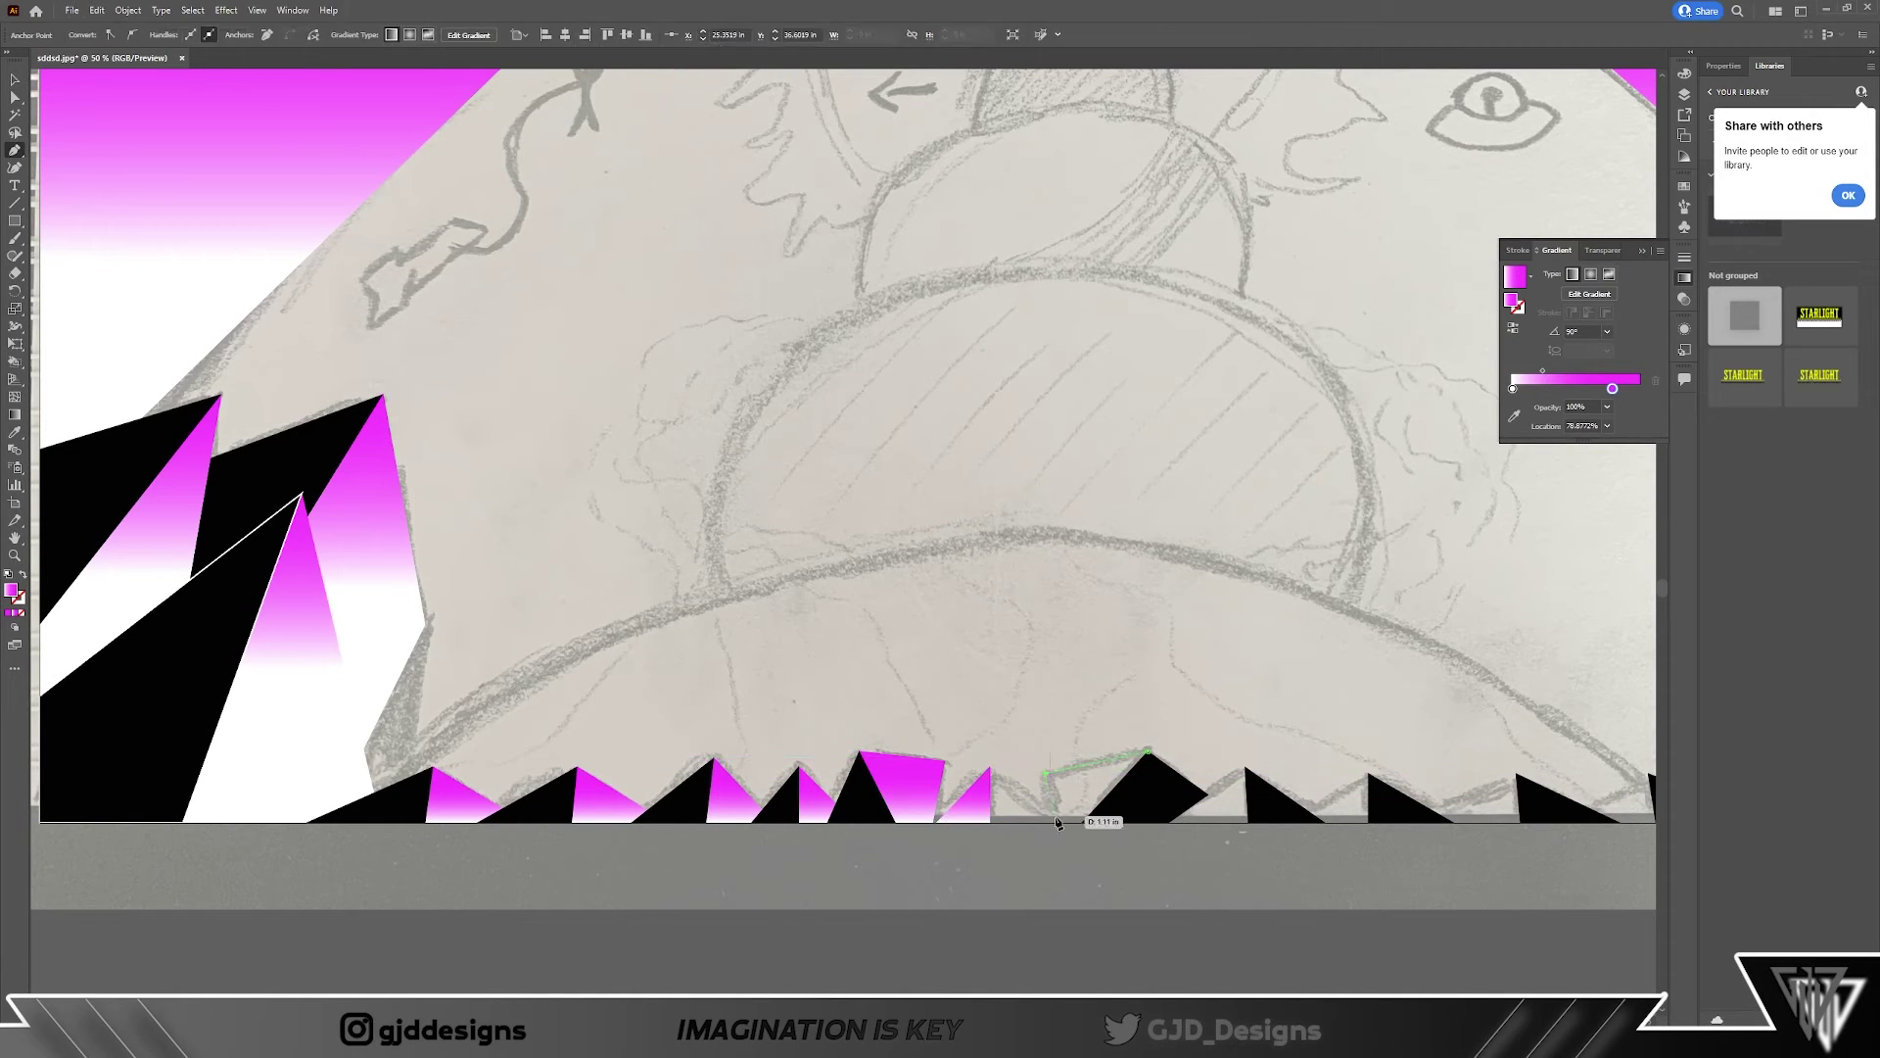
left_click(1046, 774)
left_click(1057, 822)
left_click(989, 821)
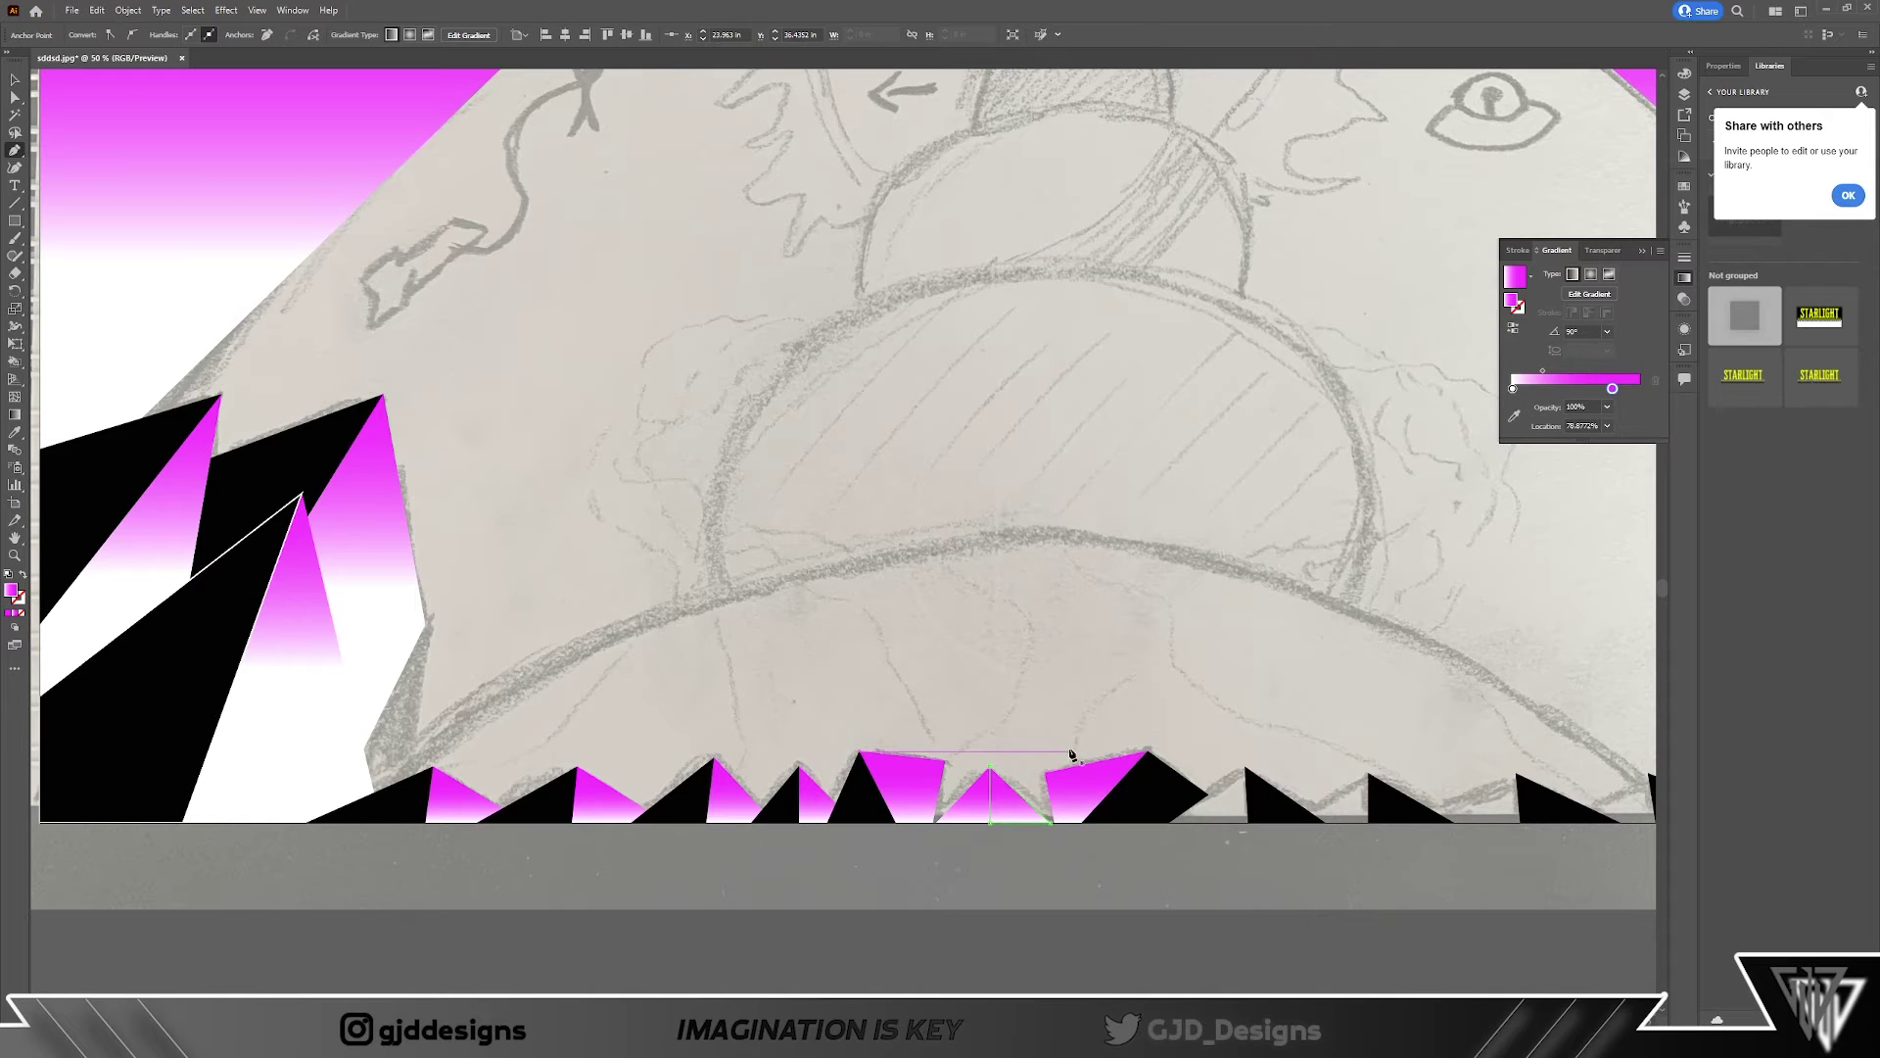
Step: Give the central gradient spike a black 1 pt stroke
left_click(1676, 282)
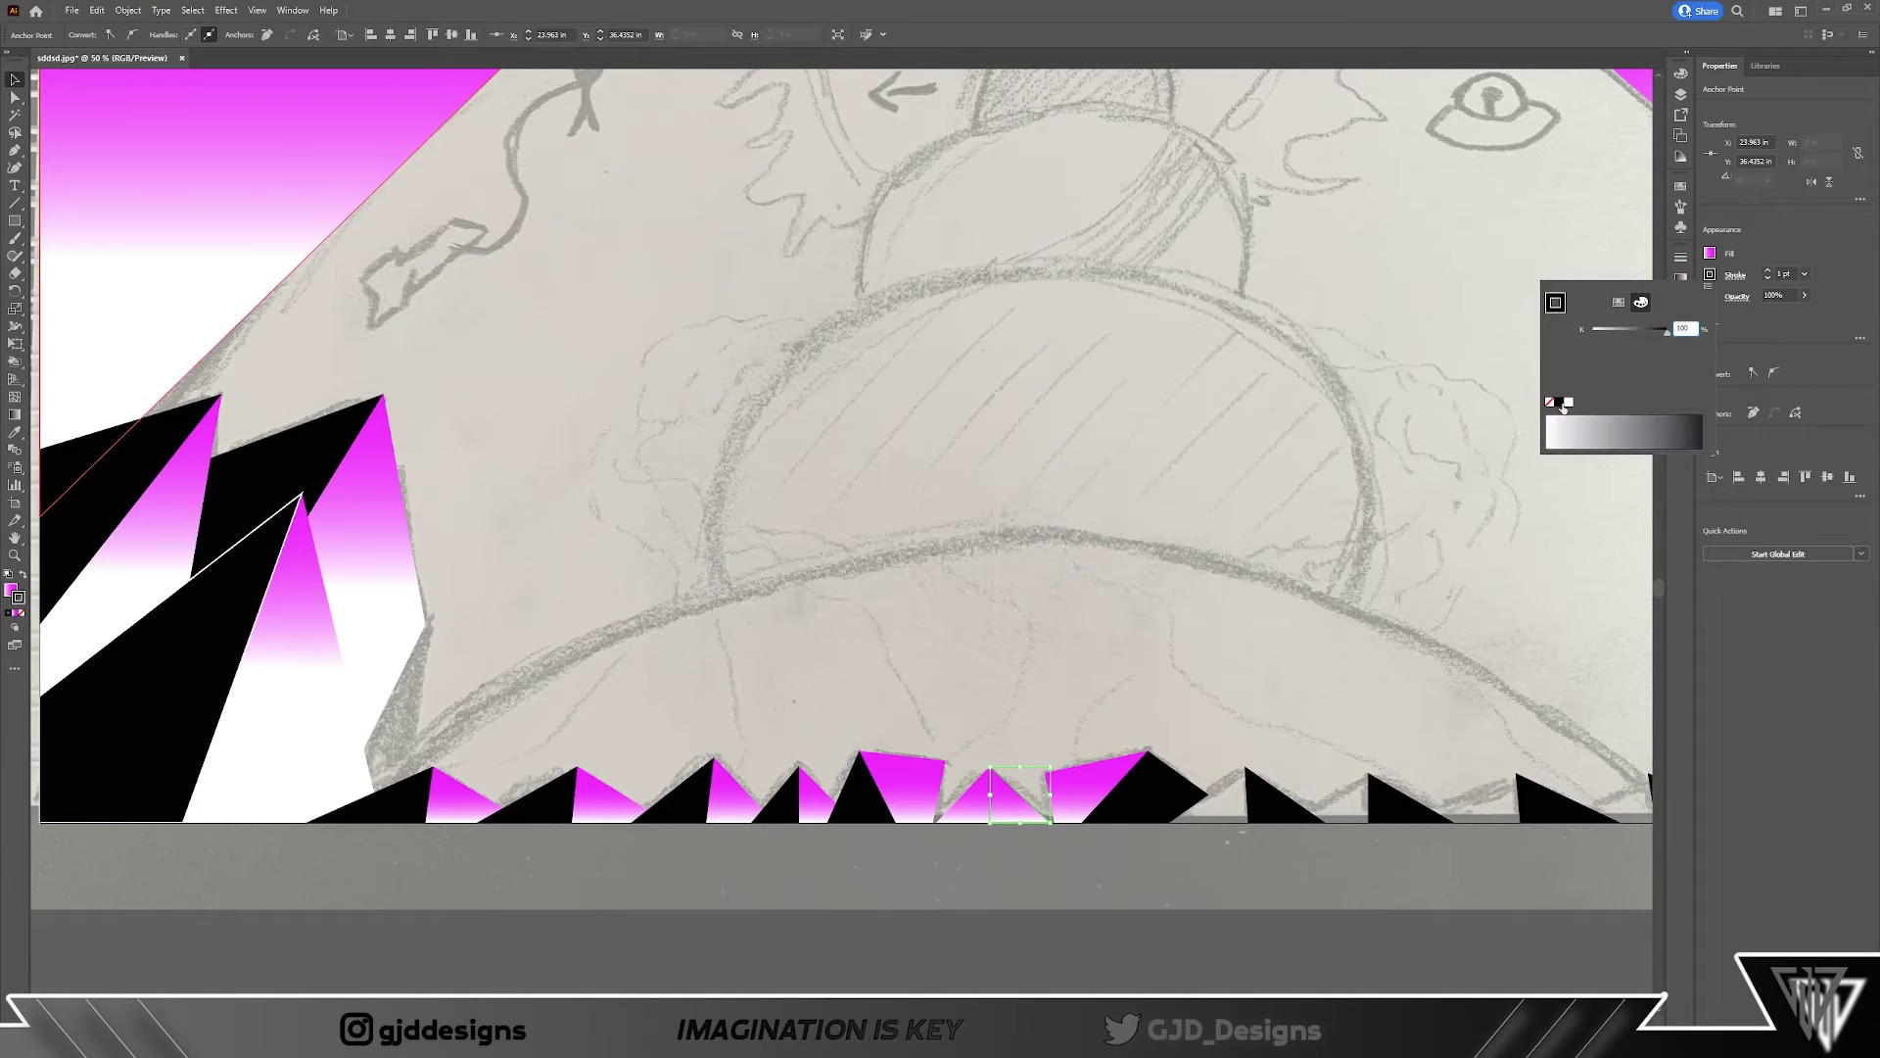
left_click(1712, 278)
left_click(1155, 546)
scroll(1193, 648, "down", 1)
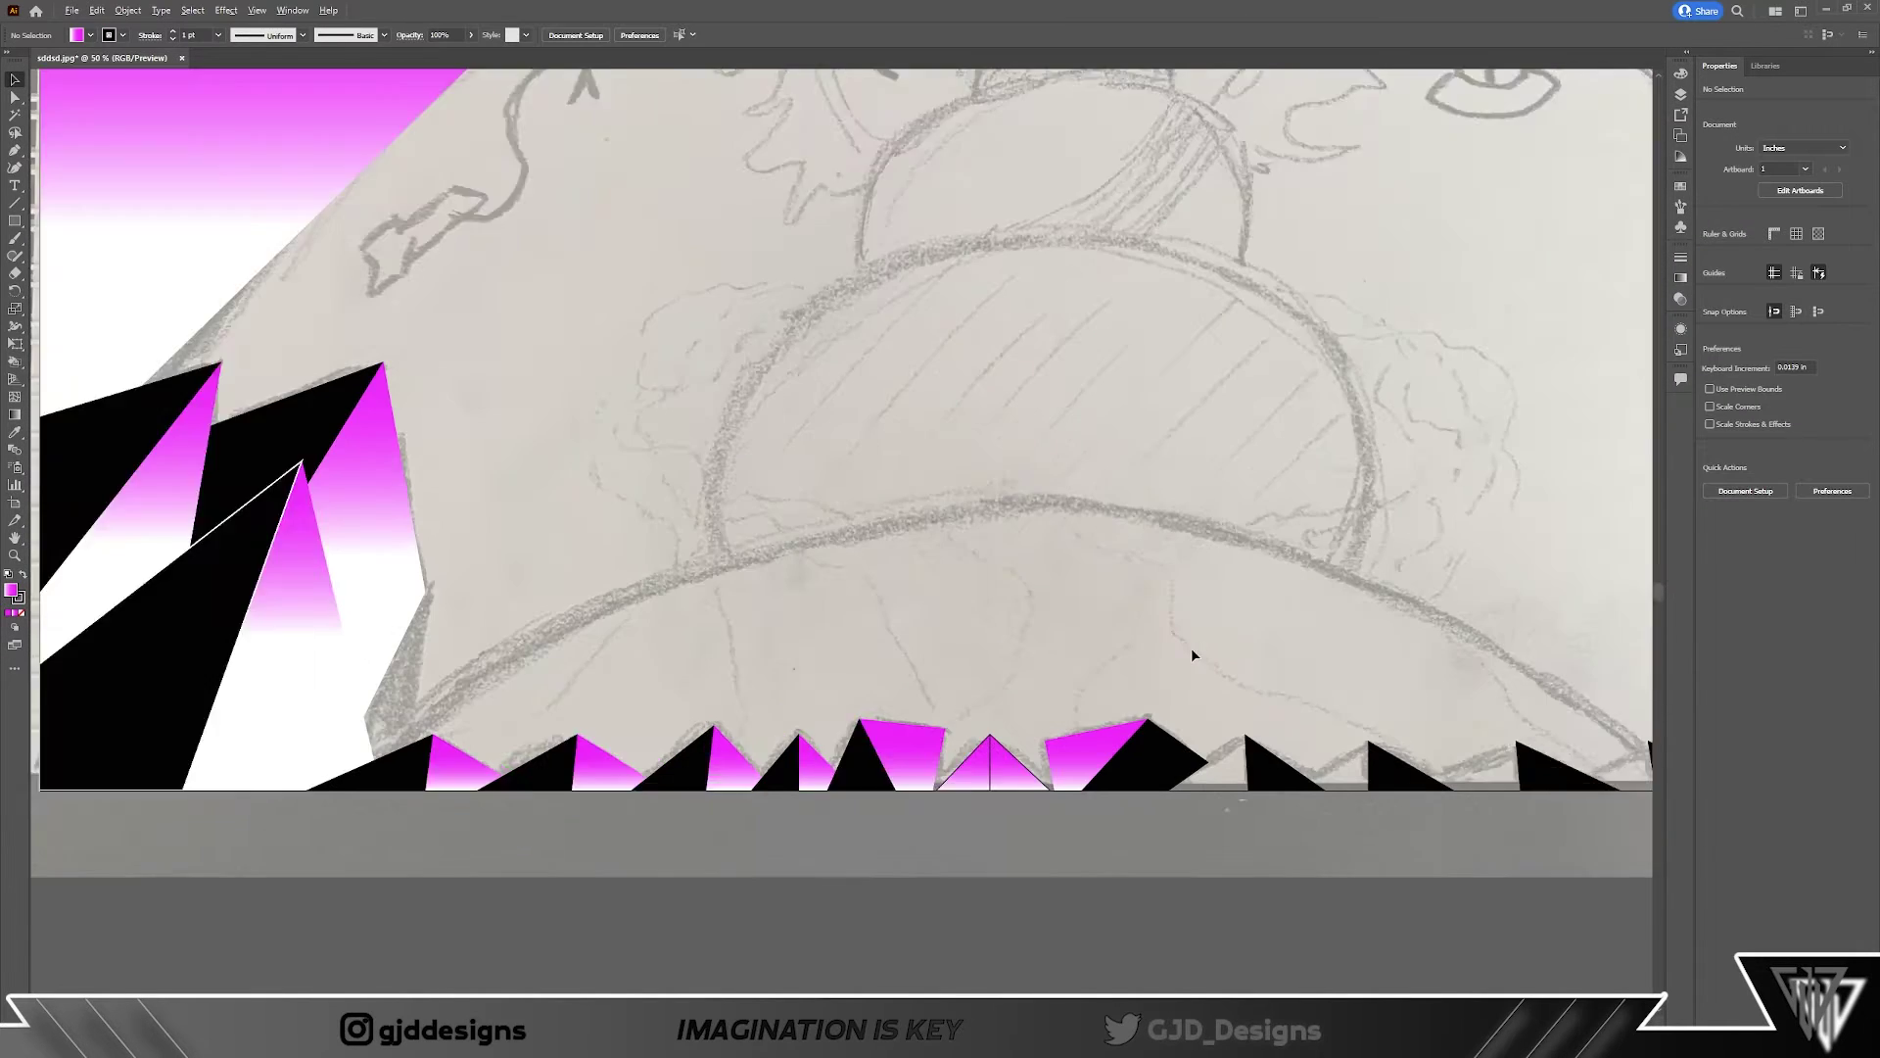
Step: Draw the gradient-filled side facet of the spike right of the large one and set its stroke to none
scroll(1192, 648, "up", 1)
left_click(1680, 95)
key("p")
scroll(1264, 773, "down", 1)
left_click(1267, 783)
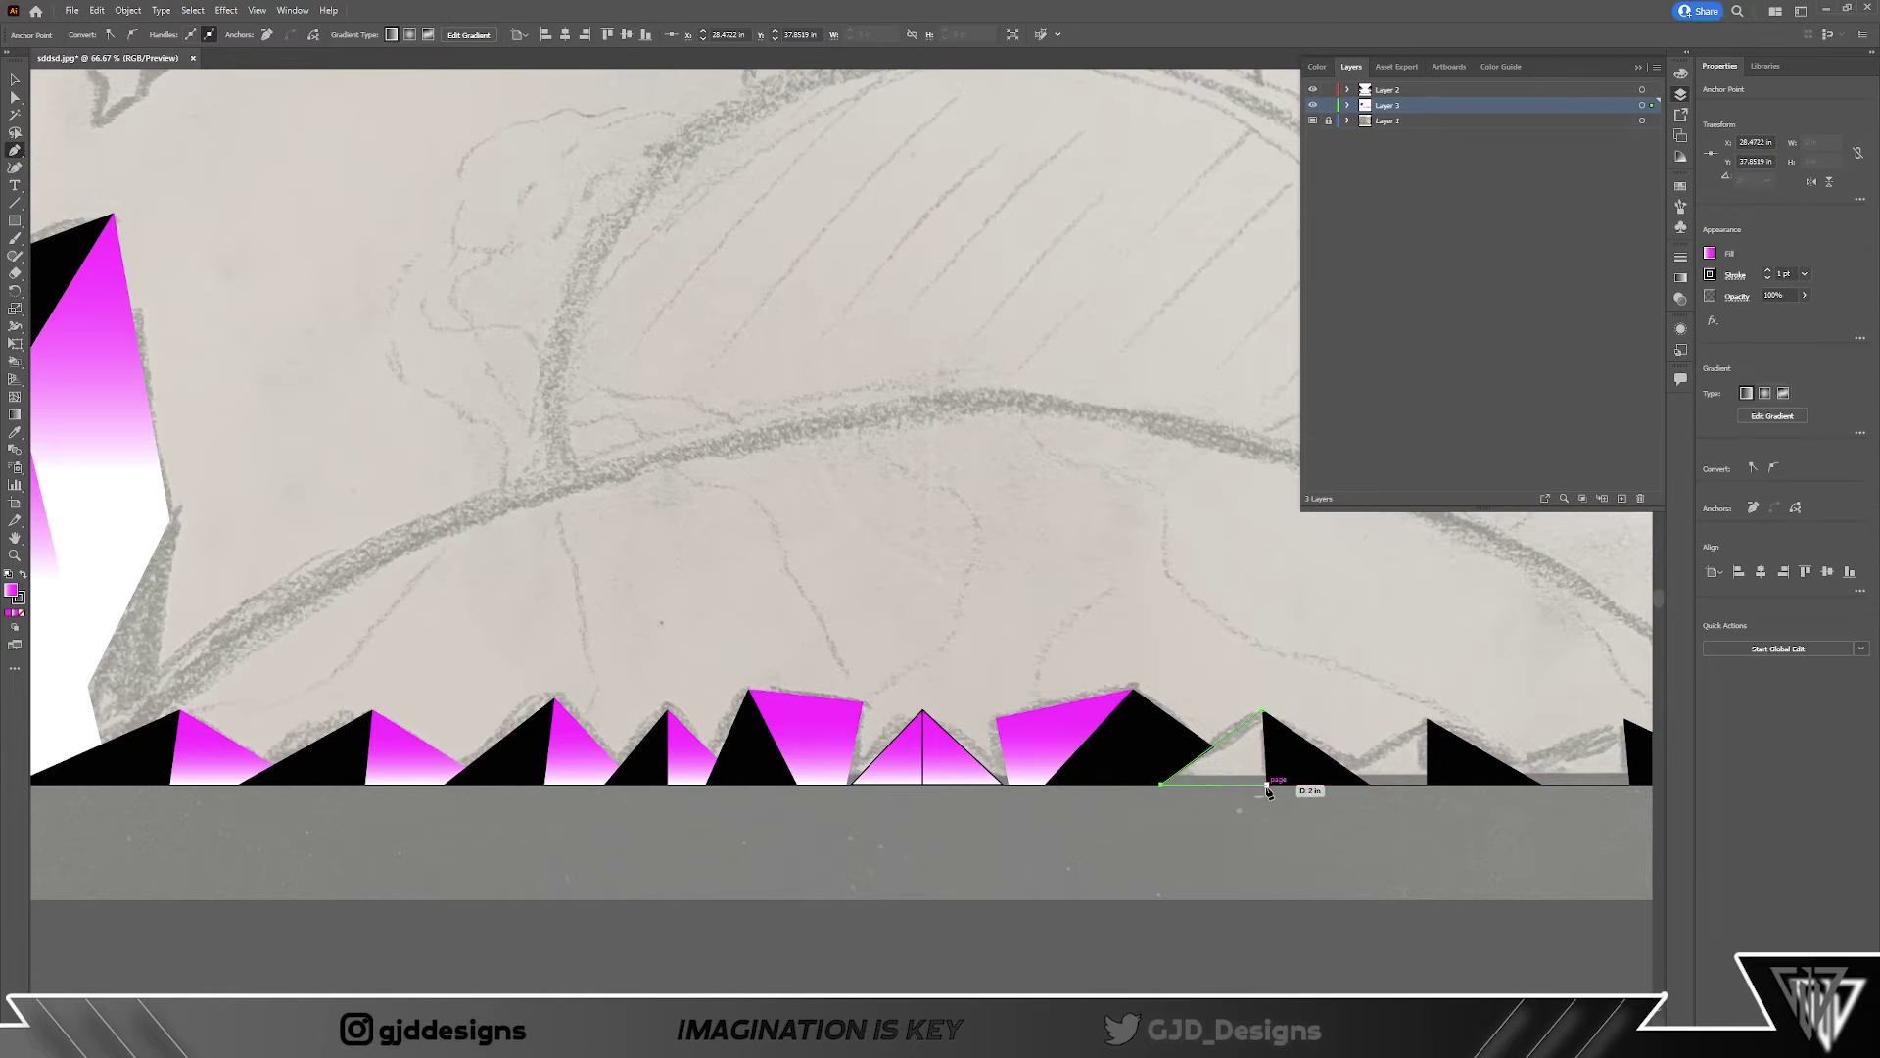
left_click(1160, 784)
left_click(1263, 712)
left_click(1456, 754, "ctrl")
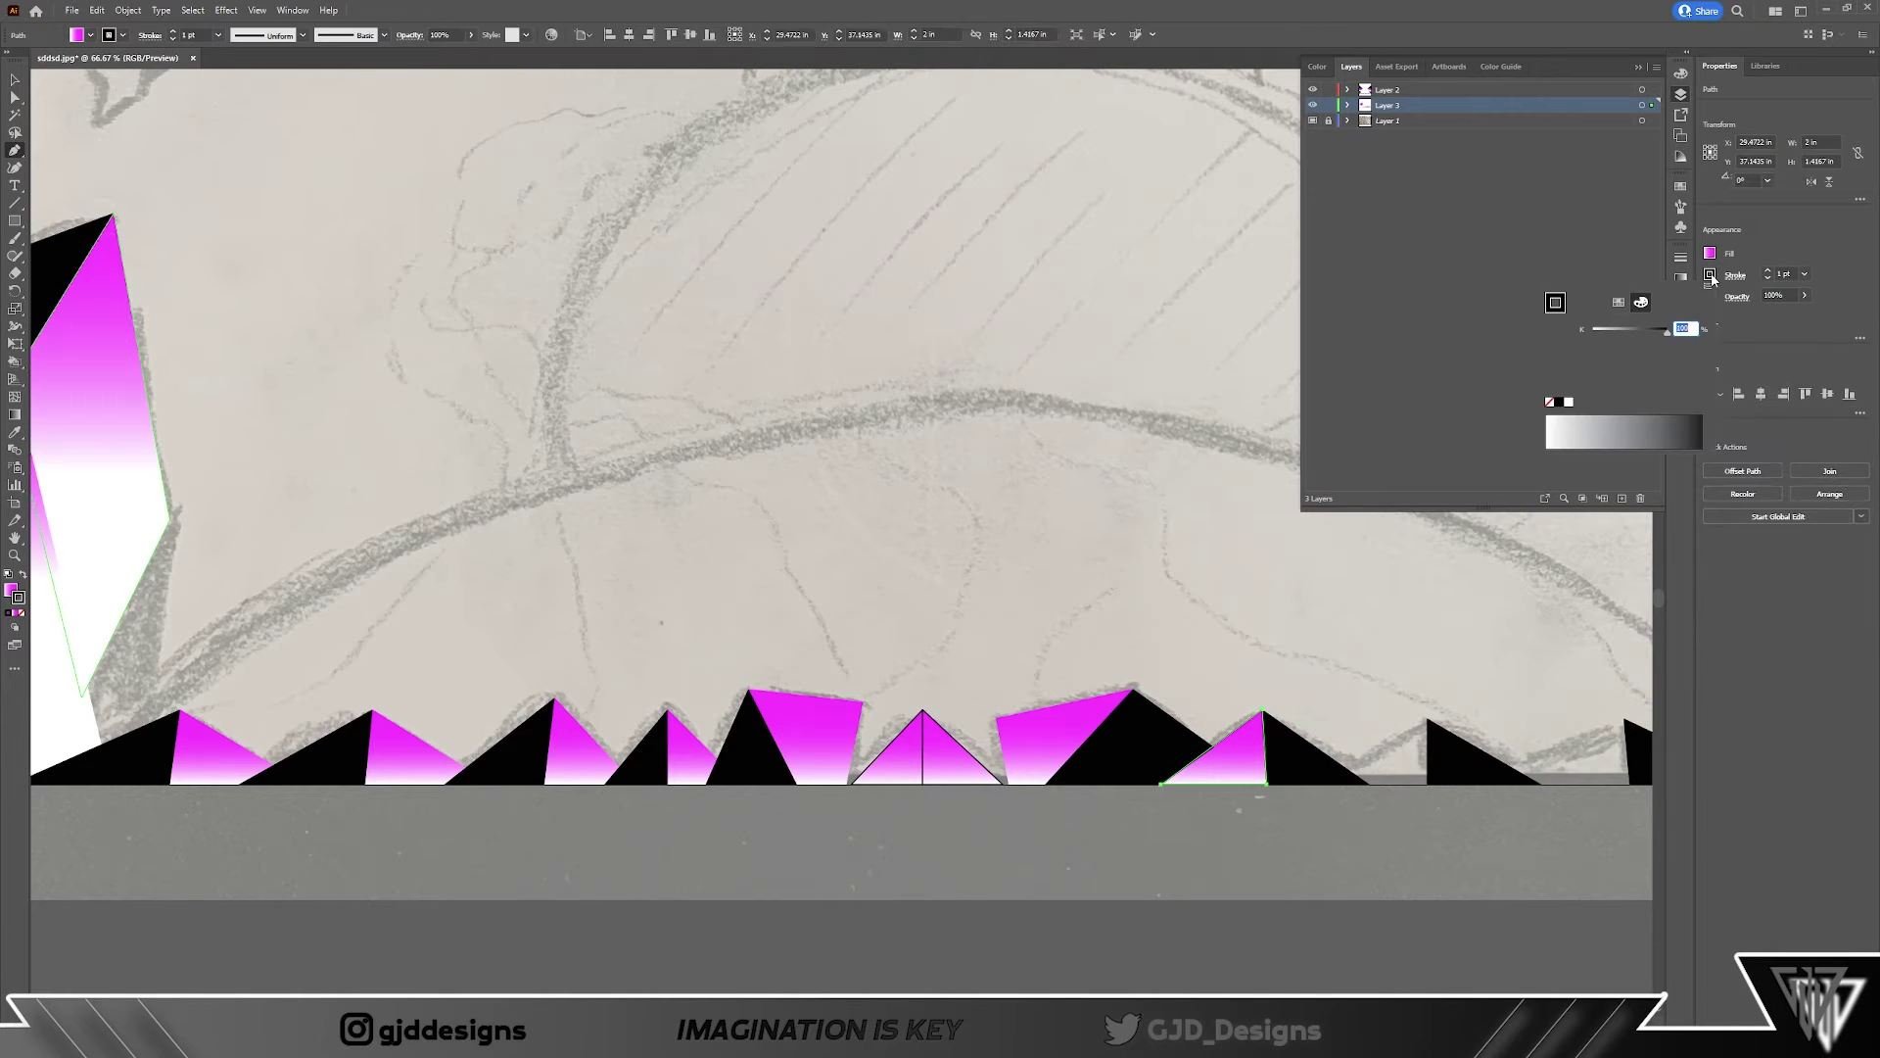
left_click(767, 354)
key("ctrl+z")
Step: Draw the gradient-filled side facets of the remaining three bottom spikes toward the right crystals
left_click(1427, 783)
left_click(1325, 783)
left_click(1427, 721)
scroll(1524, 724, "right", 5)
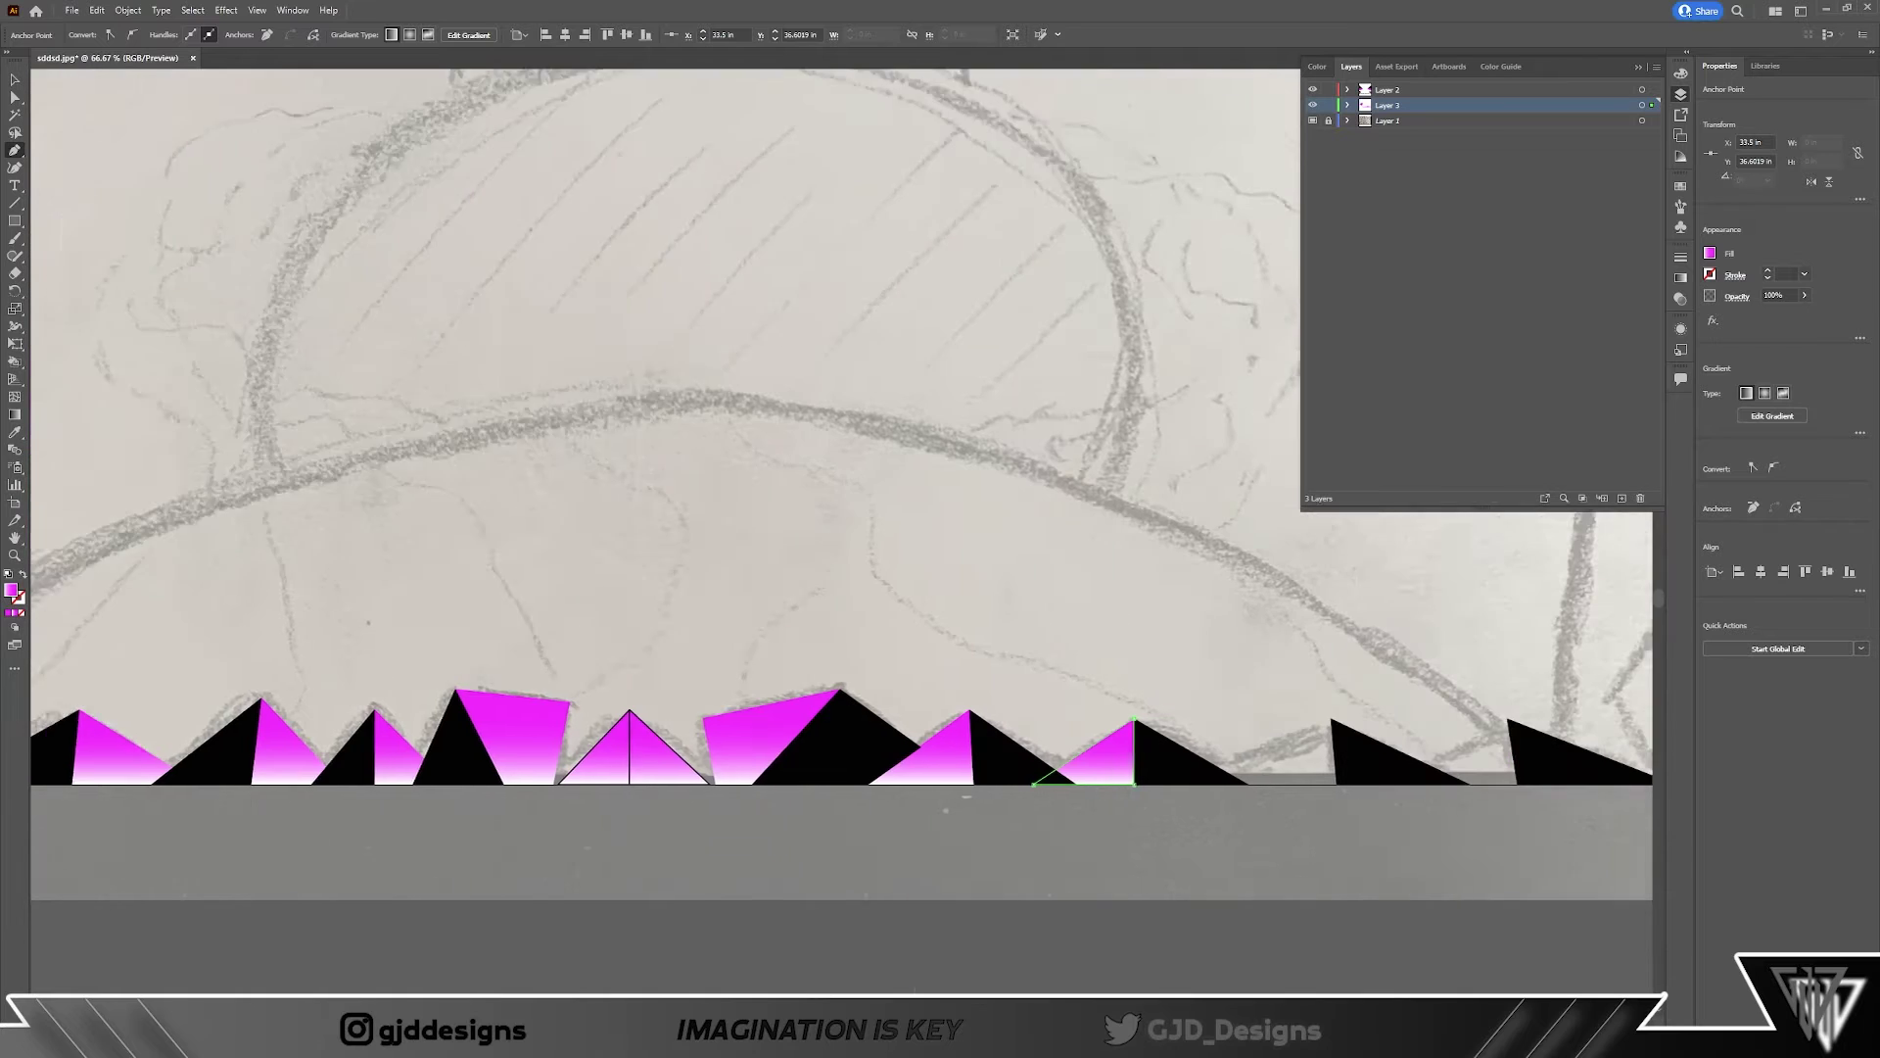
left_click(930, 627, "ctrl")
left_click(874, 783)
left_click(752, 783)
left_click(869, 722)
left_click(927, 784)
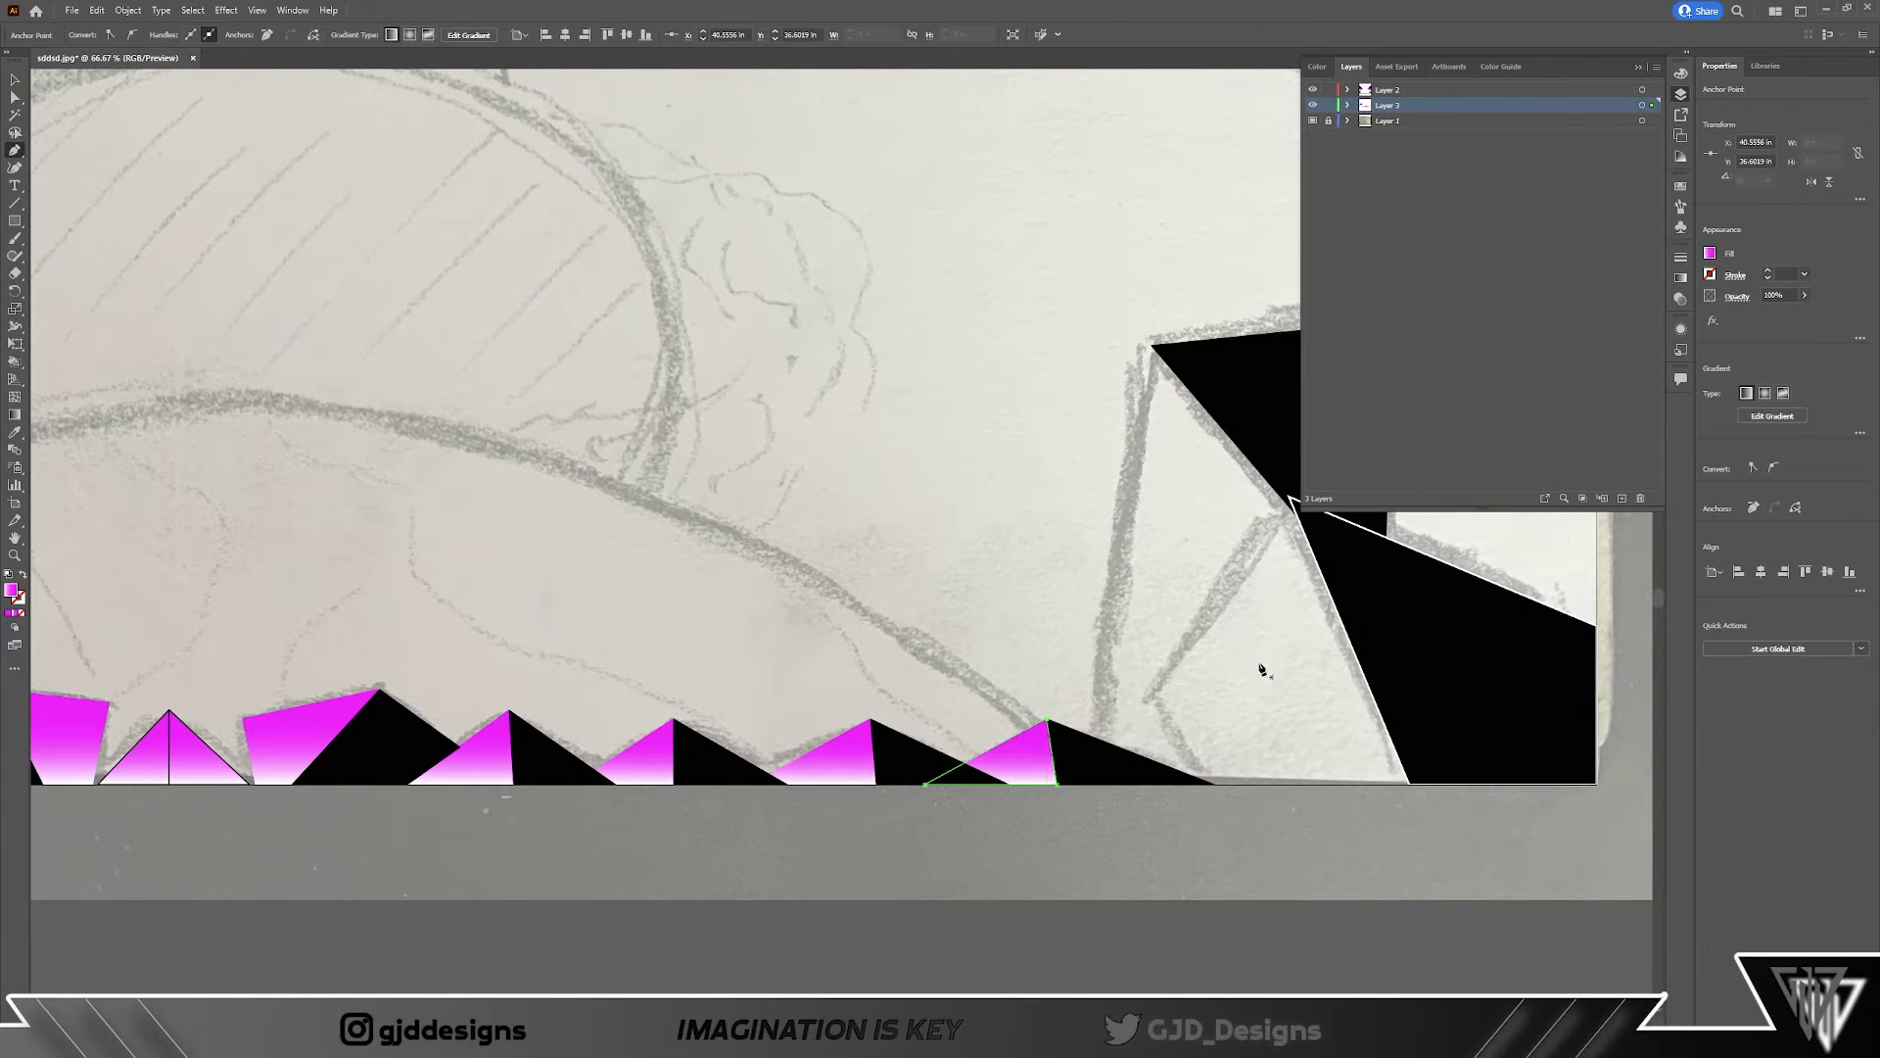
Step: Draw the gradient-filled side facet of the front right crystal, from its tip down to the page's bottom edge
left_click(1179, 724, "ctrl")
scroll(1179, 724, "up", 2)
left_click(1410, 942)
left_click(1195, 942)
left_click(1155, 857)
left_click(1289, 656)
left_click(1291, 661, "ctrl")
Step: Draw the gradient-filled side facet of the rear right crystal, closing it at the crystal's tip
scroll(1290, 661, "up", 1)
left_click(1151, 504)
left_click(1087, 913)
left_click(1178, 975)
left_click(1293, 839)
left_click(1290, 691)
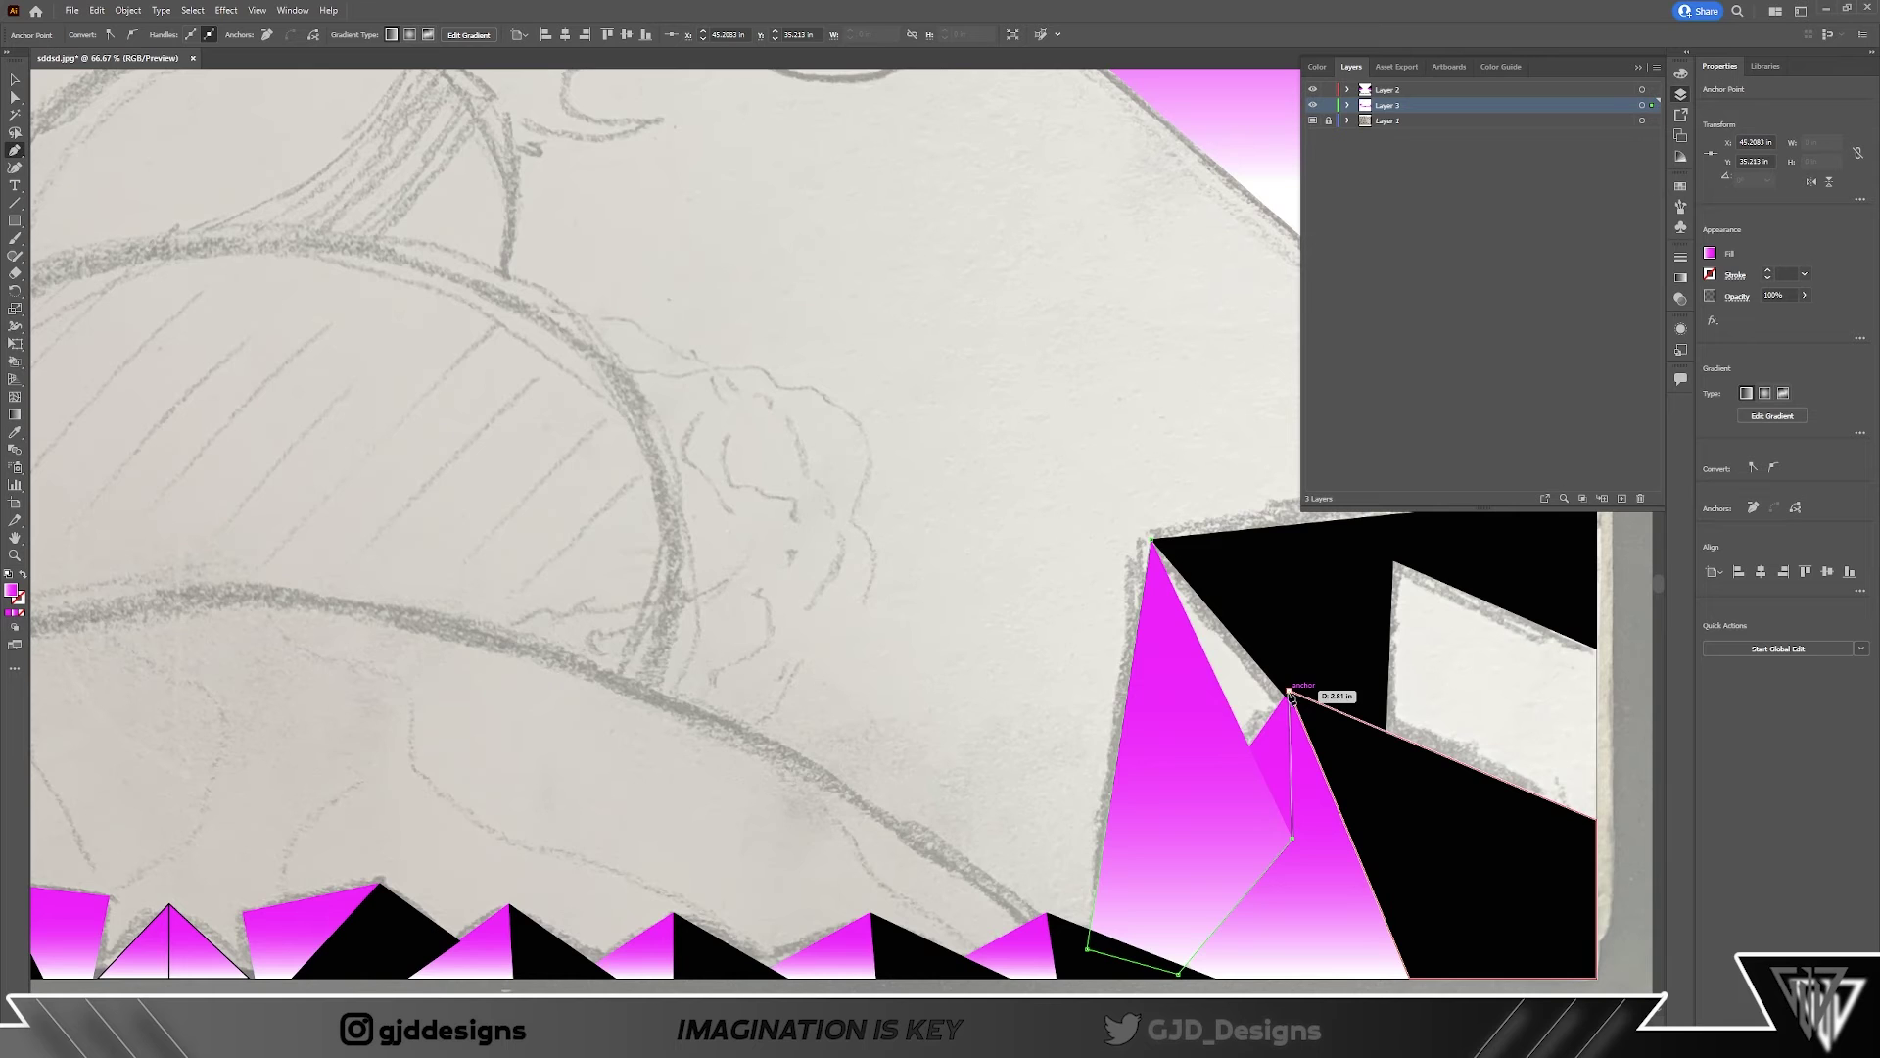
left_click(1153, 540)
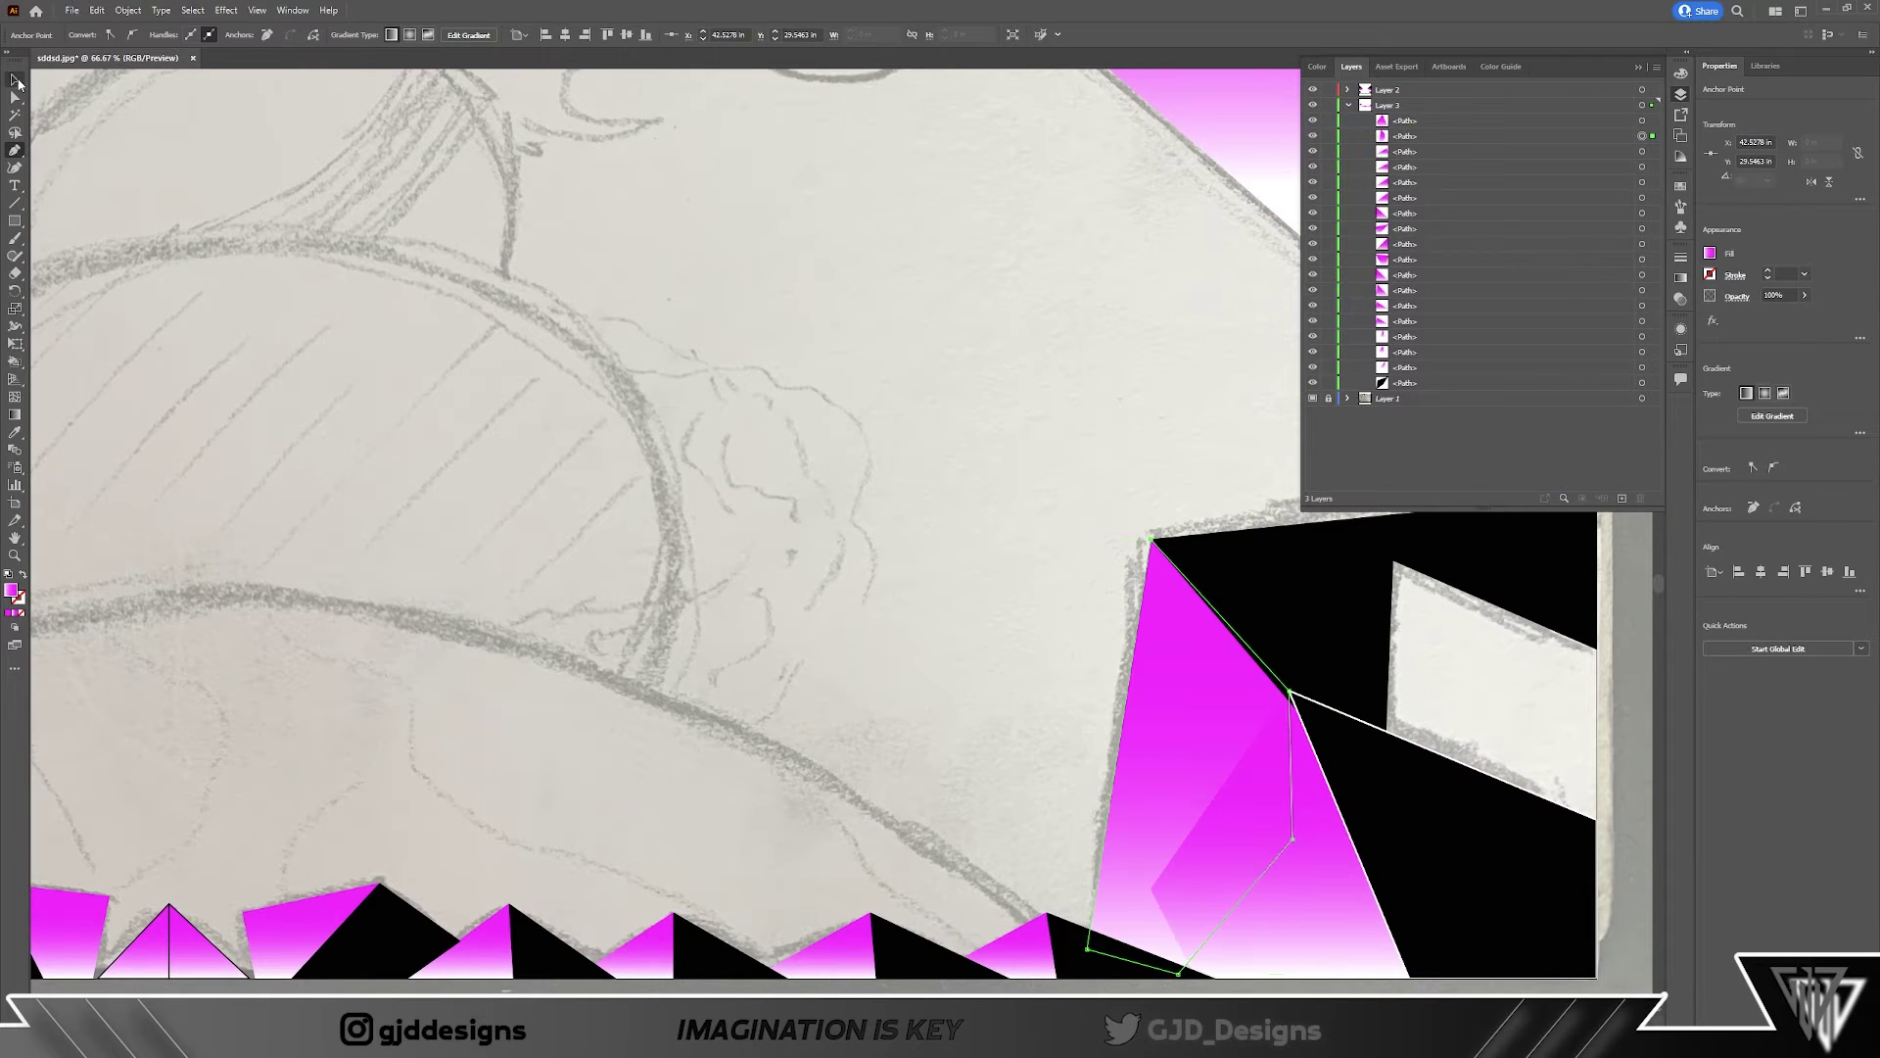
Step: Move the rear right crystal's black path from Layer 2 into Layer 3
left_click(1335, 767, "ctrl")
left_click(1351, 627)
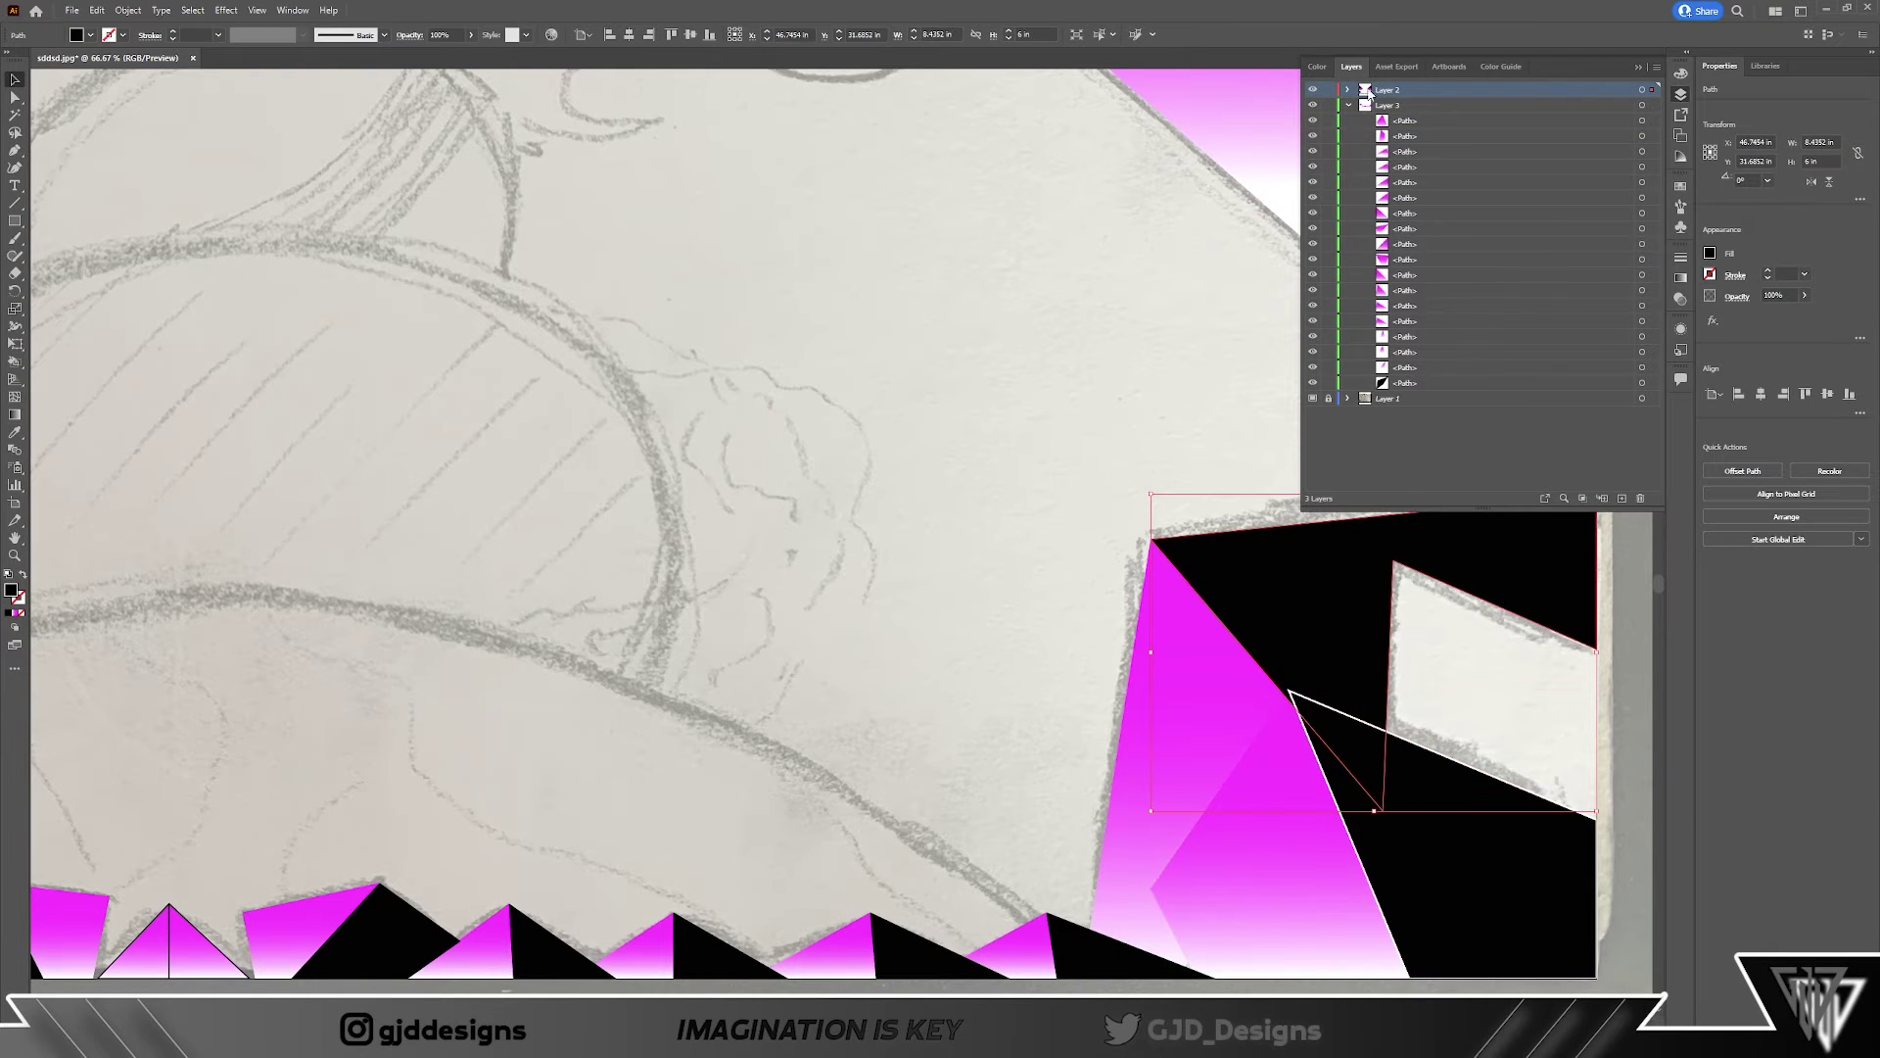
left_click(1347, 89)
left_click(868, 436)
key("ctrl+0")
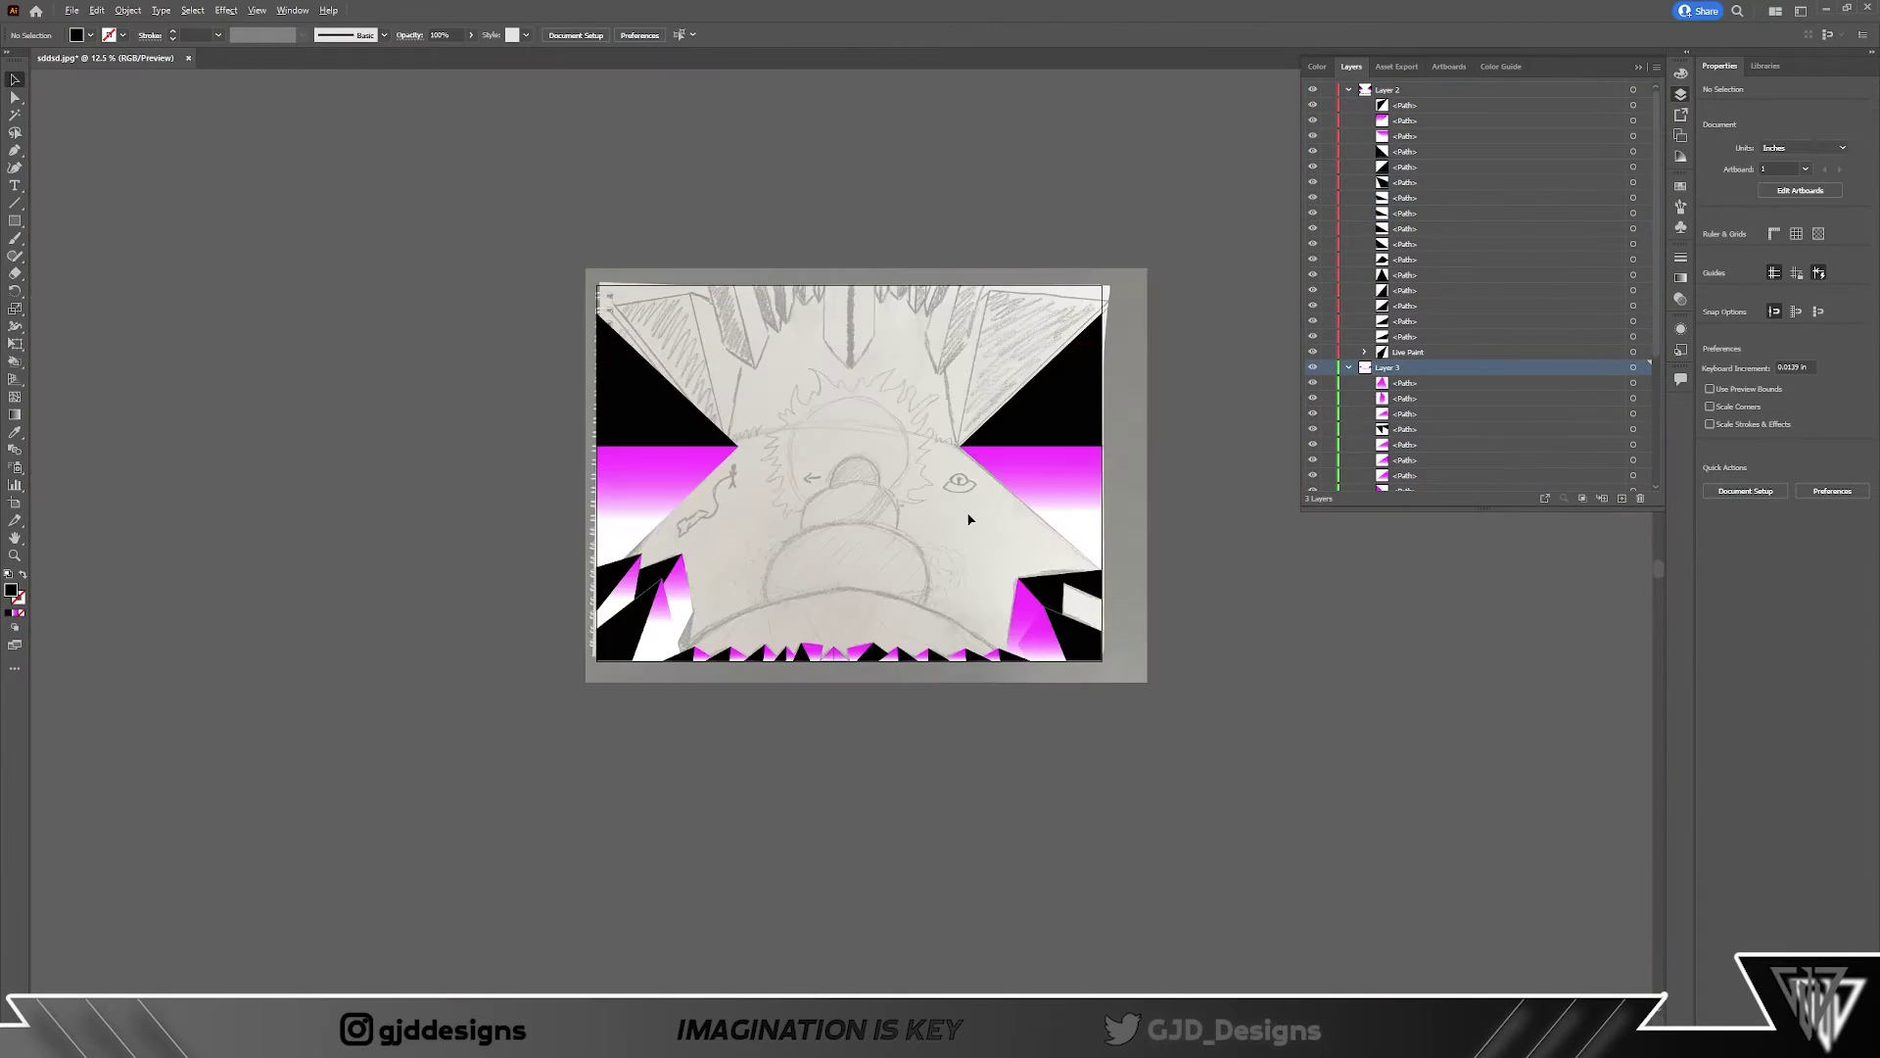
Step: Draw a four-sided shape over the open gap in the right crystals and fill it with the magenta-to-white gradient
scroll(1083, 558, "up", 4)
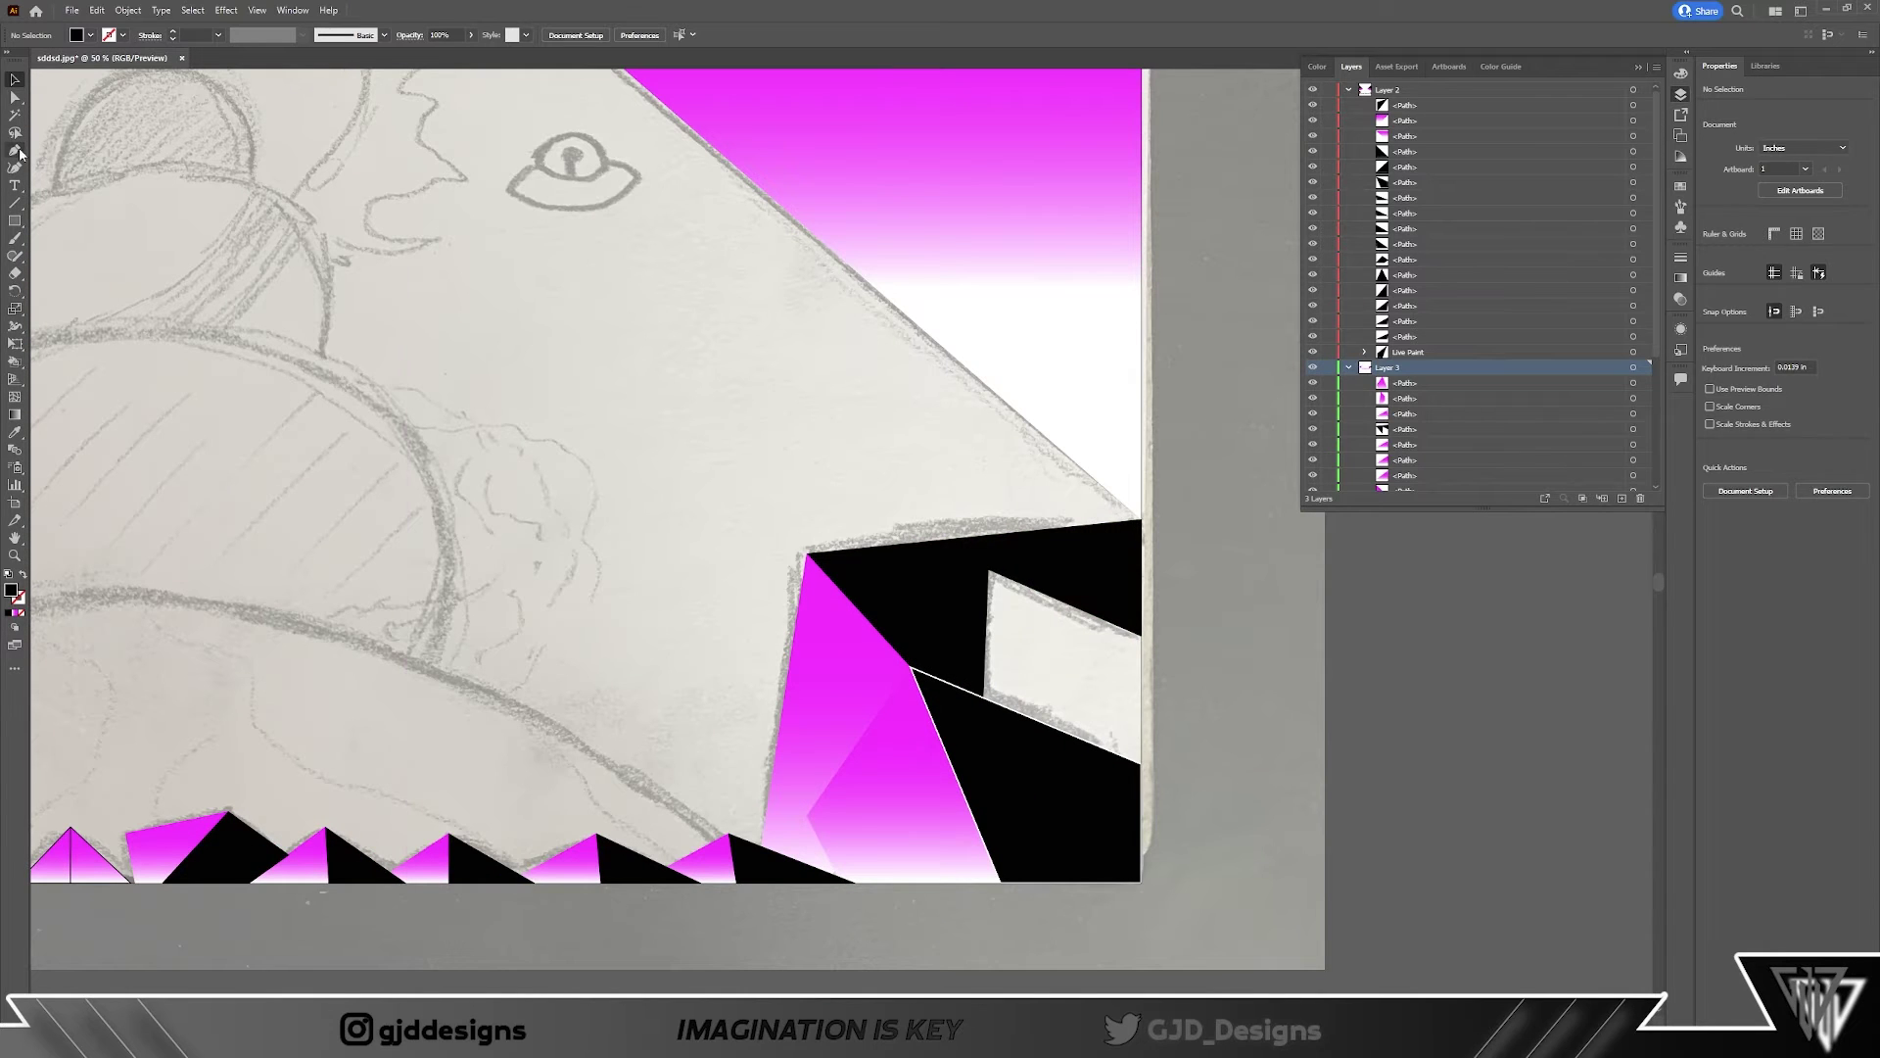
left_click(15, 149)
left_click(987, 569)
left_click(1141, 636)
left_click(1140, 785)
left_click(982, 757)
left_click(987, 569)
left_click(1709, 253)
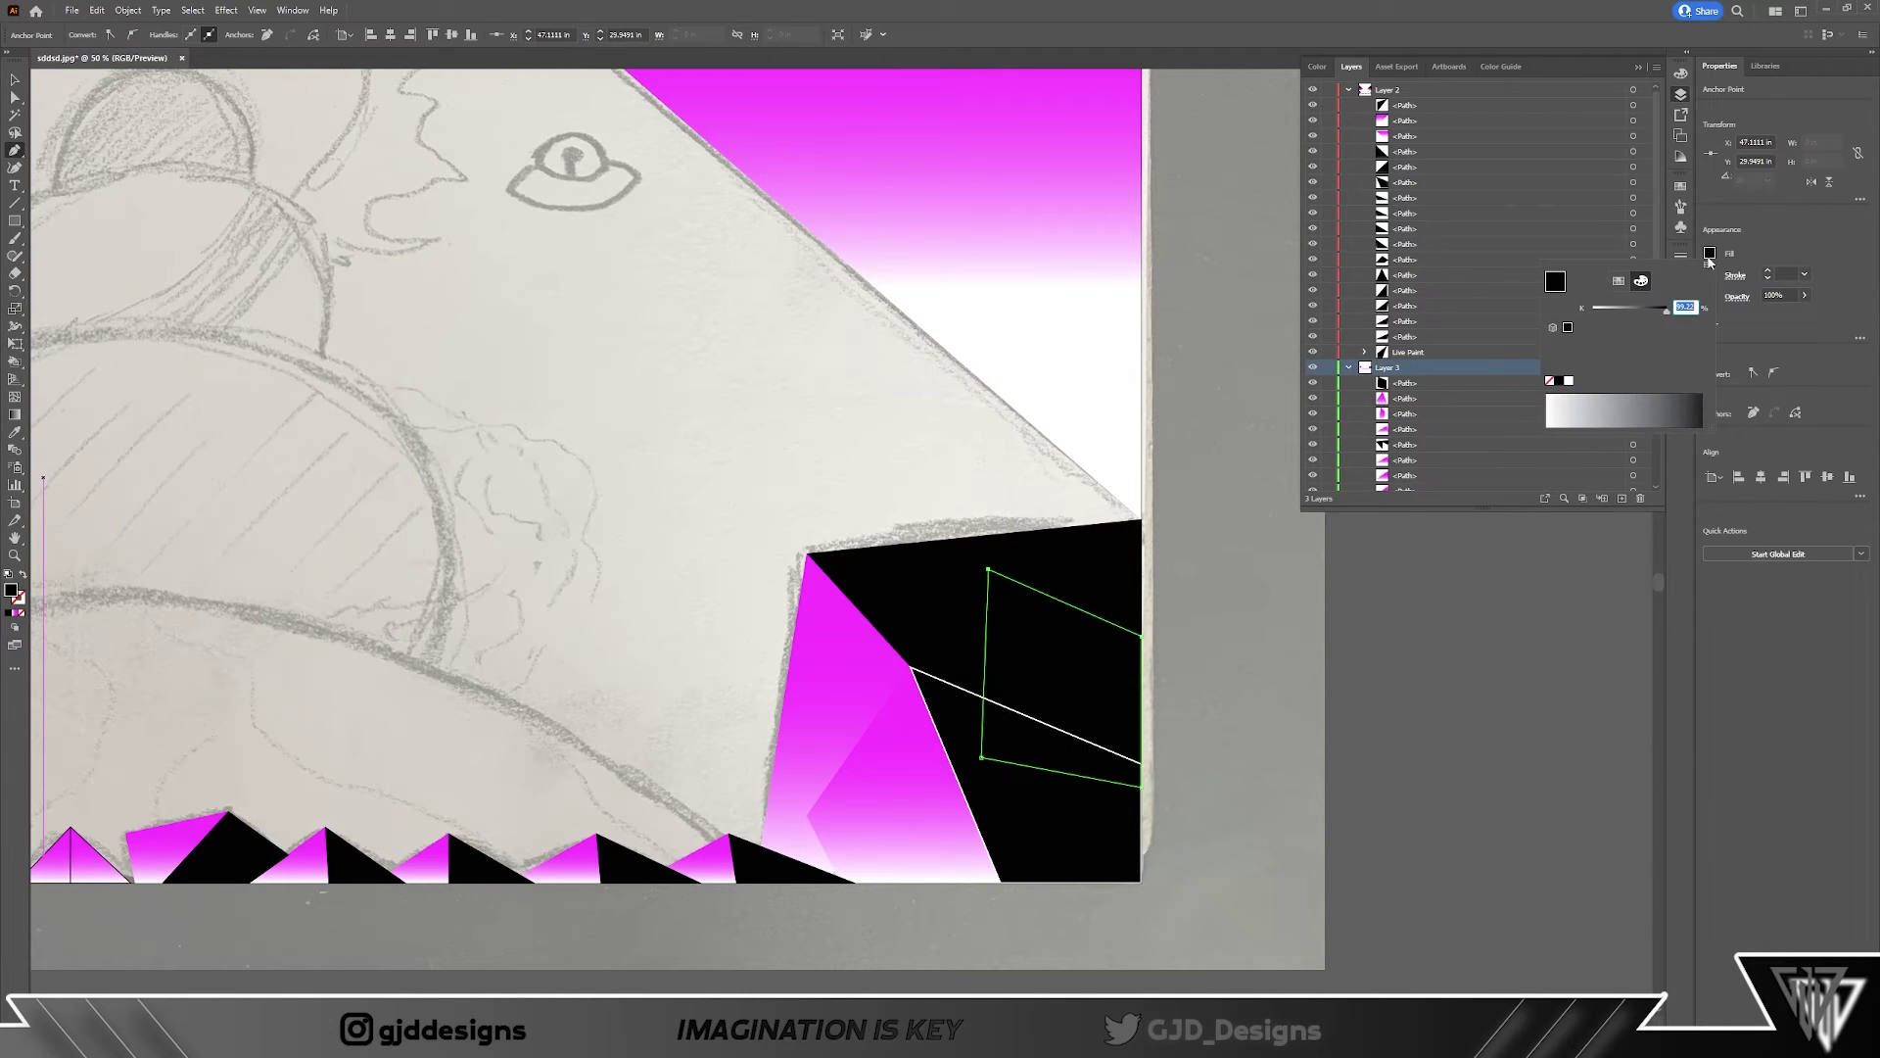
left_click(17, 612)
key("v")
scroll(965, 366, "down", 3)
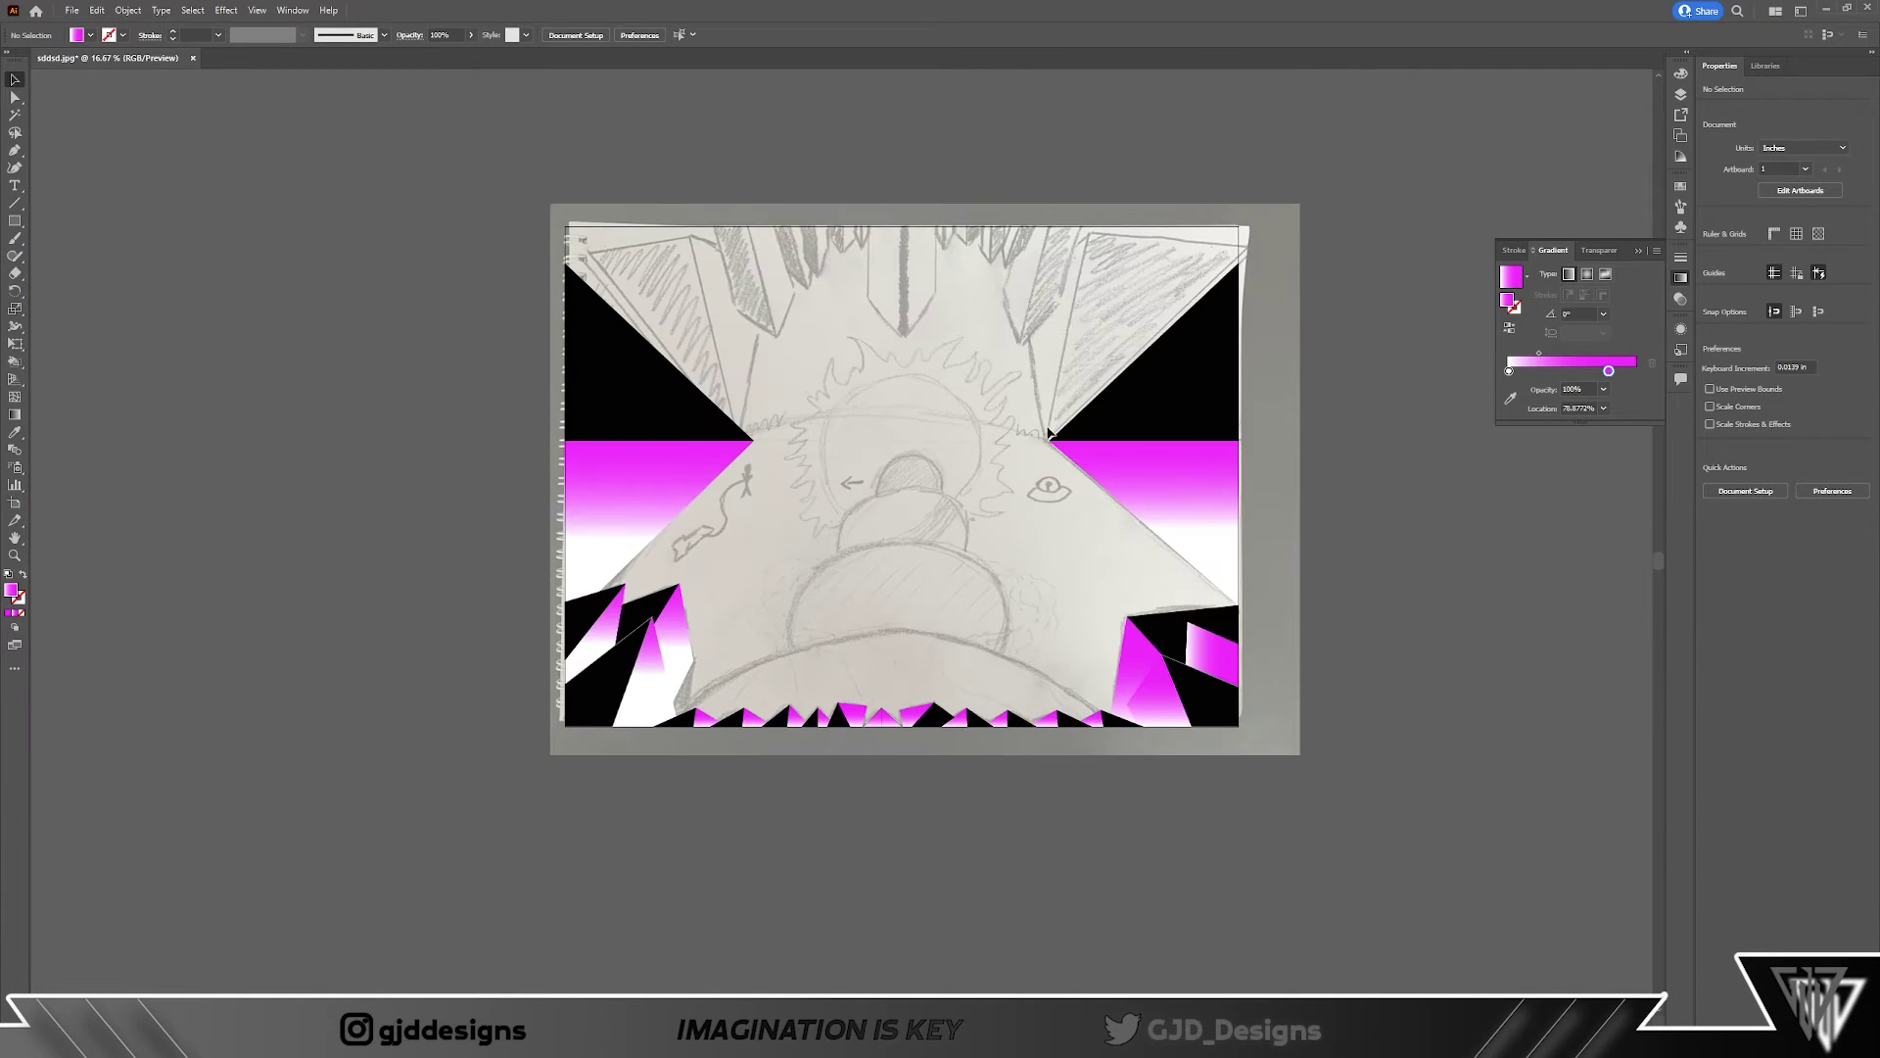
Step: Rename the artwork layers to sides and bottom, and add a new layer named top above them
scroll(1043, 428, "up", 2)
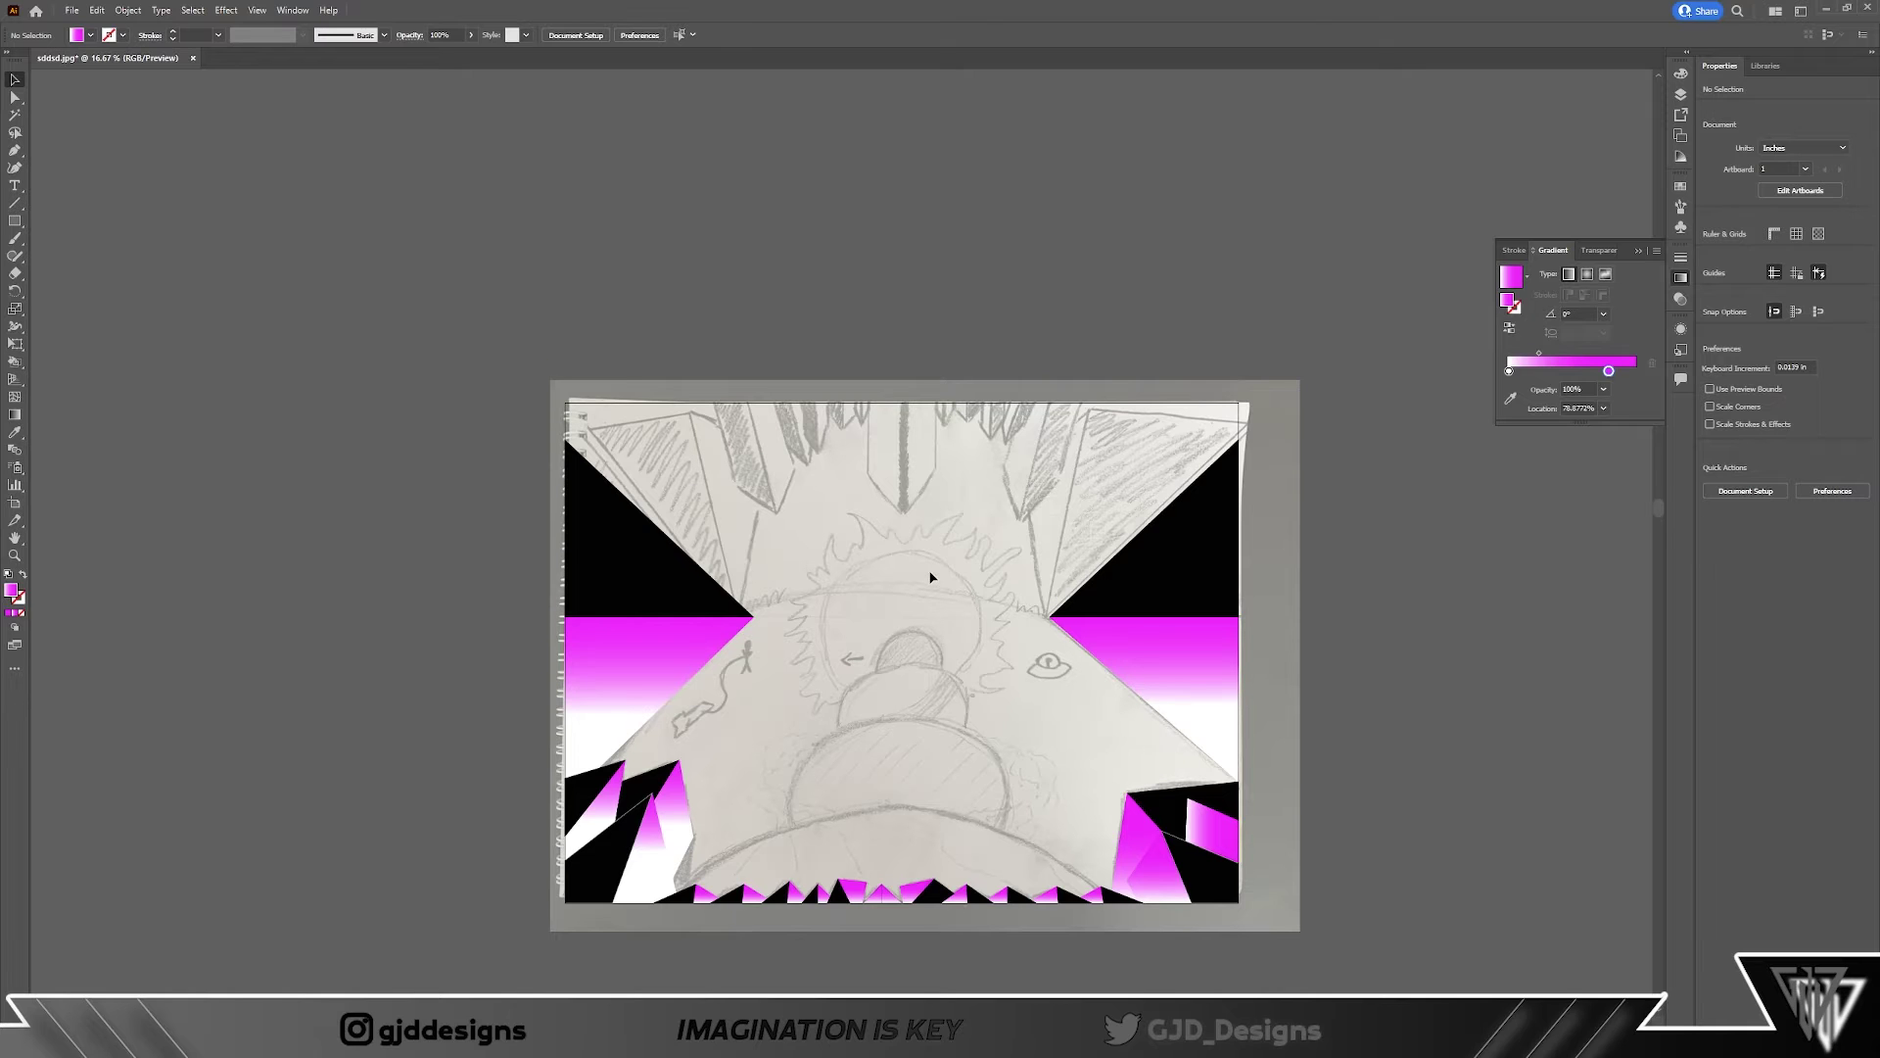
scroll(915, 578, "down", 1)
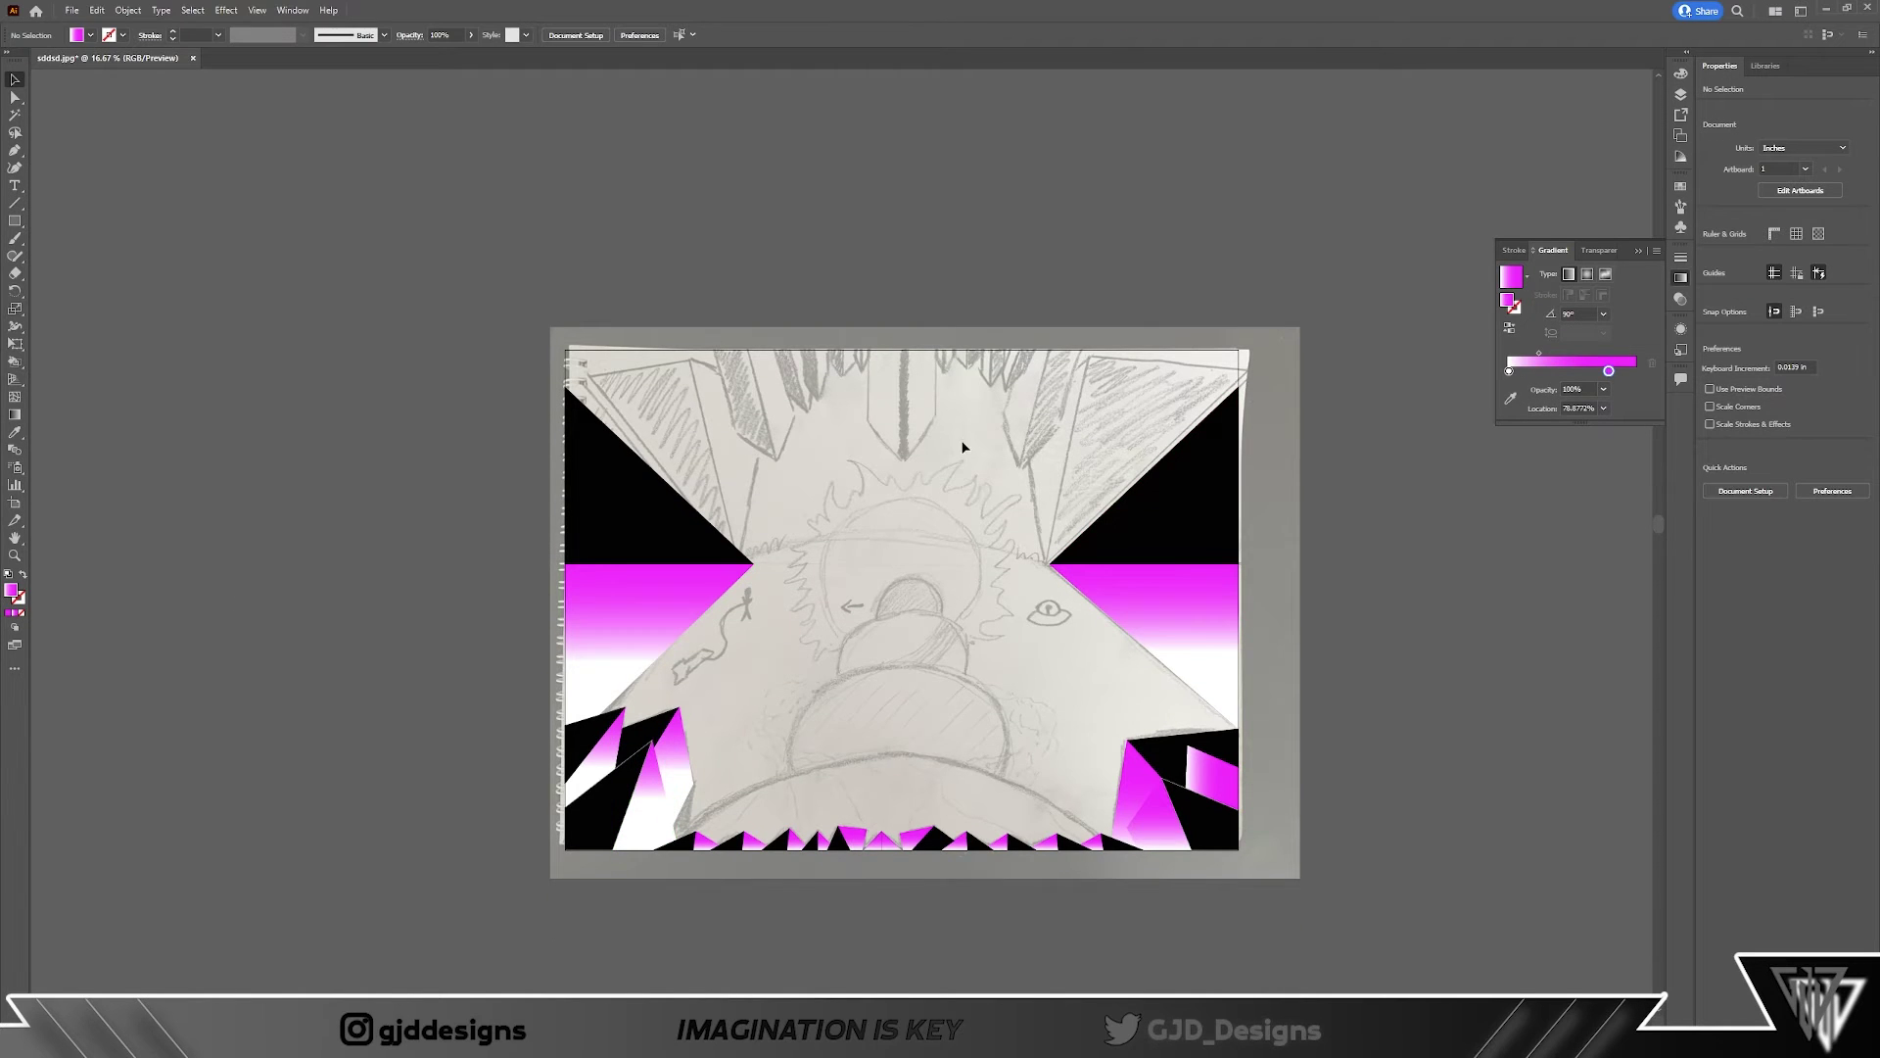
scroll(962, 445, "up", 1)
left_click(1680, 94)
type("bottom")
left_click(1392, 91)
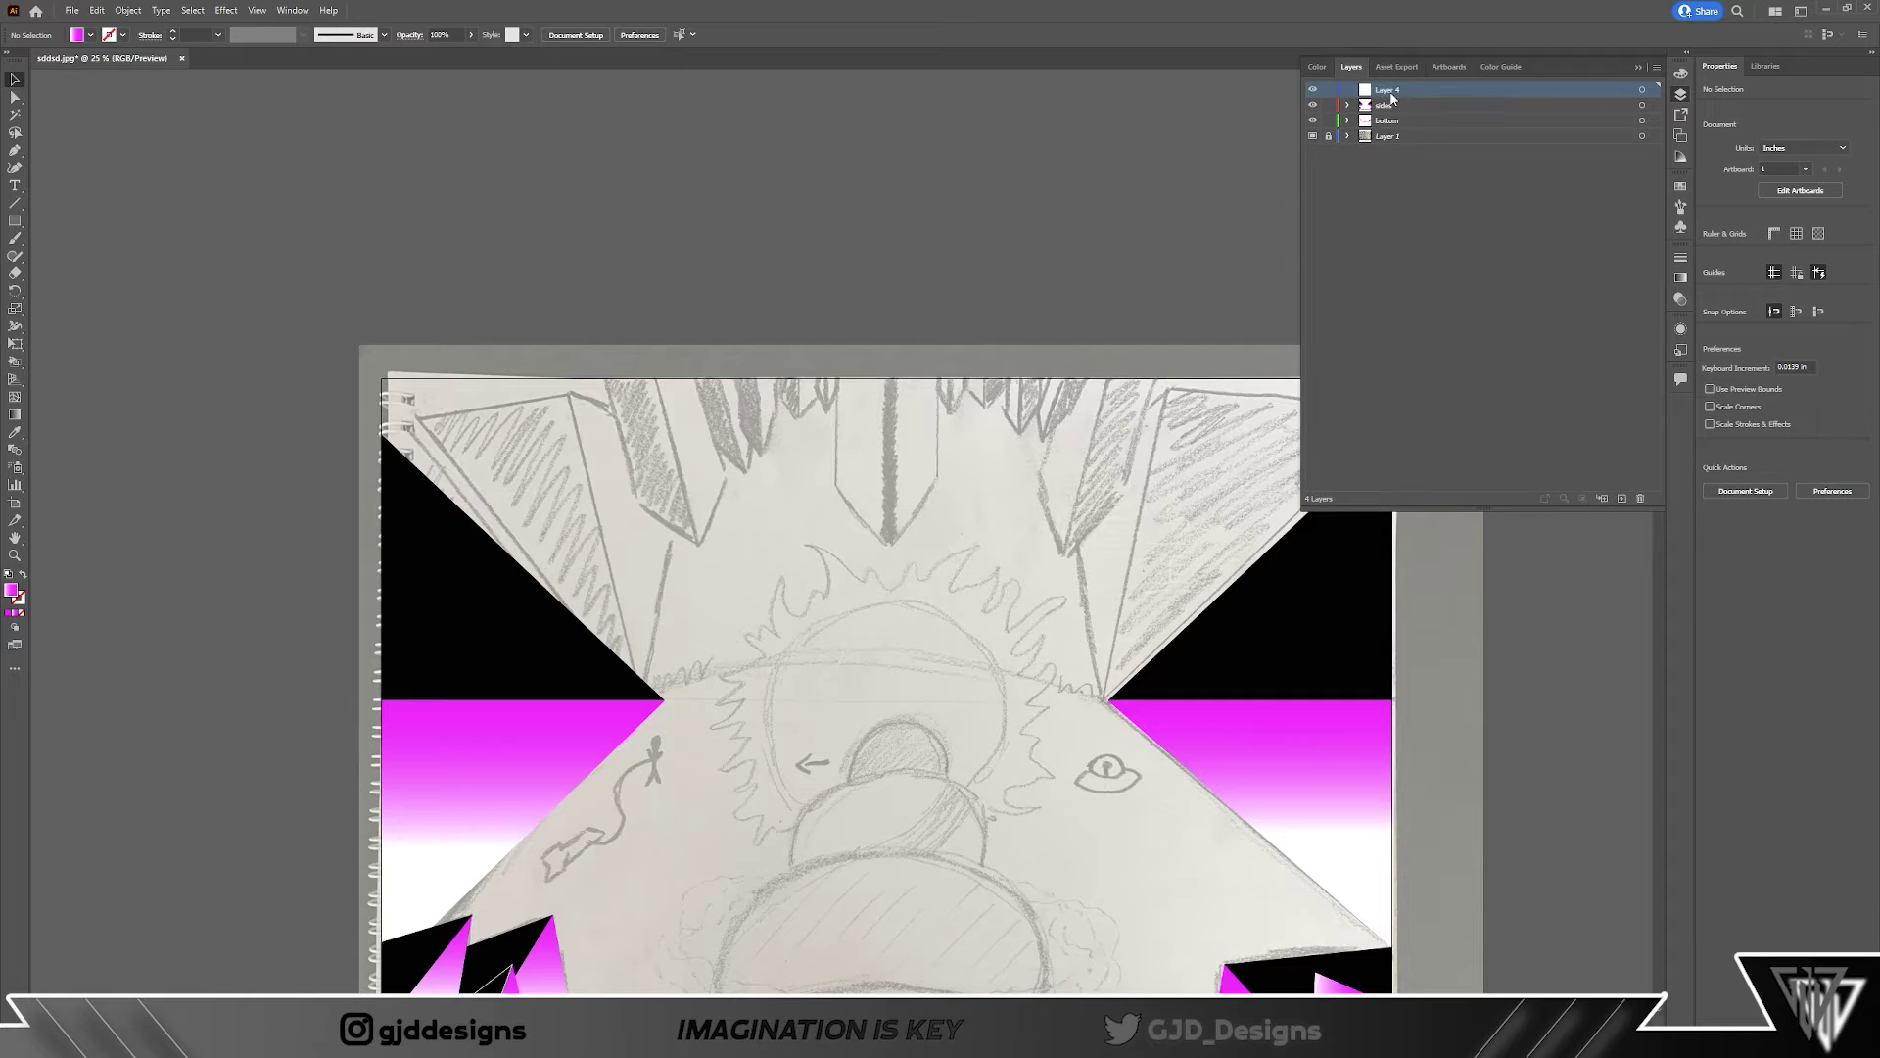
scroll(799, 607, "down", 2)
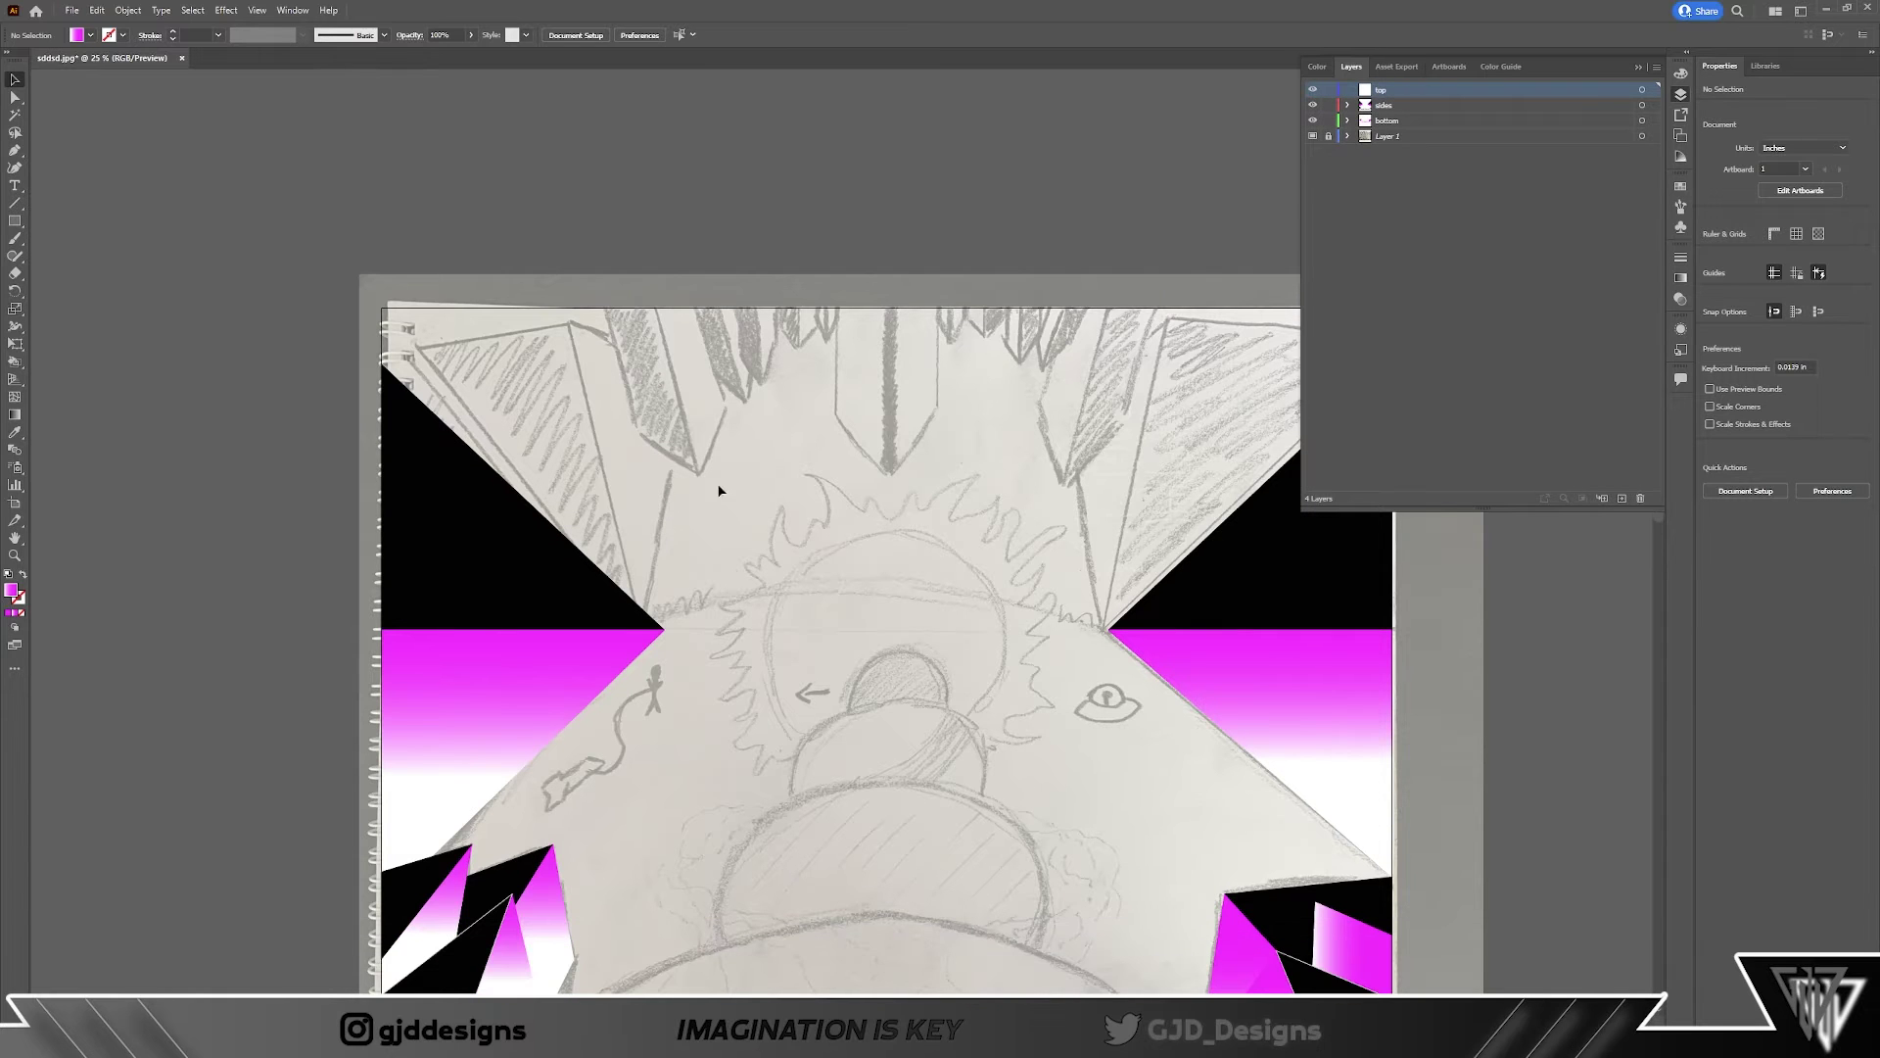
Step: Trace the upper right wall panel on the top layer and fill it with black
scroll(860, 761, "right", 3)
key("p")
left_click(1241, 353)
left_click(954, 627)
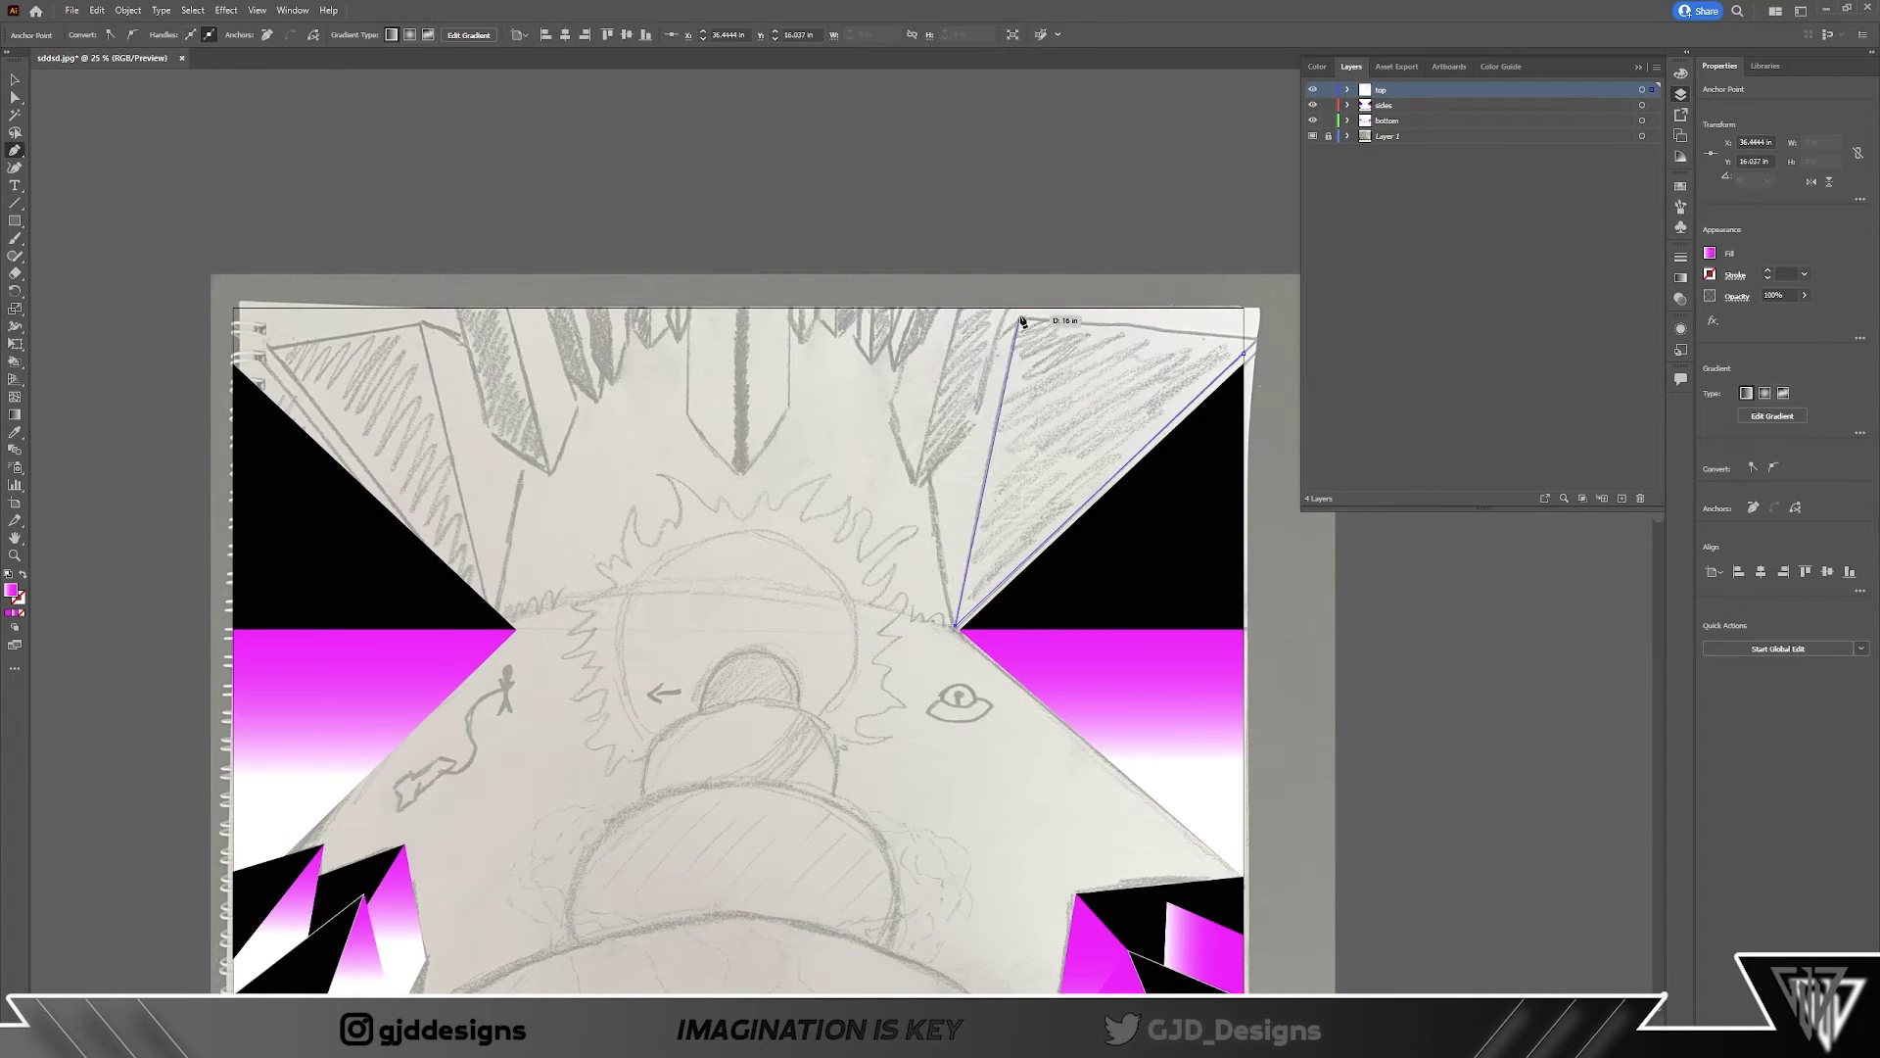
left_click(1018, 323)
key("v")
double_click(11, 590)
key("Return")
Step: Mirror a copy of the black wall panel and place it over the upper left wall
left_click(128, 9)
left_click_drag(1099, 470, 444, 467)
left_click(749, 626)
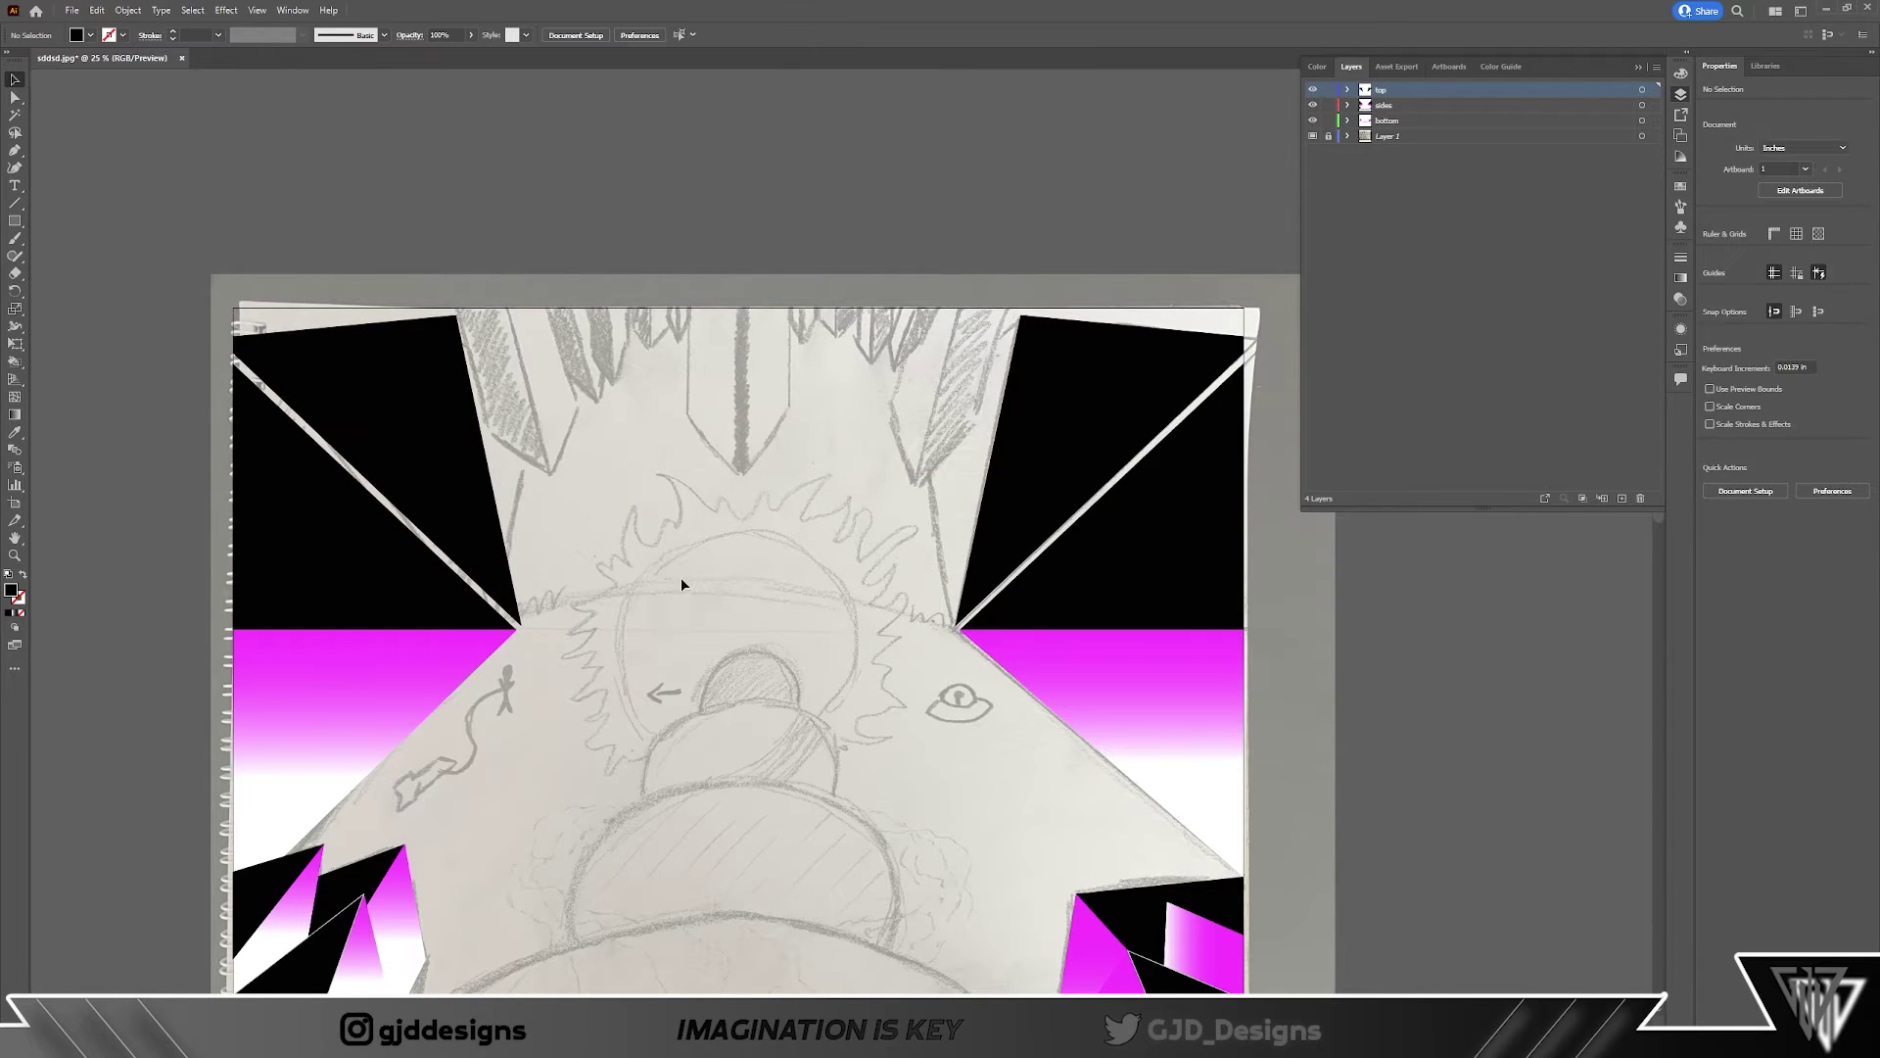
Step: Draw a narrow facet beside the upper left wall panel and apply a white-to-black gradient fill
left_click(538, 310)
left_click(1680, 277)
left_click(1511, 277)
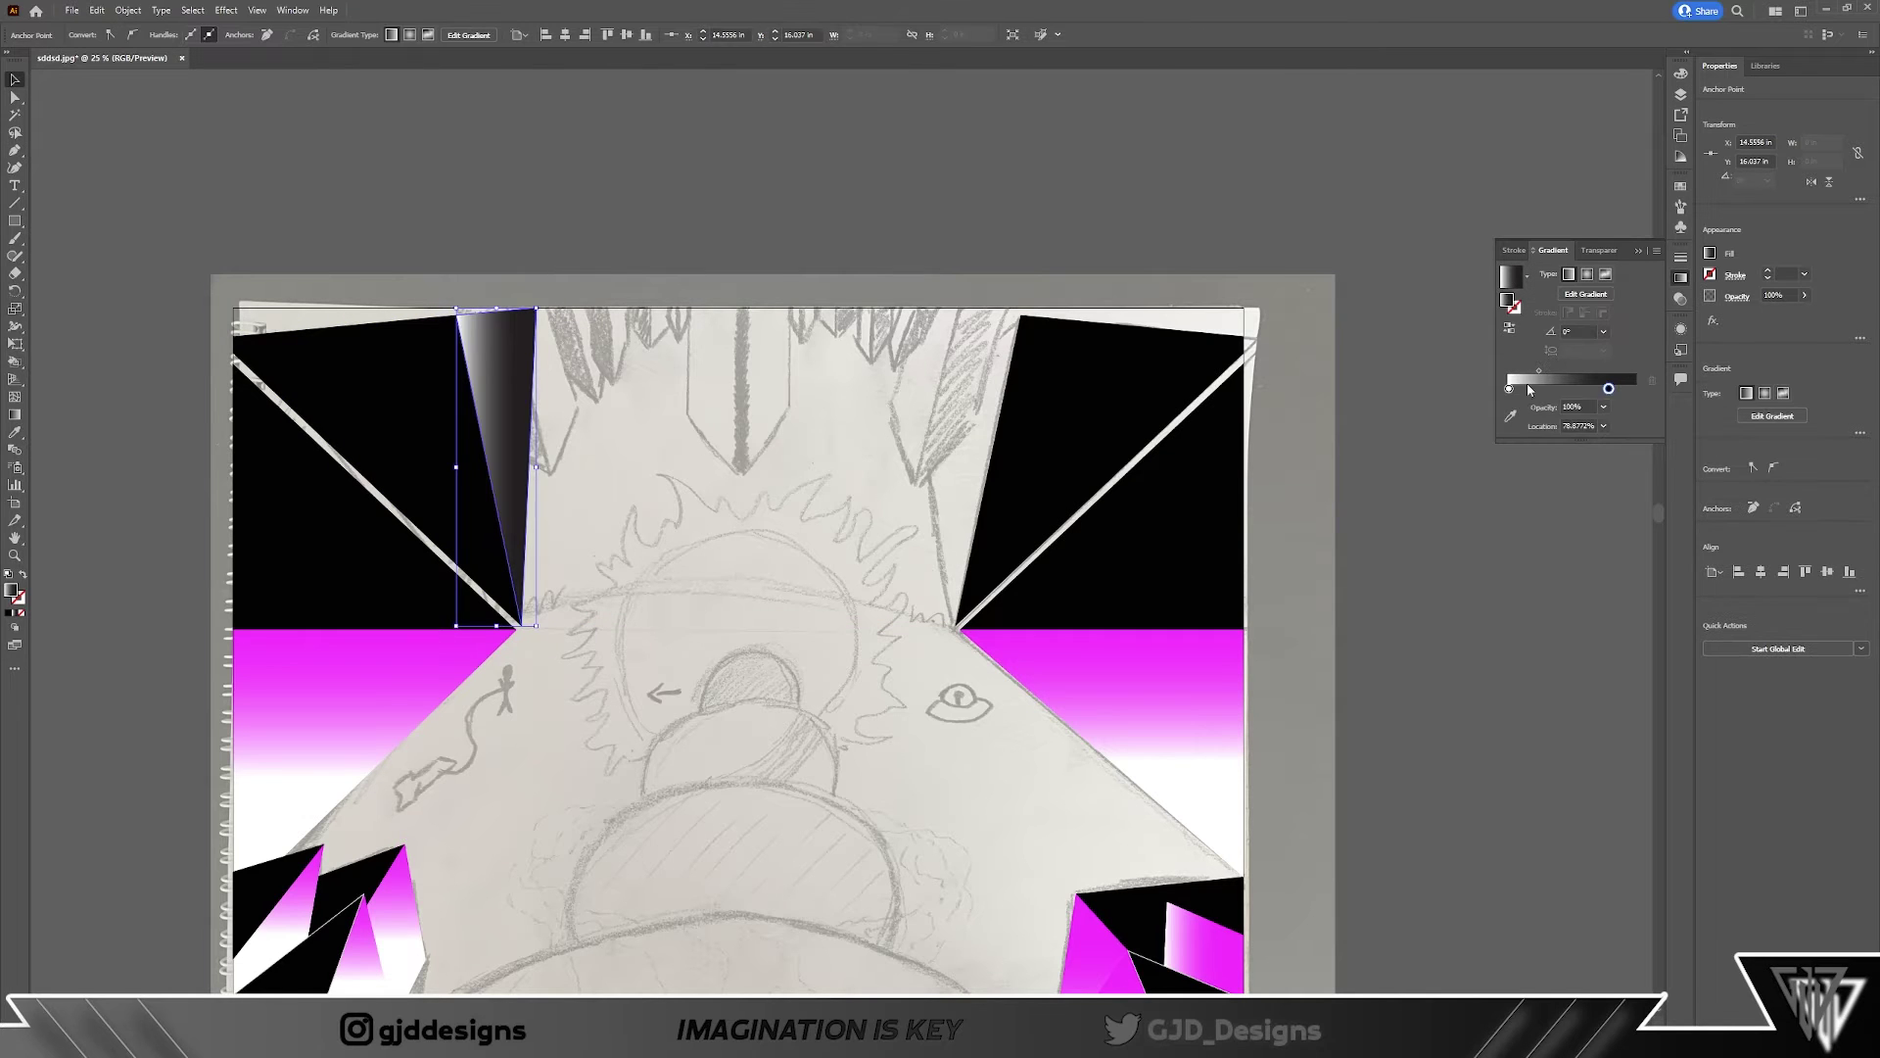
double_click(1608, 388)
left_click(1610, 563)
key("Escape")
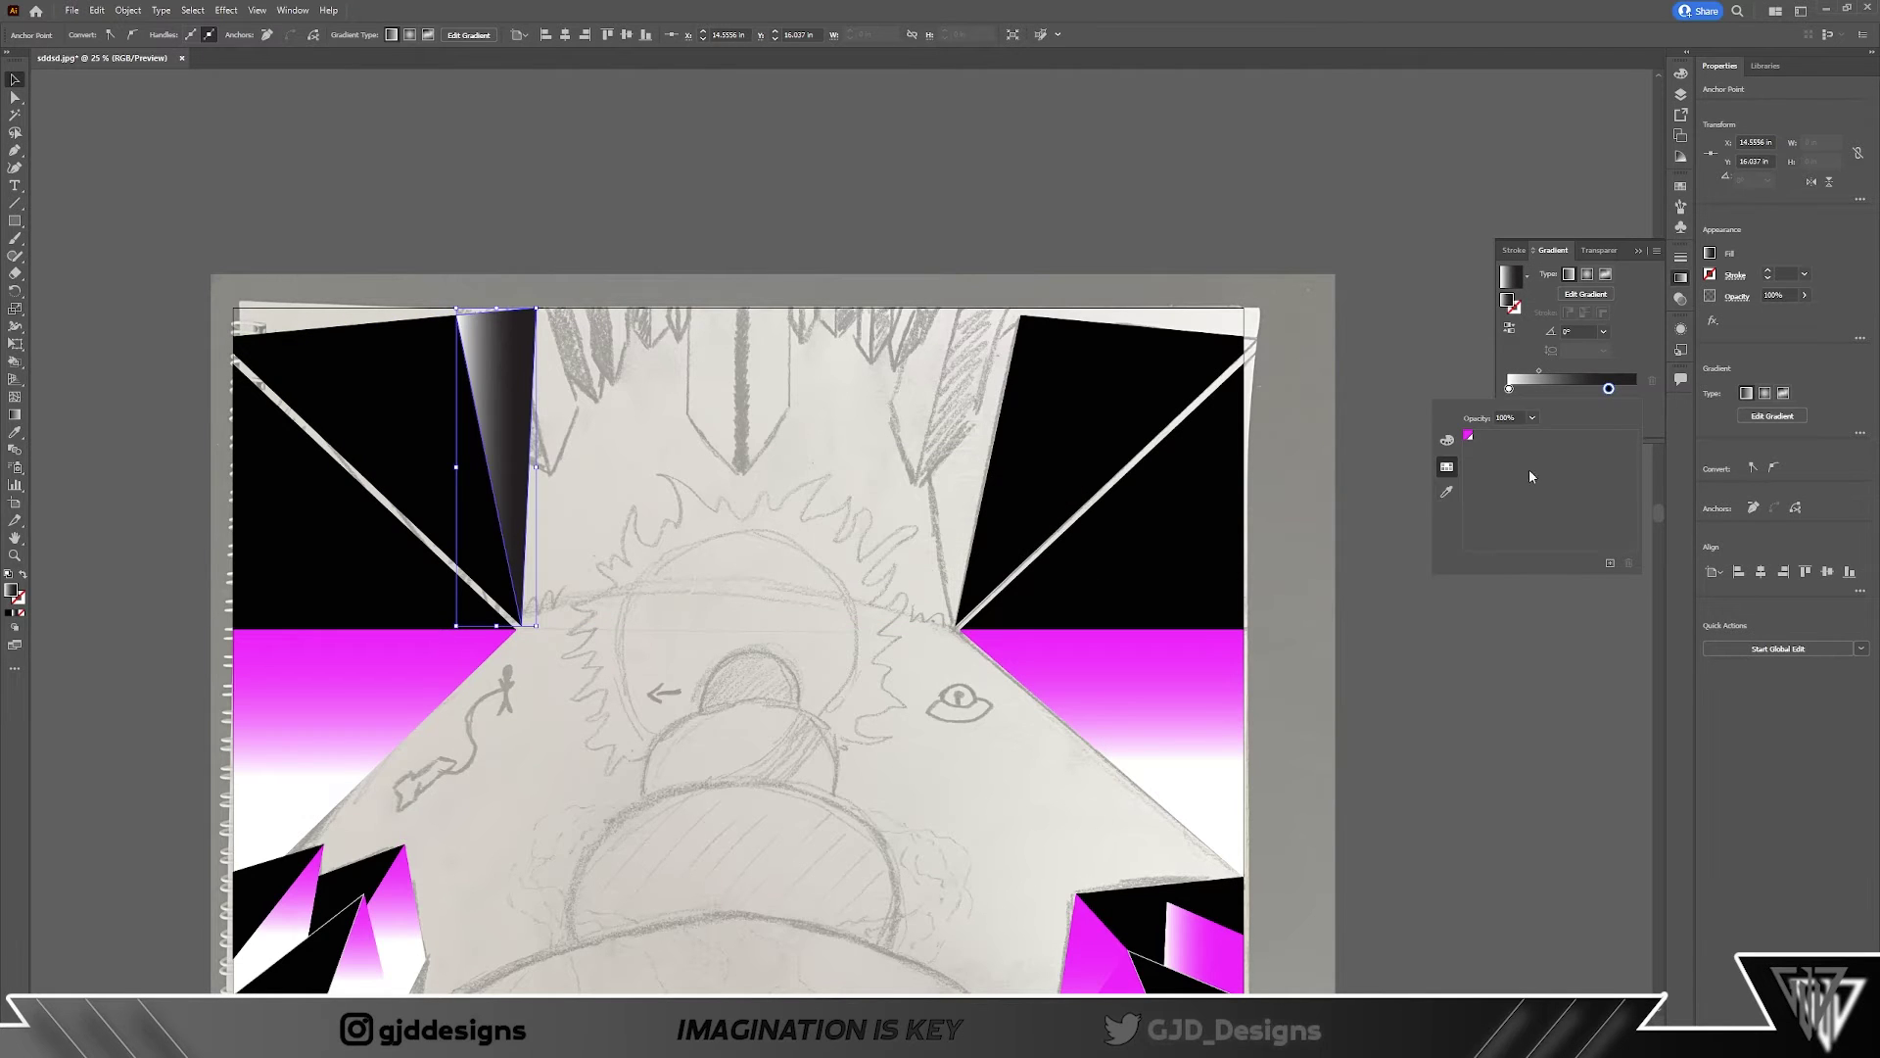
left_click(1447, 492)
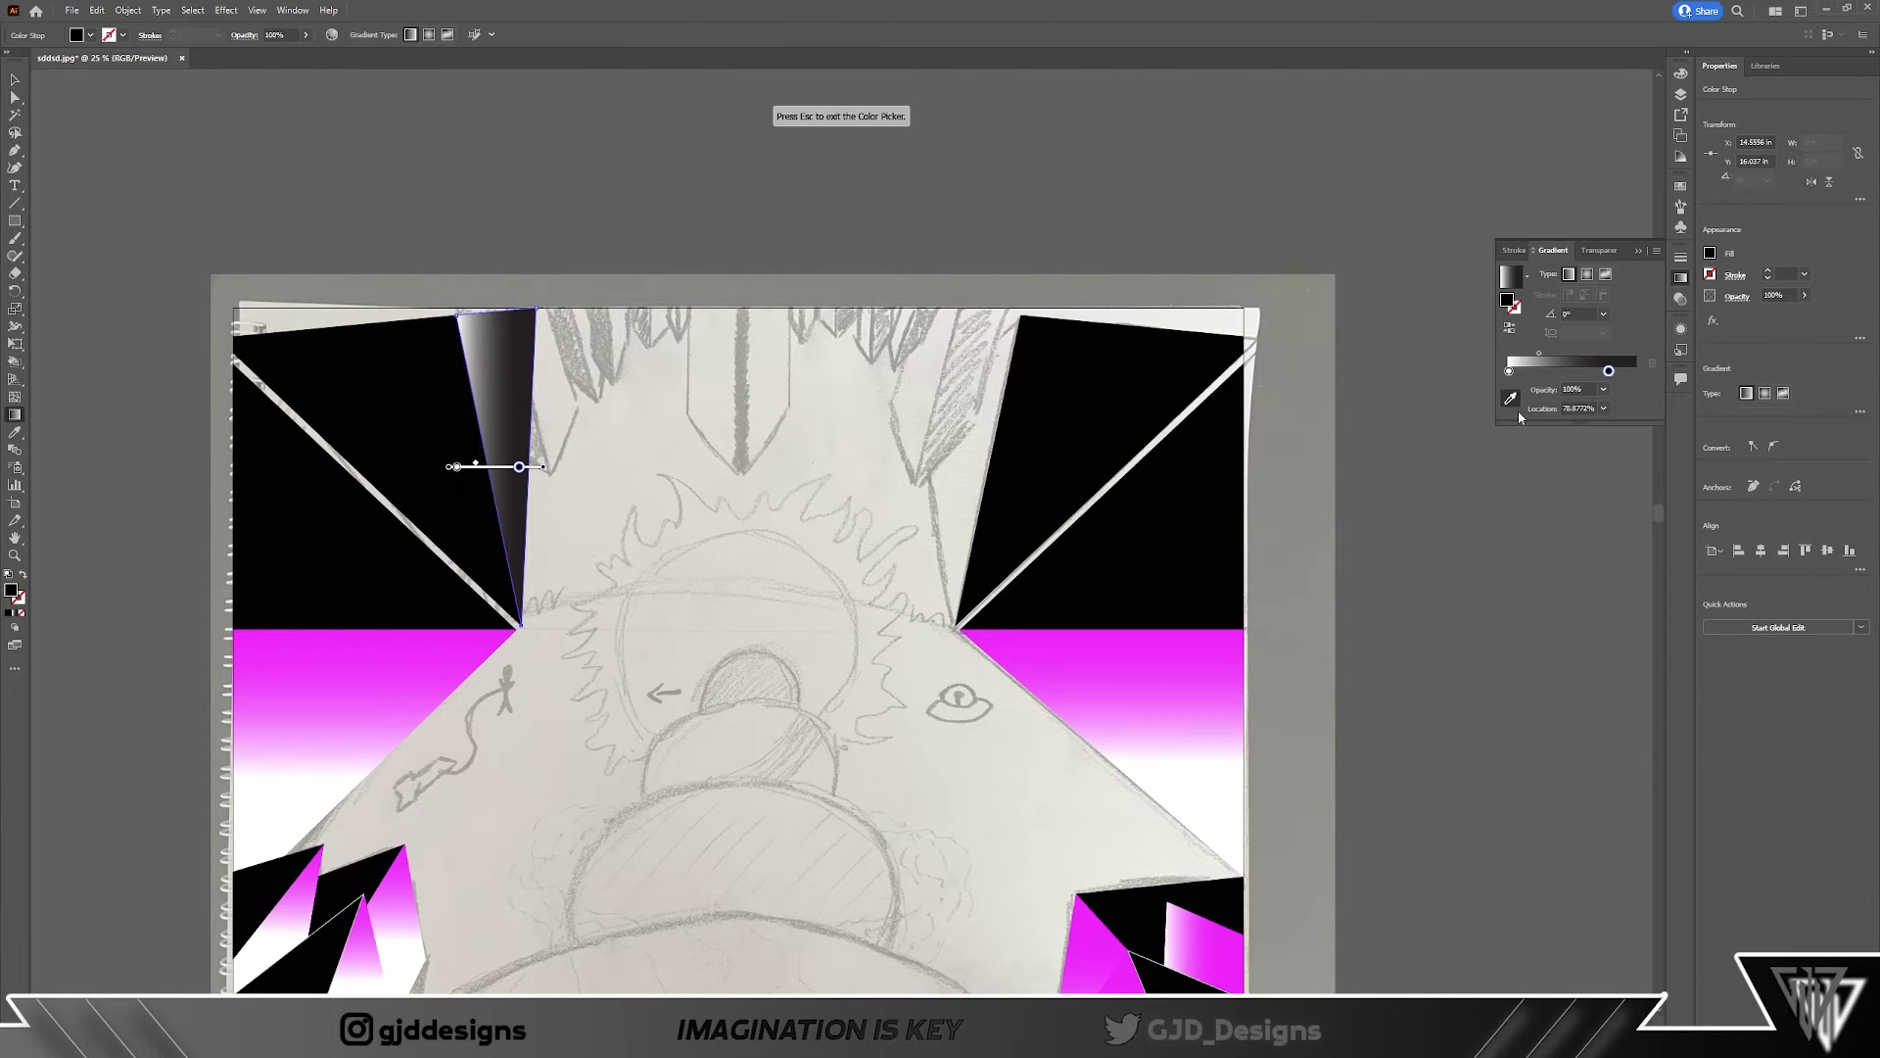
Step: Make the narrow facet's gradient run vertically from white to red, using a new global swatch of RGB 255, 0, 0
double_click(1608, 371)
left_click(1467, 417)
left_click(1610, 544)
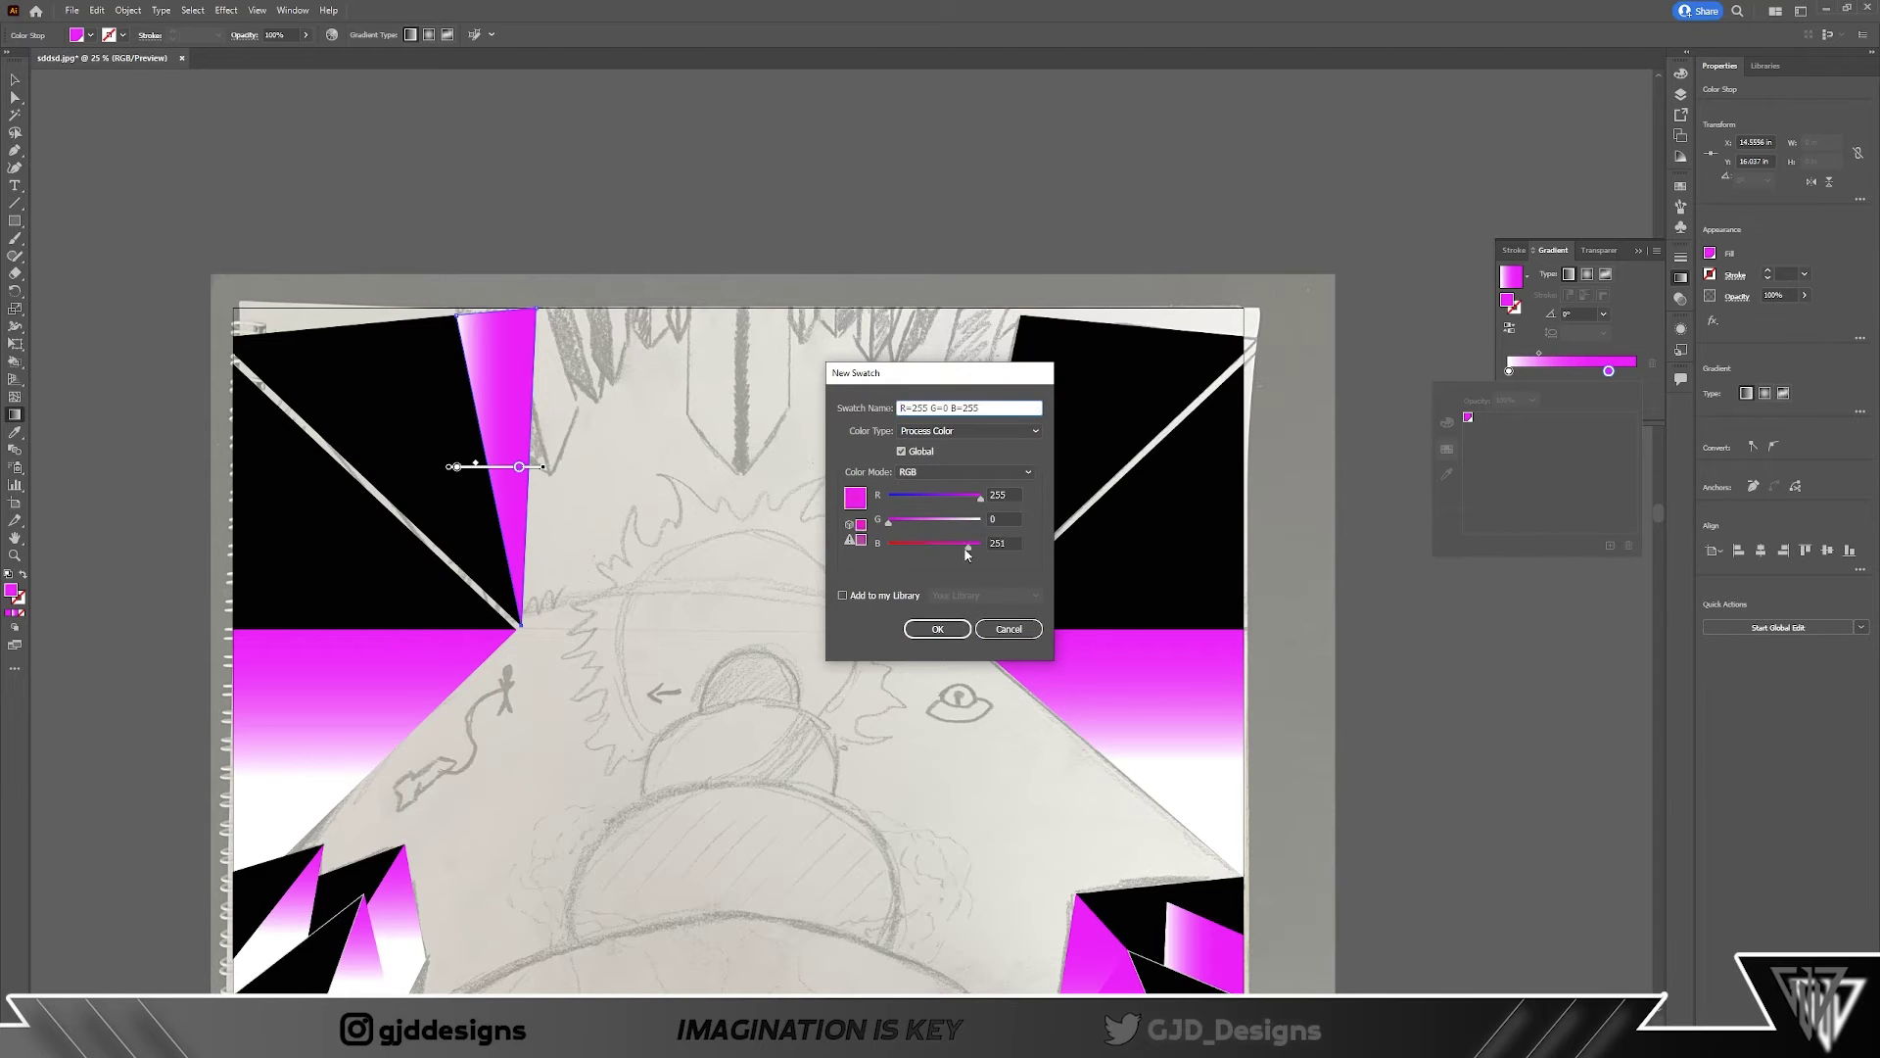
left_click_drag(979, 545, 889, 546)
key("Return")
mouse_move(496, 460)
left_mouse_down()
mouse_move(496, 553)
mouse_move(499, 421)
left_mouse_up()
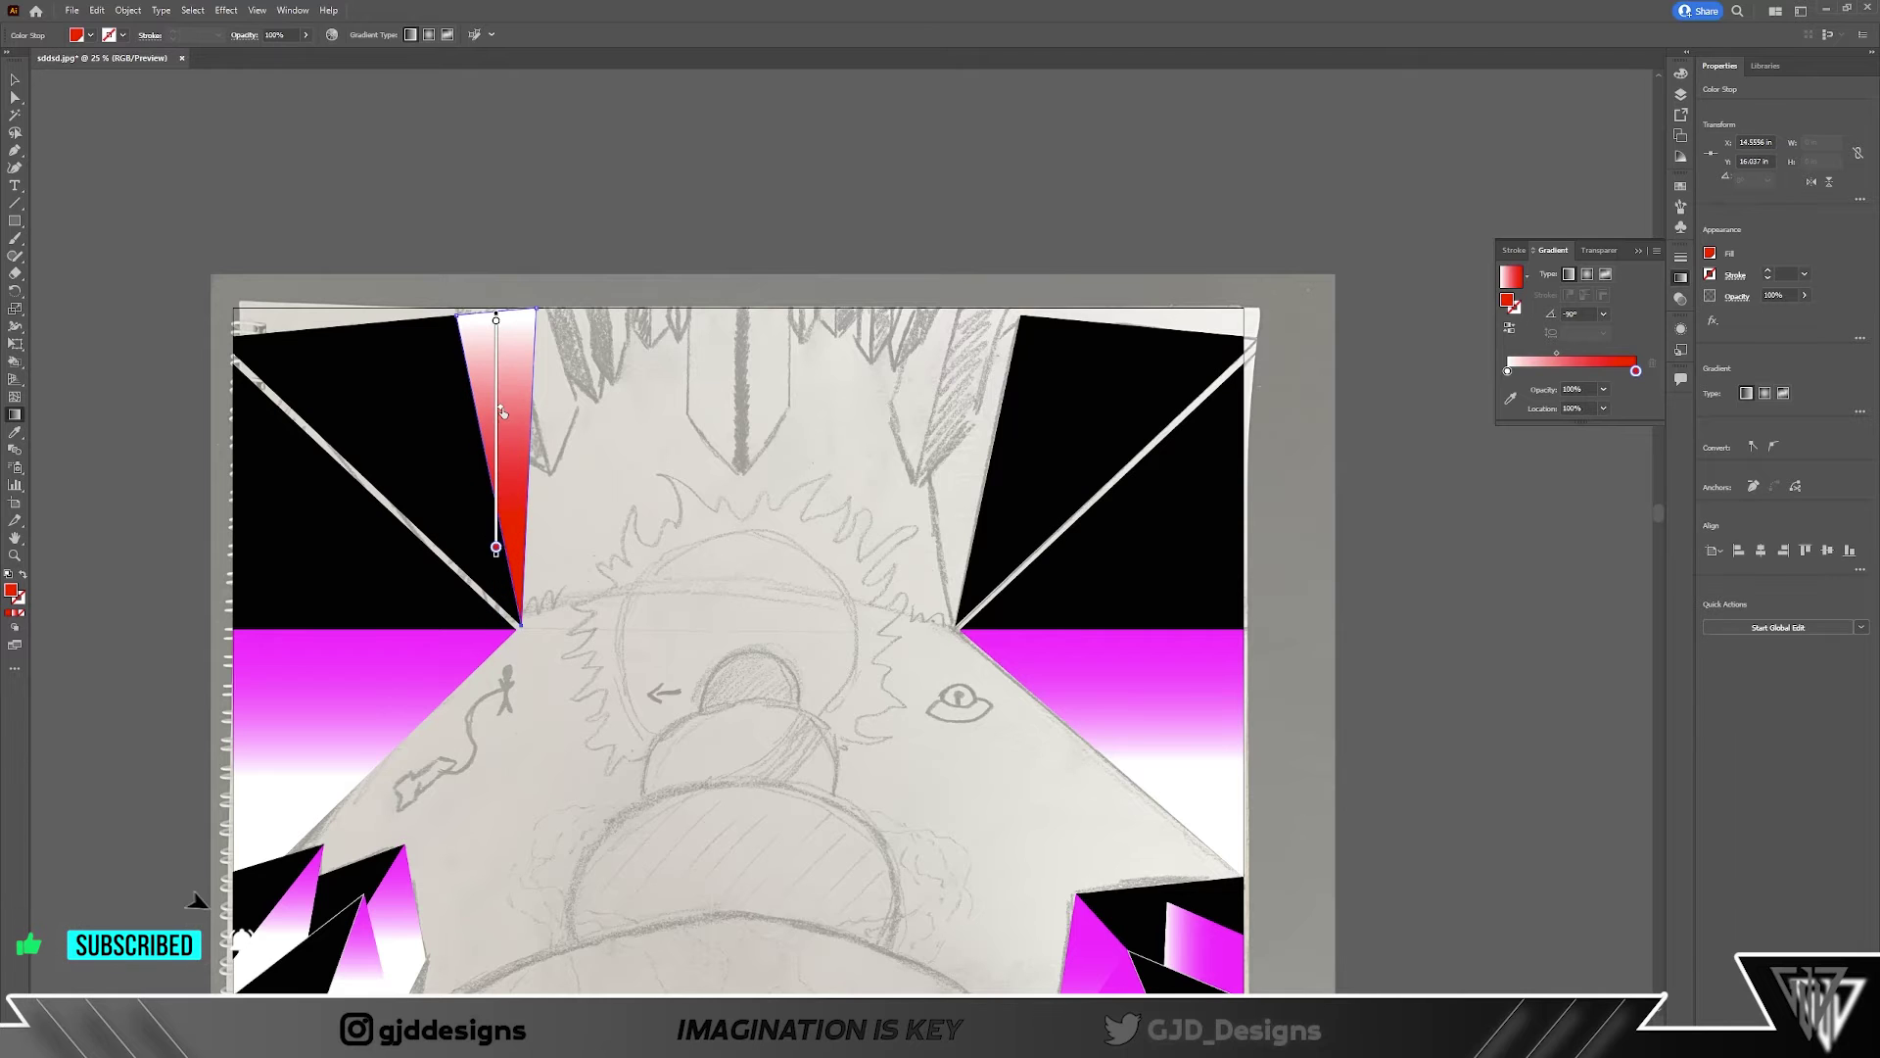
key("v")
left_click(829, 614)
Step: Draw the matching white-to-red gradient facet beside the upper right wall panel
key("p")
left_click(1020, 315)
left_click(918, 402)
left_click(955, 623)
key("v")
key("ctrl+minus")
key("ctrl+plus")
Step: Hide the top layer and add a new layer named top top above it
left_click(1680, 94)
left_click(1312, 105)
left_click(1622, 499)
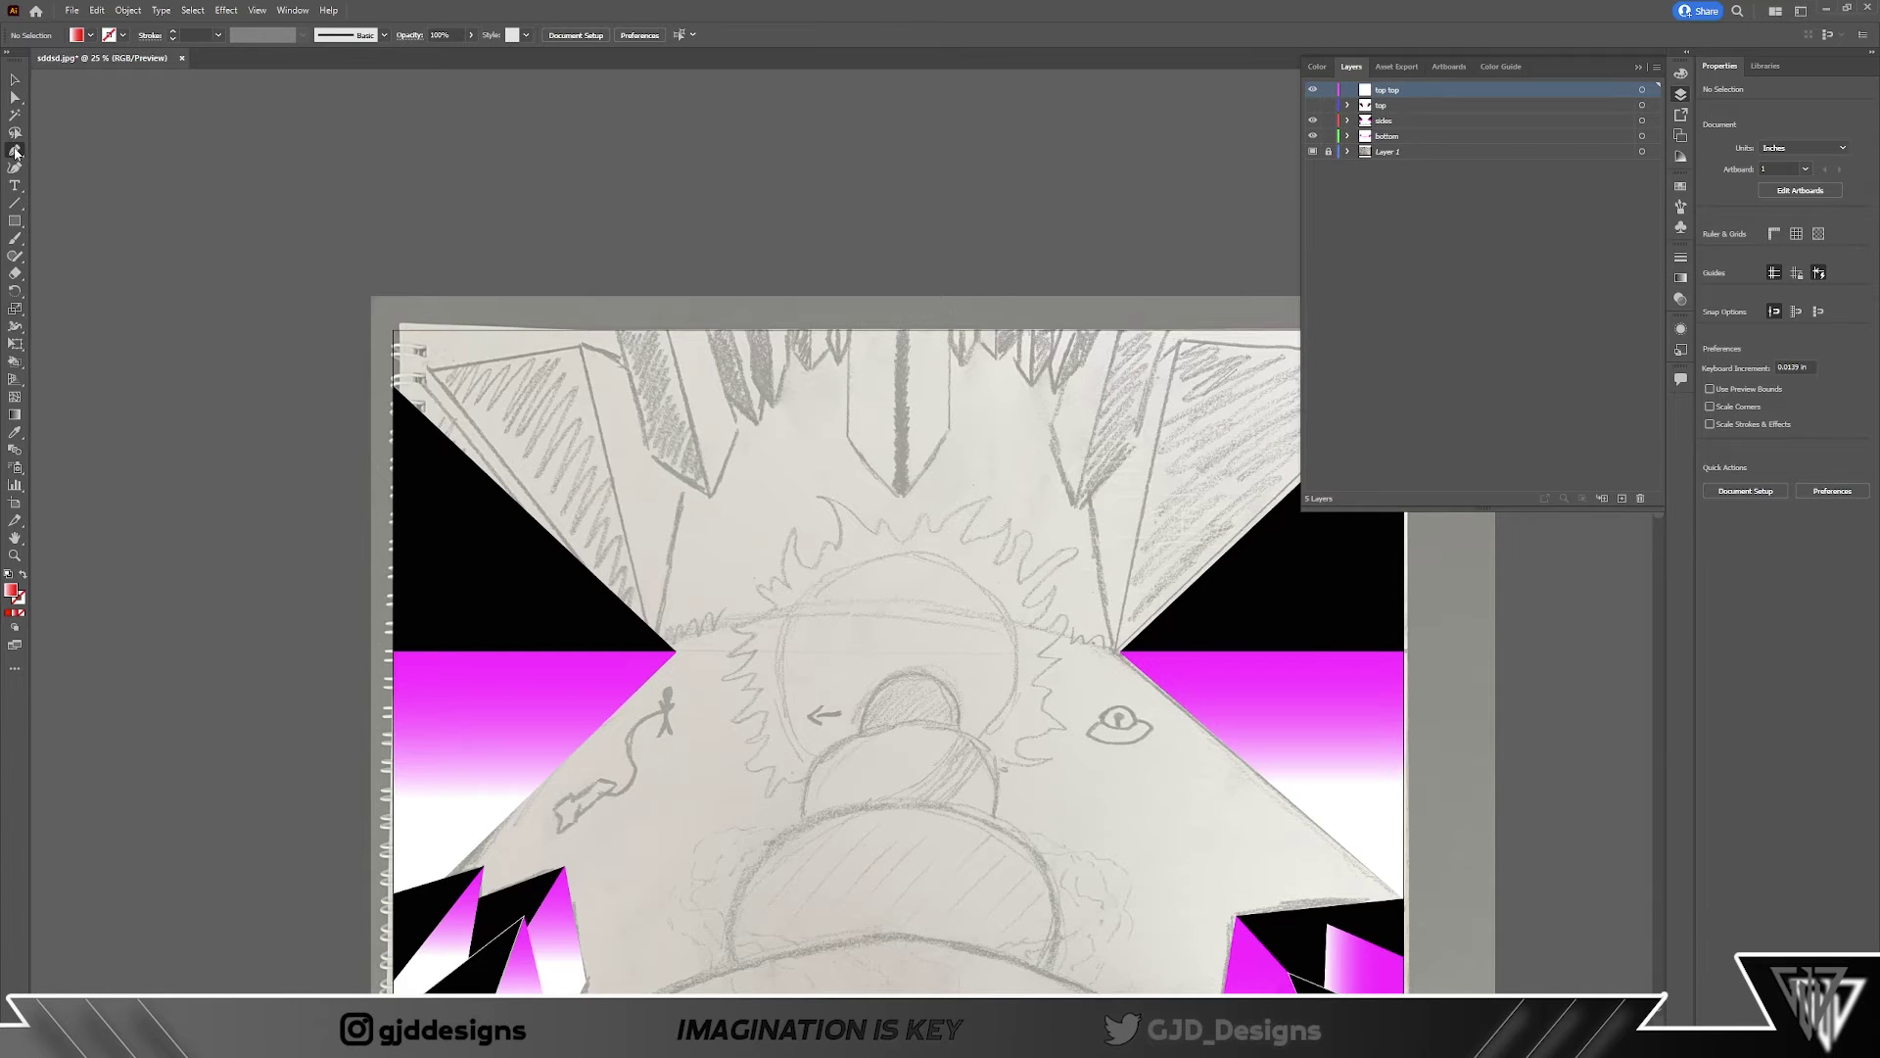
Step: Trace the shaded face of the large left hanging crystal and fill it with black
left_click(15, 152)
left_click(710, 495)
left_click(647, 456)
left_click(620, 336)
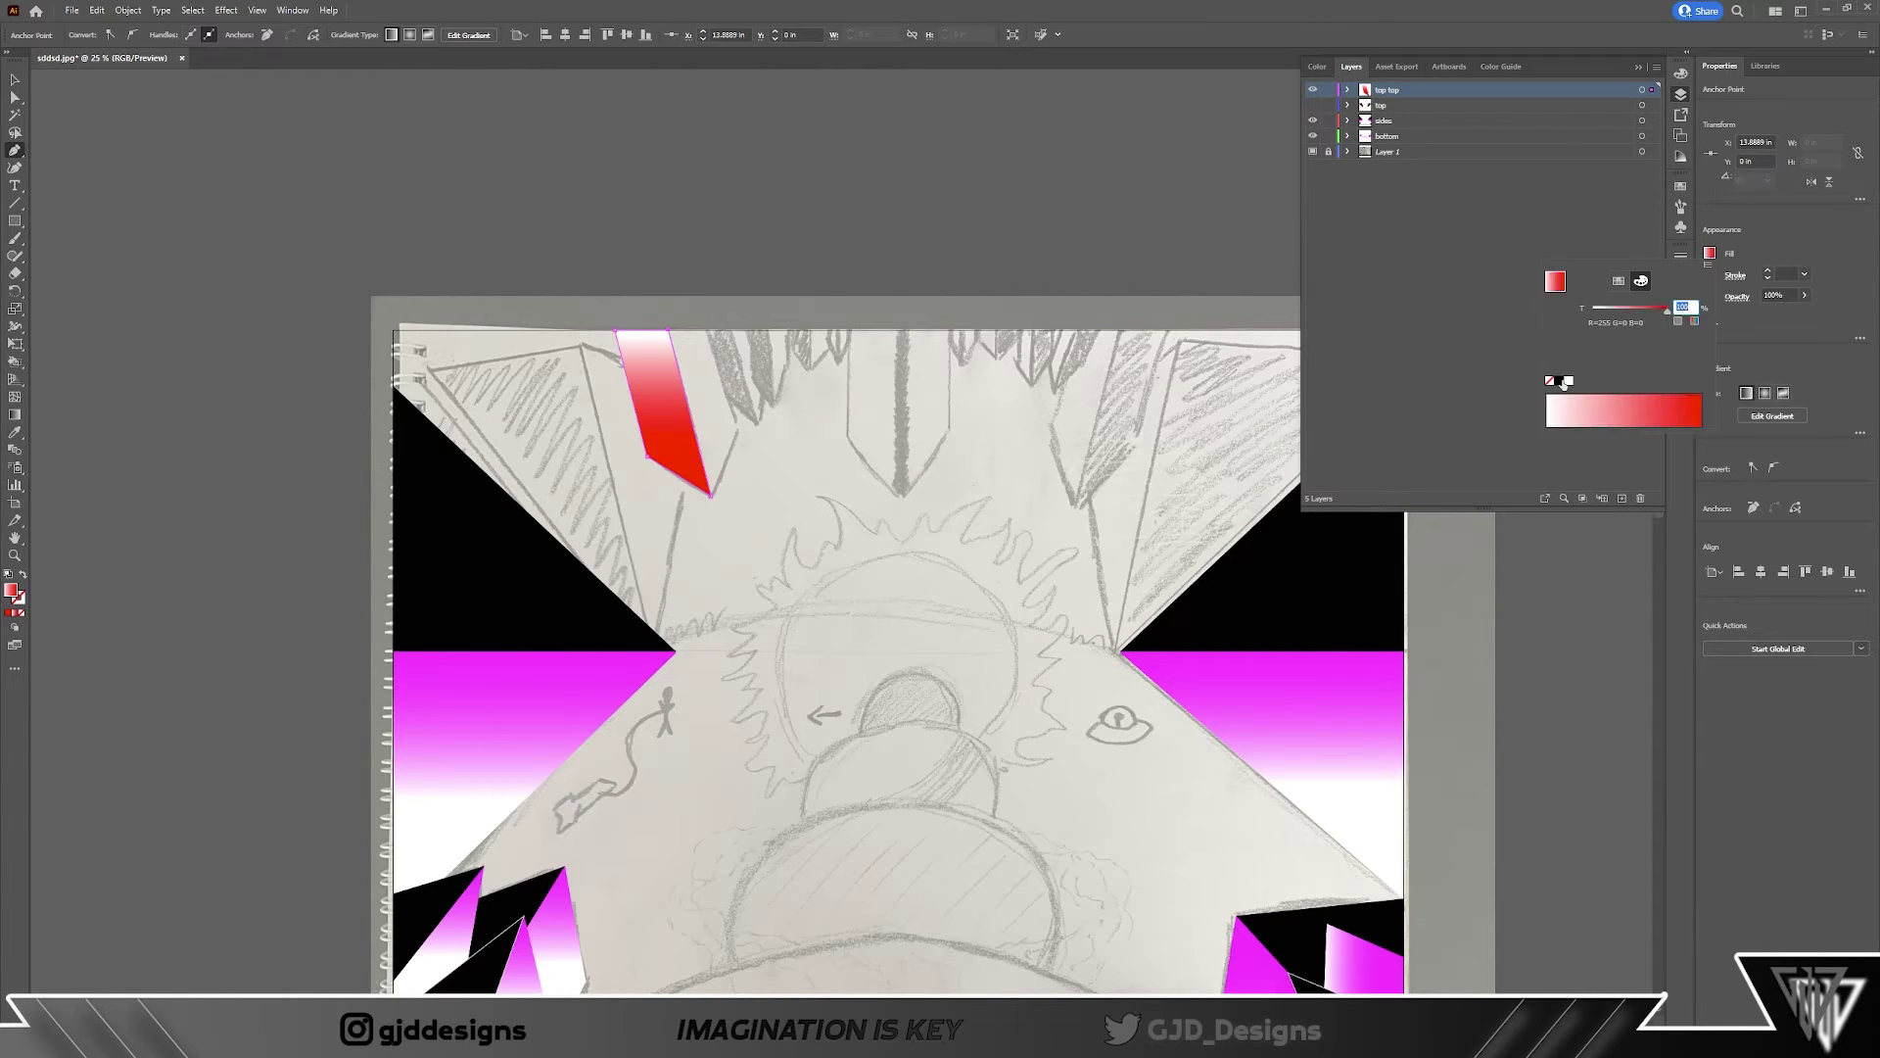
double_click(11, 589)
left_click(1100, 432)
Step: Trace the shaded faces of the next two hanging crystals in black, right of the large left one
left_click(732, 330)
left_click(712, 333)
left_click(732, 330)
left_click(748, 330)
left_click(773, 407)
left_click(772, 329)
left_click(747, 330)
Step: Trace the two small black hanging crystal faces just left of the central crystal
left_click(812, 327)
left_click(812, 367)
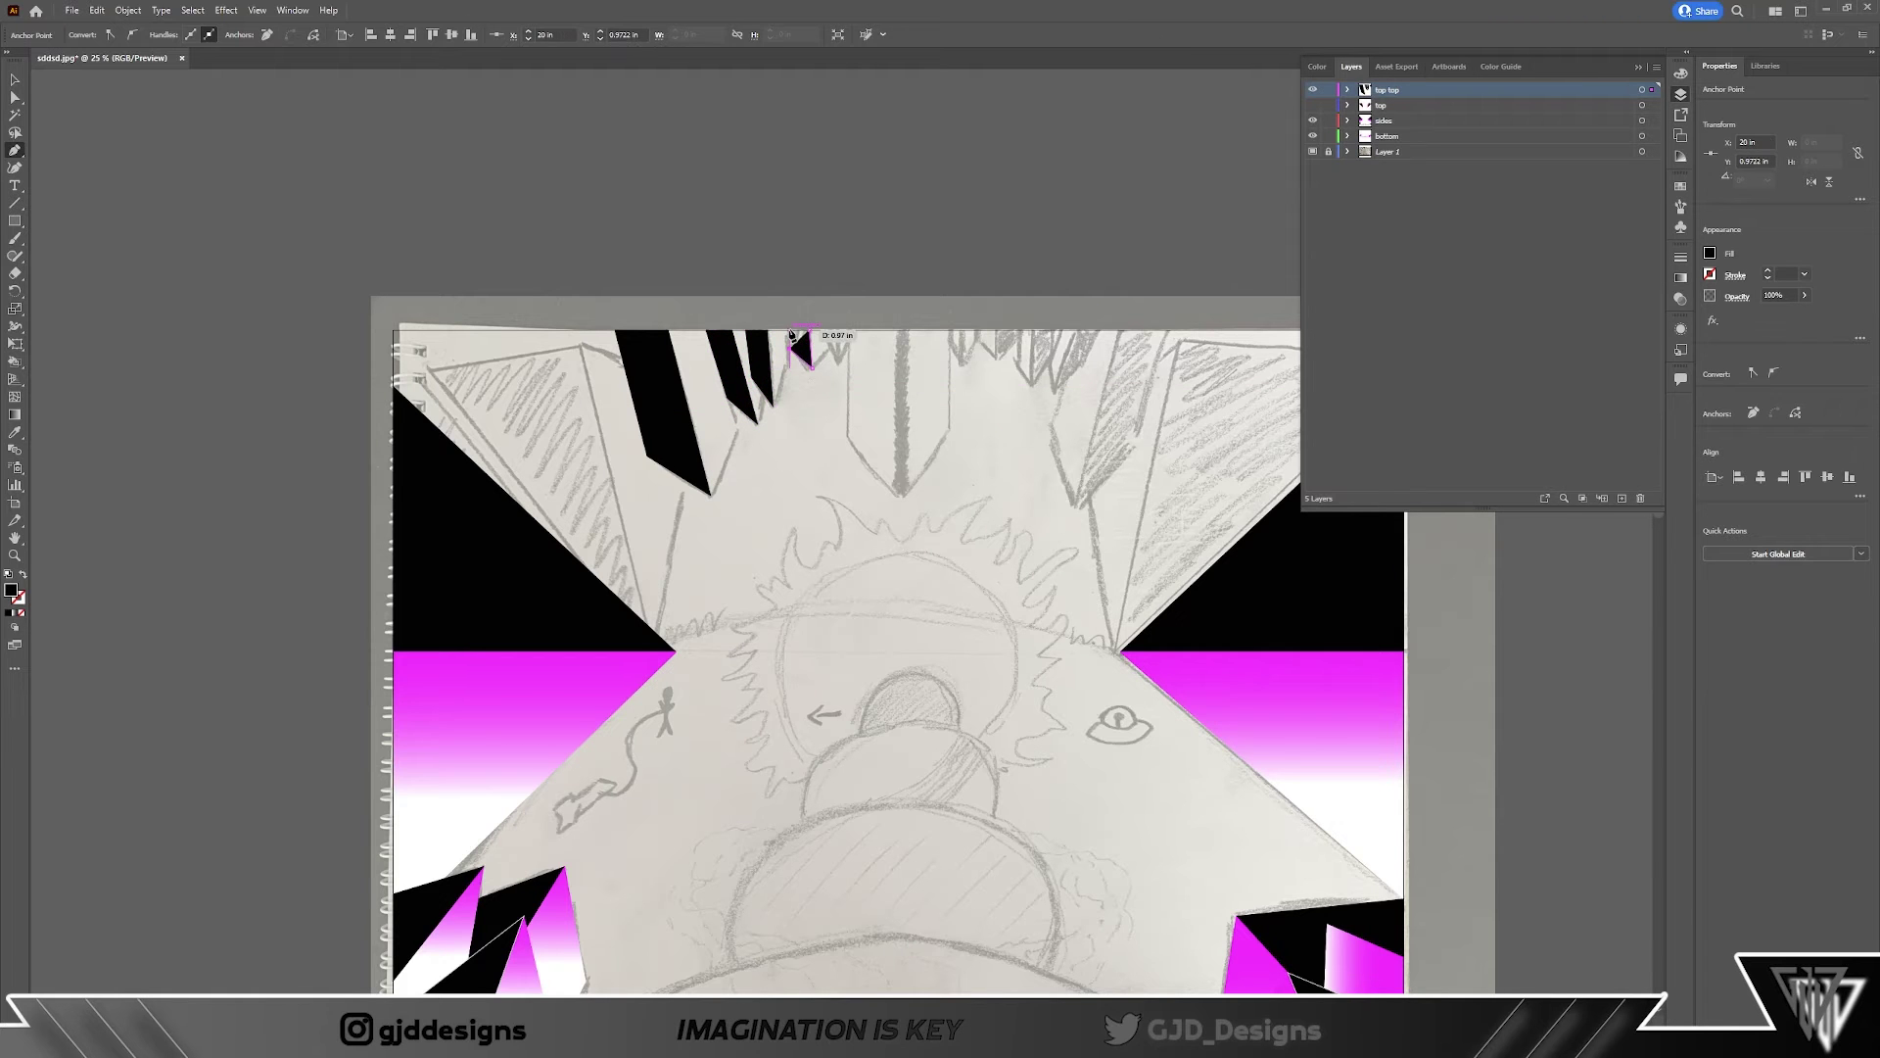
key("ctrl+plus")
key("ctrl+plus")
key("ctrl+plus")
left_click(783, 338)
left_click(813, 312)
Step: Trace the first two small black hanging crystal faces right of the central crystal
left_click(1149, 311)
left_click(1148, 409)
left_click(1188, 338)
left_click(1180, 312)
left_click(1149, 313)
scroll(859, 503, "right", 5)
left_click(833, 311)
left_click(833, 398)
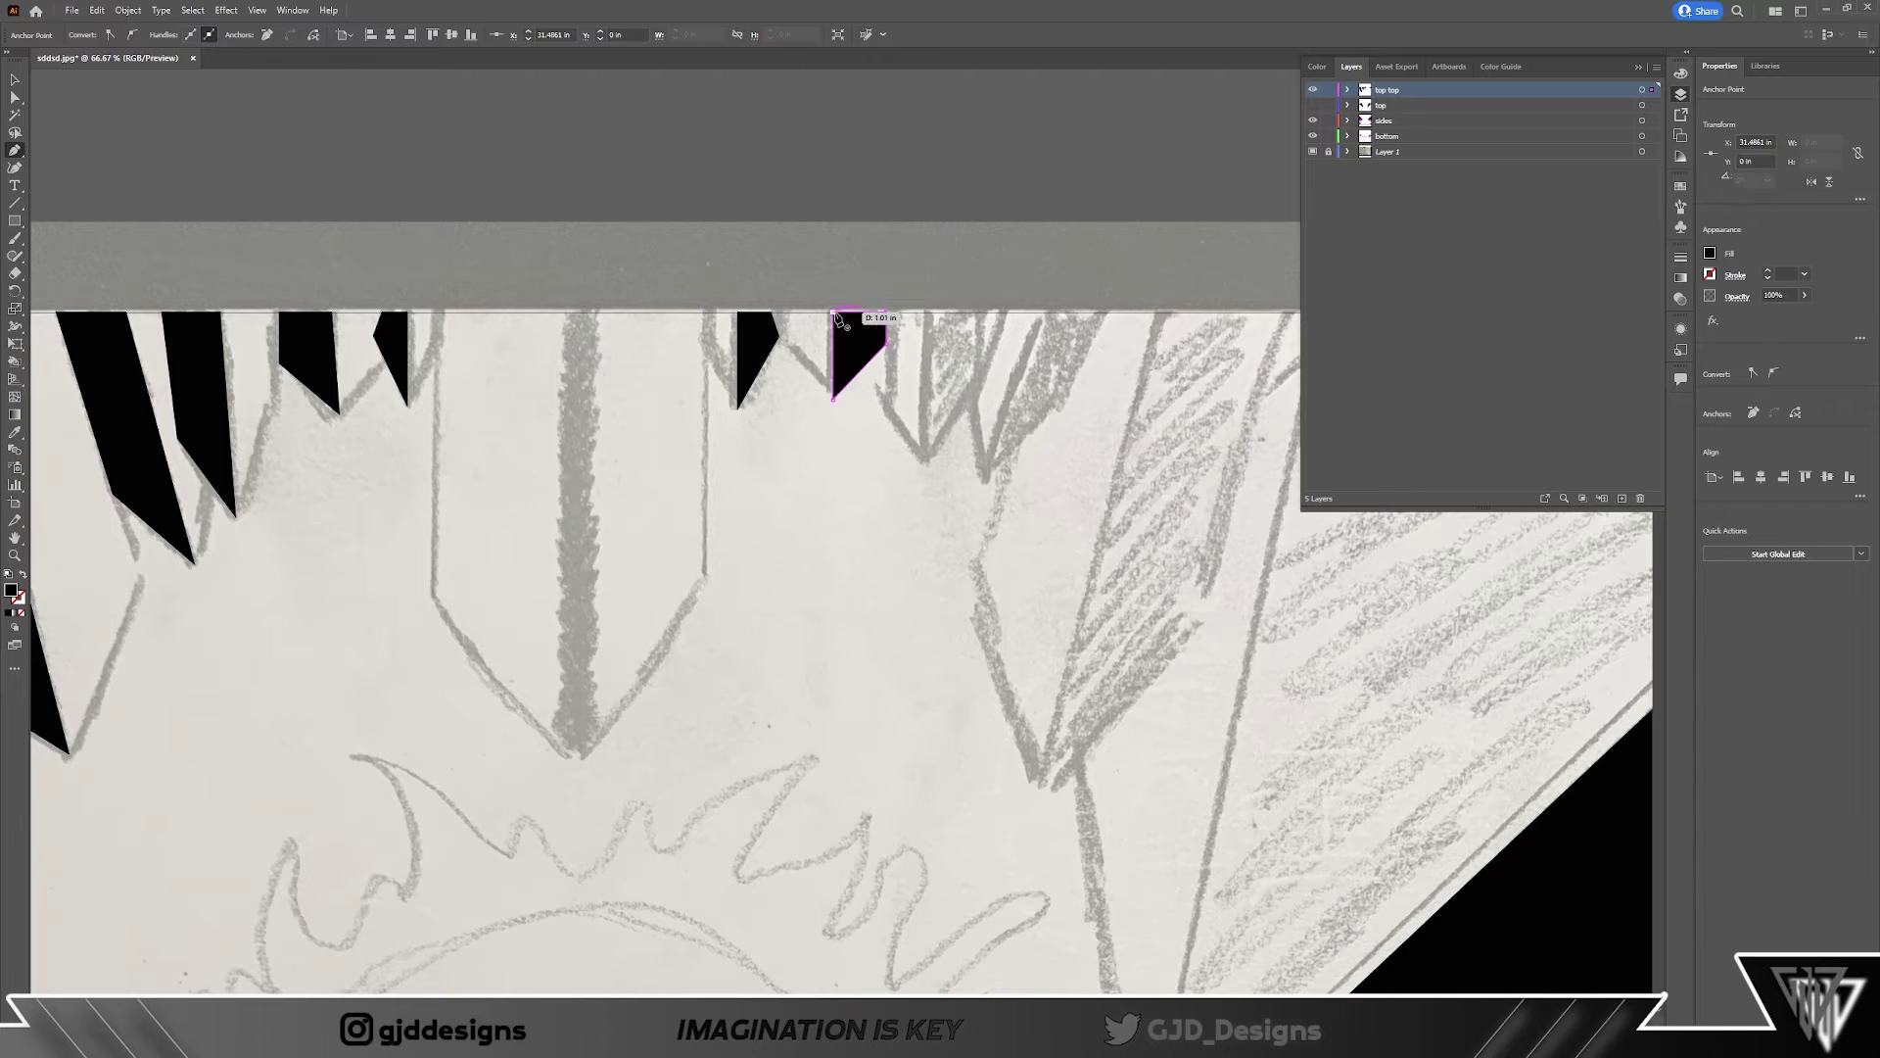
Step: Trace the remaining three black hanging crystal faces on the right side and show the top layer again
left_click(982, 368)
left_click(982, 313)
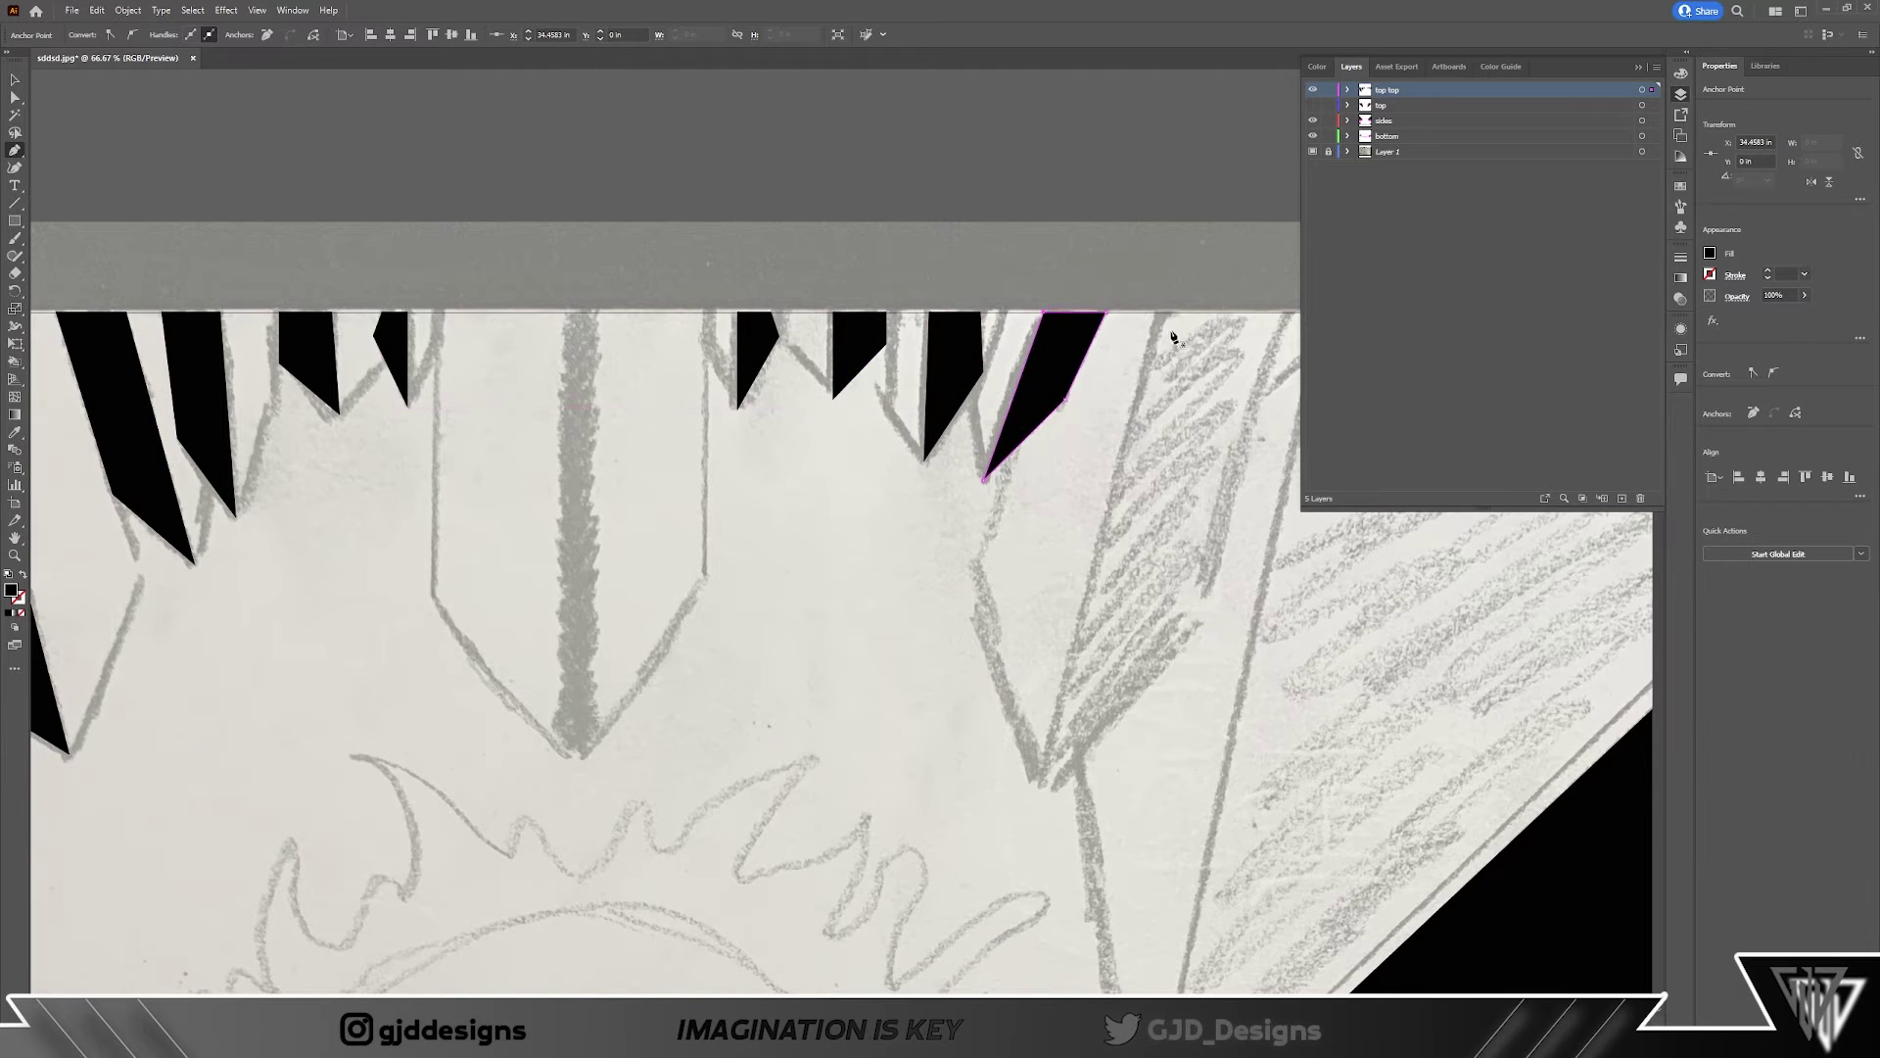
key("ctrl+minus")
key("ctrl+minus")
key("v")
left_click(1312, 104)
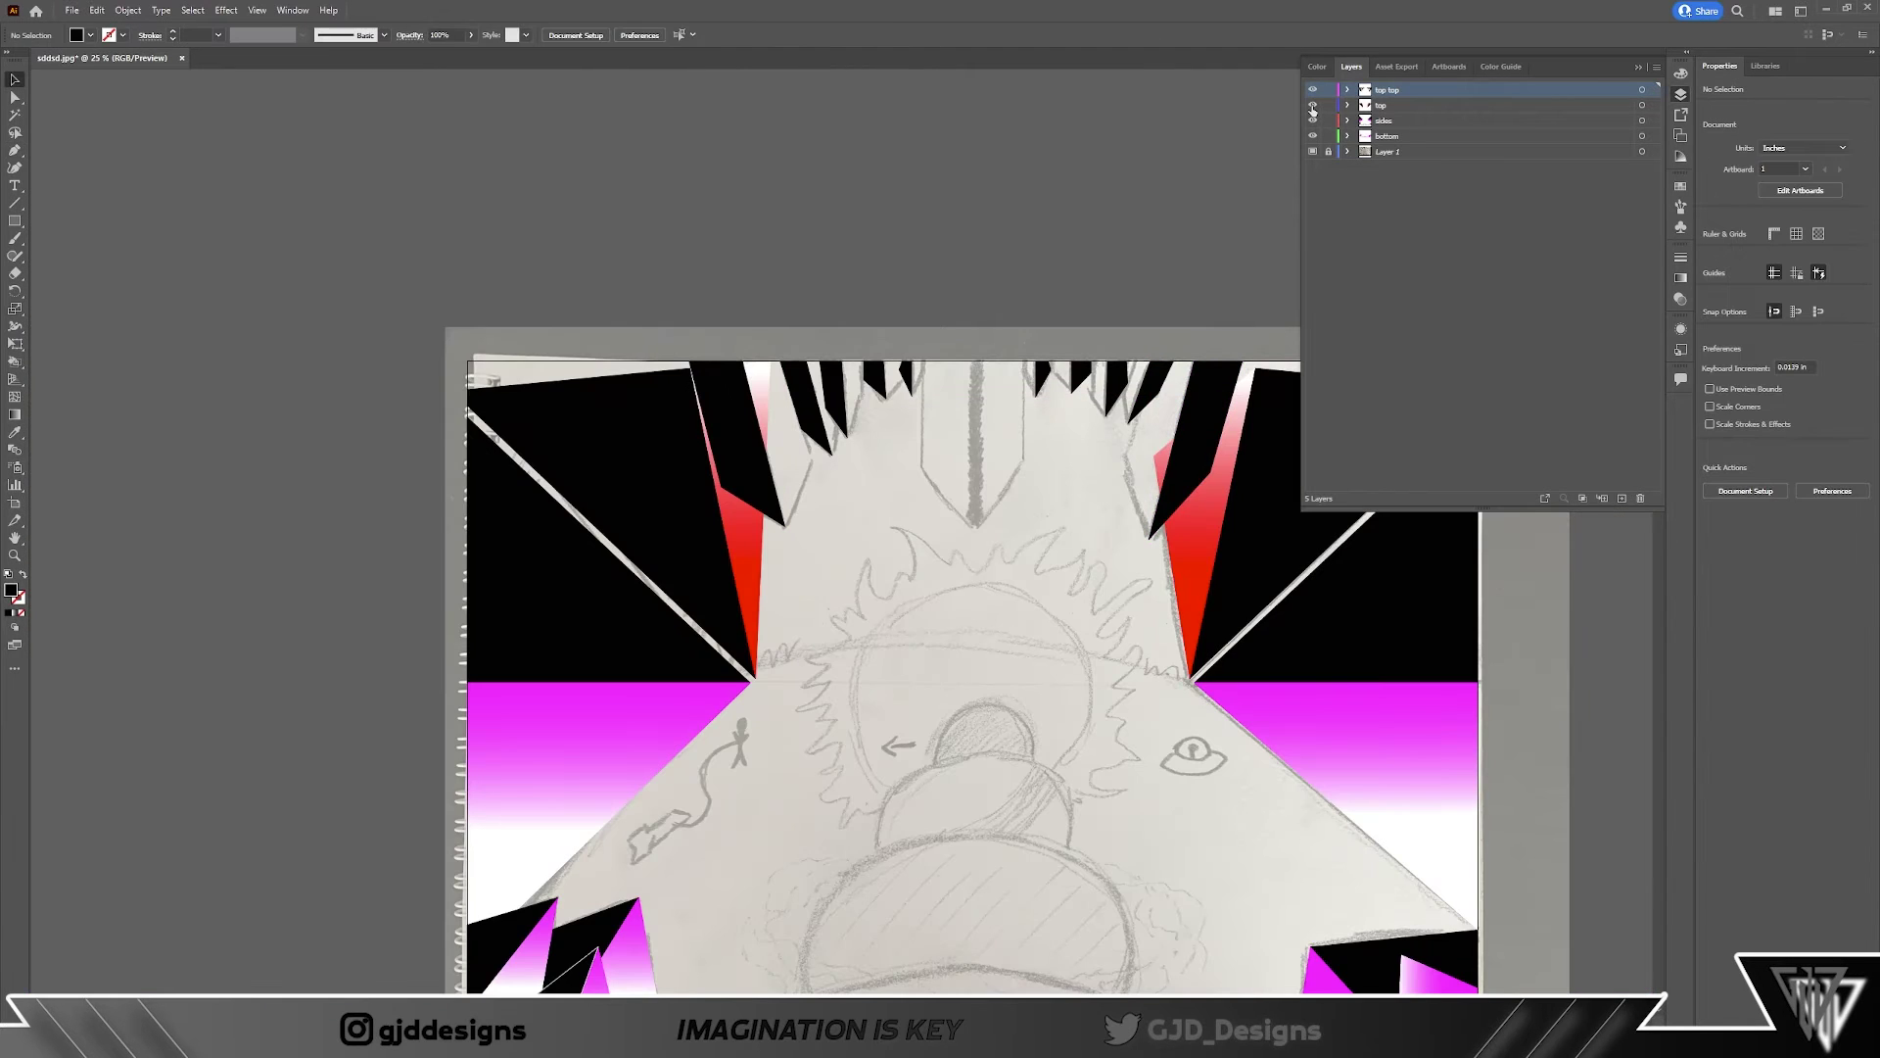
Step: Hide the top layer and trace the lit inner face of the large left hanging crystal on a new layer
left_click(1313, 105)
key("ctrl+plus")
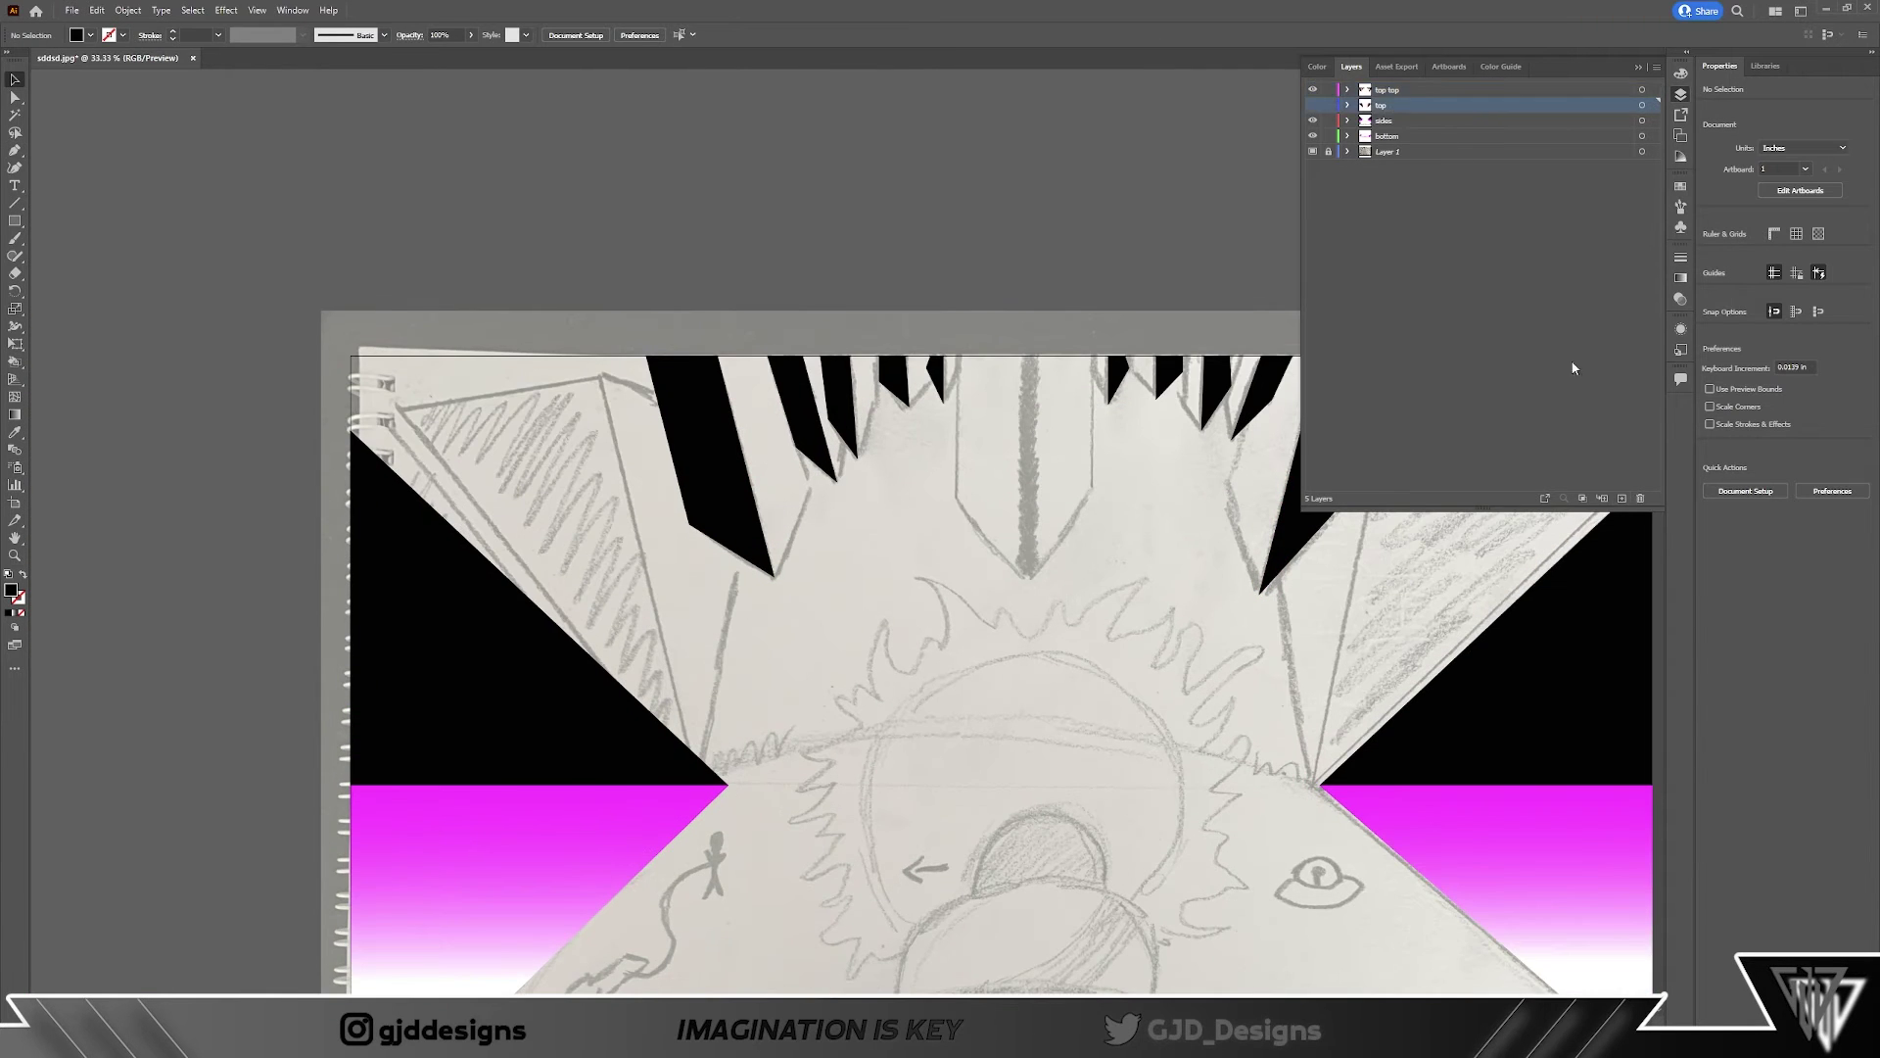
key("p")
left_click(718, 356)
left_click(774, 578)
left_click(818, 477)
left_click(780, 355)
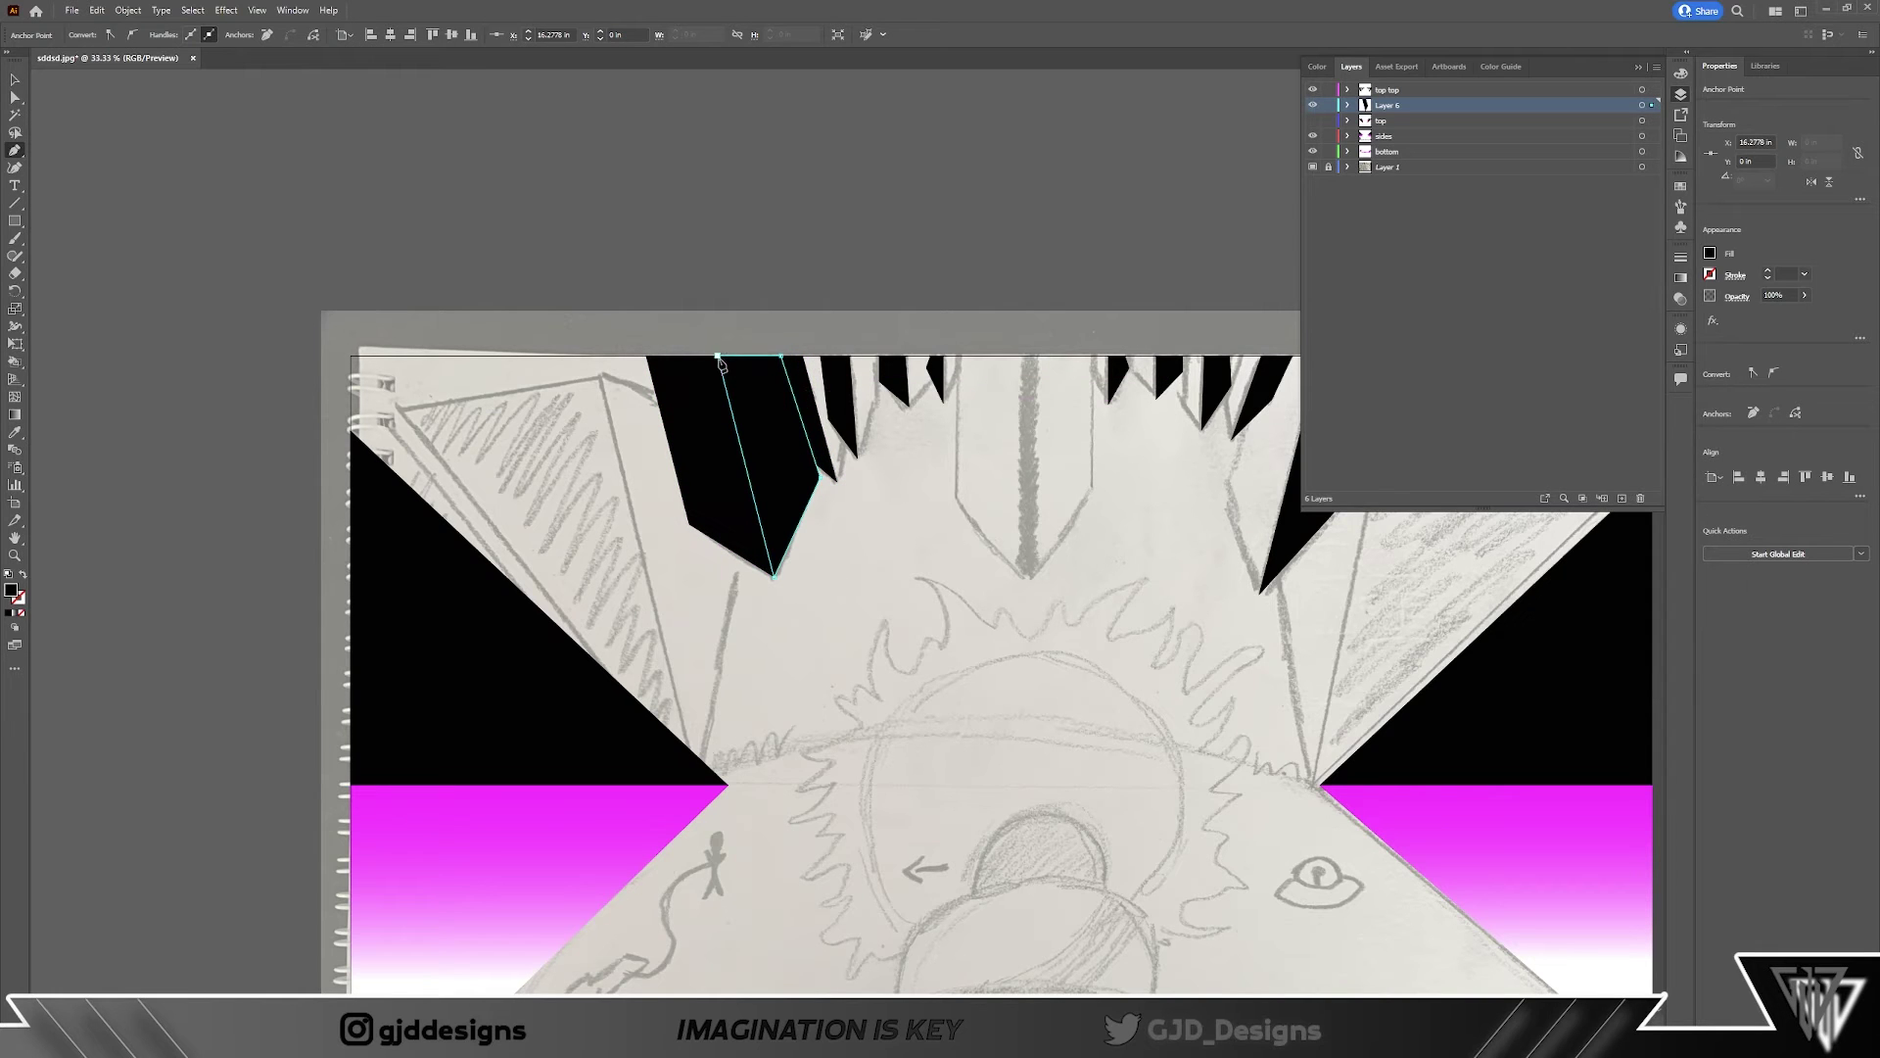
Step: Fill the large left crystal's lit face with a linear gradient from white to red
left_click(1680, 278)
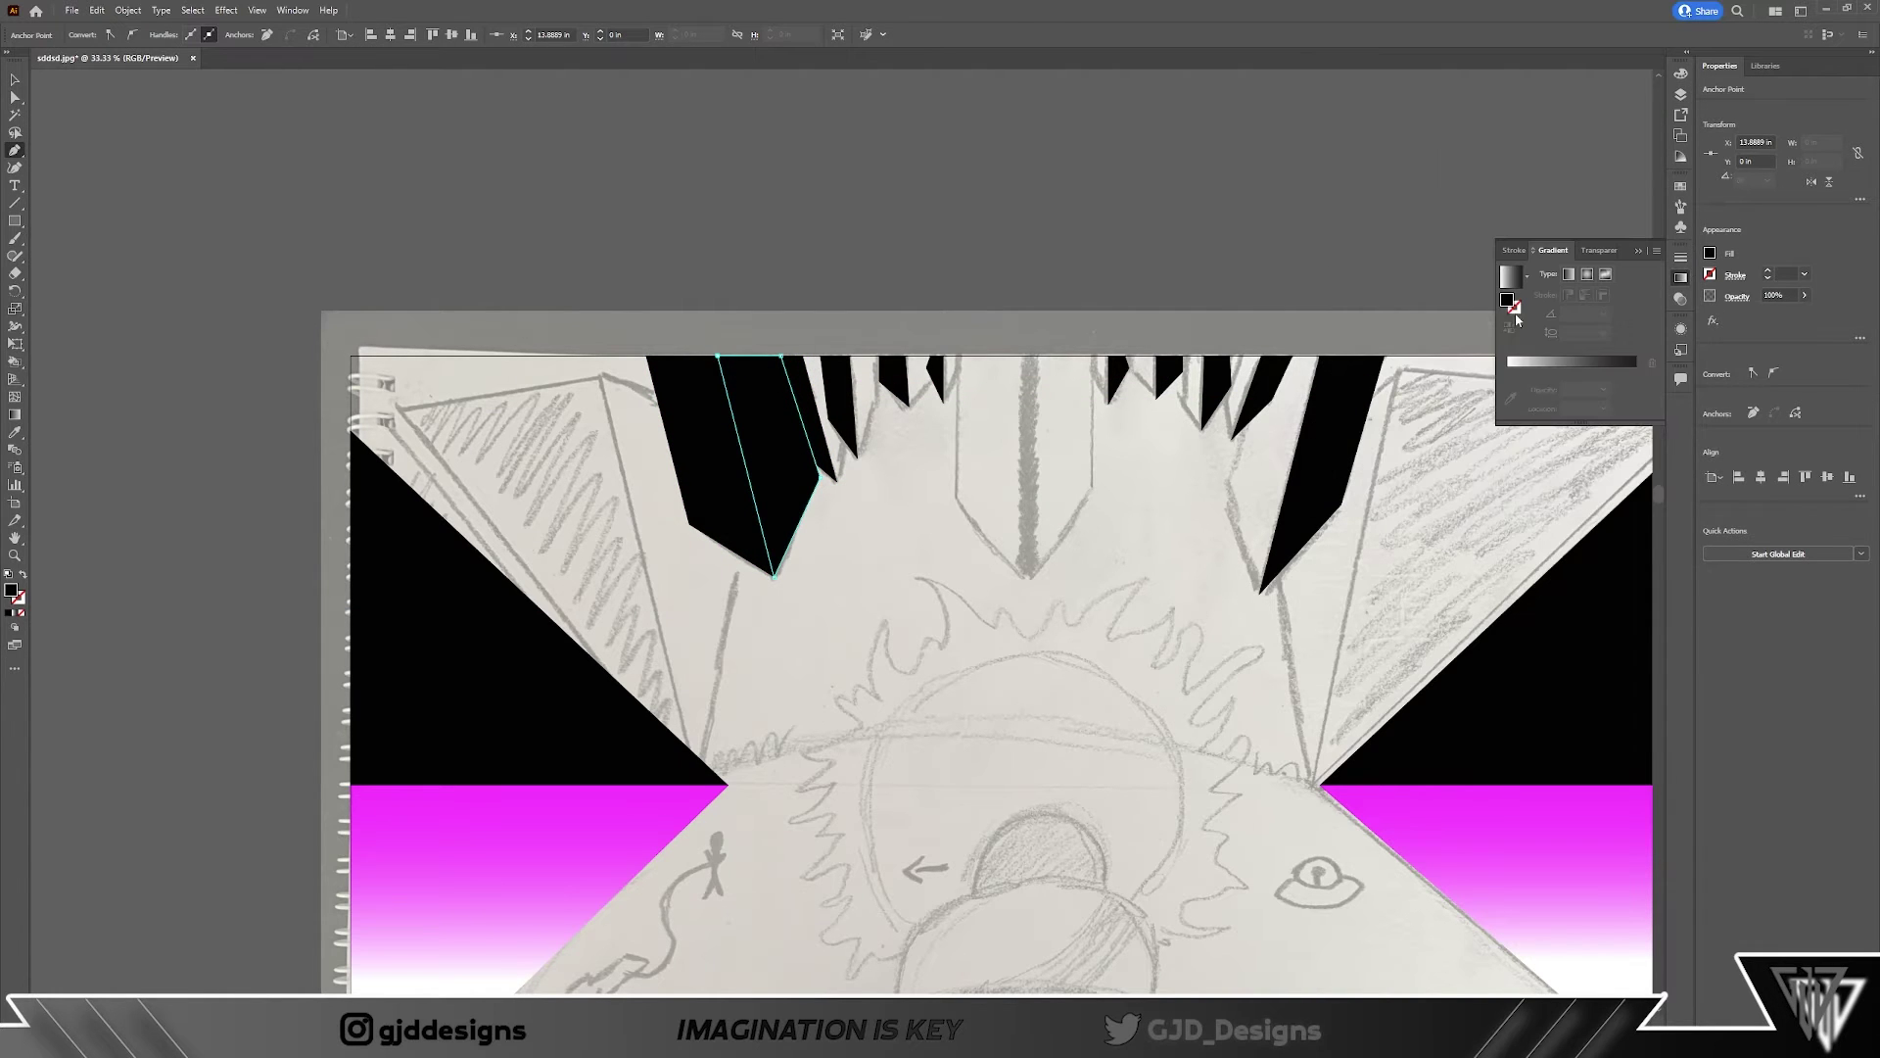
left_click(1511, 277)
double_click(1635, 371)
key("Escape")
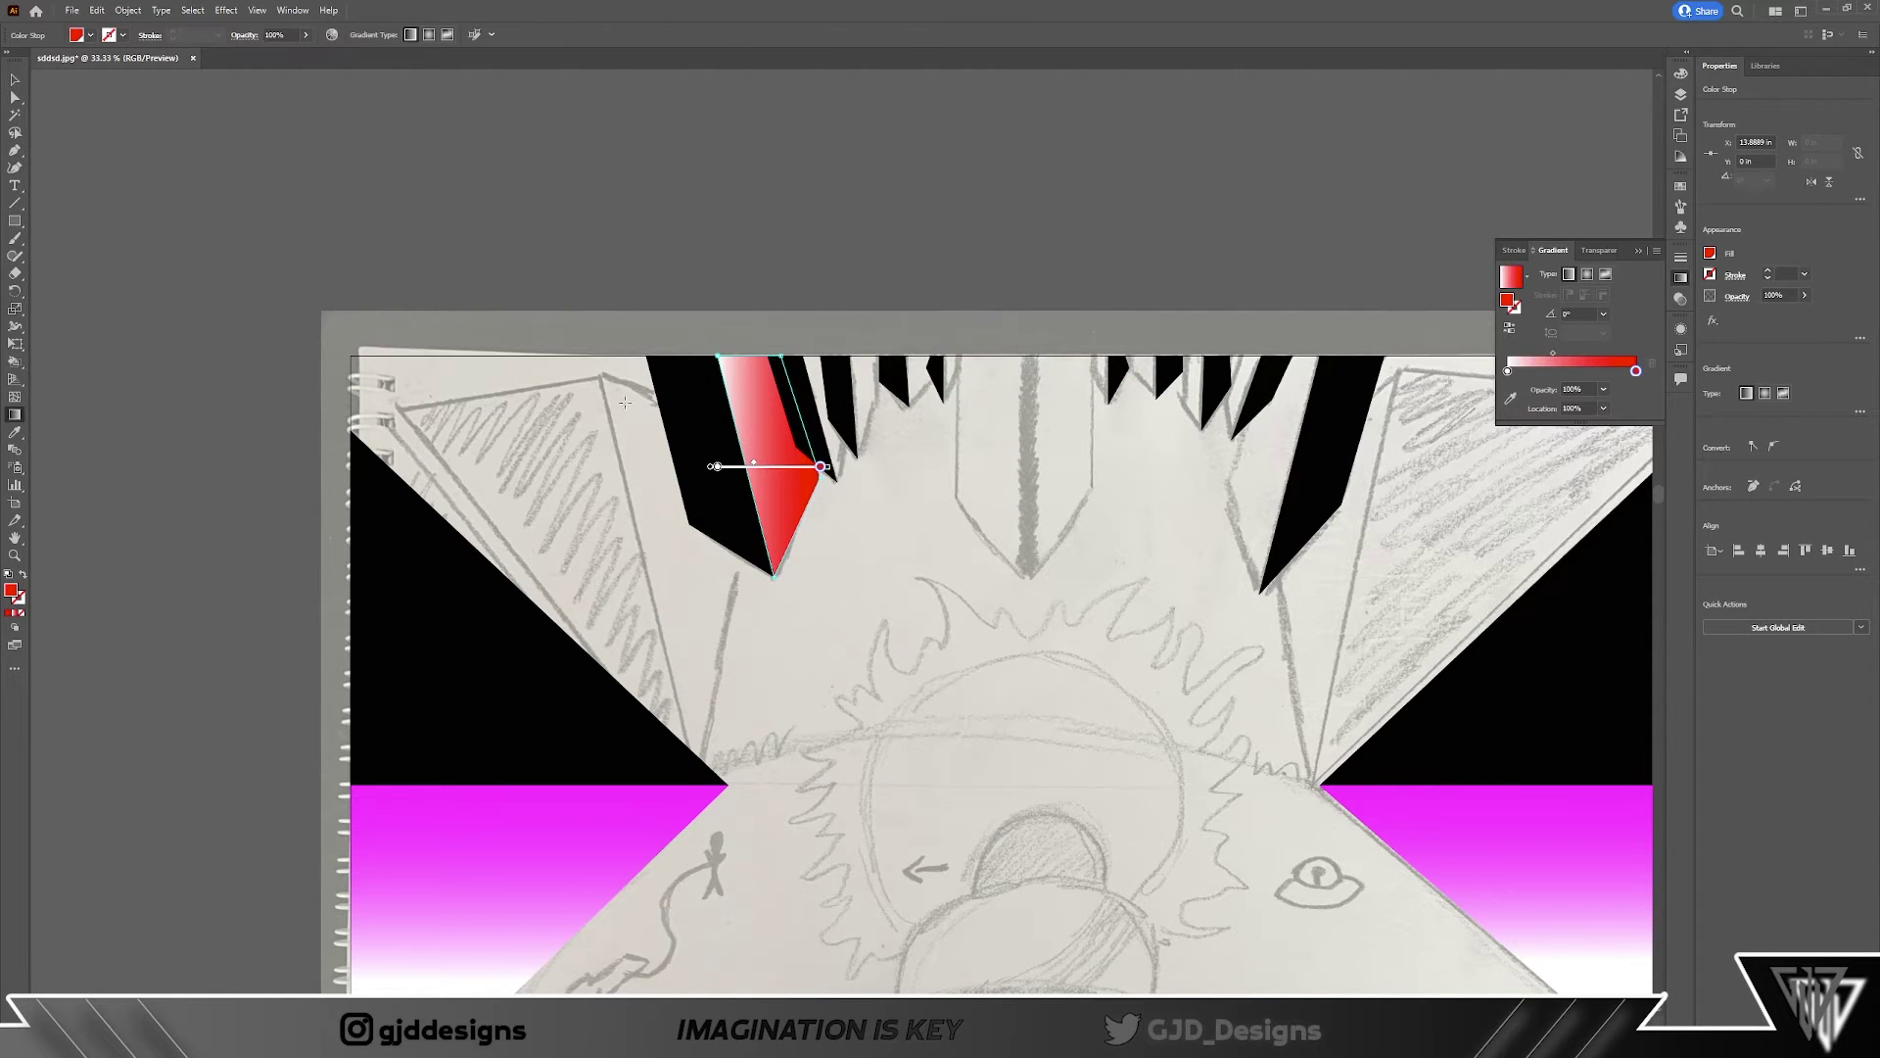
Step: Trace the red gradient faces of the two hanging crystals just right of the large left one
key("p")
key("ctrl+plus")
key("ctrl+plus")
left_click(798, 340)
left_click(766, 340)
left_click(860, 340)
left_click(874, 544)
left_click(921, 412)
Step: Trace the red gradient faces of the two small hanging crystals just left of the central crystal
left_click(973, 341)
left_click(978, 442)
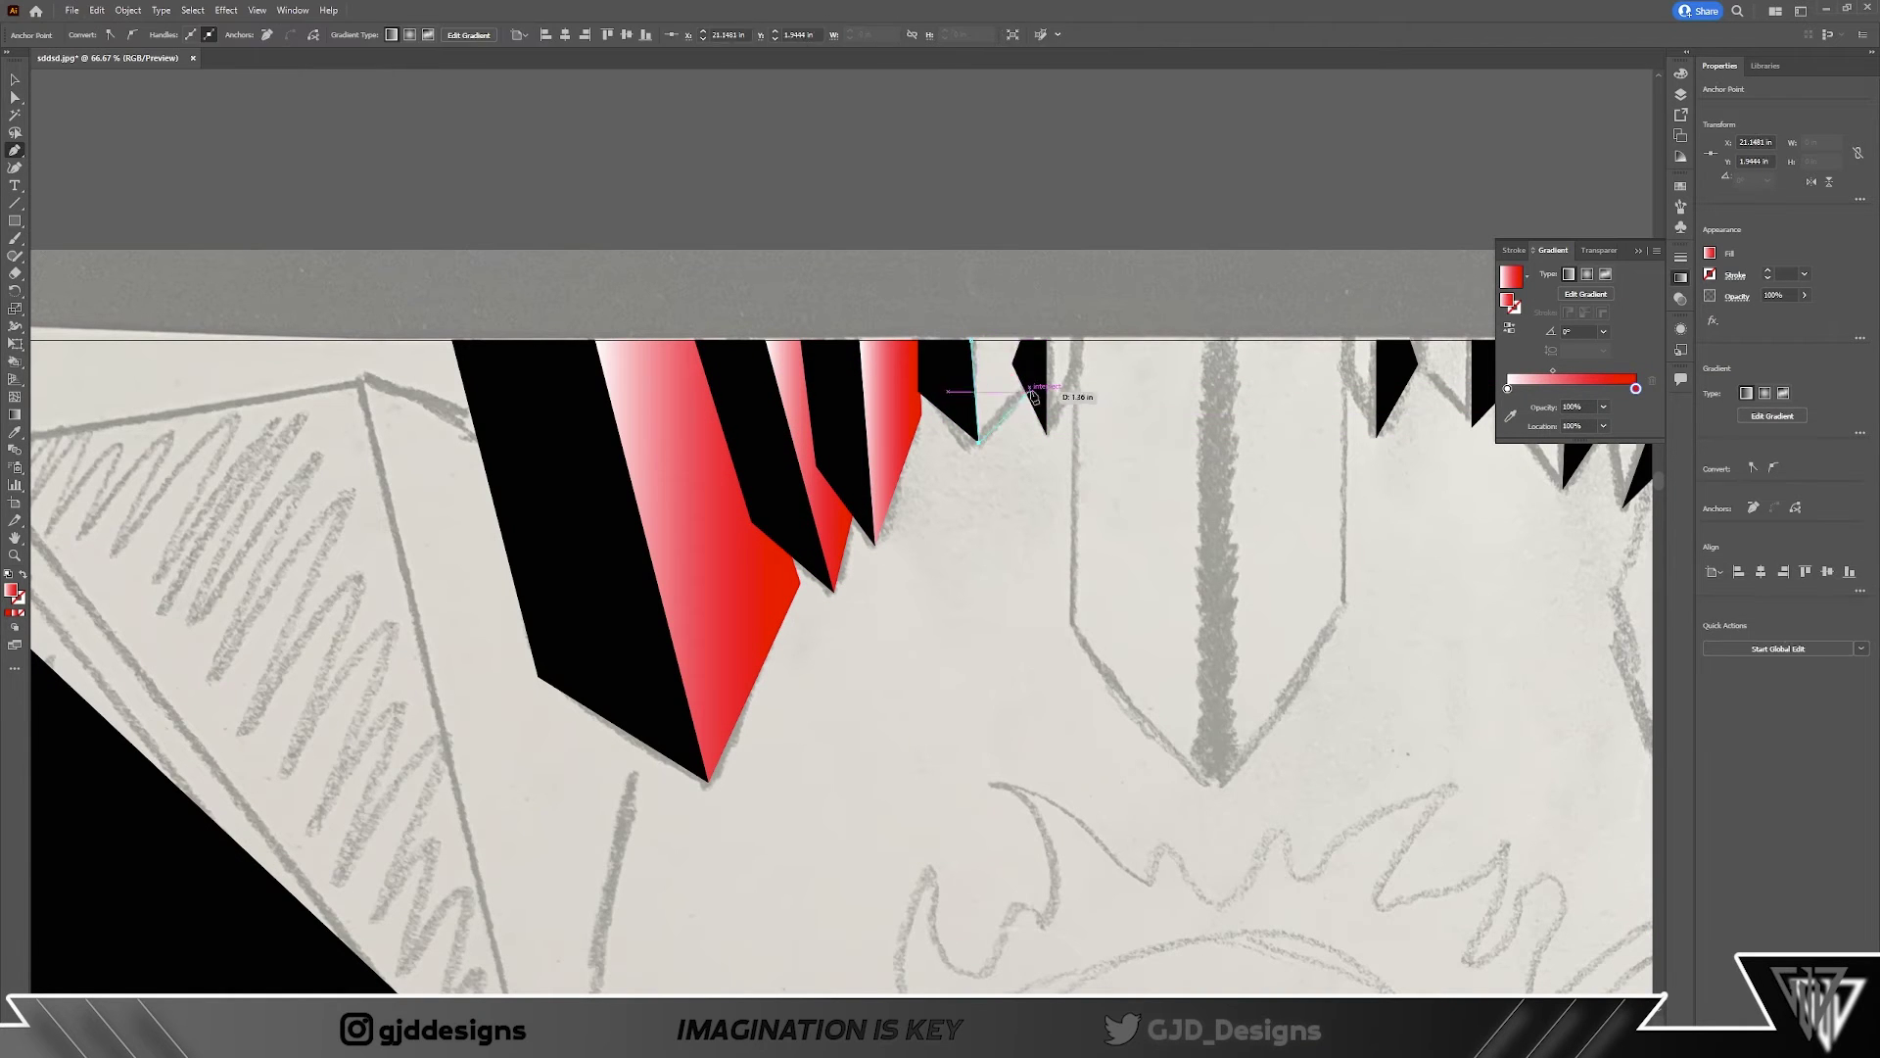
left_click(1047, 342)
left_click(1048, 431)
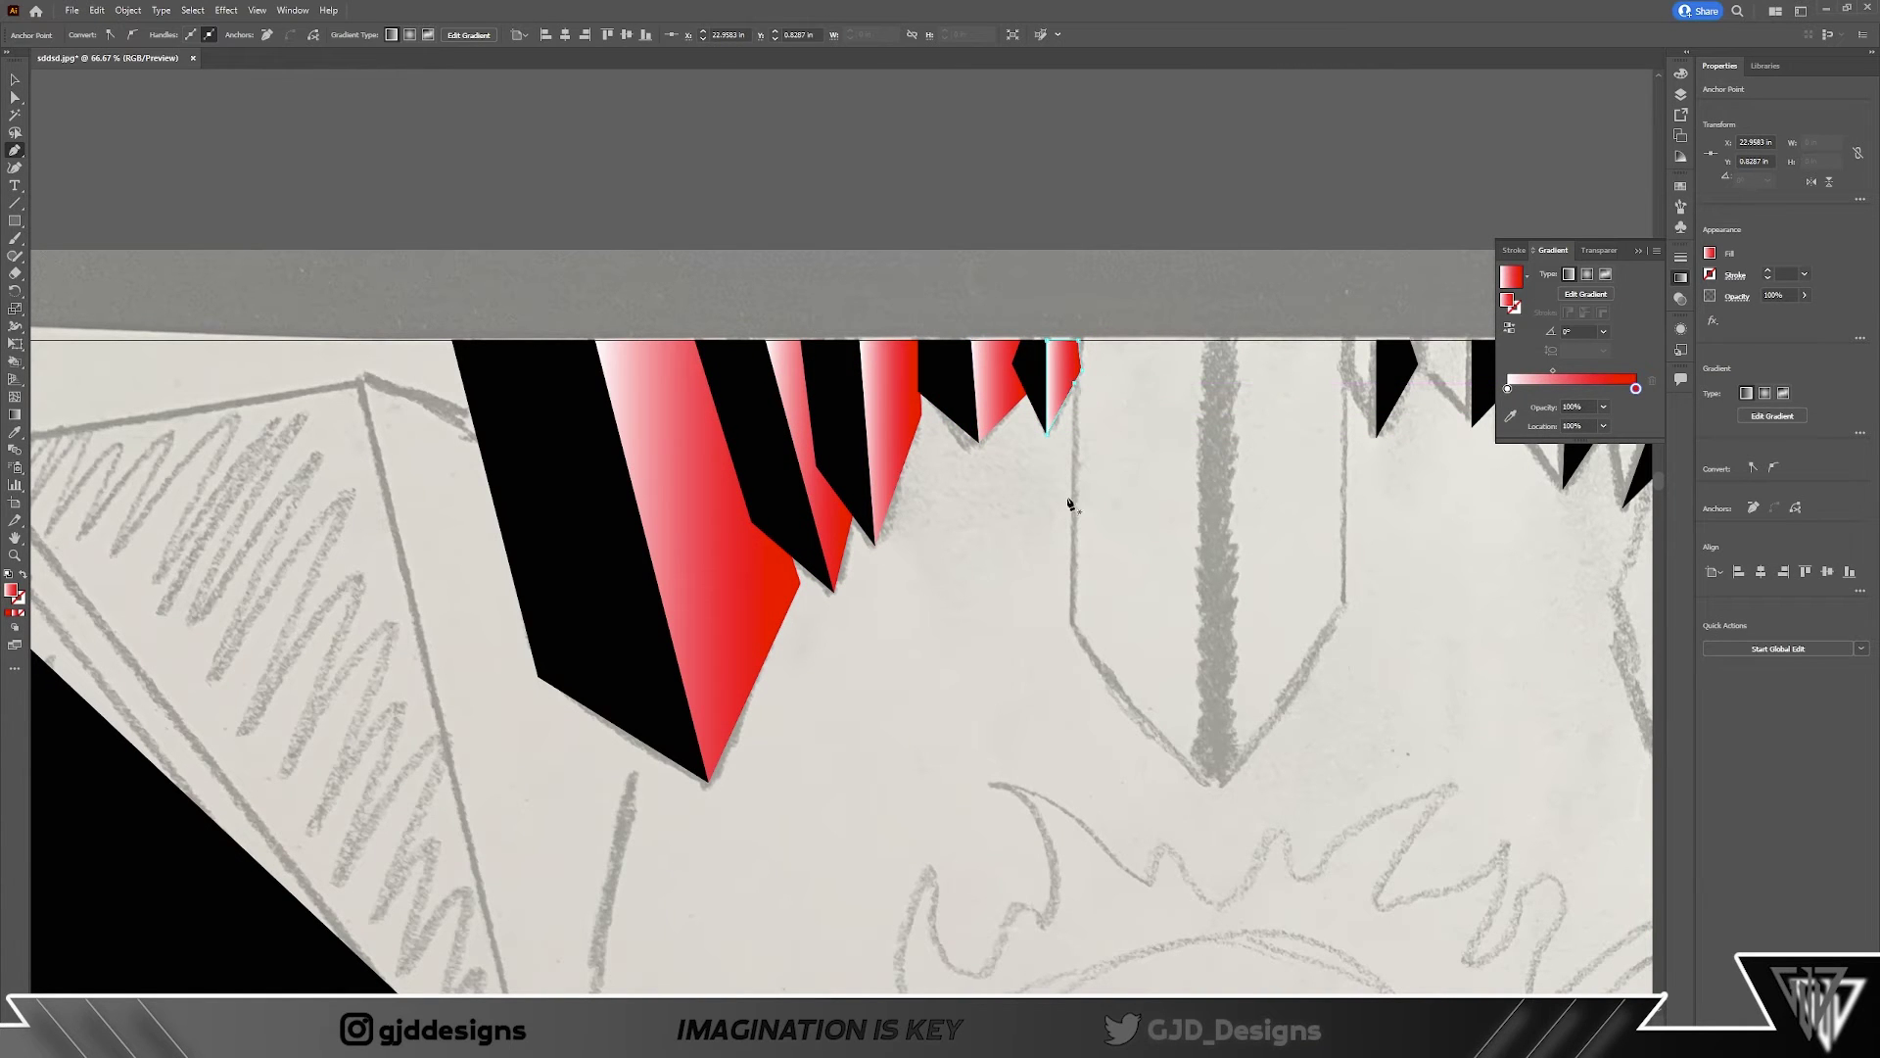
key("Return")
Step: Trace both halves of the large central hanging crystal with the white-to-red gradient, split along its middle line
left_click(1221, 779)
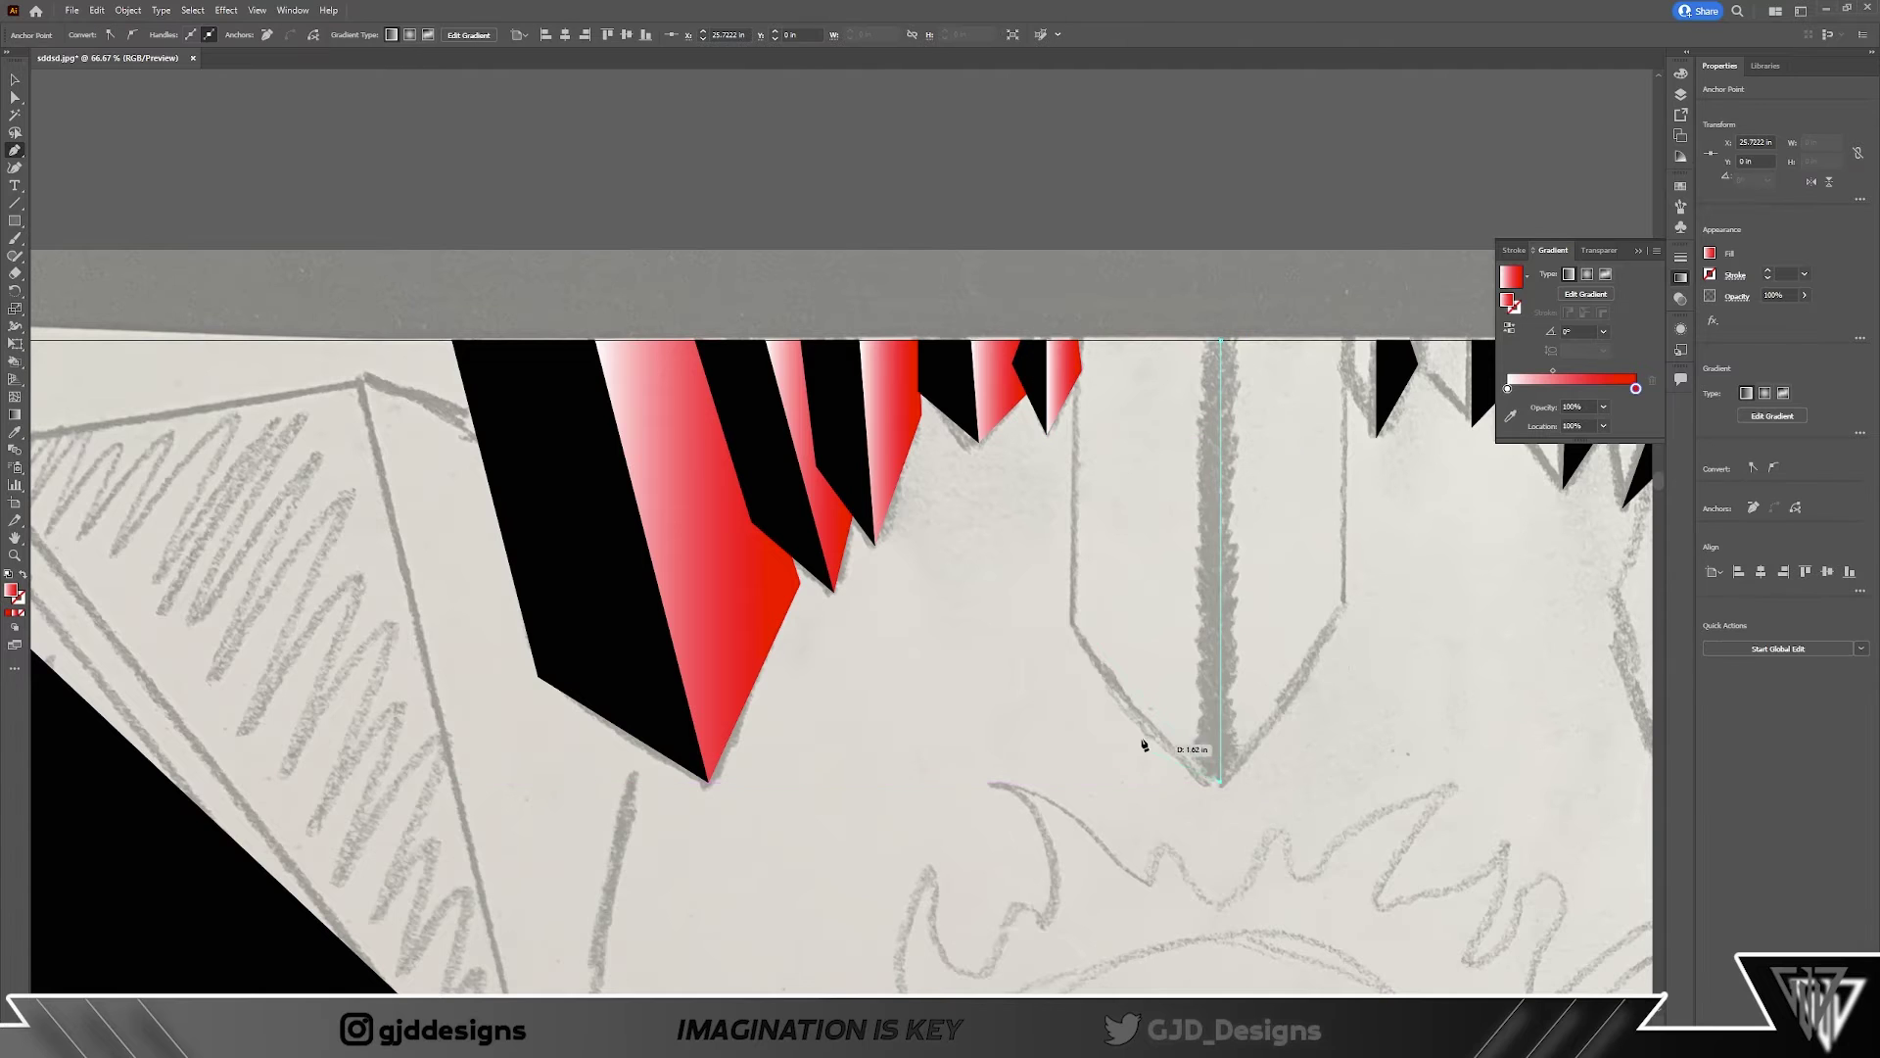
left_click(1068, 625)
left_click(1073, 340)
left_click(1220, 779)
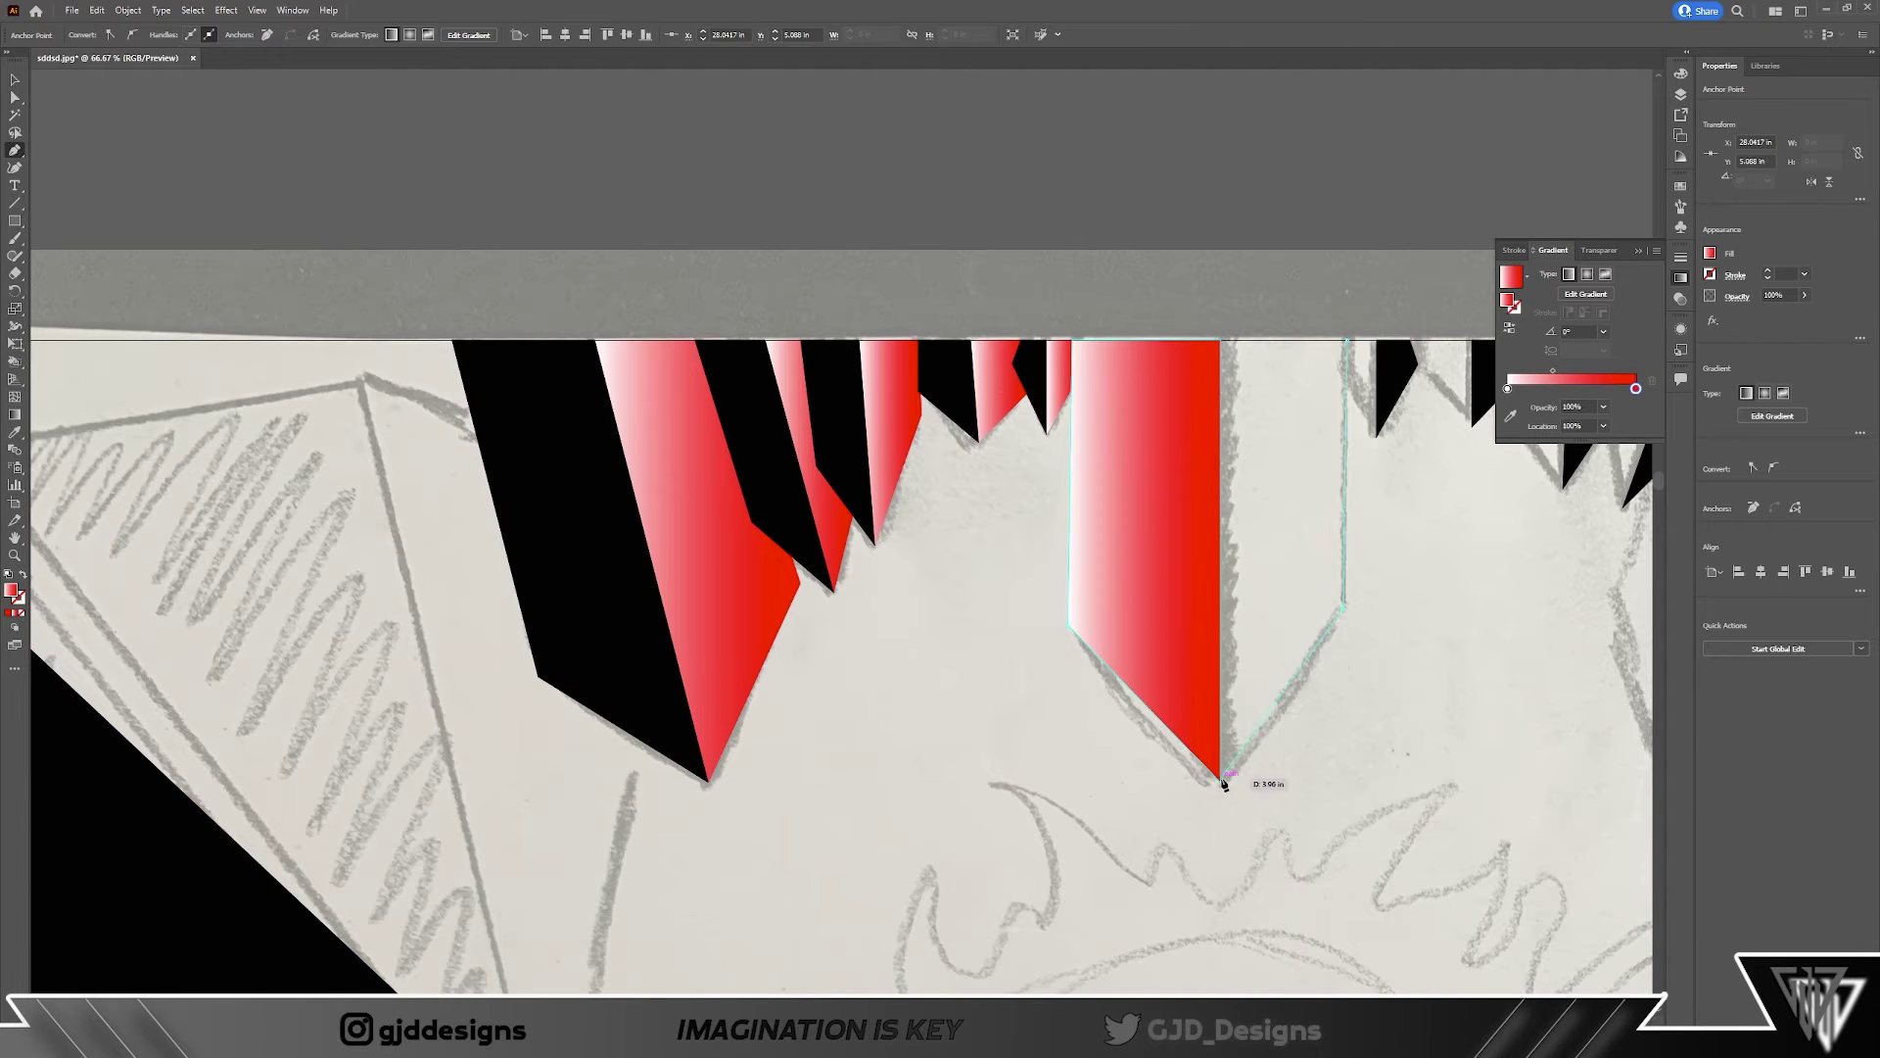
left_click(1344, 607)
Step: Give both halves of the central hanging crystal a 1 pt black stroke
key("v")
left_click(1397, 578)
scroll(1478, 725, "down", 3)
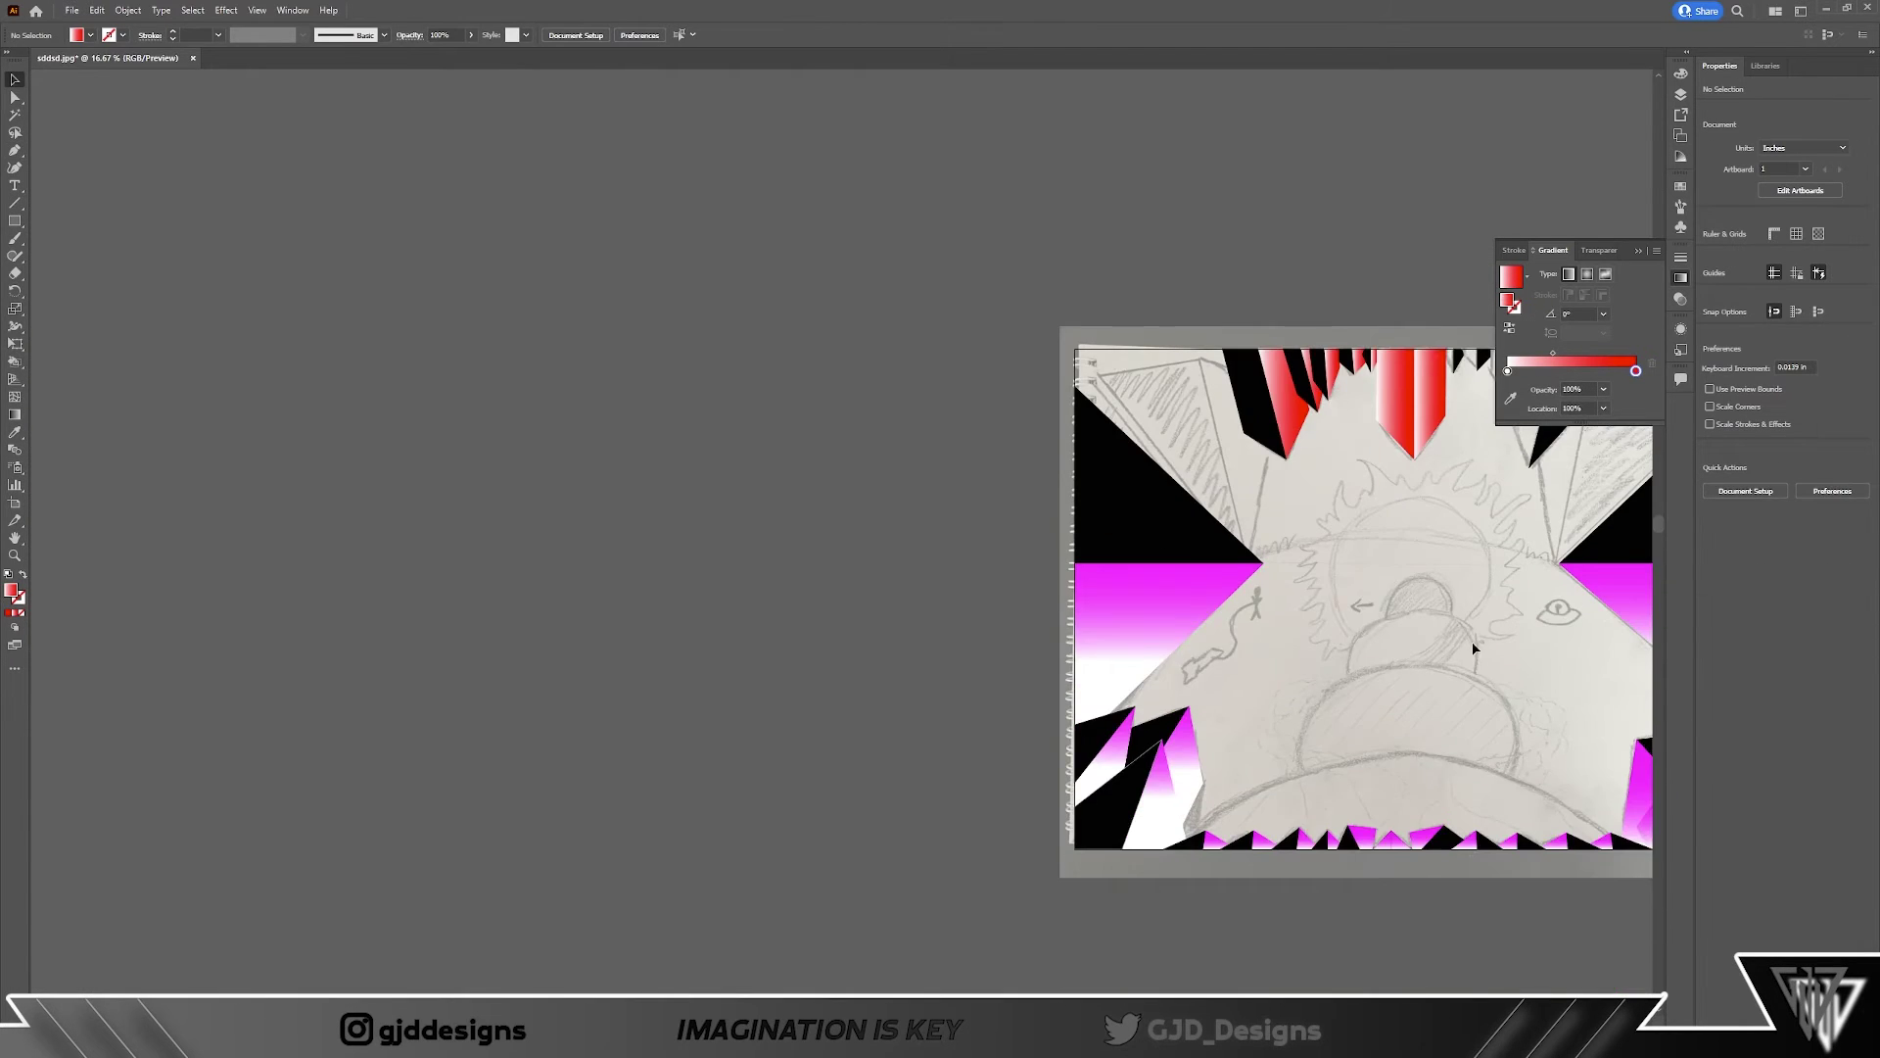
scroll(1390, 644, "up", 3)
scroll(1388, 637, "down", 1)
left_click(1155, 646)
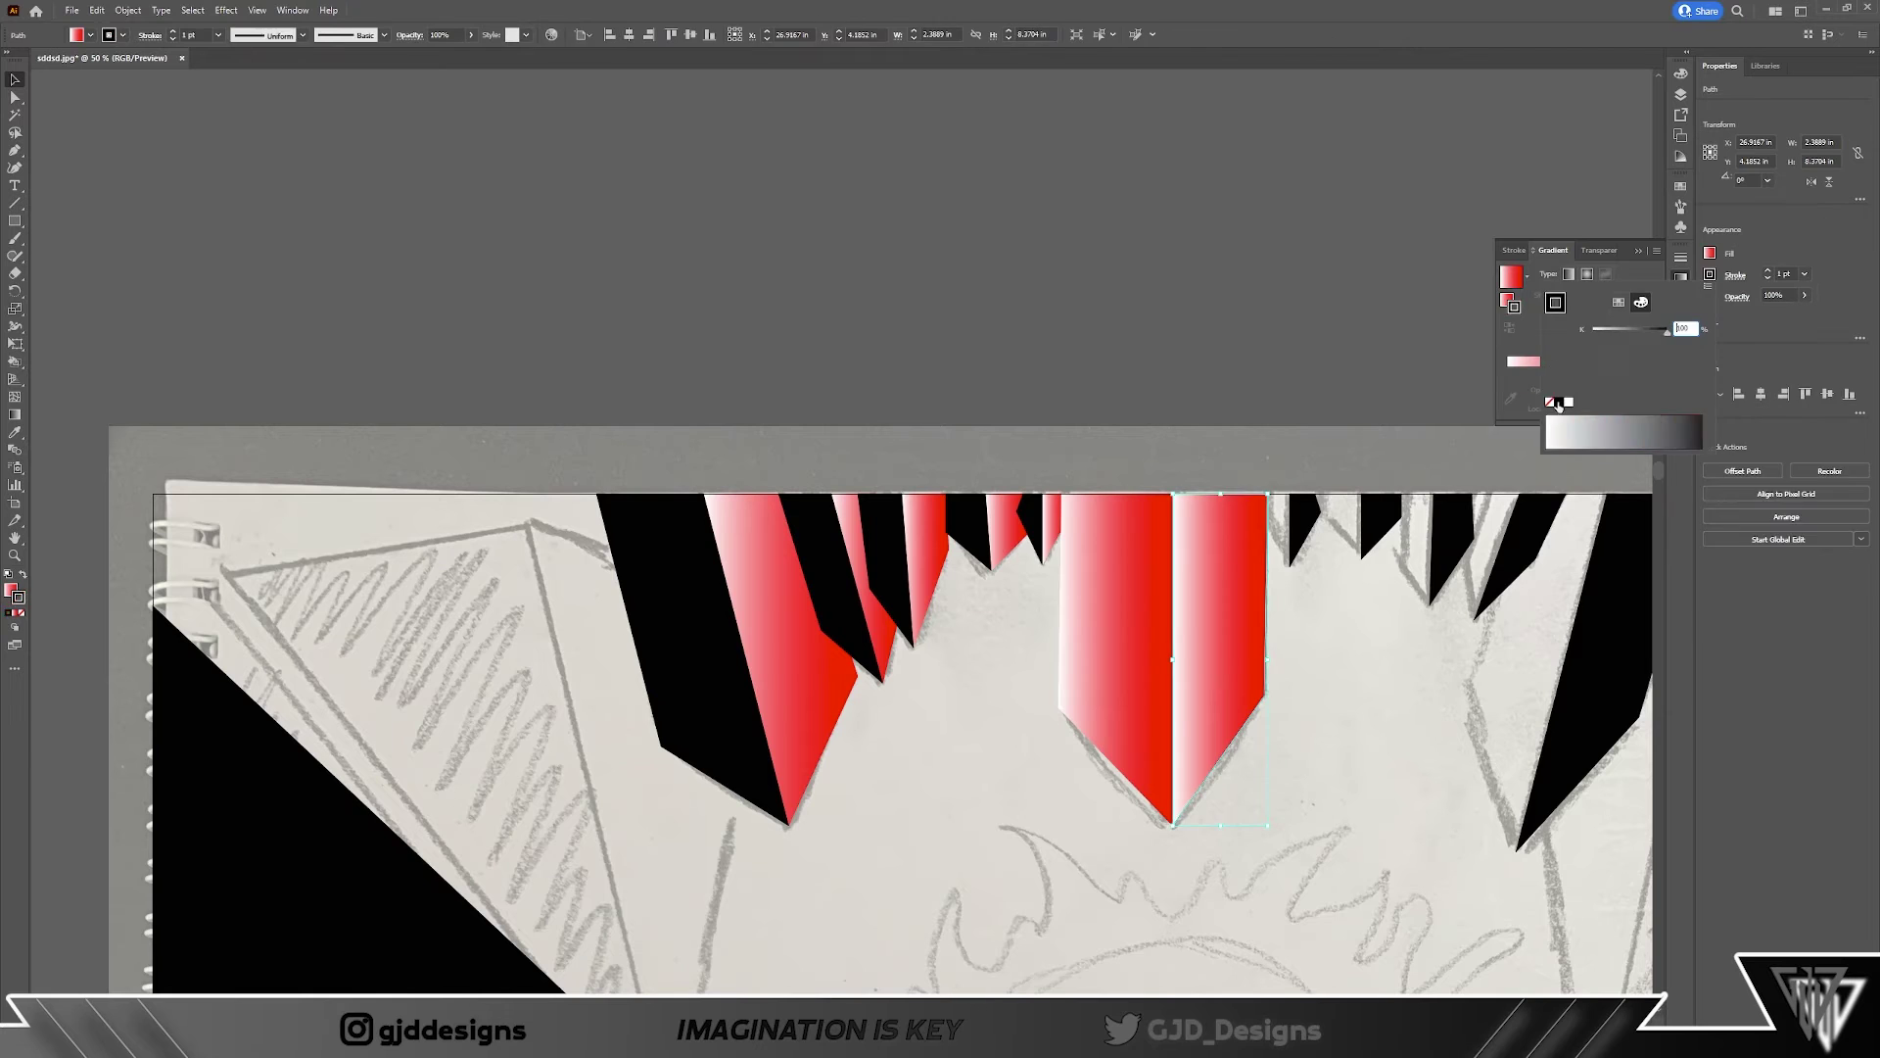
left_click(1710, 274)
left_click(1154, 831)
scroll(929, 519, "up", 3)
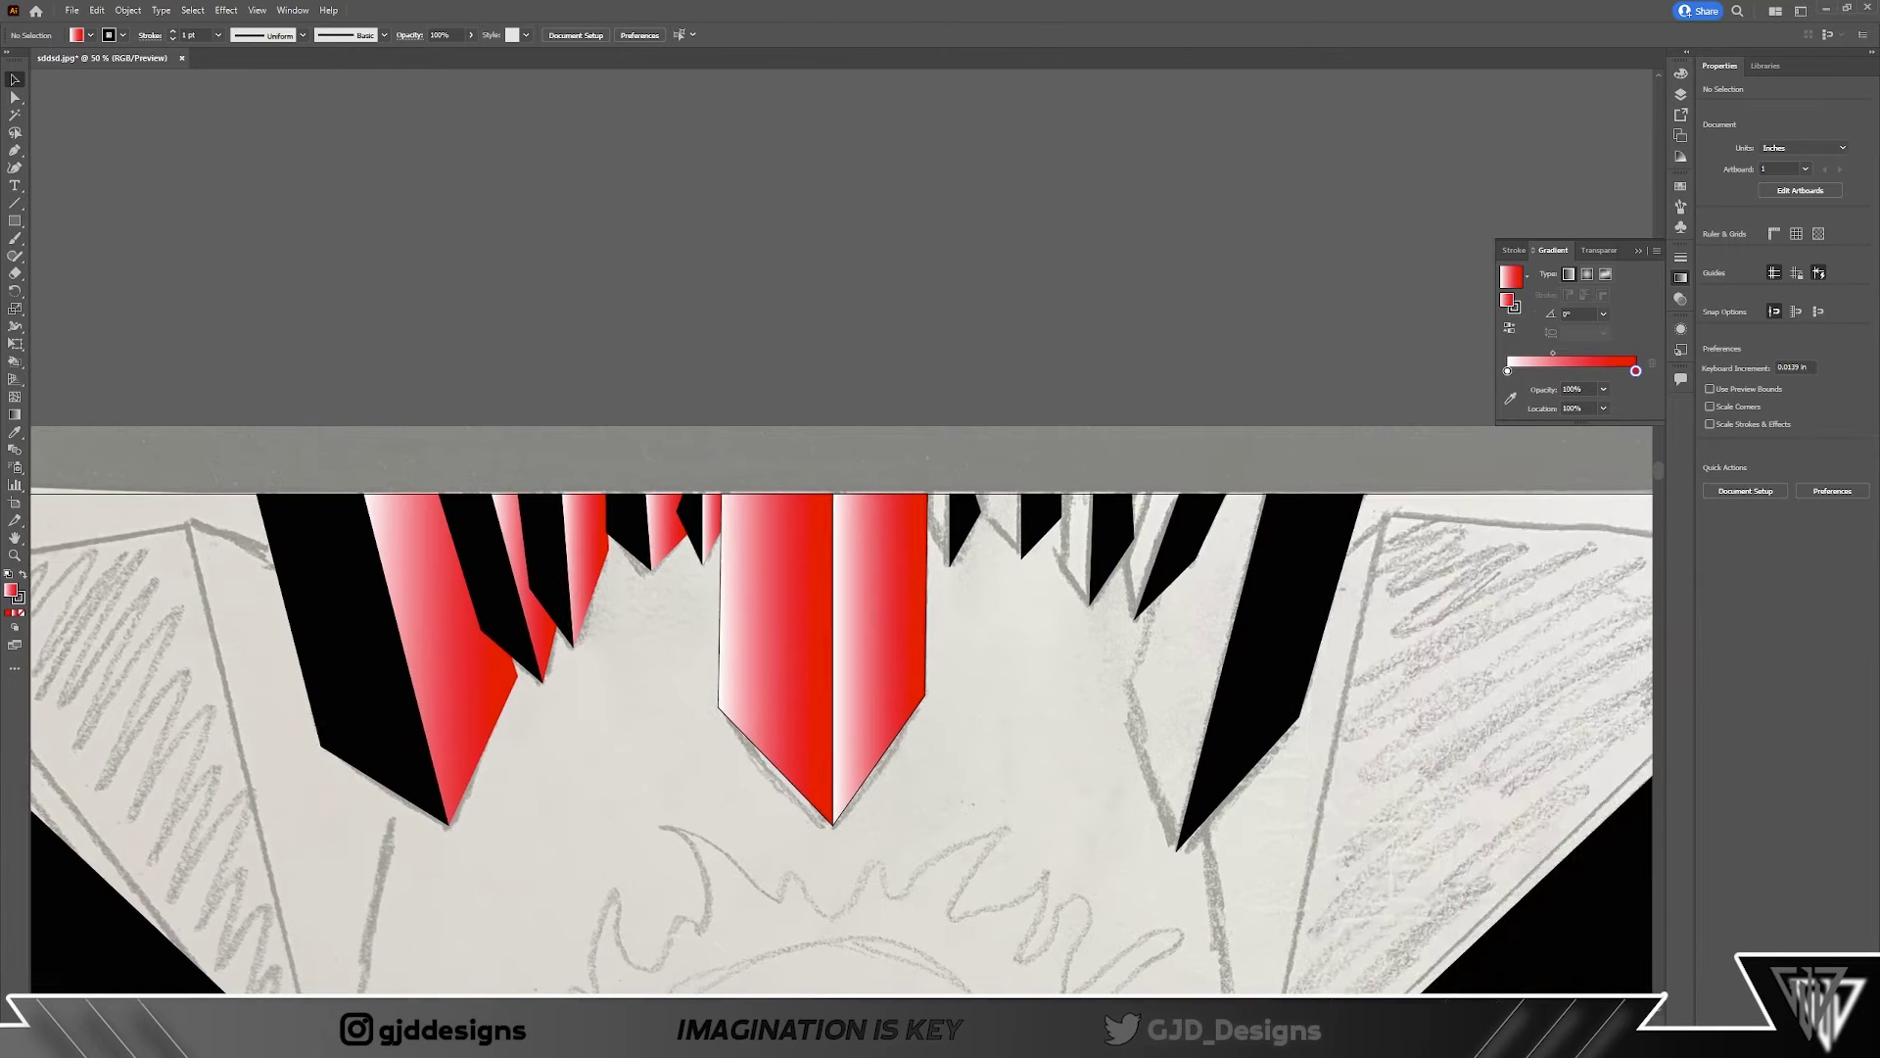
Step: Trace the red gradient faces of the first two small hanging crystals right of the central crystal
key("p")
left_click(925, 511)
left_click(923, 565)
left_click(984, 653)
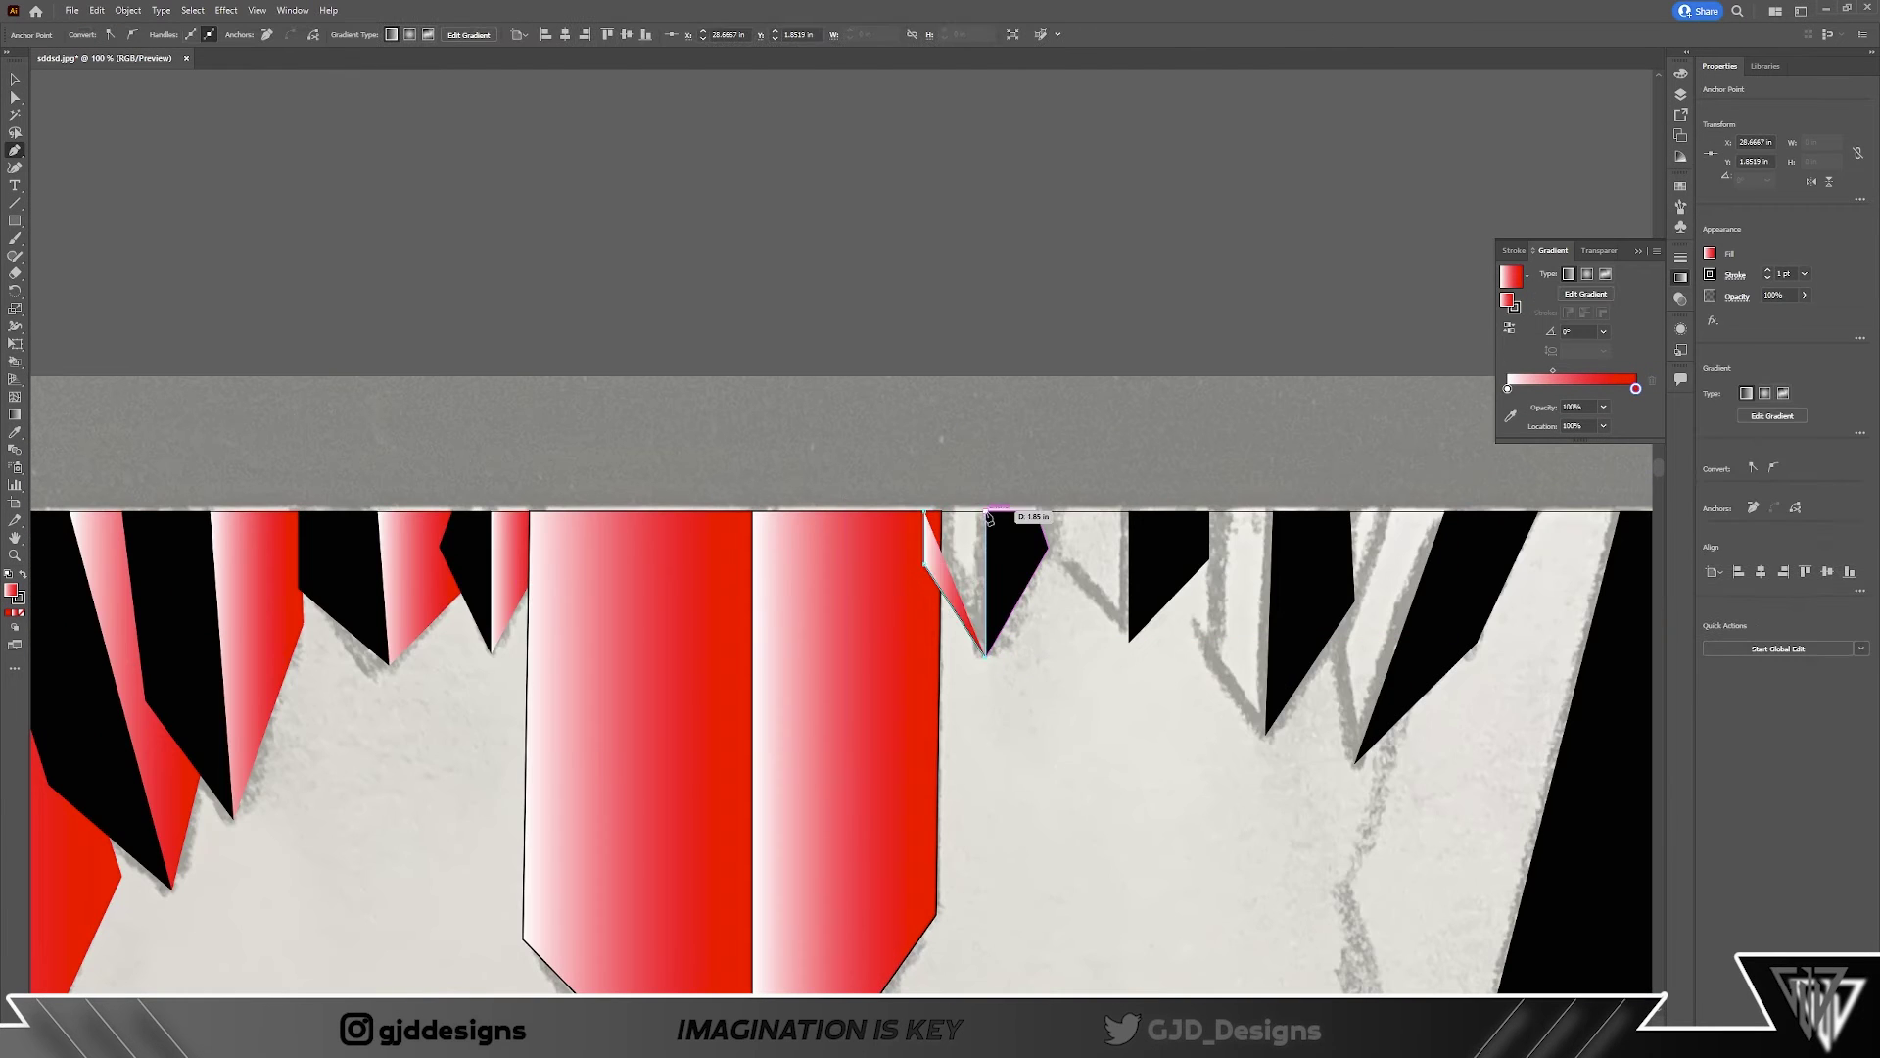
left_click(1680, 94)
left_click(1129, 512)
left_click(1129, 642)
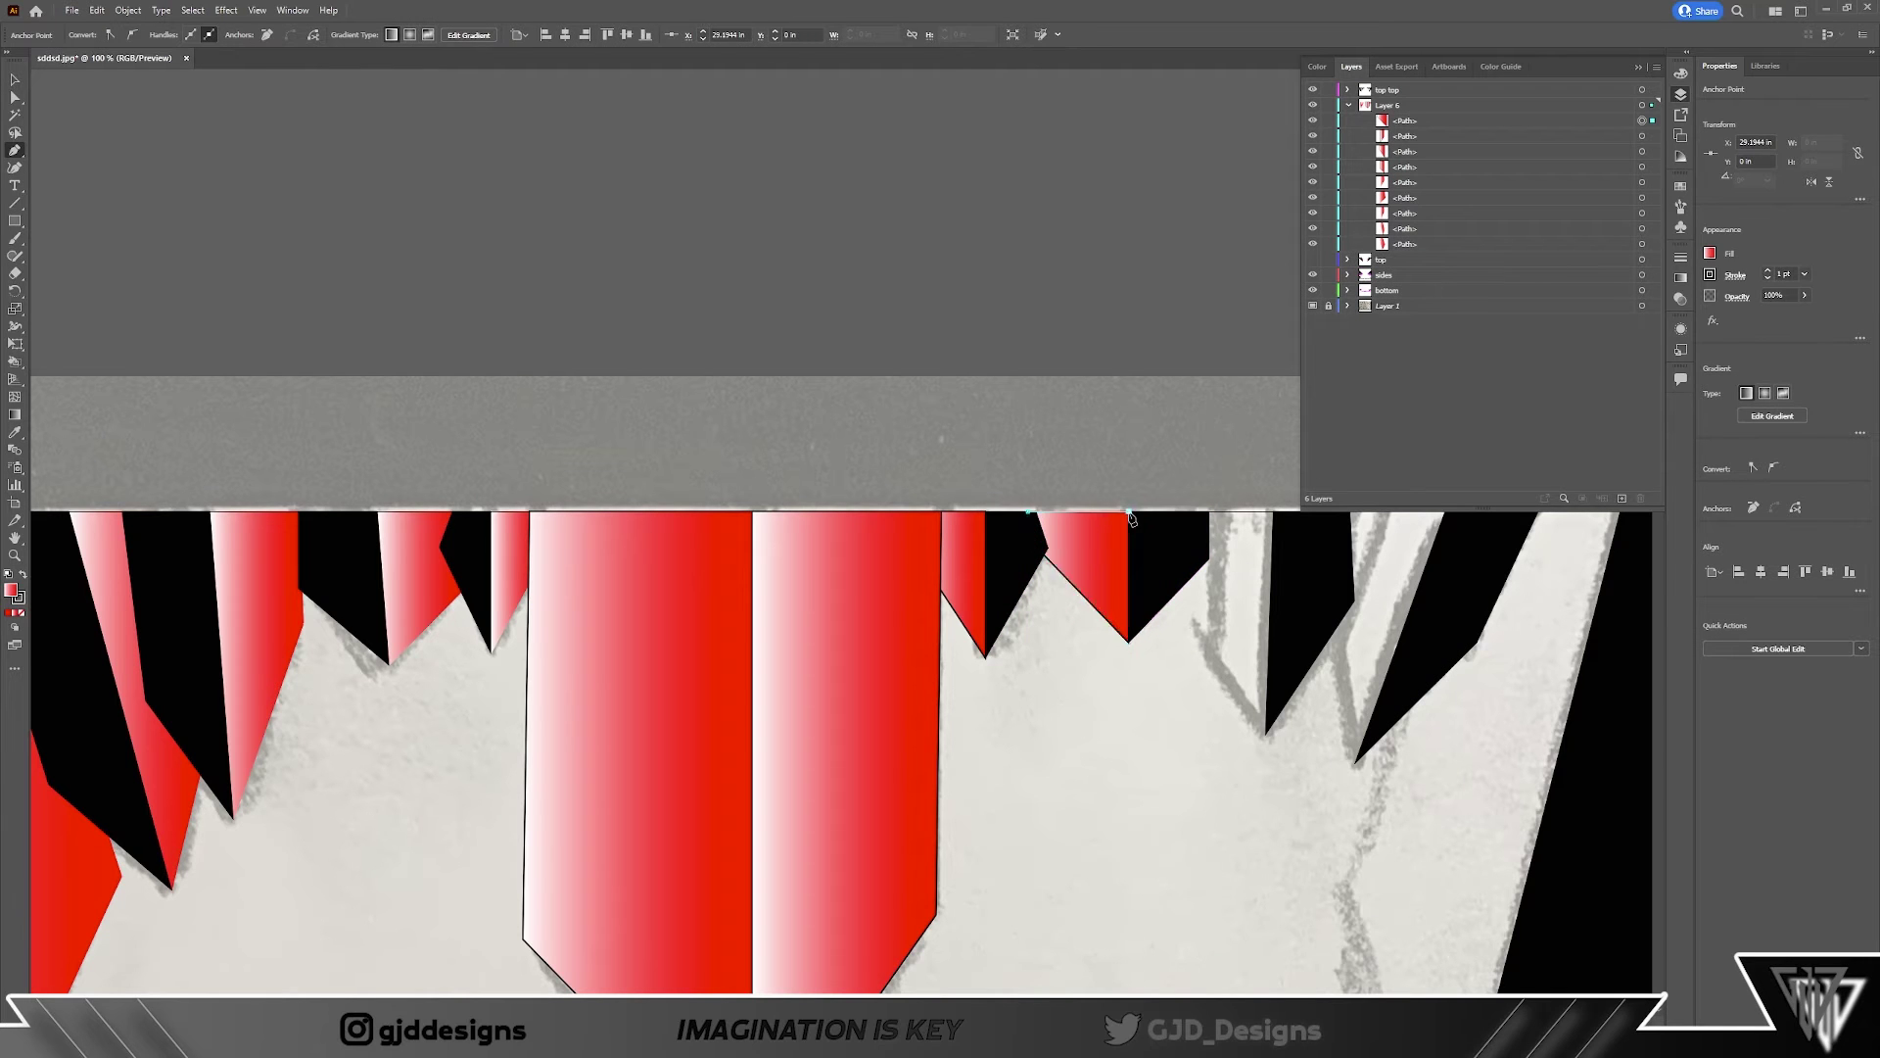
Step: Trace the red gradient faces of the third and fourth hanging crystals right of the central crystal
left_click(1211, 513)
left_click(1272, 513)
left_click(1266, 733)
left_click(1196, 636)
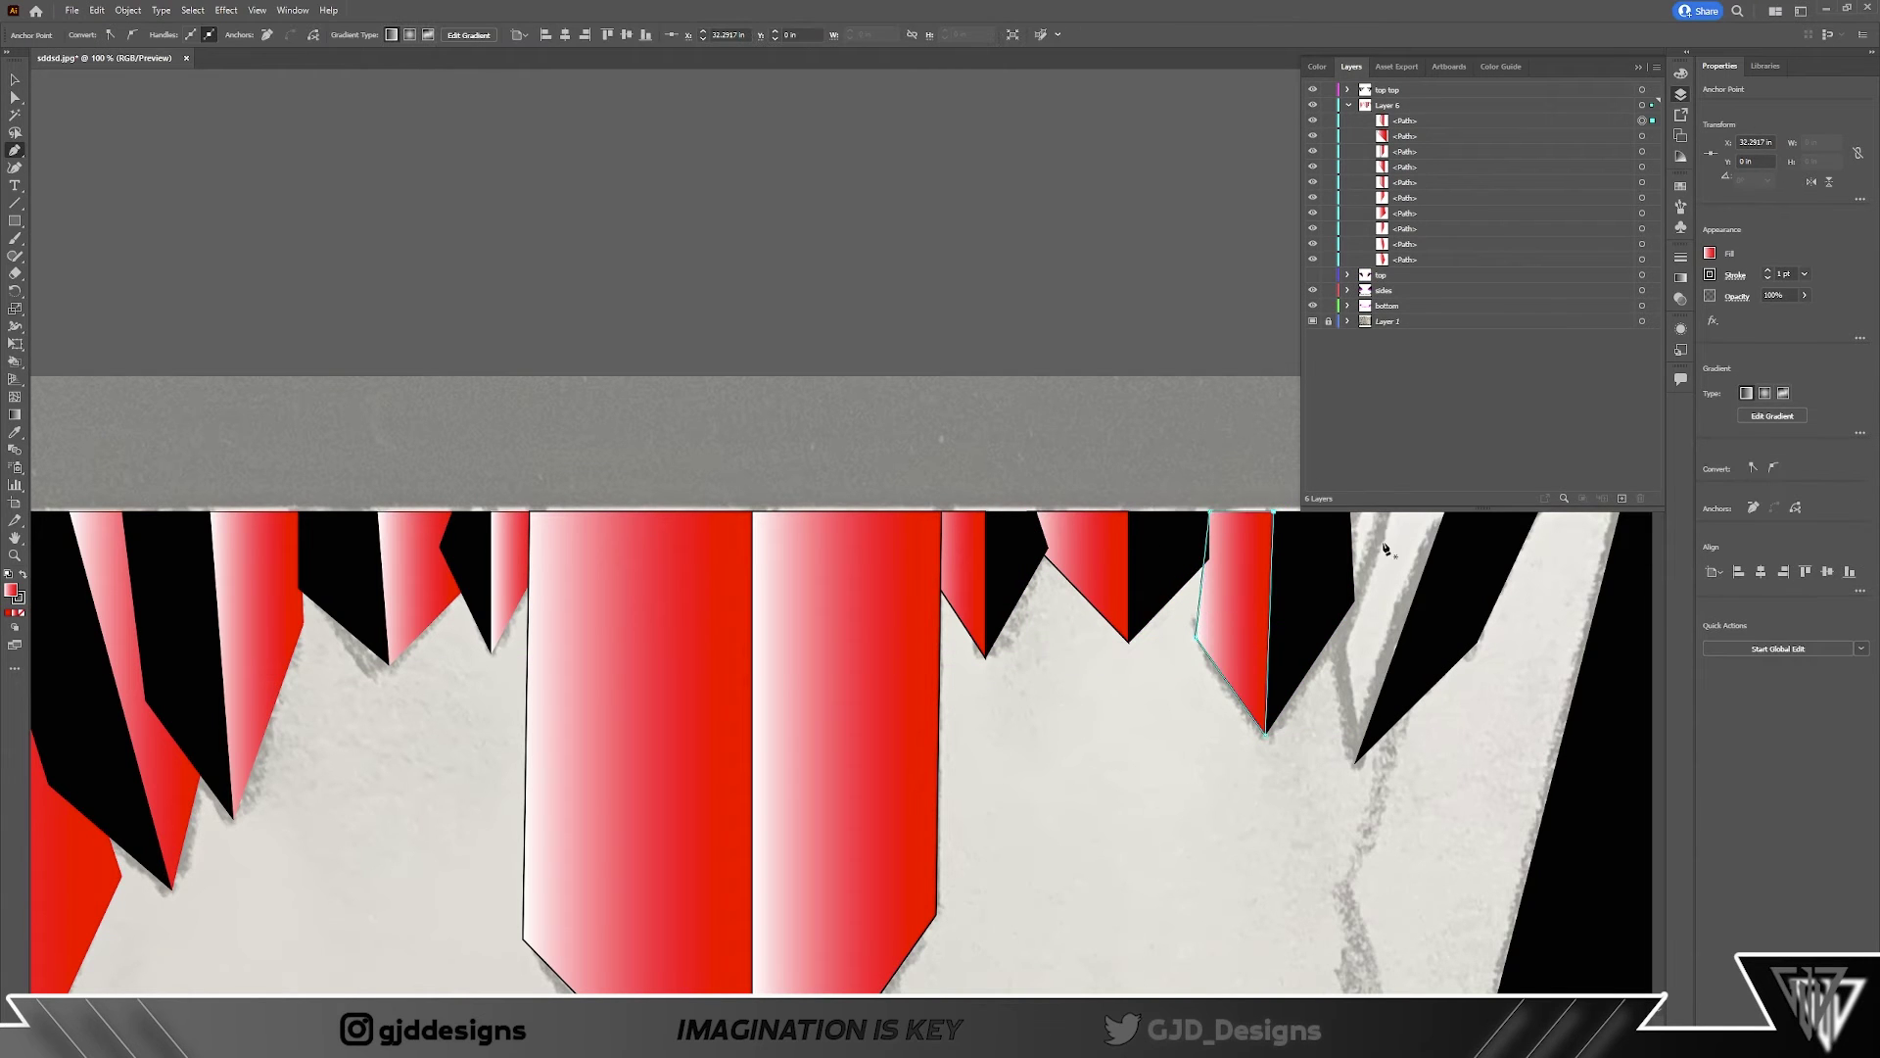
scroll(1410, 558, "up", 1)
left_click(1378, 565)
left_click(1442, 565)
left_click(1355, 816)
left_click(1324, 674)
left_click(1379, 565)
Step: Trace the red gradient face of the large right hanging crystal and show the top layer again
scroll(1566, 774, "down", 2)
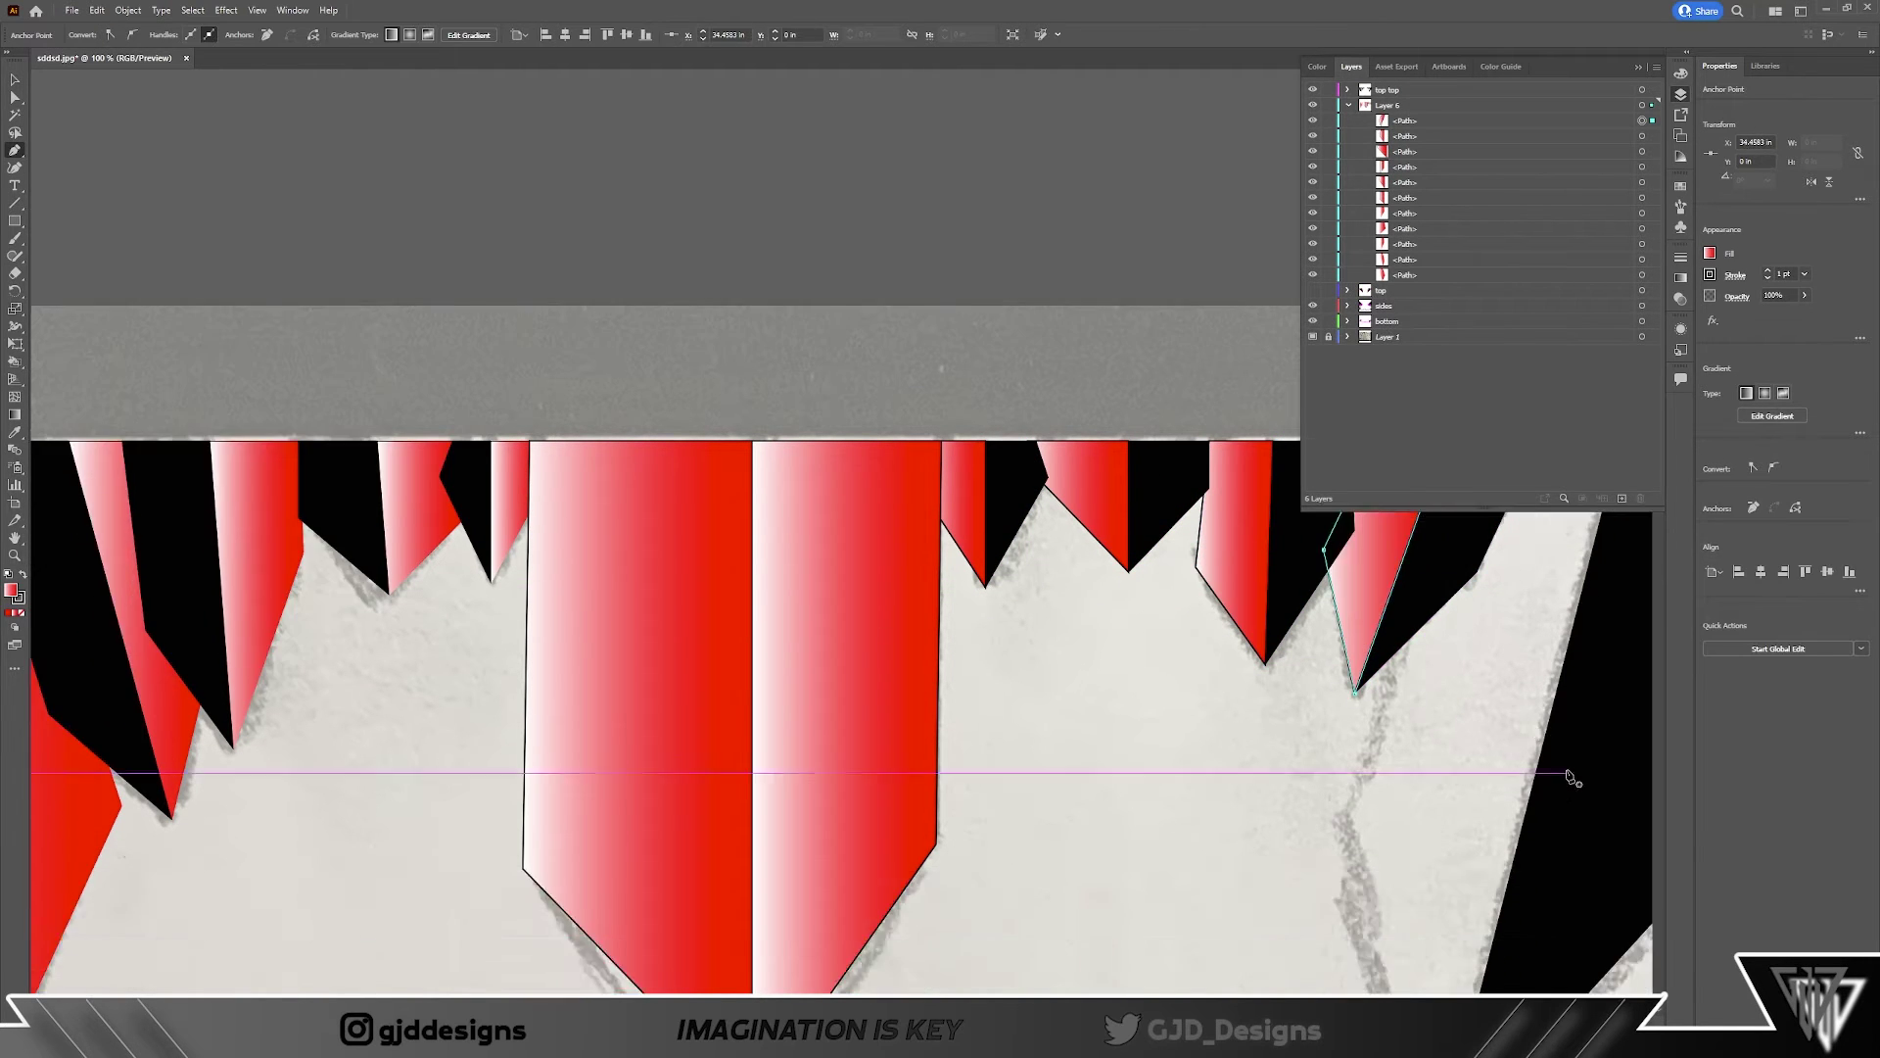
scroll(1570, 776, "down", 3)
left_click(1226, 639)
scroll(1312, 708, "down", 1)
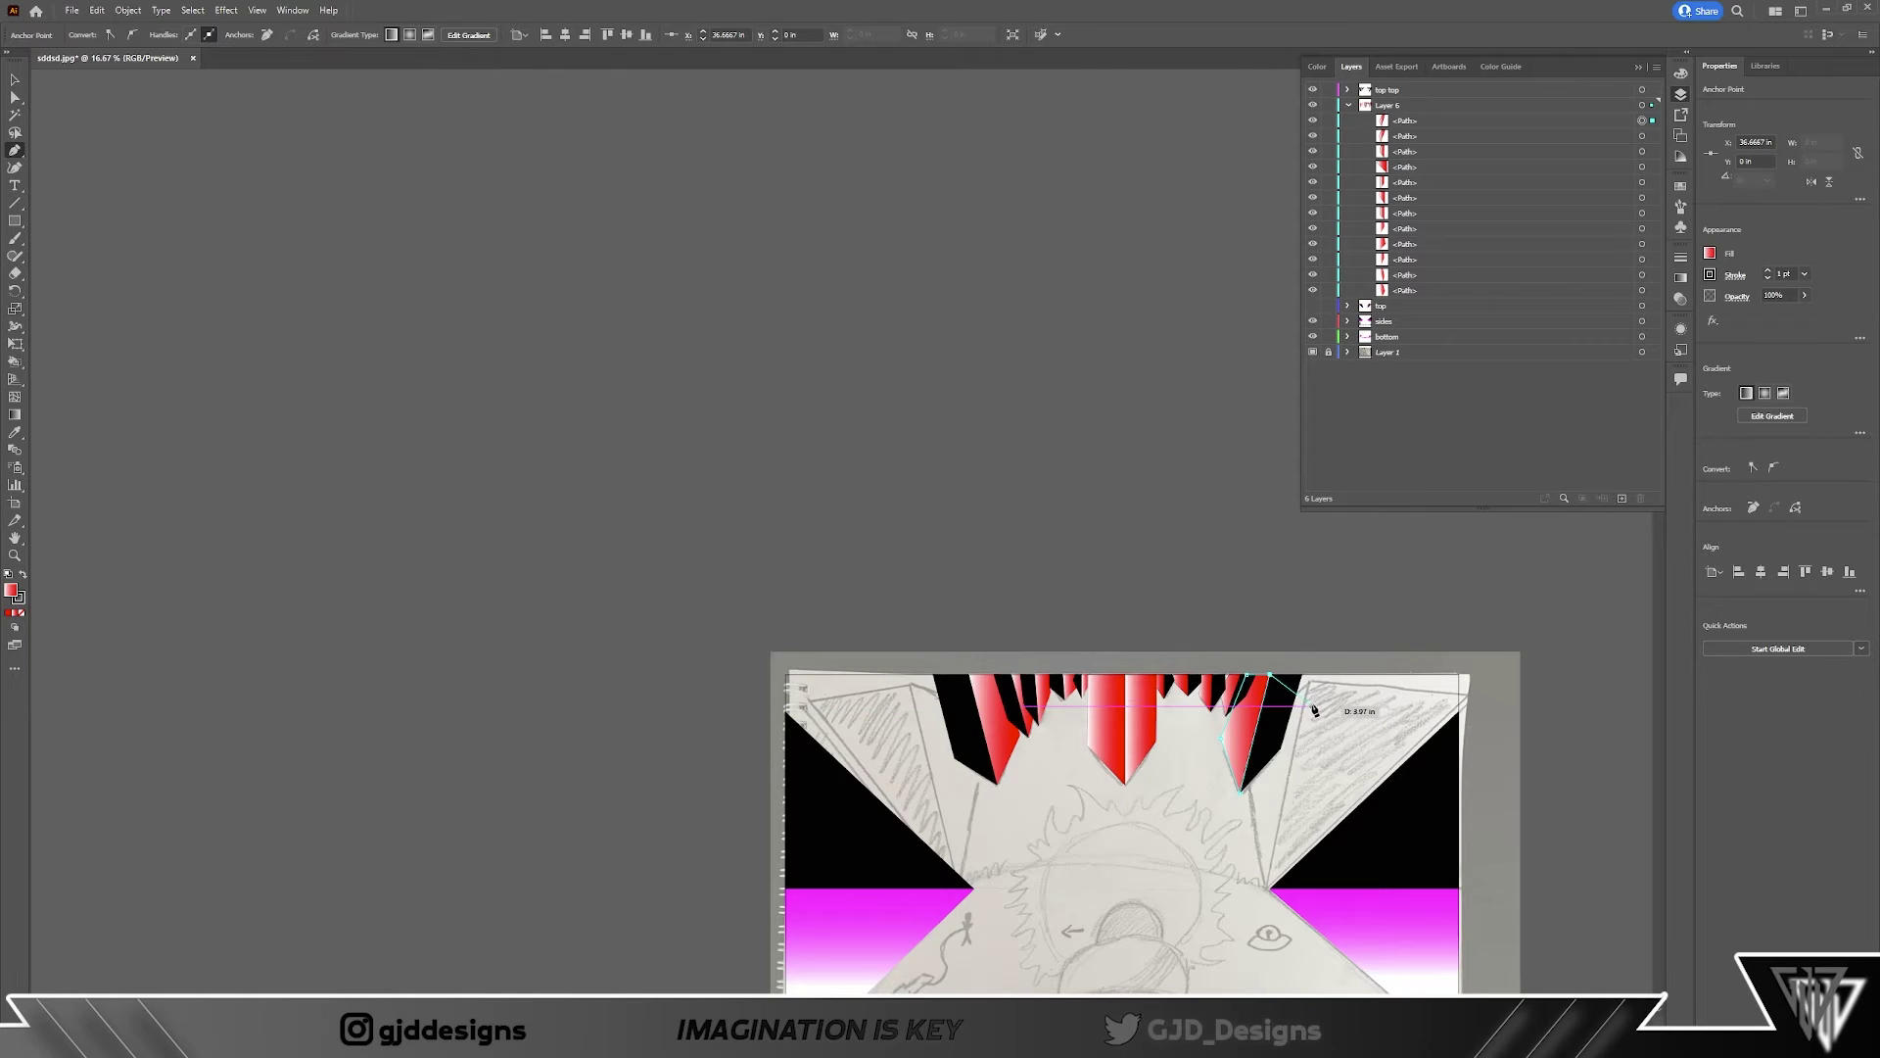
scroll(1314, 709, "down", 2)
key("v")
key("ctrl+shift+a")
scroll(784, 604, "down", 1)
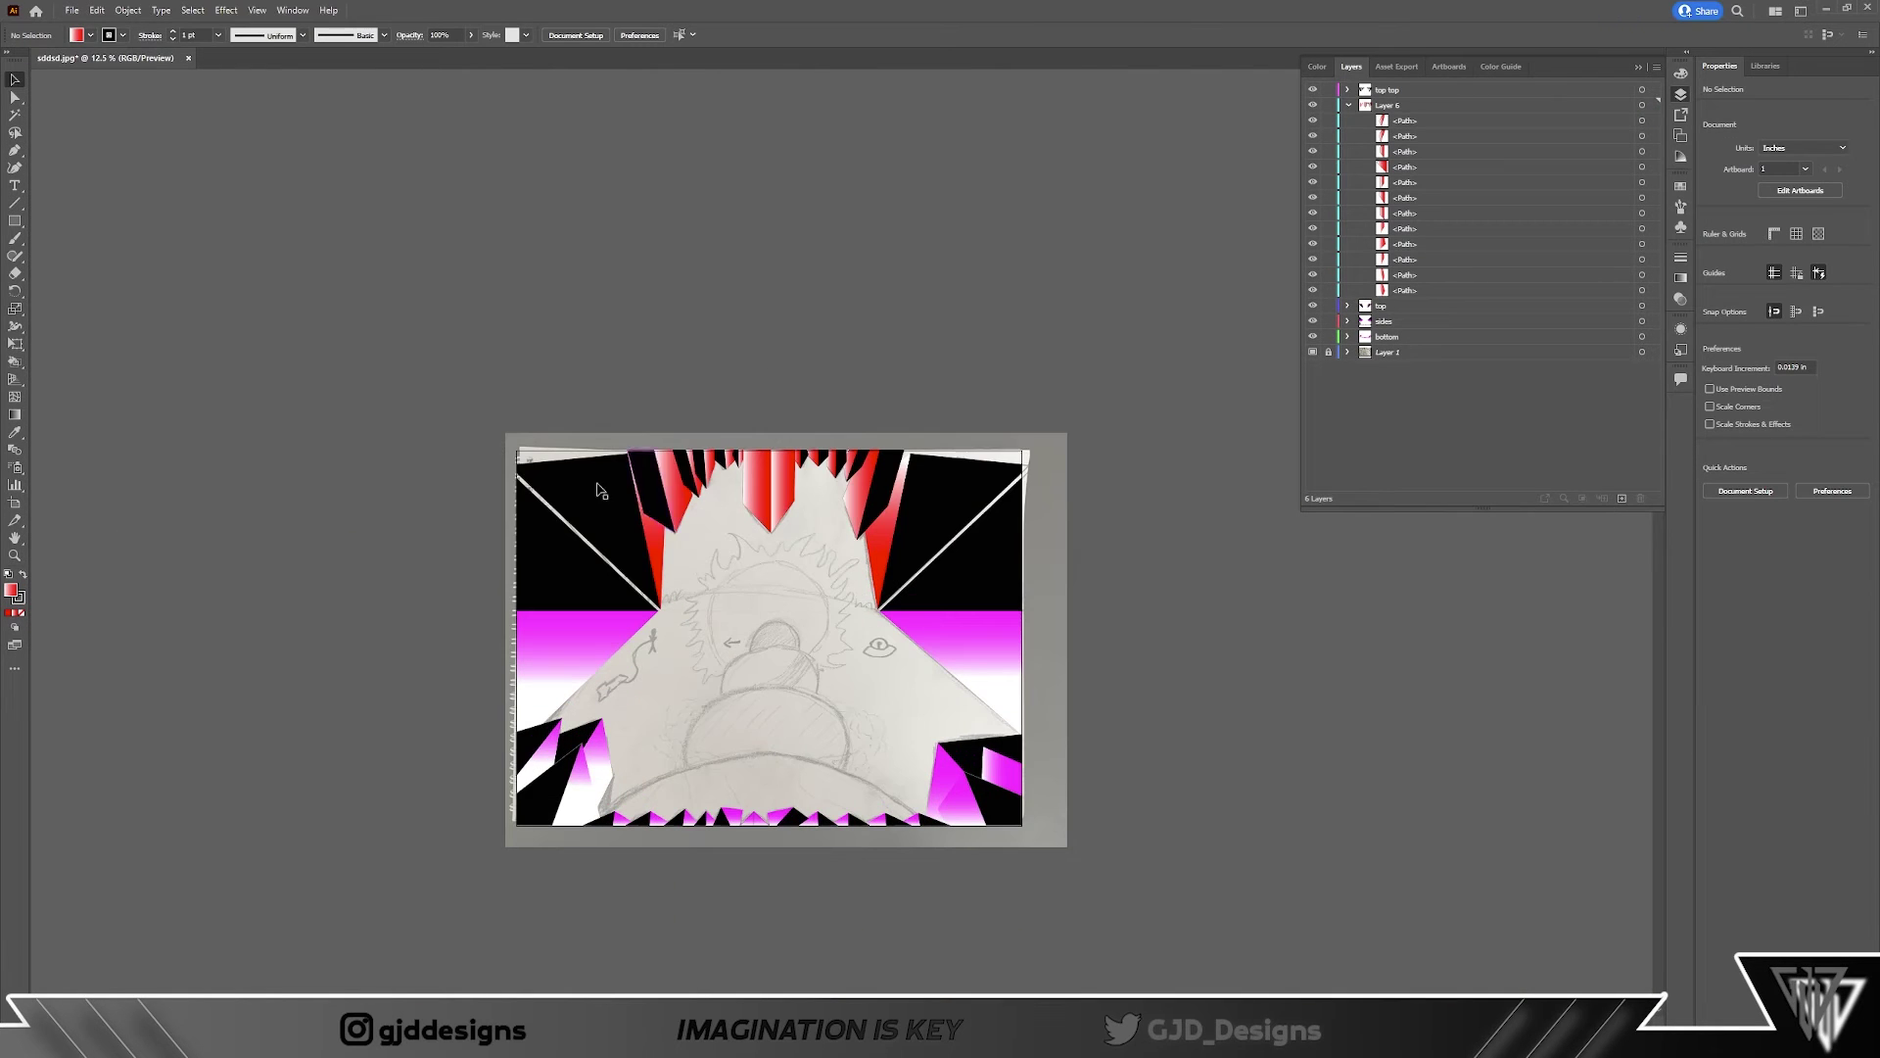
Step: Save the artwork as an Adobe Illustrator file named "wacky cubes 3"
left_click(71, 9)
left_click(108, 138)
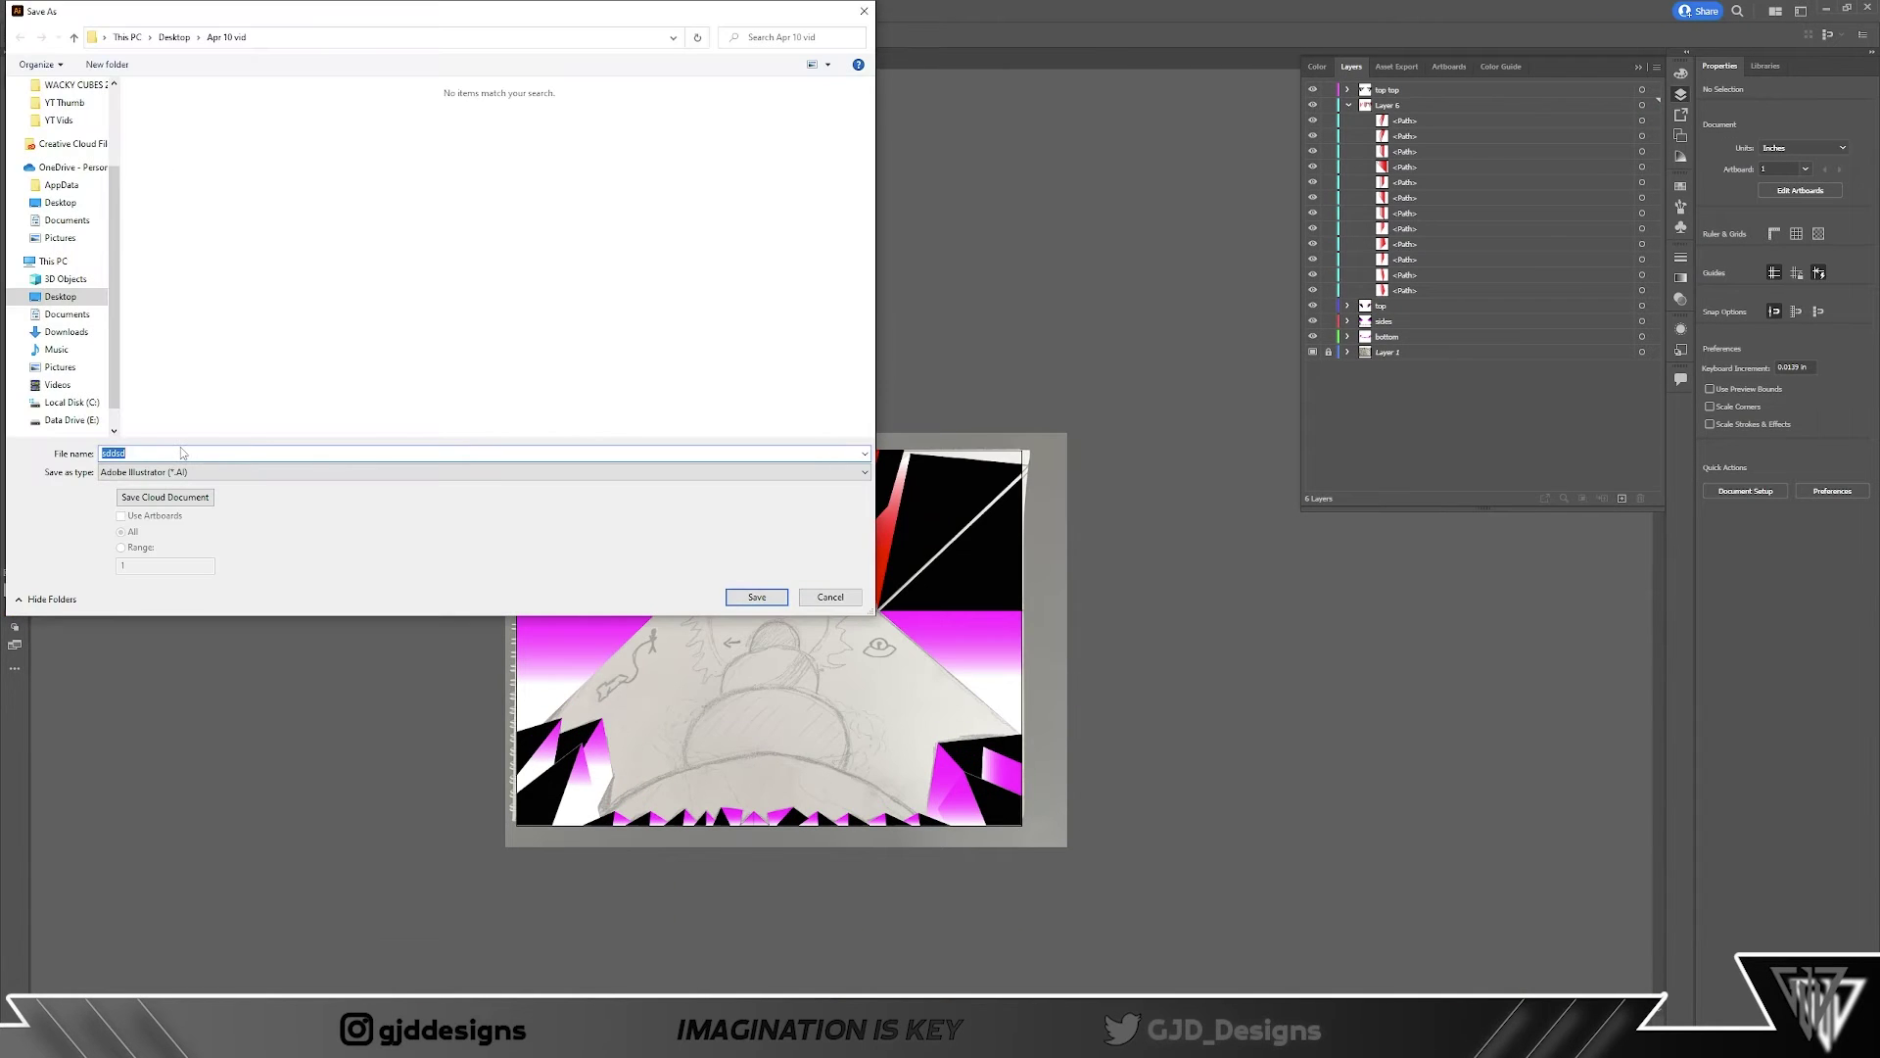
left_click(757, 597)
scroll(826, 695, "up", 2)
scroll(713, 626, "down", 1)
scroll(697, 528, "down", 1)
scroll(699, 533, "down", 2)
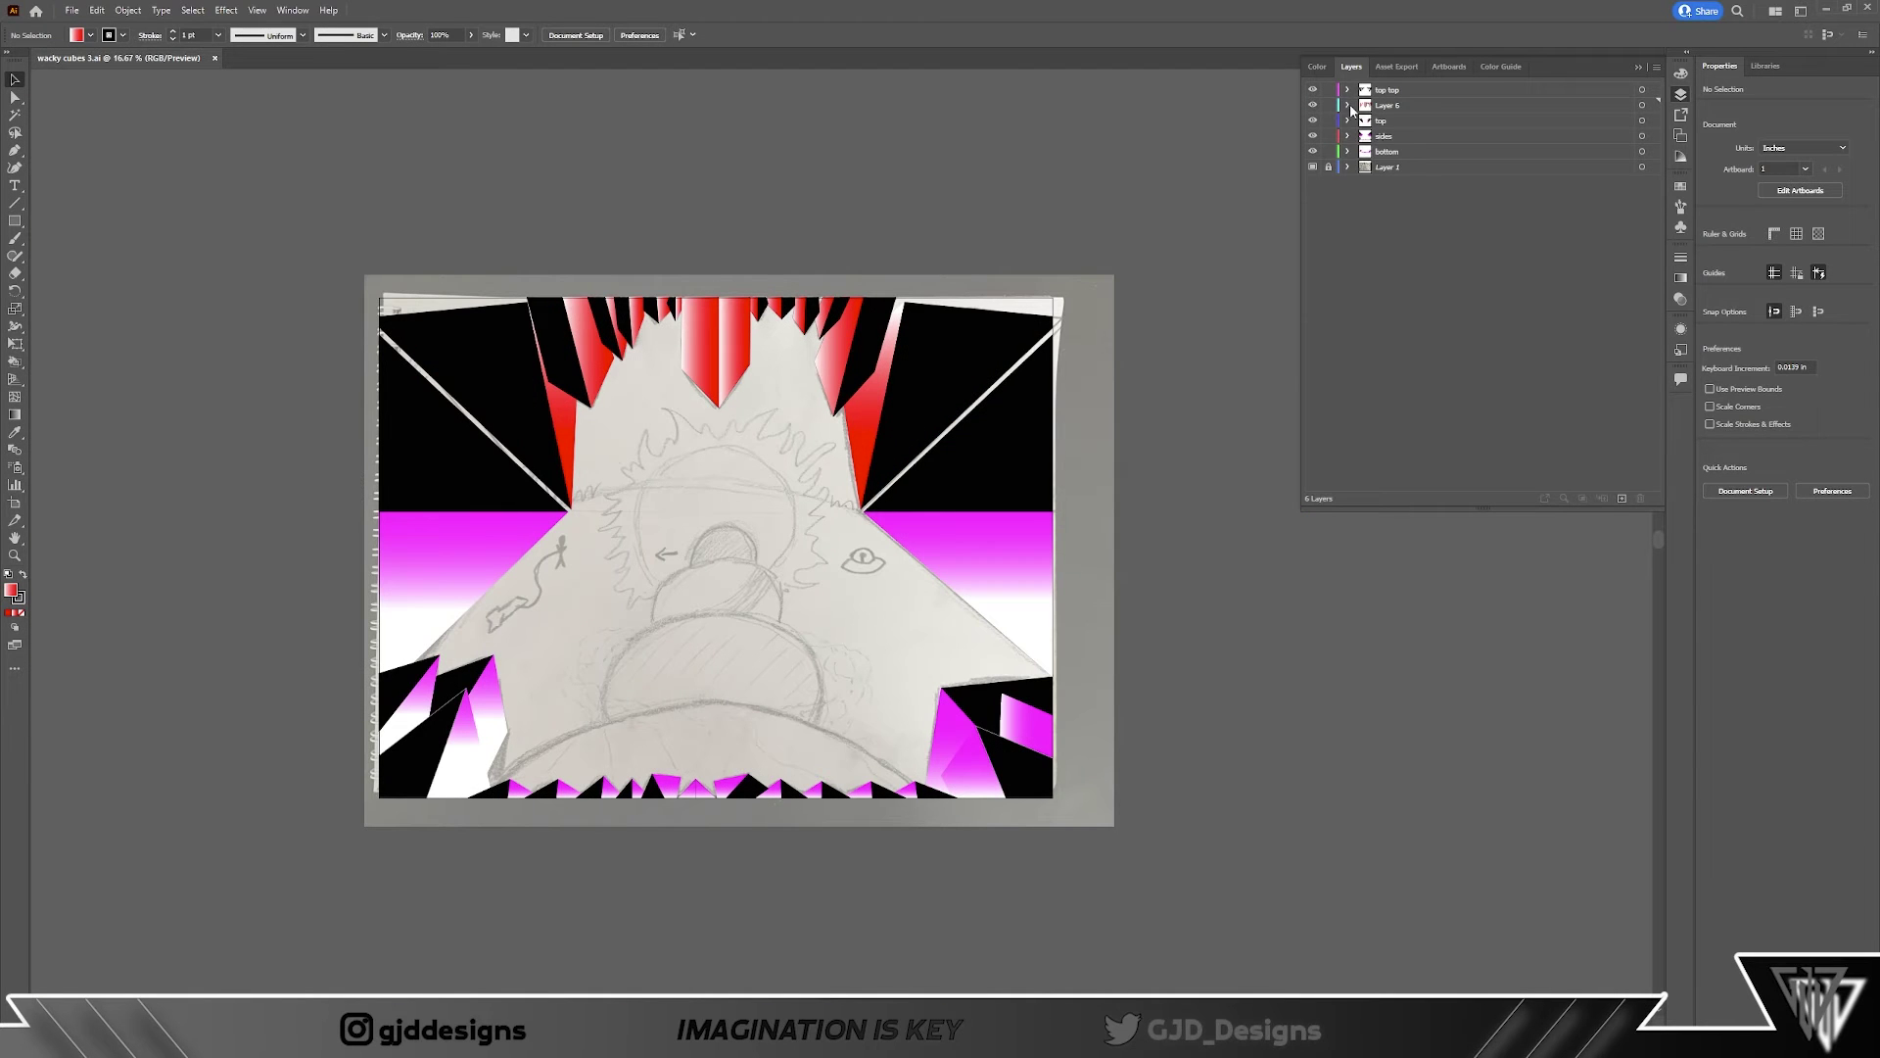
Step: Draw an ellipse about 52.5 by 42.2 in on a new layer above the sketch, position it as the hill and fill it orange
left_click(14, 221)
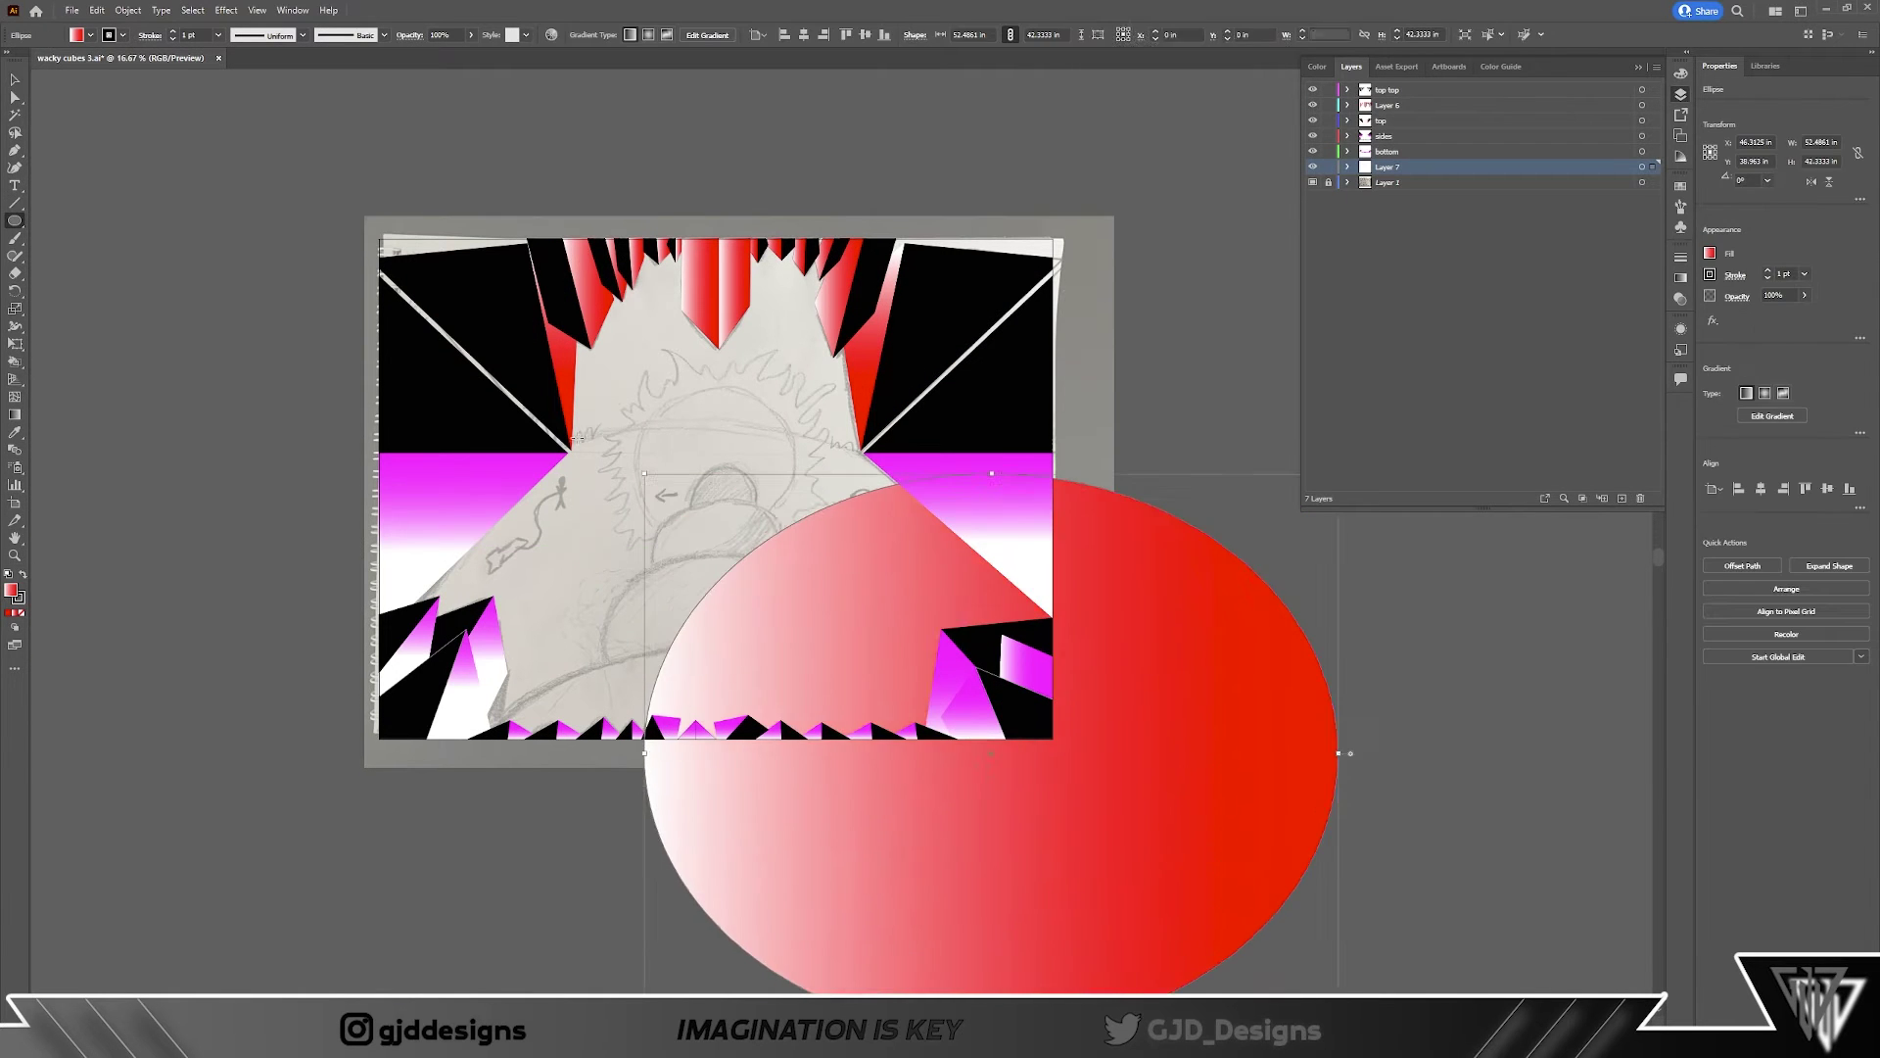
left_click_drag(857, 613, 603, 564)
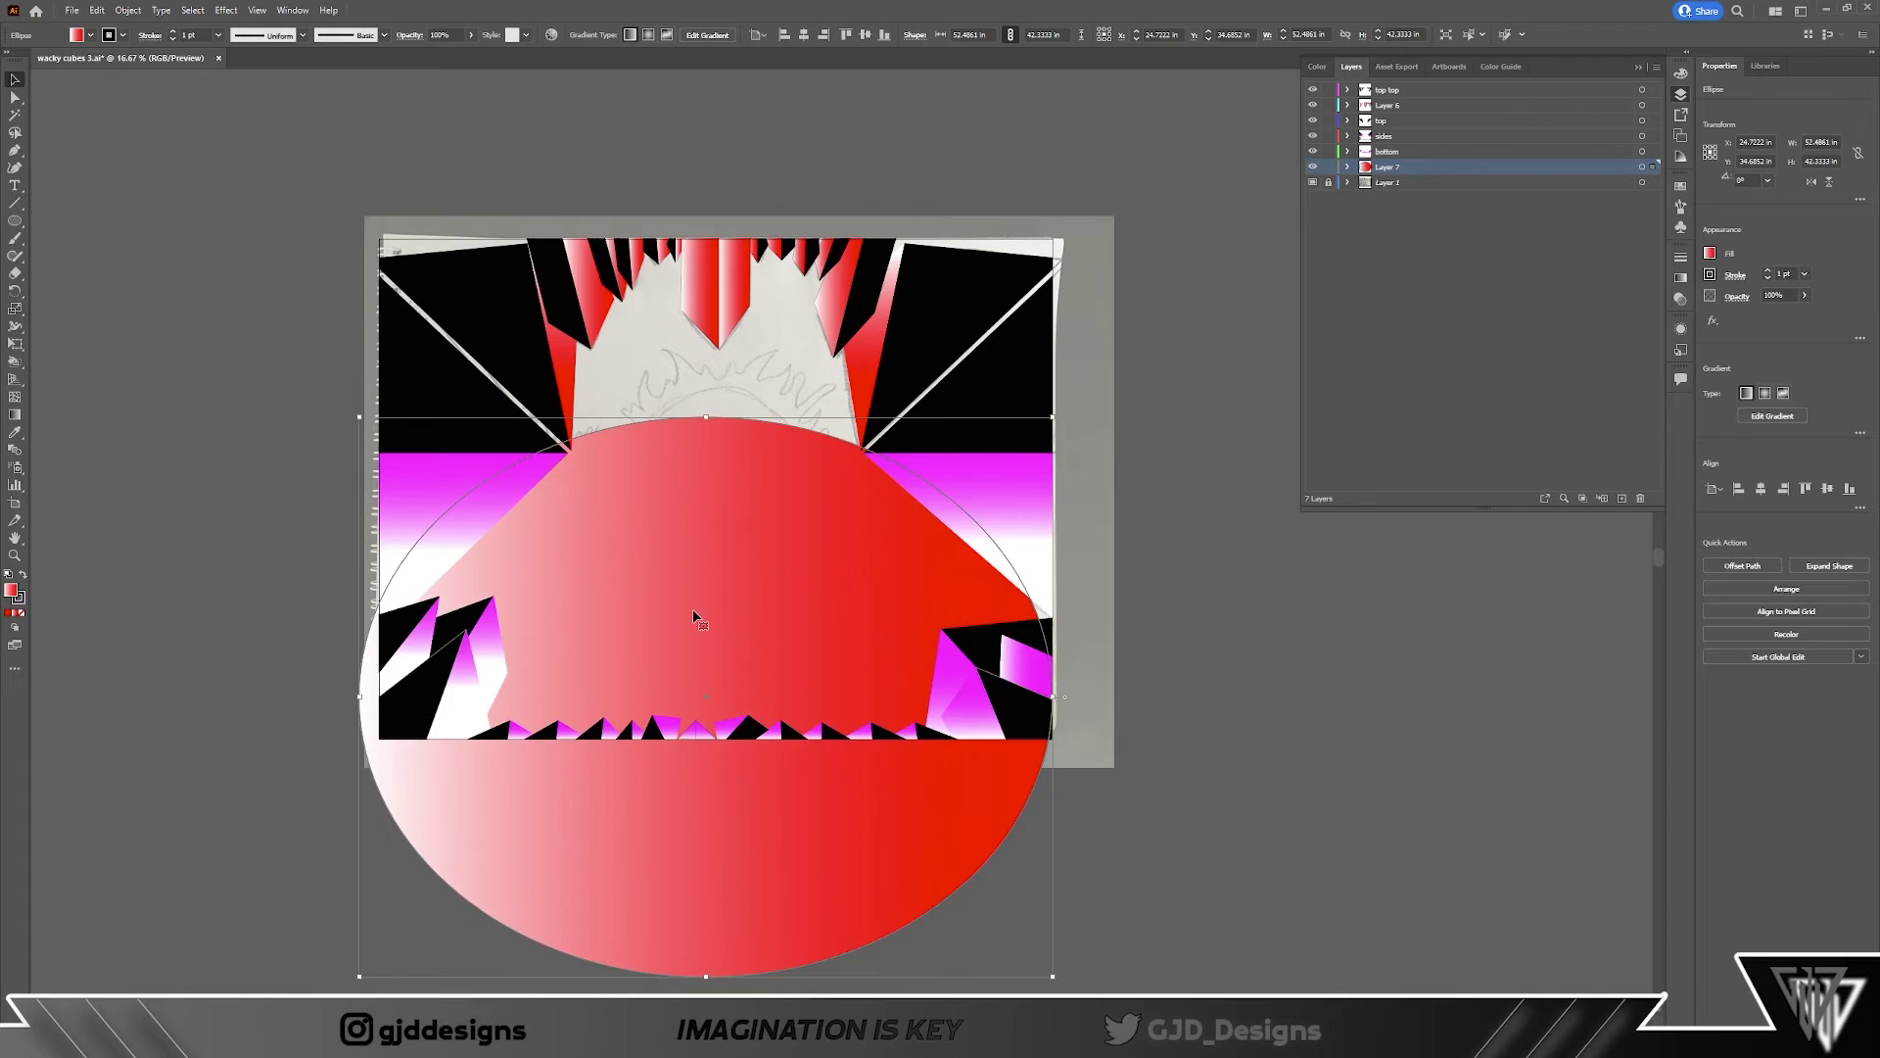
double_click(10, 588)
left_click(1092, 428)
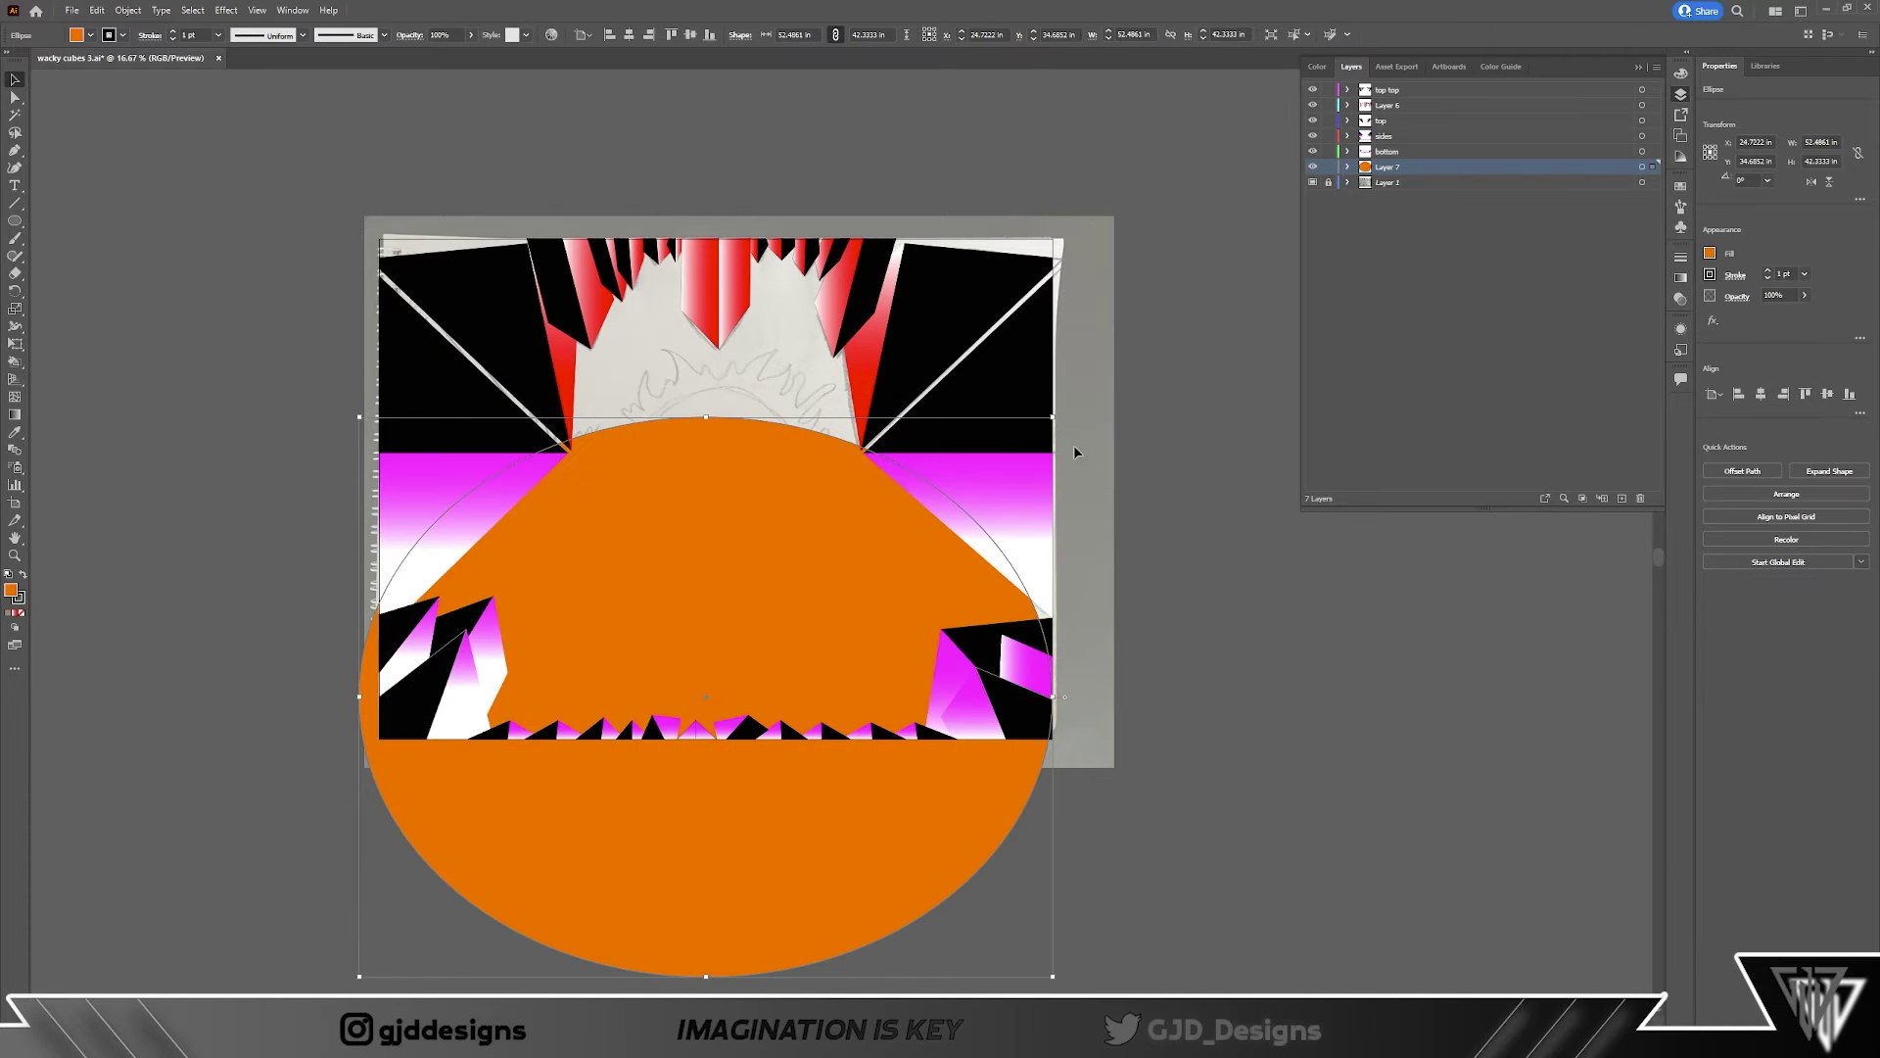
Step: Change the hill ellipse's fill to a dark blue
double_click(11, 589)
left_click(964, 487)
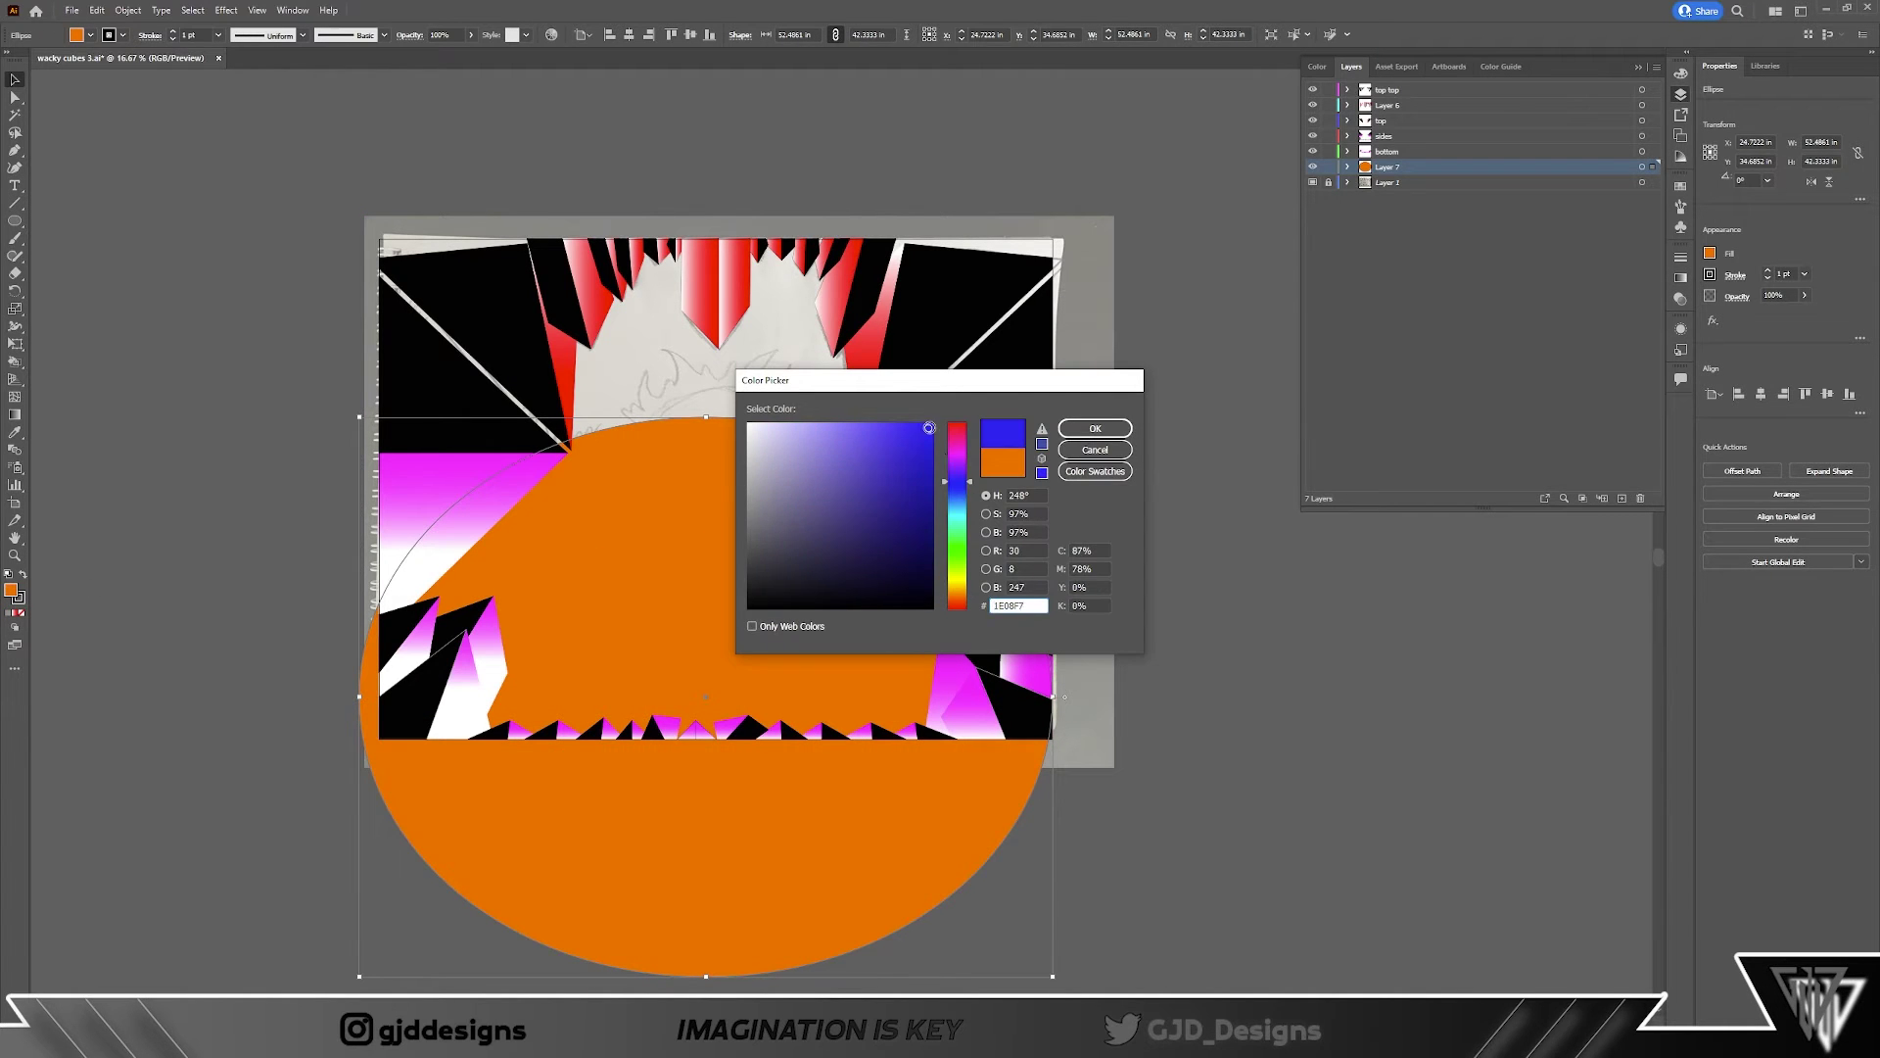
left_click(911, 548)
left_click(1092, 428)
Step: Place copies of the ellipse slightly lower down the hill, each filled with a slightly darker, duller blue
left_click_drag(716, 548, 716, 558)
double_click(11, 588)
left_click(1092, 428)
key("ctrl+shift+a")
left_click(716, 565)
double_click(11, 588)
left_click(1092, 428)
Step: Add further ellipse copies lower down the hill, shading them from dark blue-grey to dark grey
left_click_drag(721, 601, 698, 615)
double_click(11, 588)
left_click(1092, 428)
double_click(11, 589)
left_click(1096, 427)
key("ctrl+=")
left_click_drag(797, 536, 833, 686)
double_click(11, 589)
left_click(1095, 428)
Step: Fill the lowest ellipse copy with near-black and deselect it
key("ctrl+minus")
double_click(10, 589)
left_click(753, 597)
left_click(1095, 428)
key("ctrl+minus")
key("ctrl+shift+a")
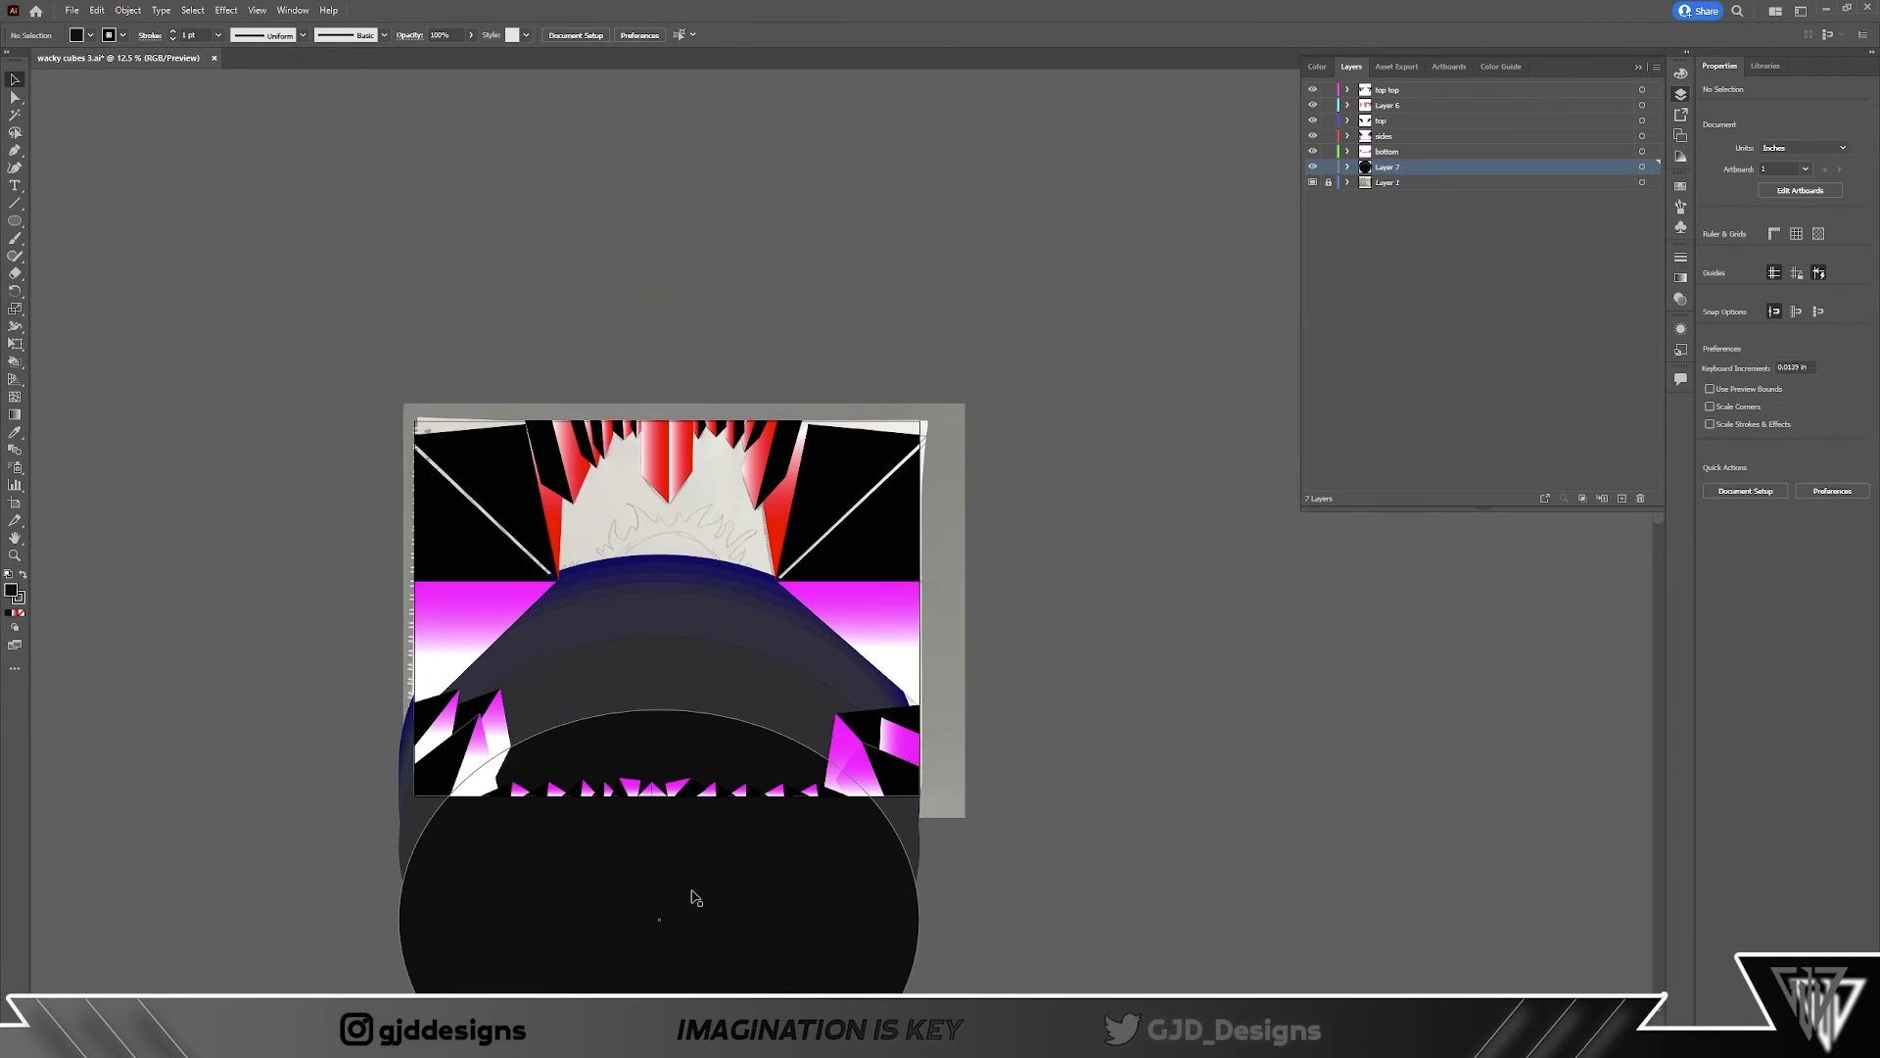
Step: Hide and reshow the ellipse layer to compare the shaded hill bands with the sketch
left_click(1313, 166)
left_click(1313, 166)
scroll(1369, 651, "left", 5)
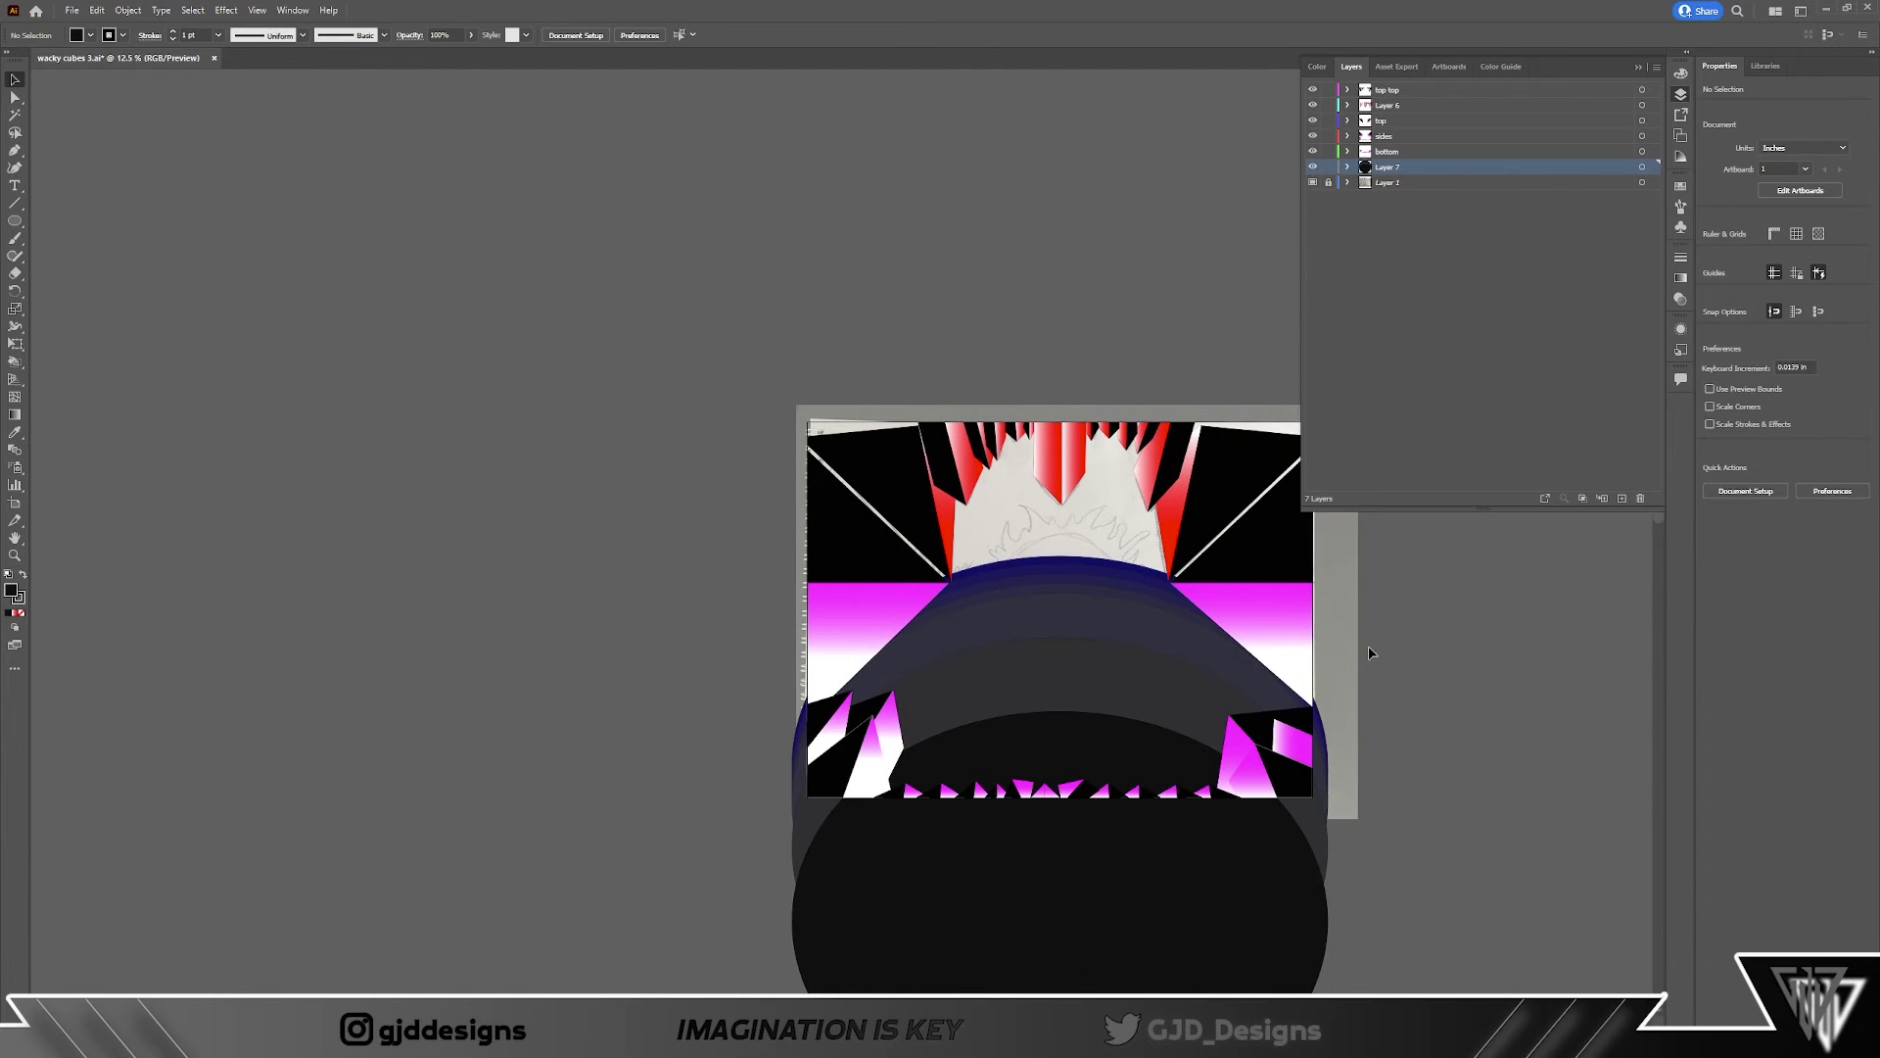
scroll(1369, 651, "up", 3)
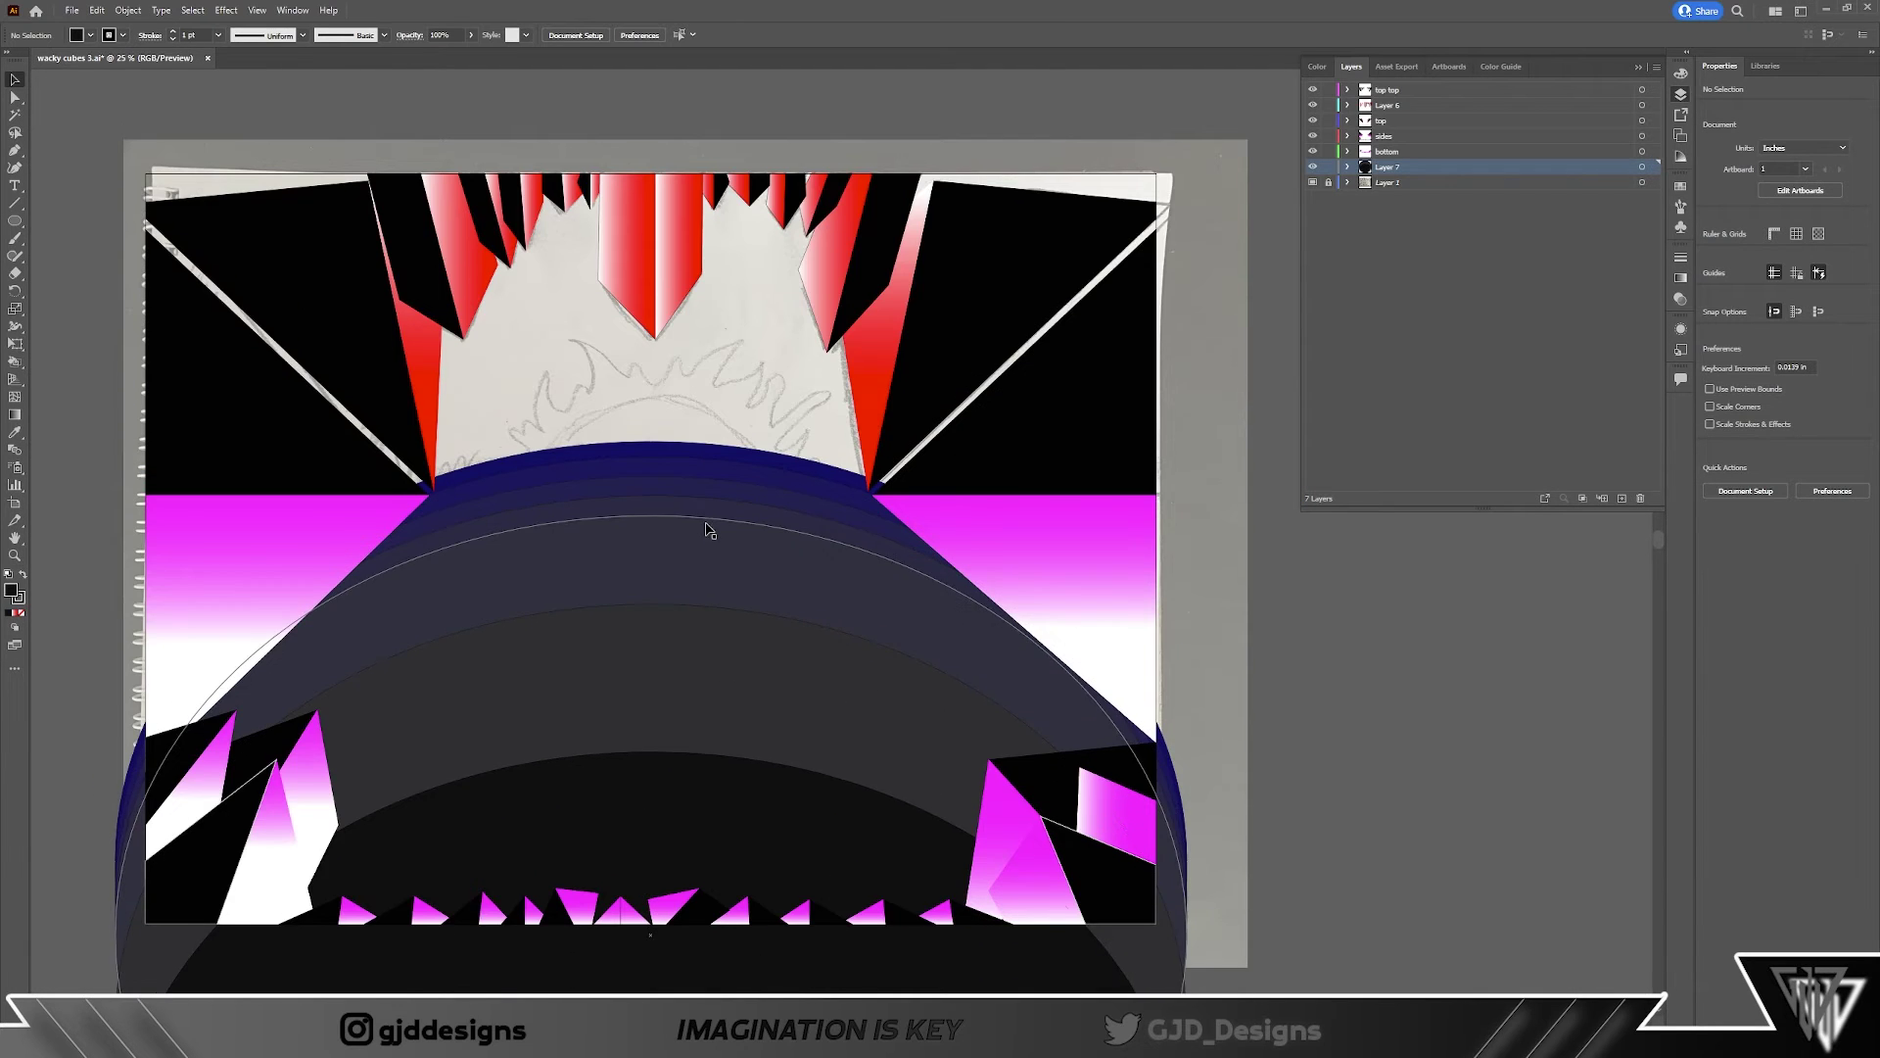
scroll(710, 530, "down", 2)
left_click(680, 608)
scroll(680, 608, "up", 4)
scroll(725, 391, "down", 4)
left_click(226, 10)
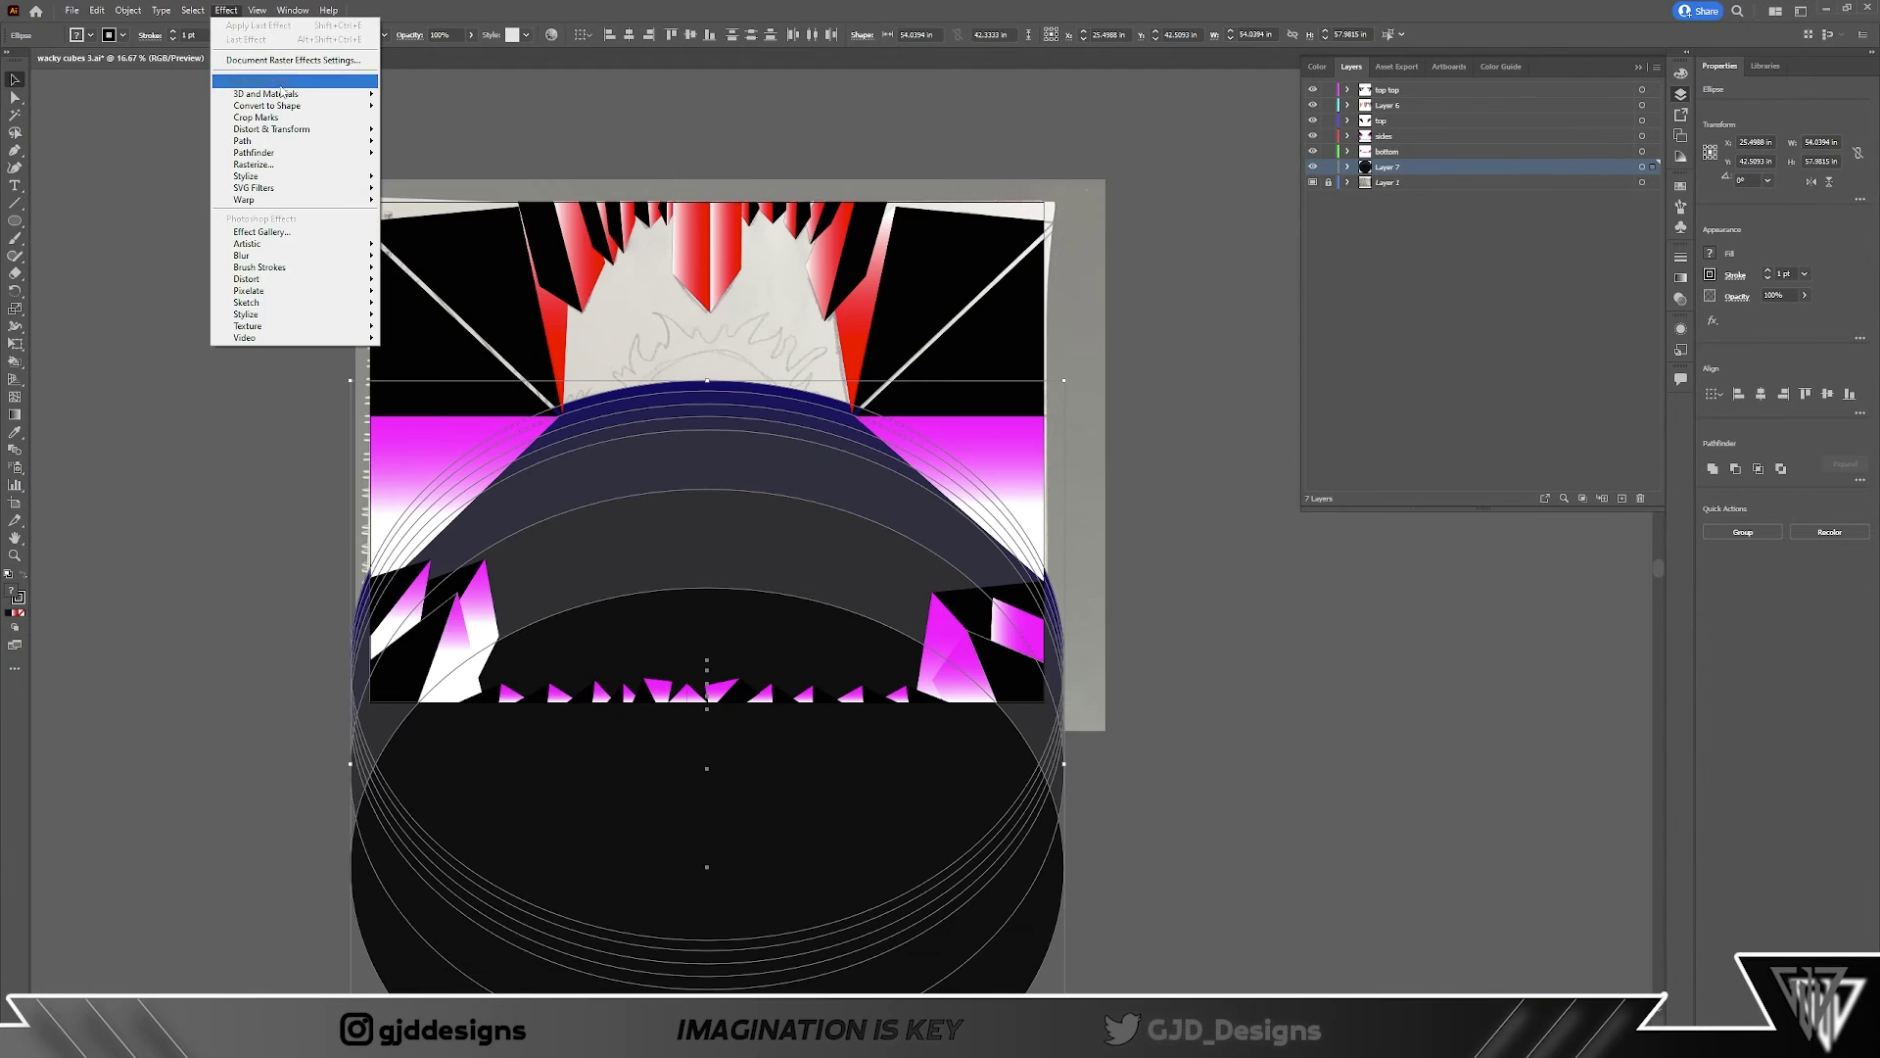
left_click(421, 149)
left_click_drag(919, 498, 842, 502)
left_click(1020, 540)
Step: Try a Gaussian Blur with a radius of about 79.4 pixels on the stacked hill ellipses
left_click(226, 10)
mouse_move(284, 255)
left_click(421, 256)
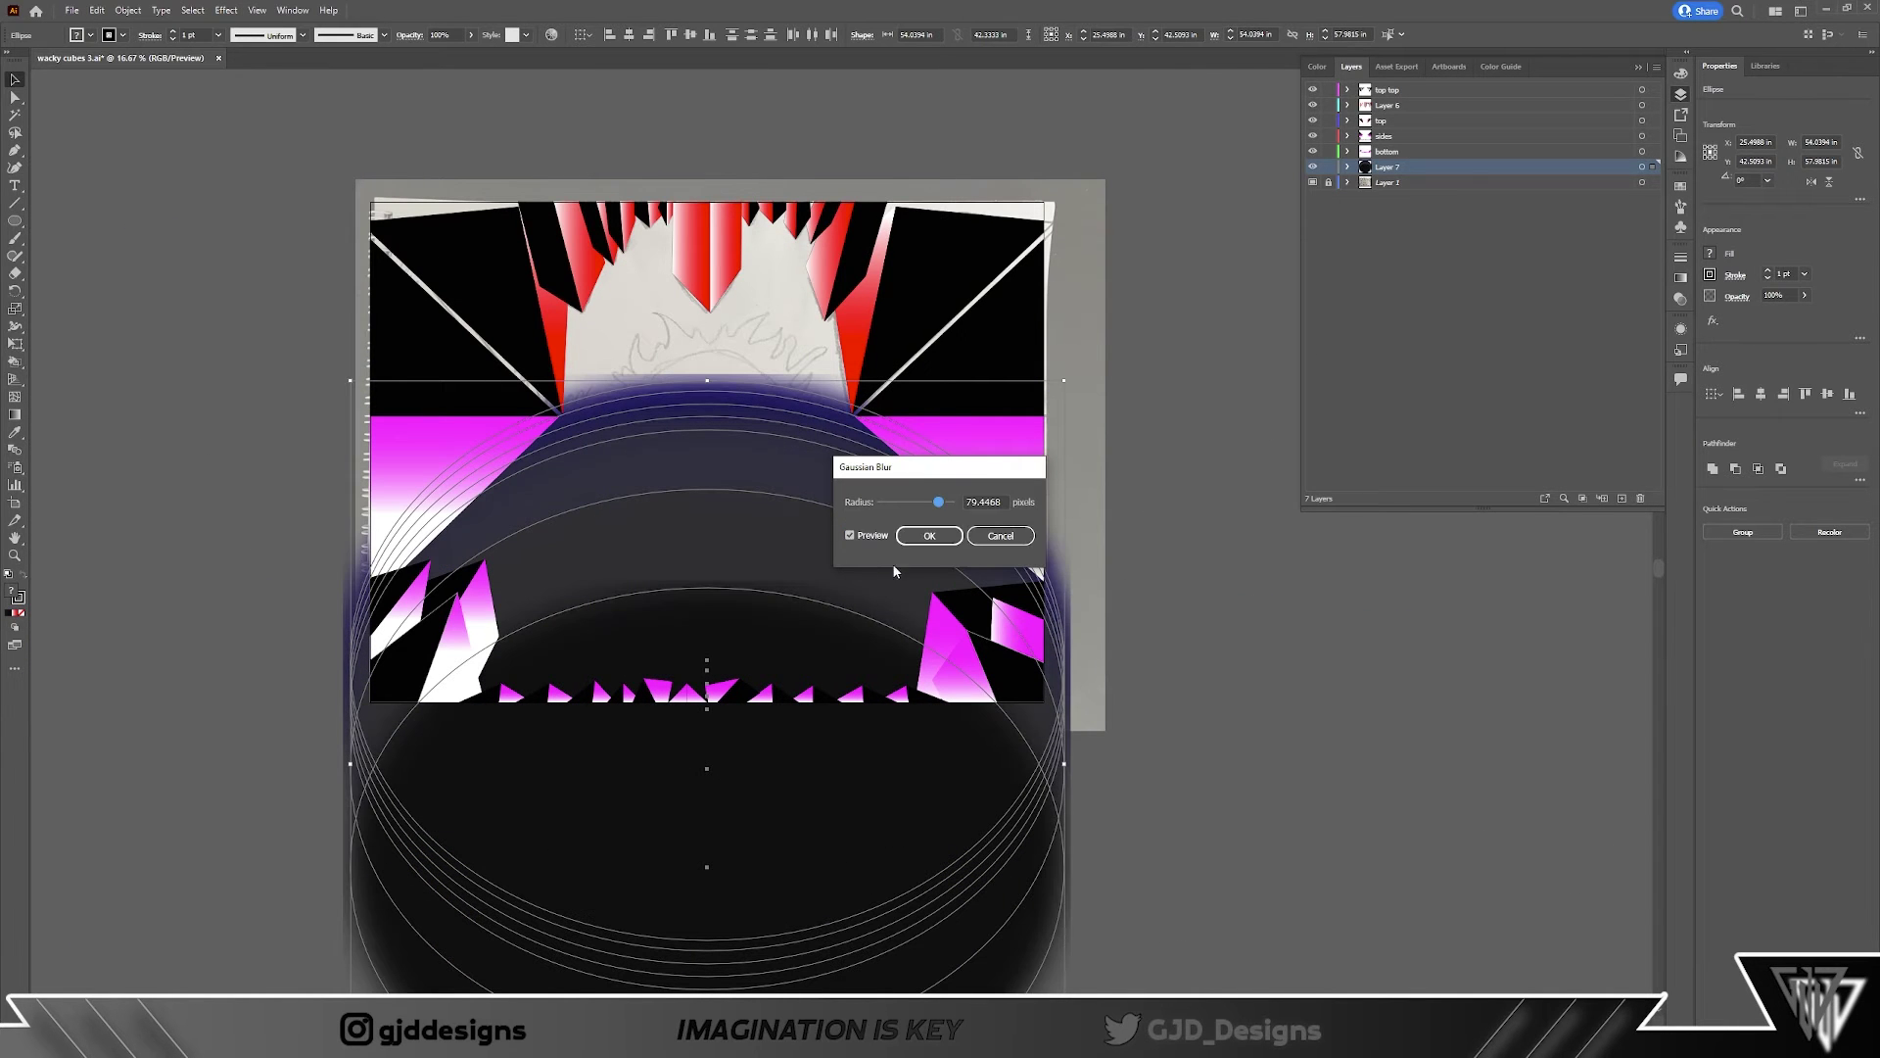
left_click(930, 535)
left_click(176, 491)
key("ctrl+plus")
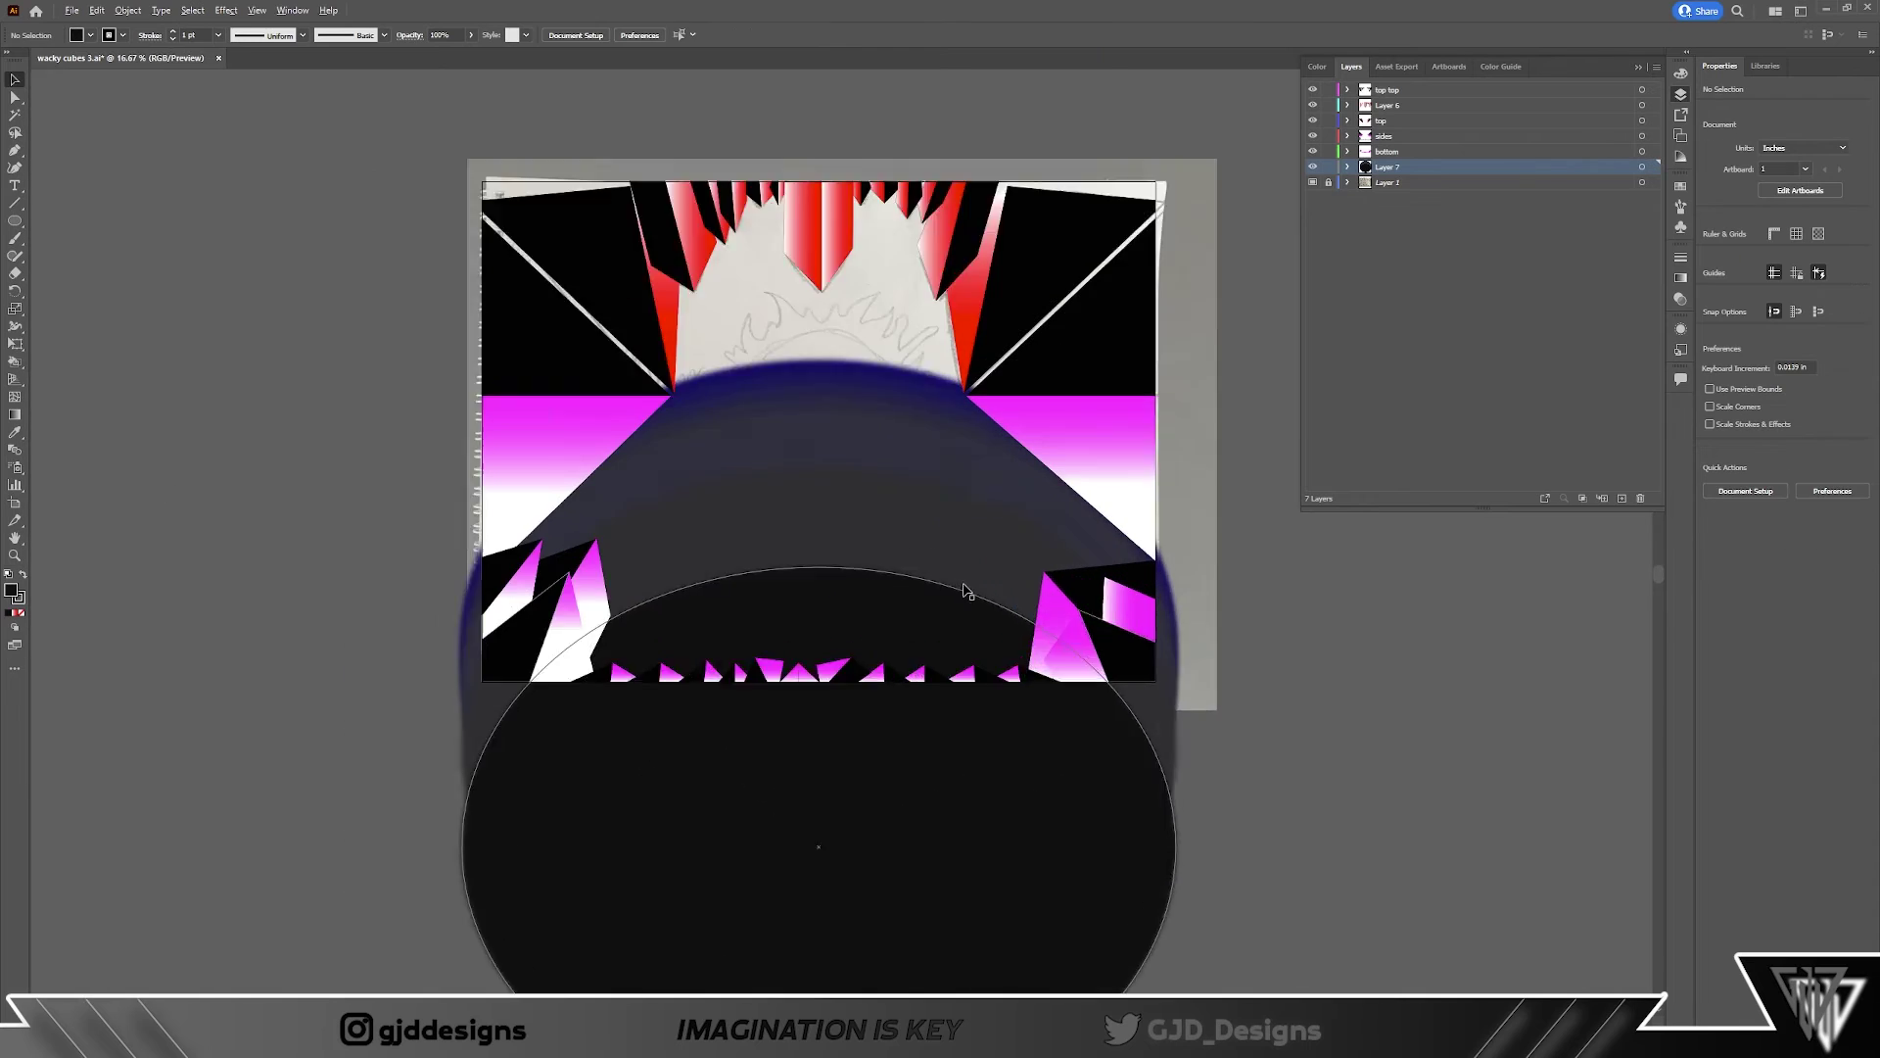
scroll(1057, 643, "down", 1)
left_click(1084, 617)
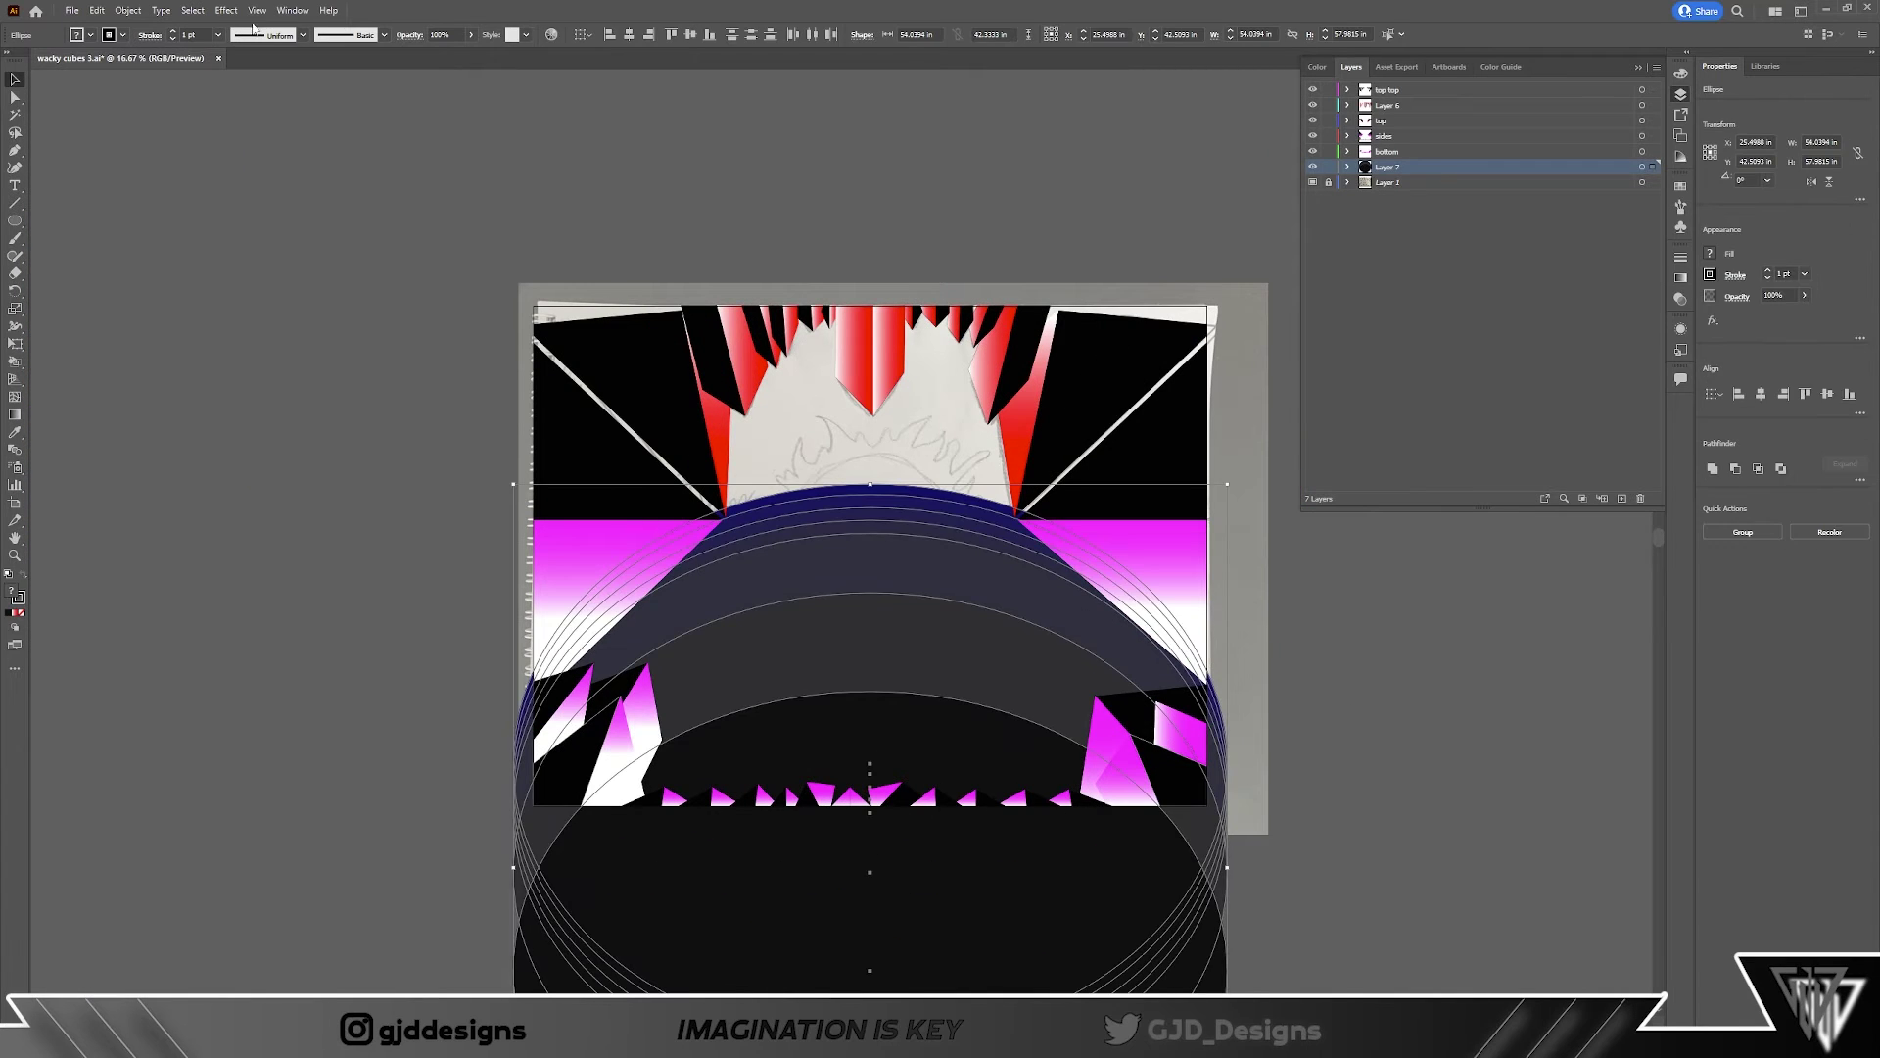
left_click(226, 10)
mouse_move(276, 291)
left_click(438, 314)
key("Escape")
left_click(227, 10)
key("Escape")
Step: Try the Stained Glass texture effect on the selected hill ellipses and undo it
left_click(226, 9)
mouse_move(323, 329)
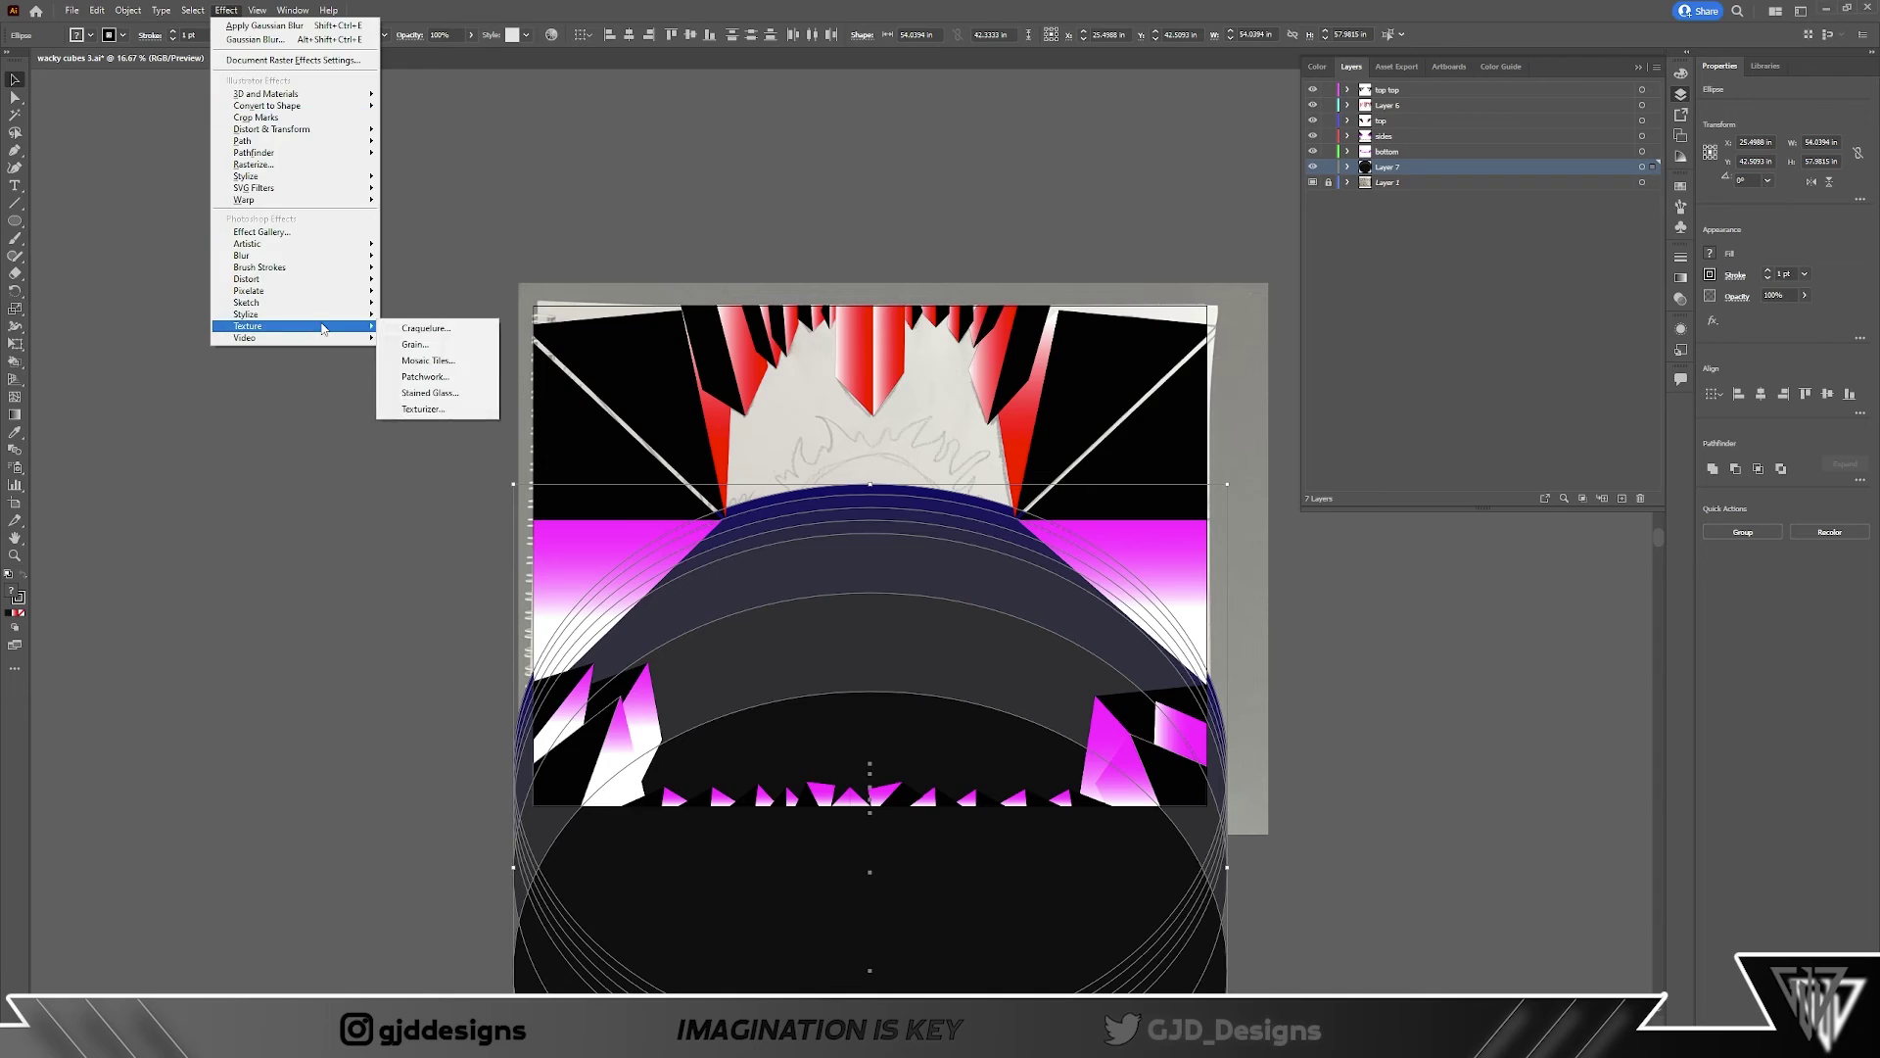
left_click(438, 393)
key("Return")
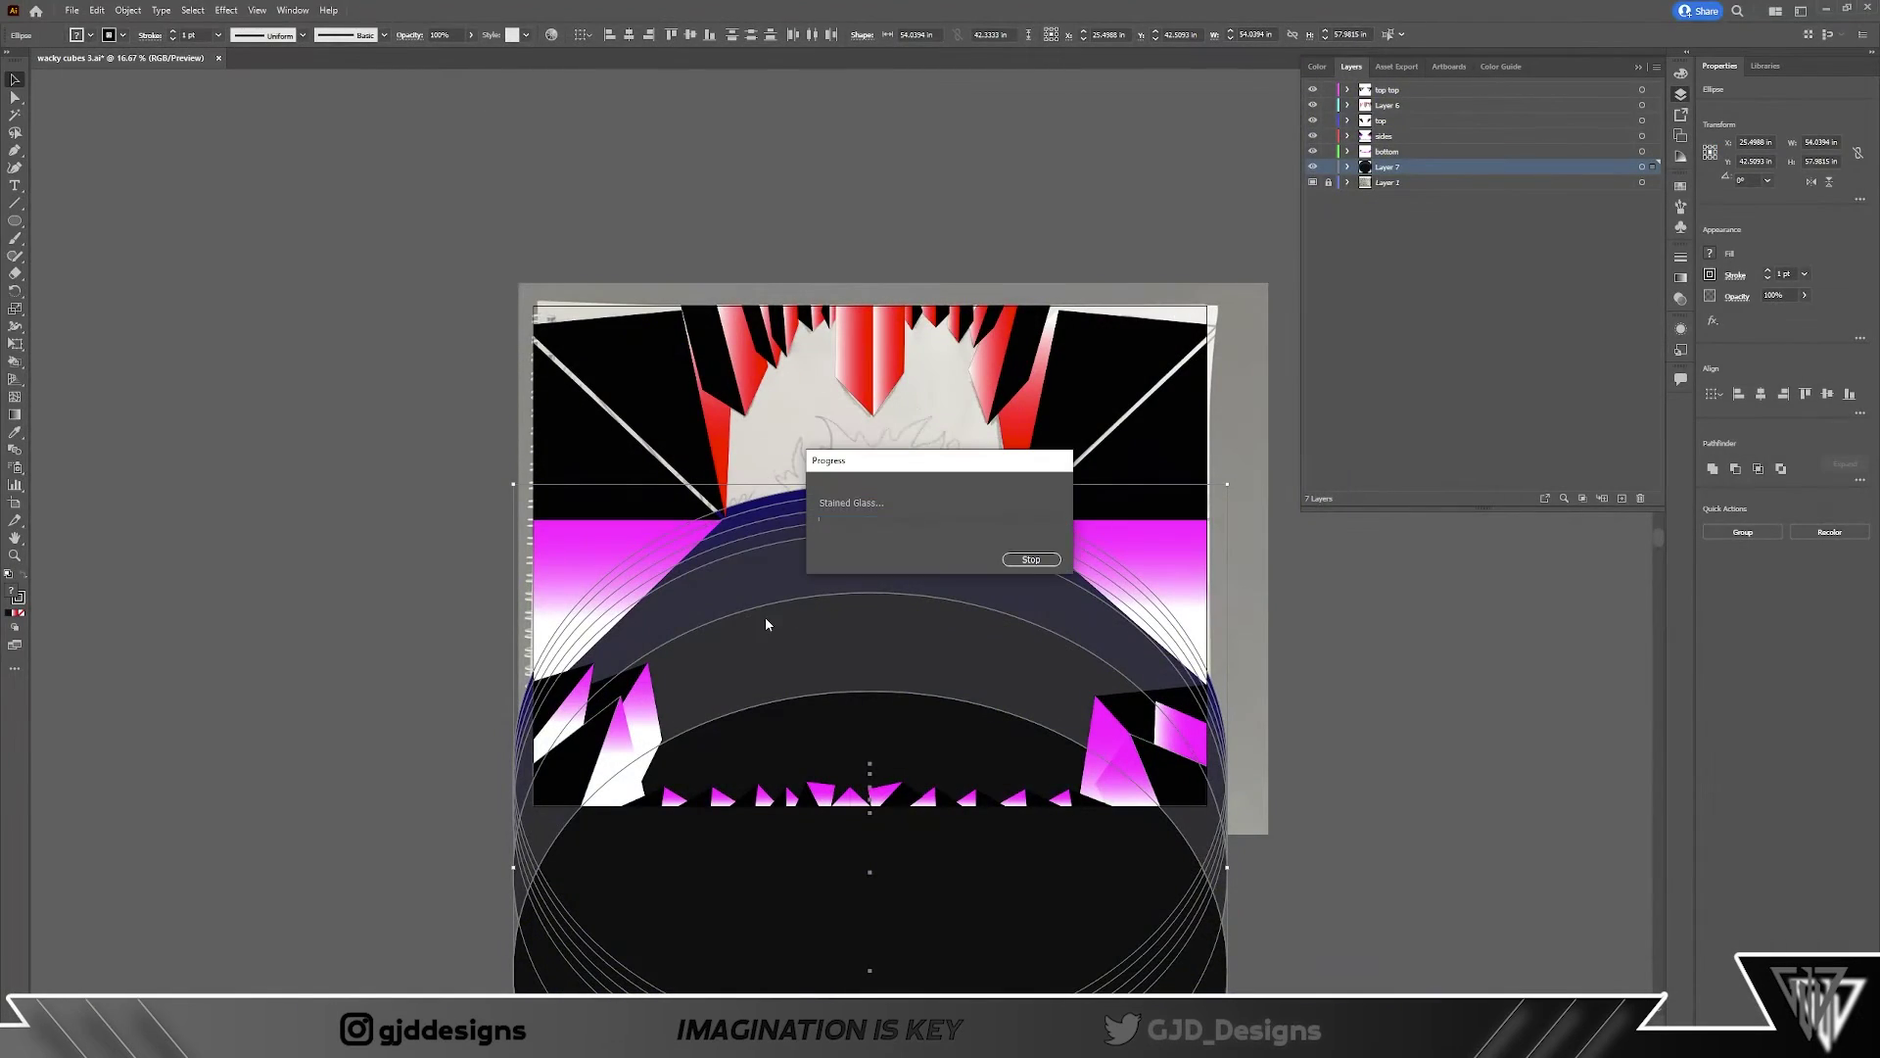
key("ctrl+equal")
key("ctrl+minus")
key("ctrl+minus")
key("ctrl+z")
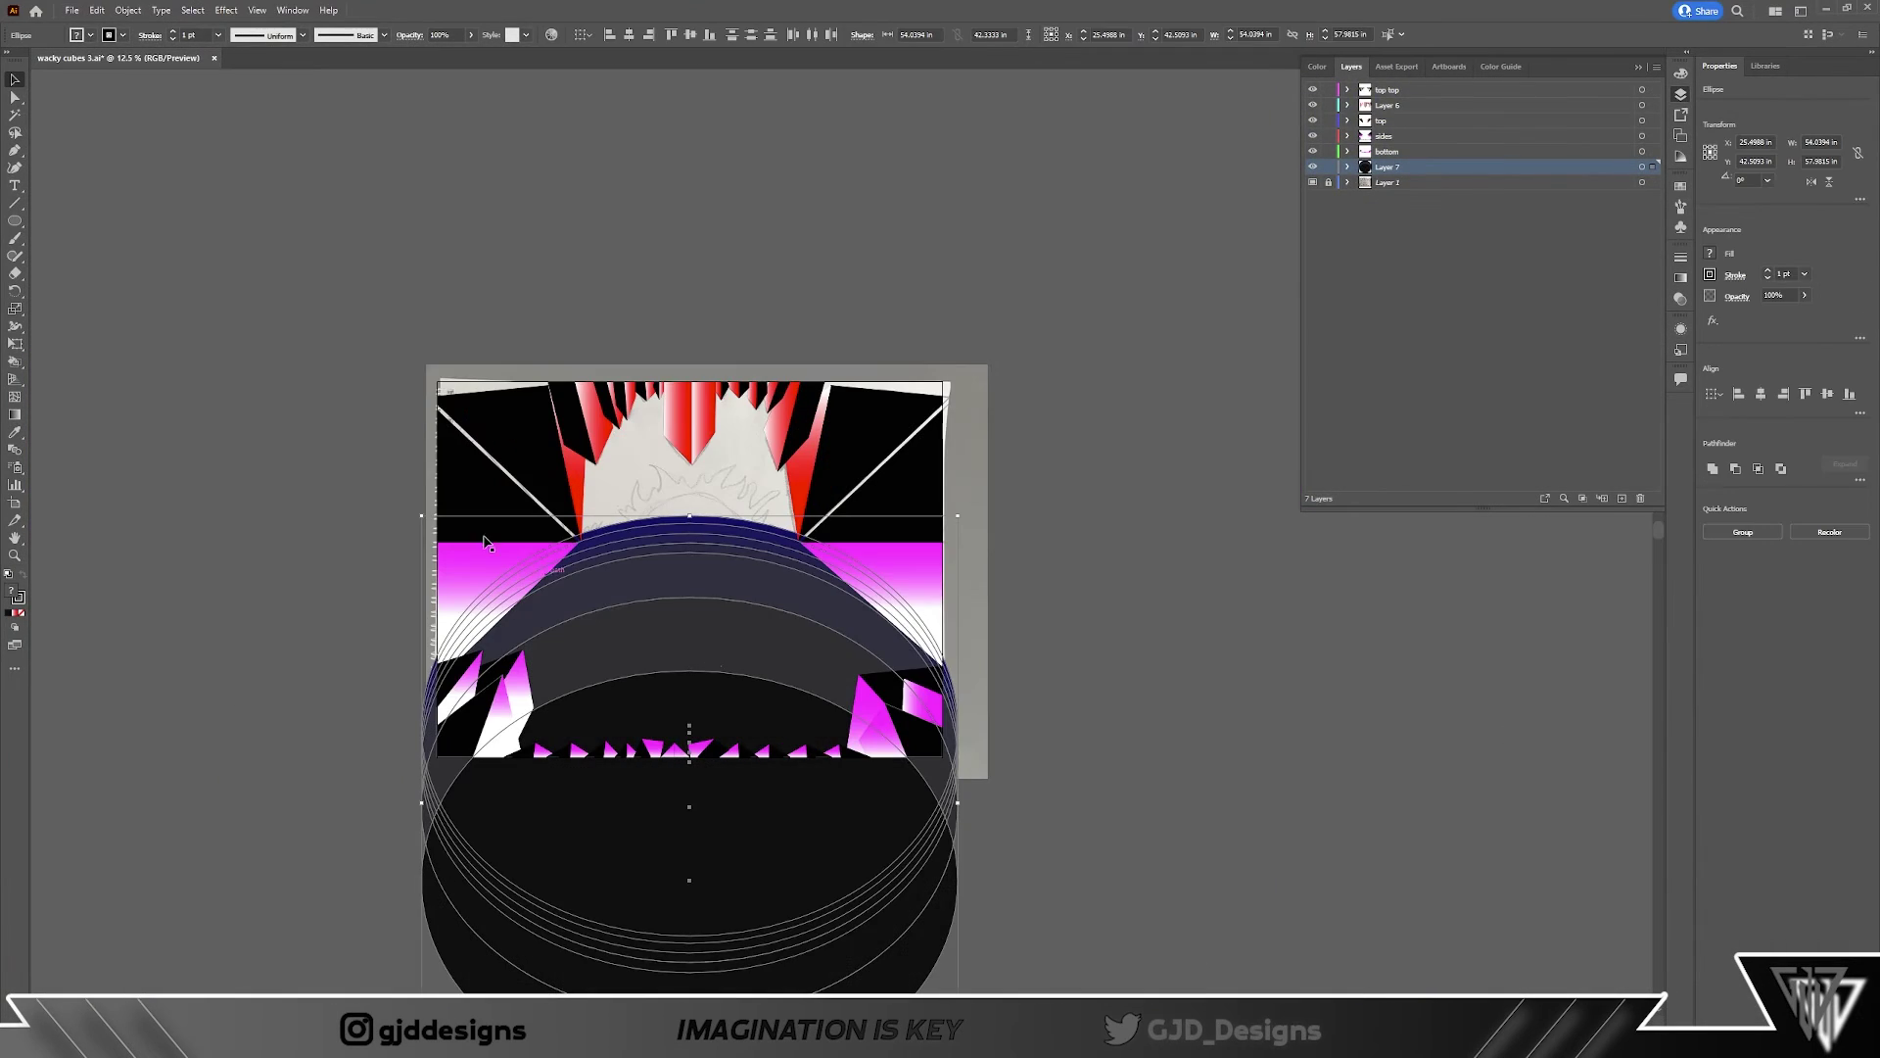
Step: Try the Radial Blur effect on the selected hill ellipses
left_click(226, 9)
mouse_move(295, 319)
mouse_move(245, 255)
left_click(421, 278)
left_click(988, 312)
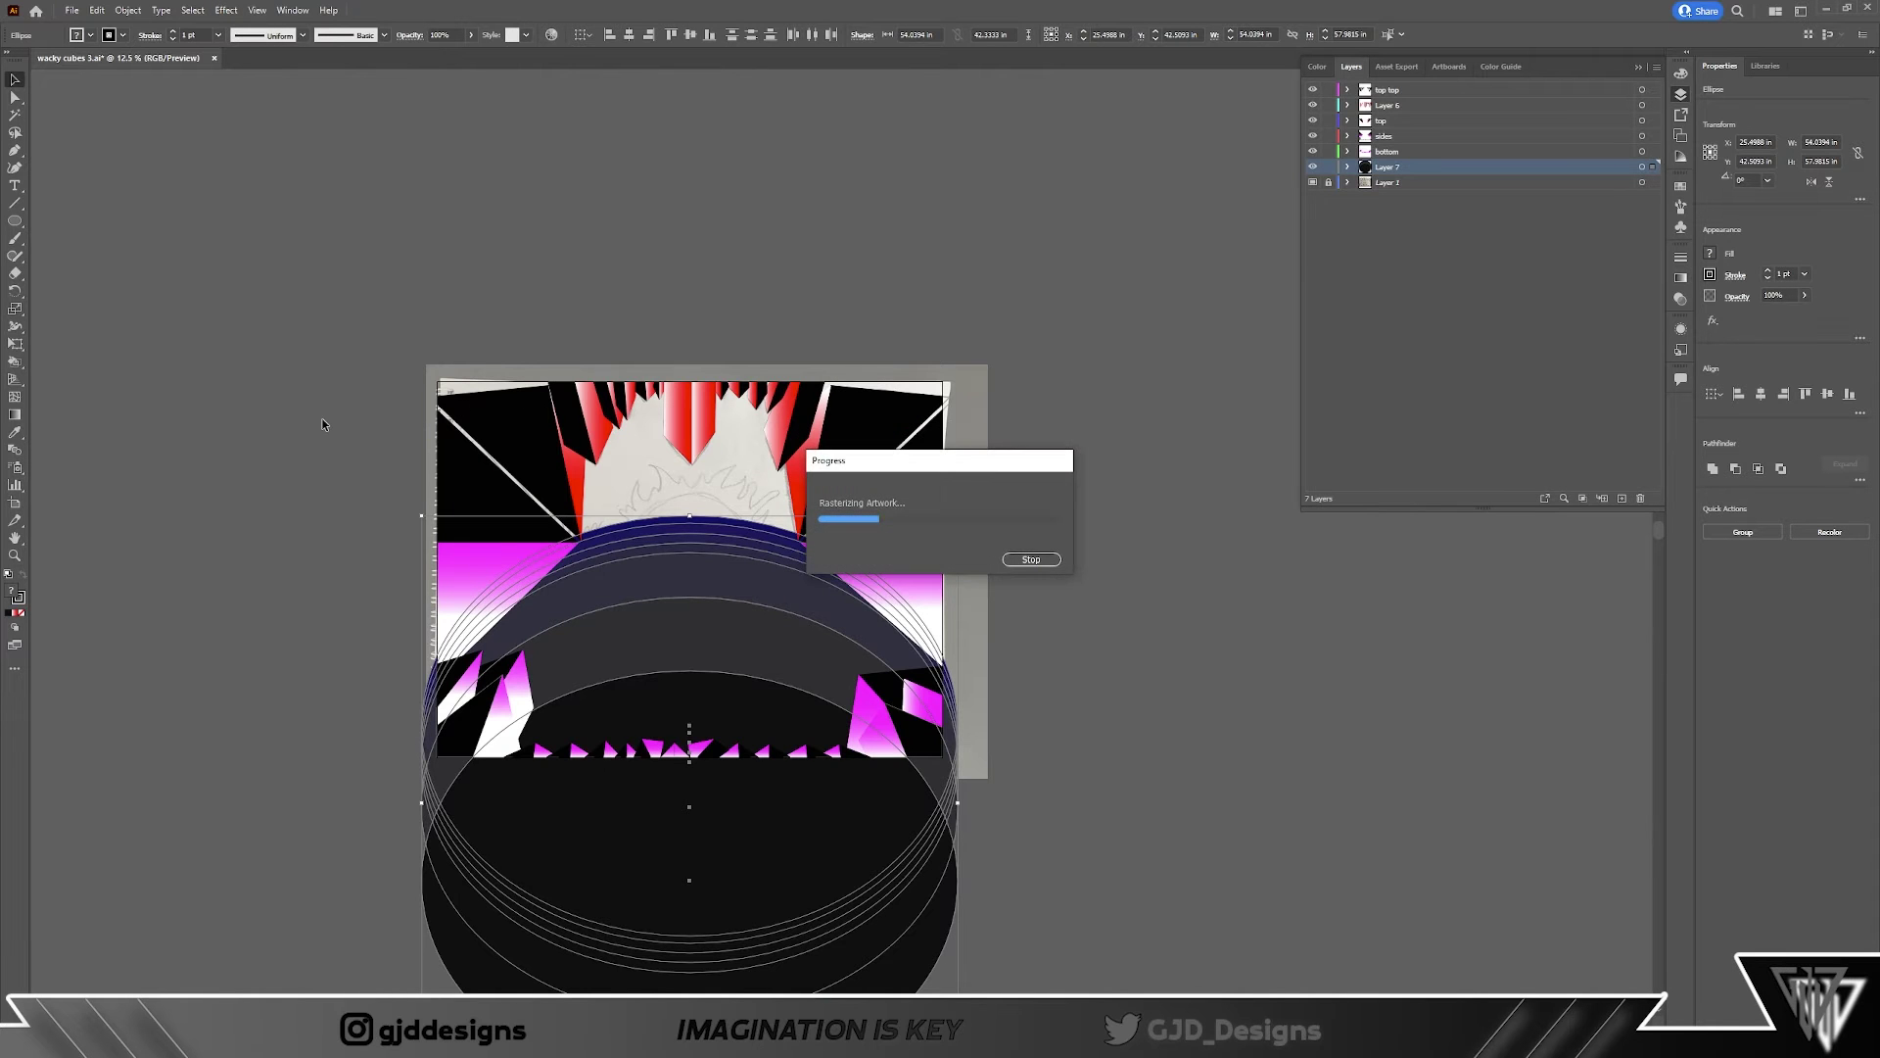
scroll(256, 447, "right", 2)
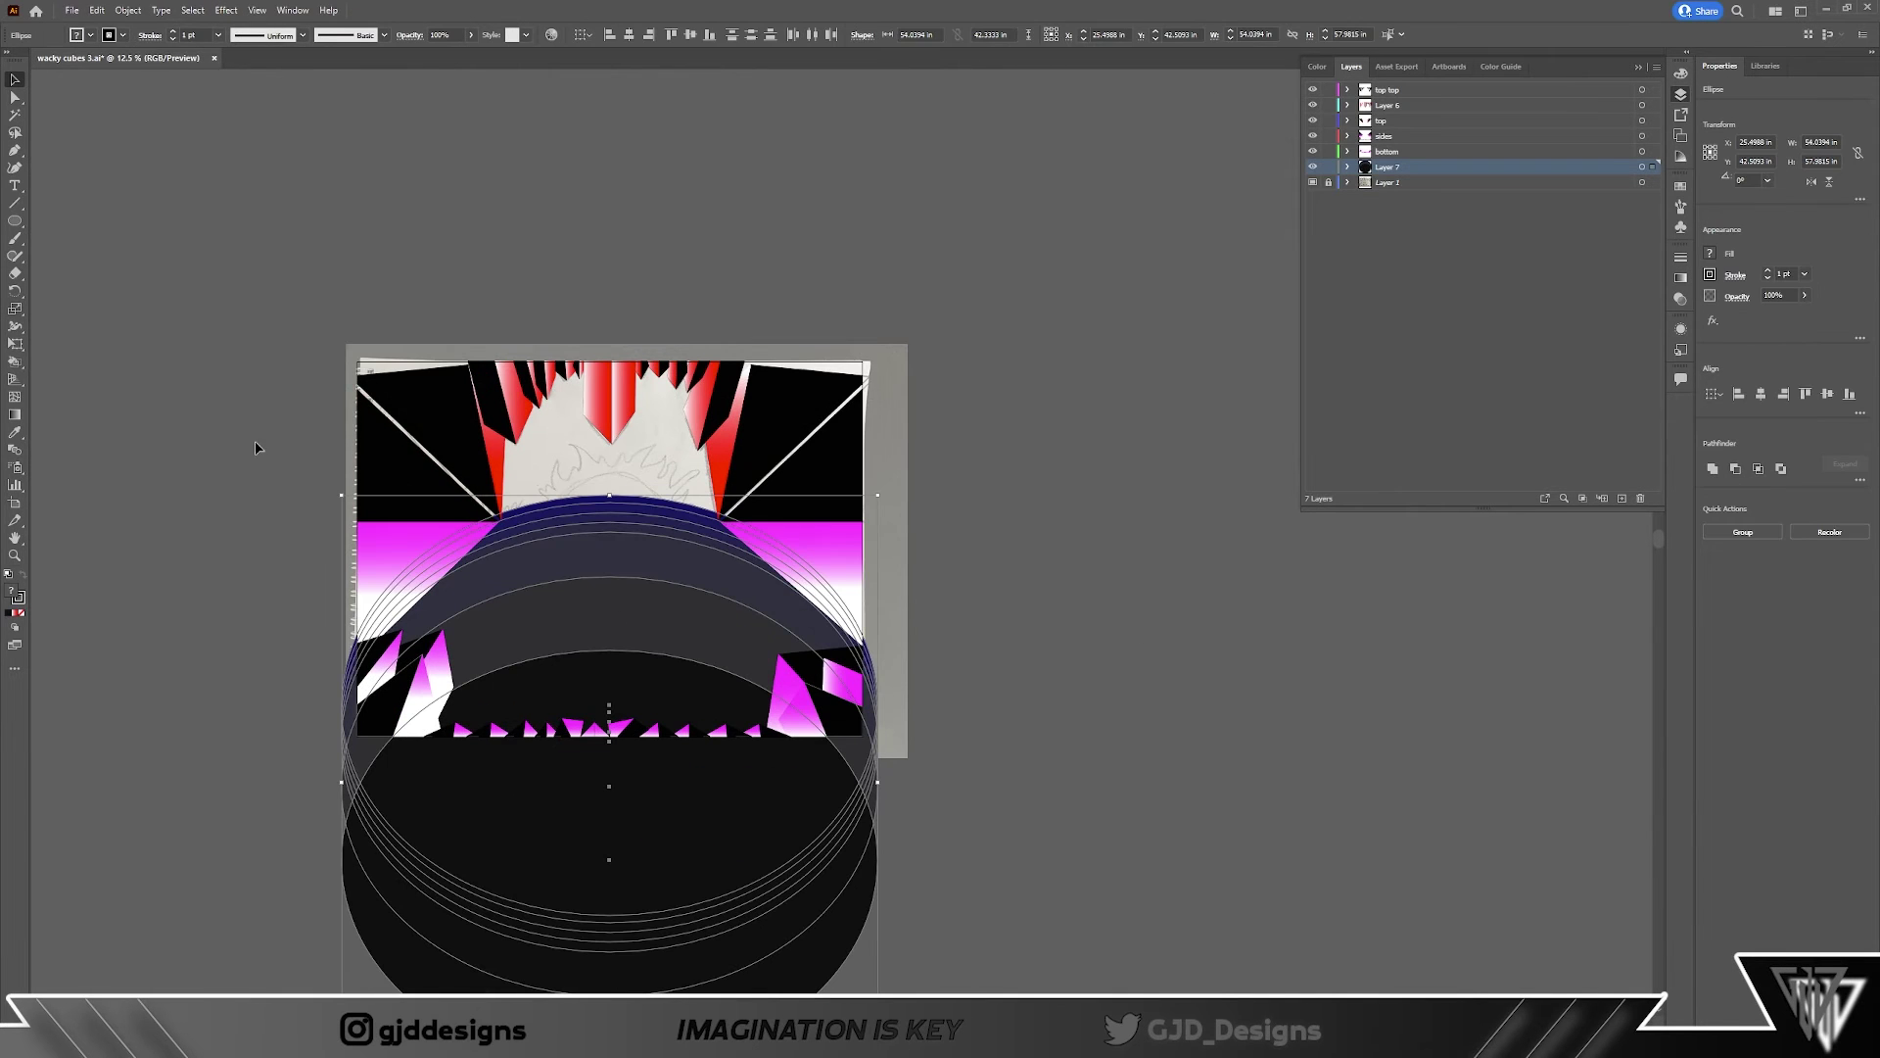
Step: Apply a Gaussian Blur with a radius of about 14.3 pixels to the stacked hill ellipses
left_click(226, 10)
mouse_move(245, 254)
left_click(421, 258)
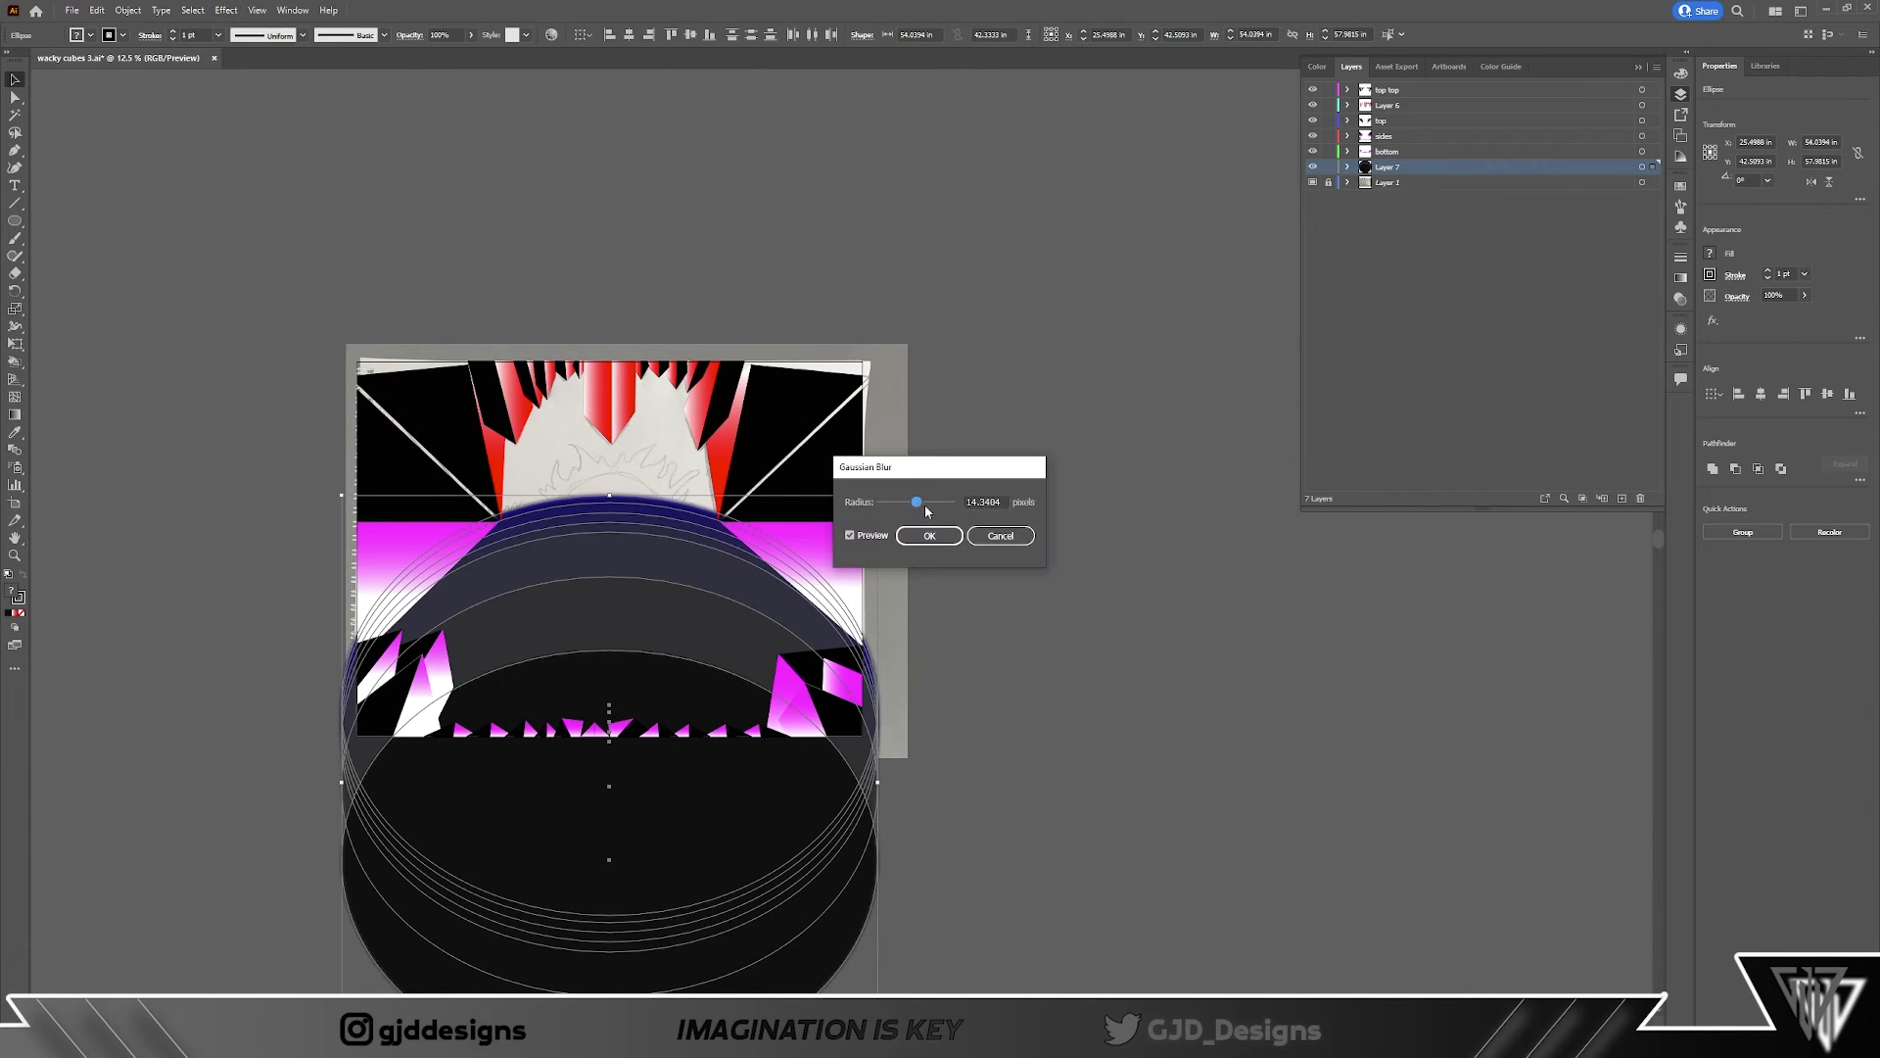
left_click(929, 534)
key("ctrl+shift+a")
scroll(608, 470, "up", 2)
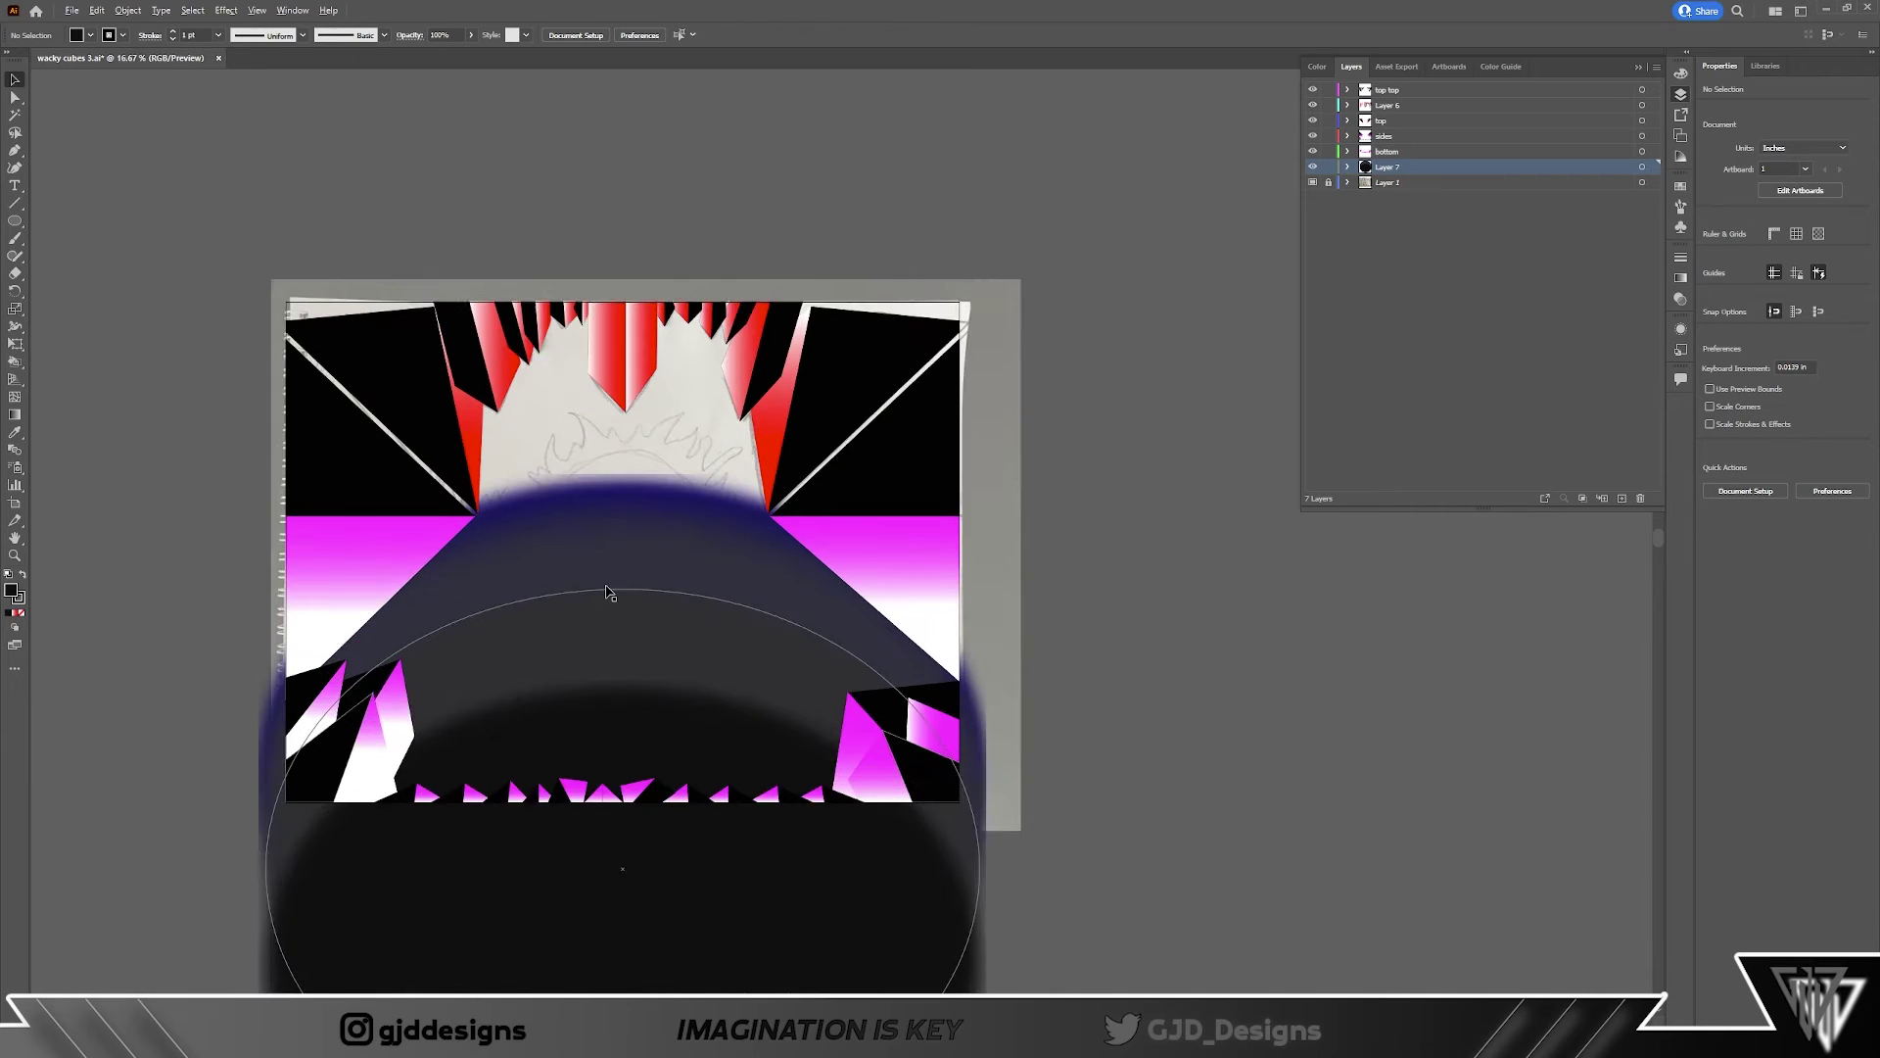
key("ctrl+minus")
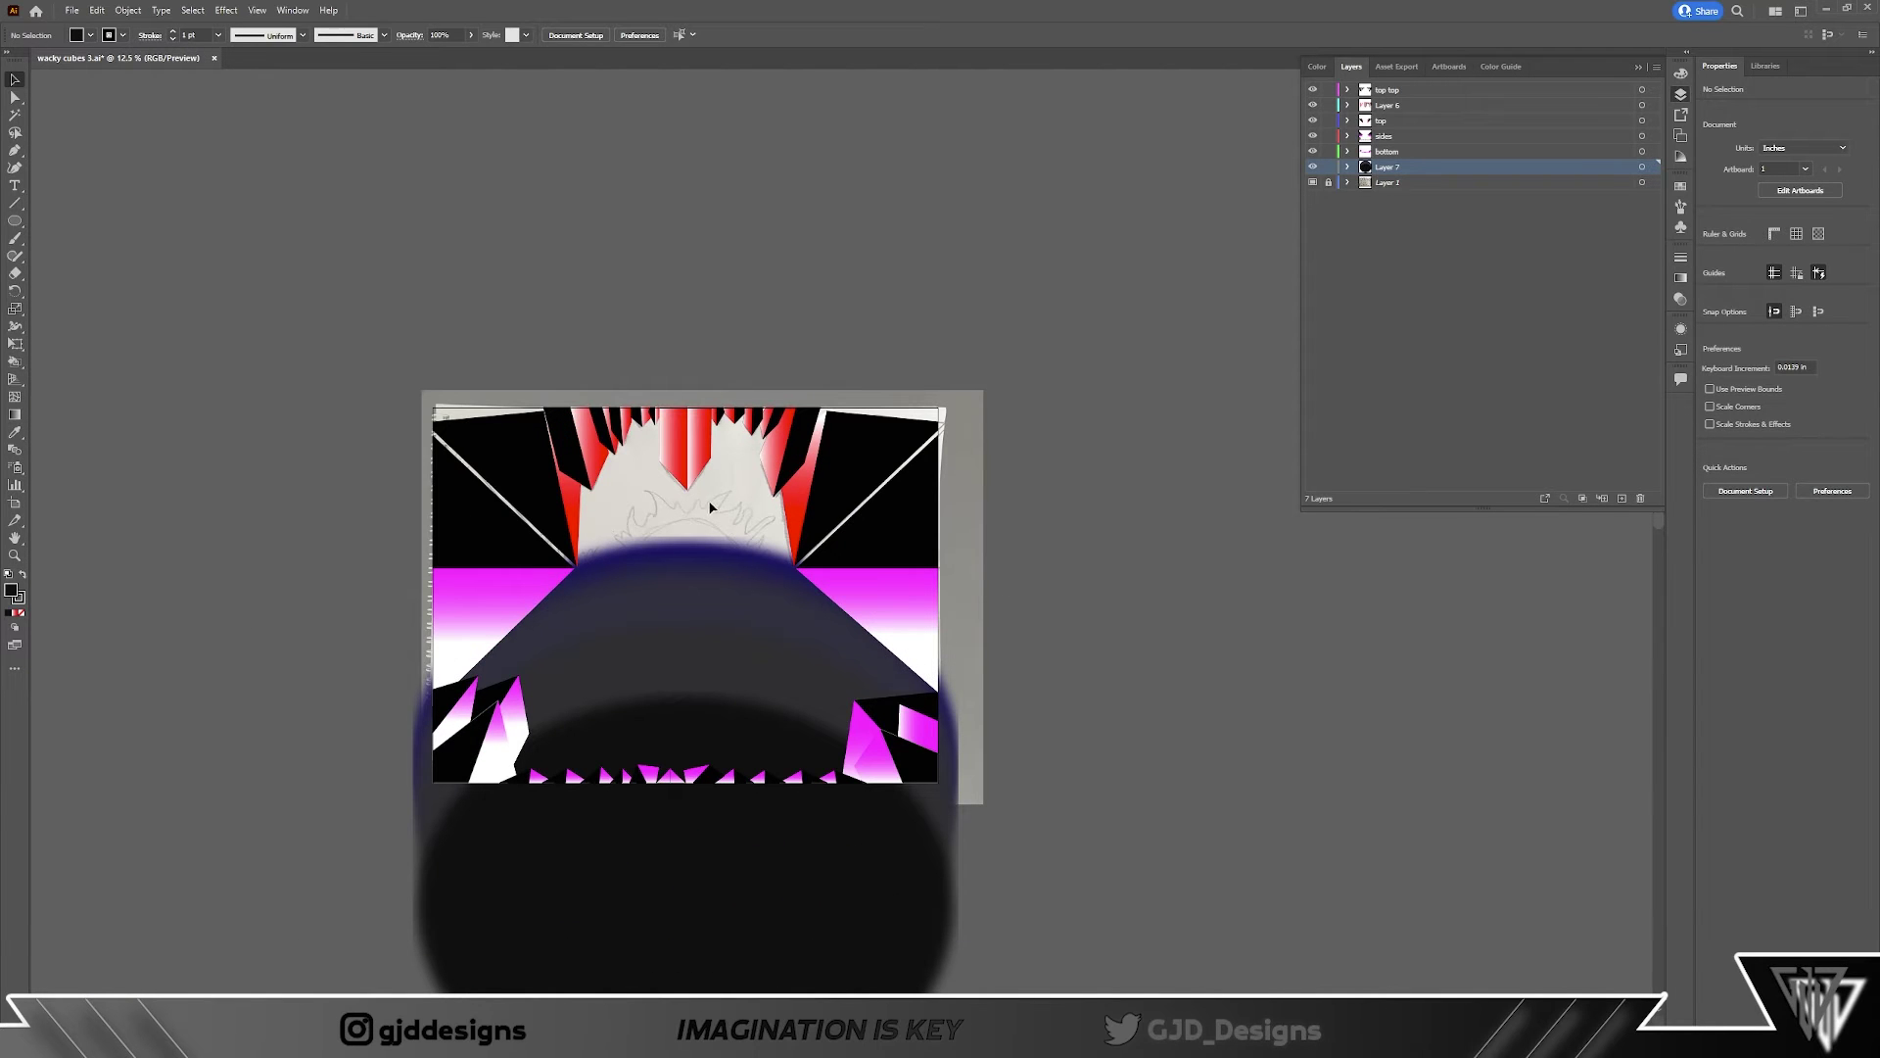
Step: Draw a near-black background rectangle about 54 by 41 in over the artboard on a new layer beneath the hill
left_click_drag(14, 220, 49, 221)
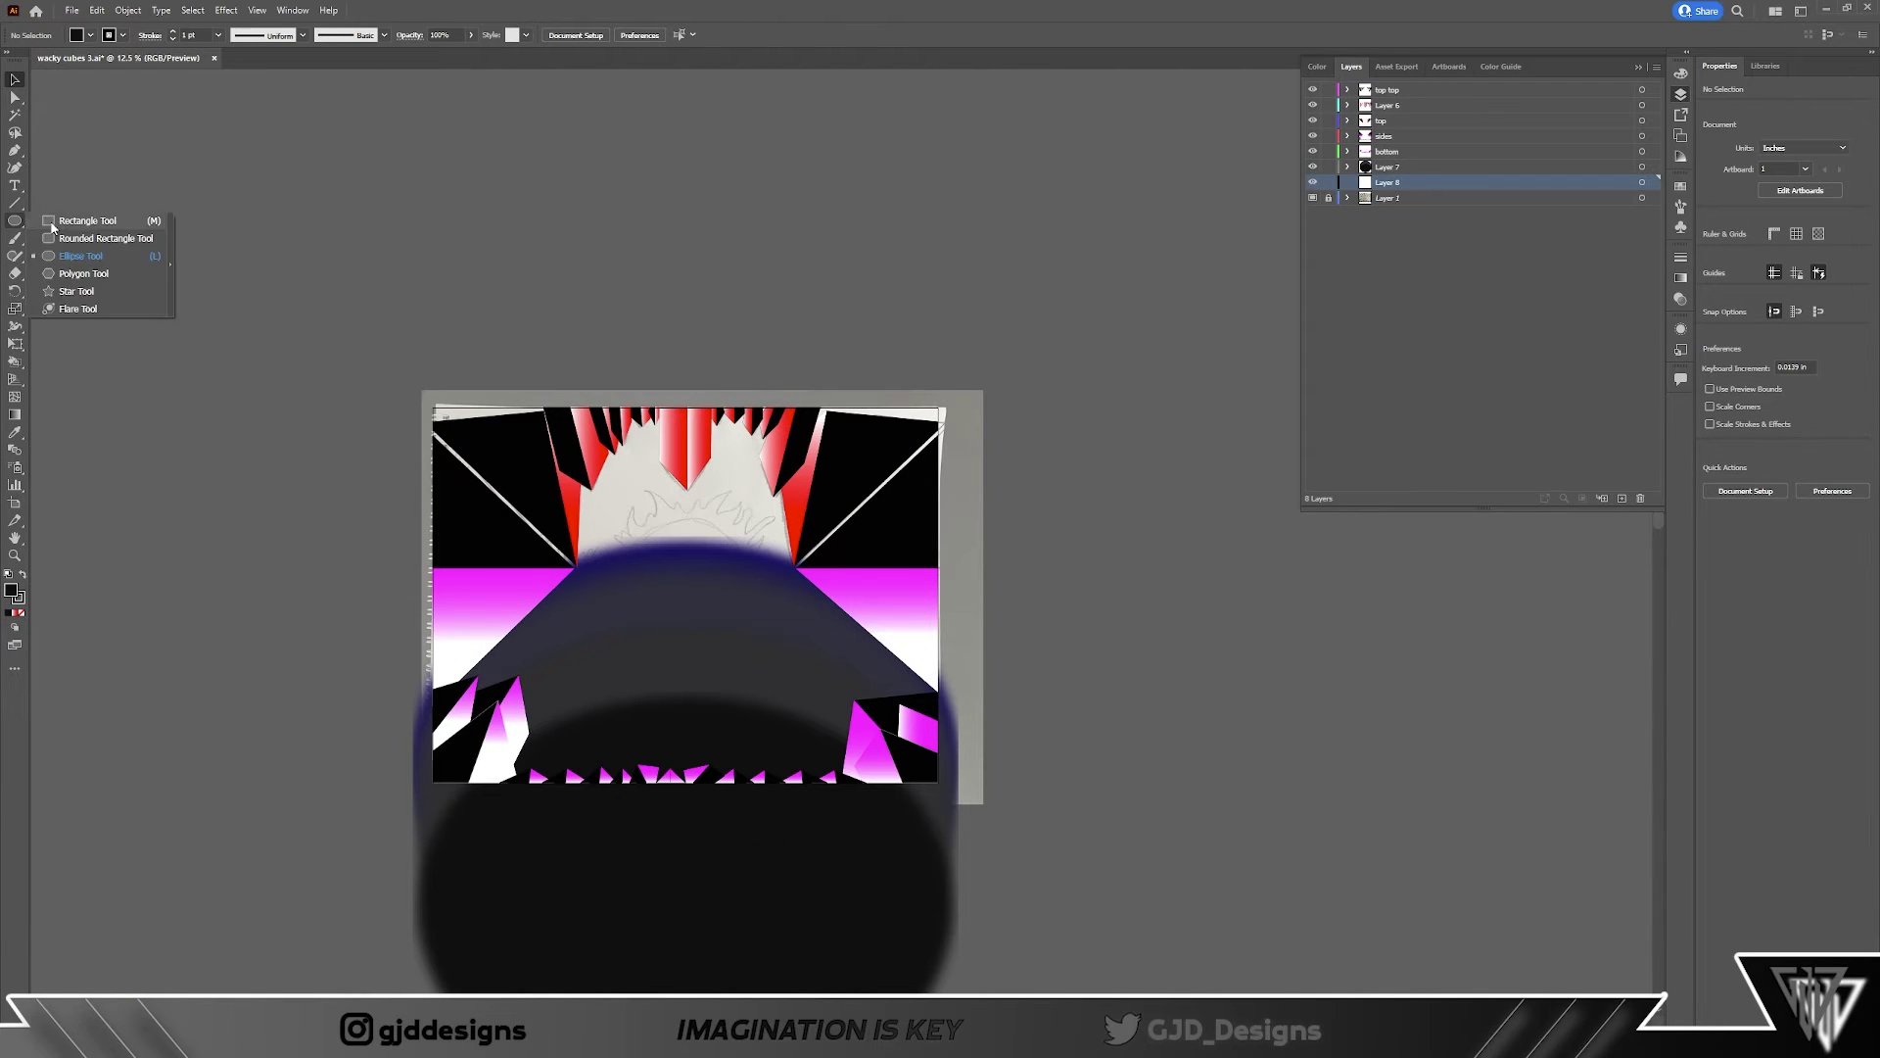
left_click_drag(427, 394, 958, 806)
key("ctrl+z")
key("v")
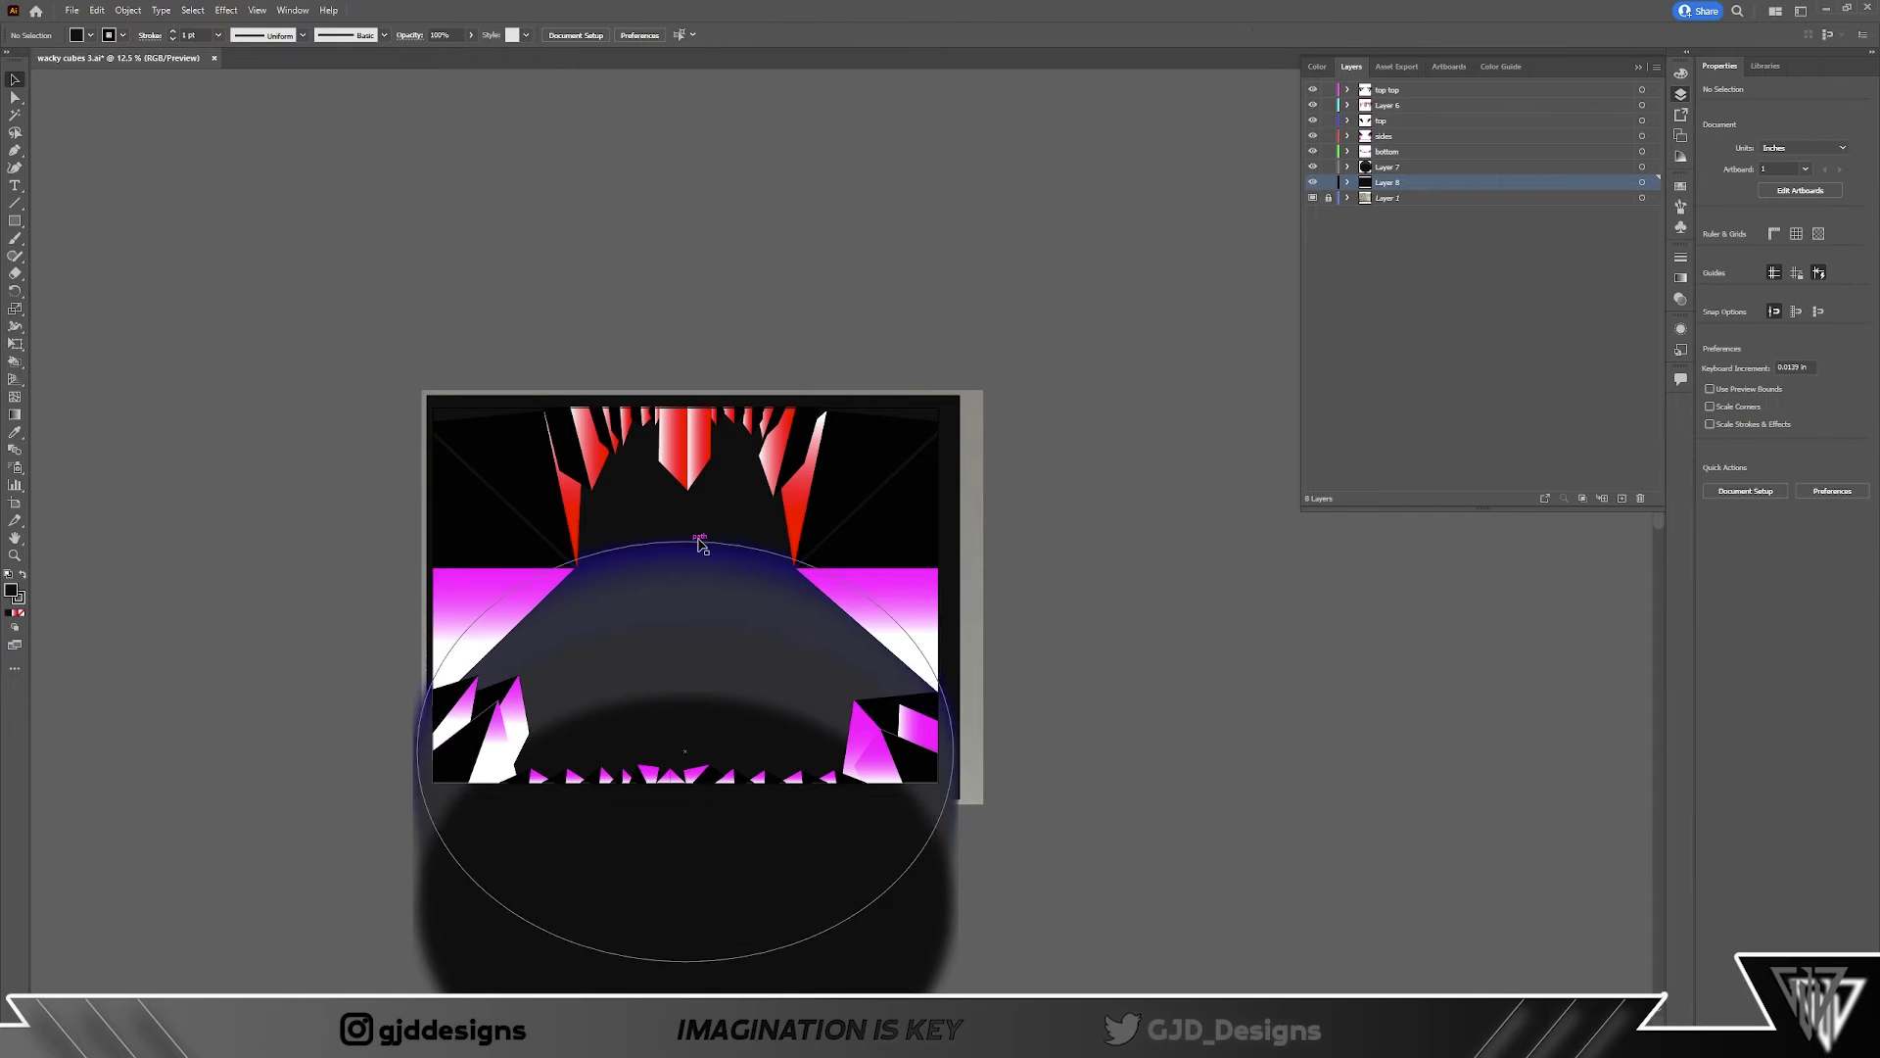
Step: Draw a small five-pointed star about 0.53 in wide on the dark background beneath the red crystals
scroll(705, 529, "up", 2)
left_click_drag(15, 220, 59, 286)
left_click_drag(495, 441, 490, 432)
scroll(546, 533, "up", 4)
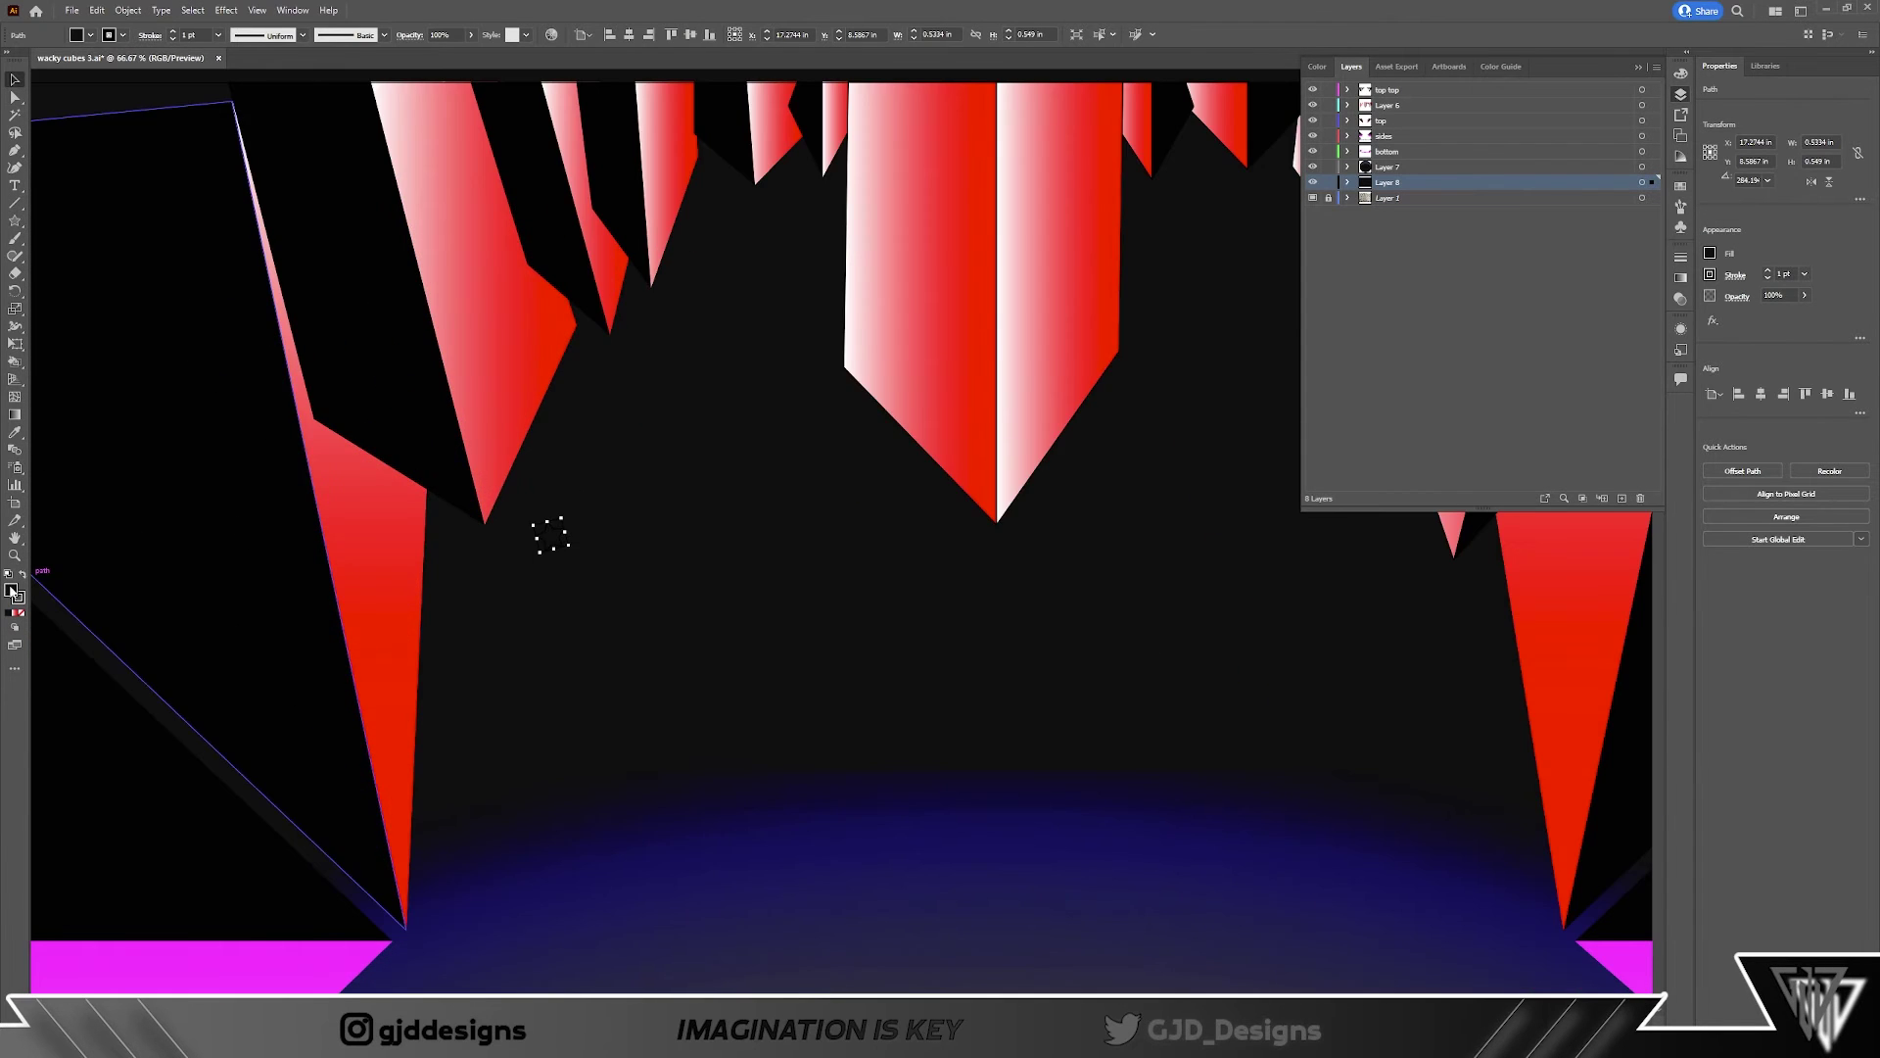
scroll(588, 533, "down", 2)
scroll(505, 501, "up", 3)
Step: Duplicate the star into a small scattered cluster beside the red crystals
left_click_drag(505, 502, 593, 475)
left_click_drag(525, 549, 534, 559)
left_click_drag(685, 550, 693, 551)
scroll(744, 607, "down", 2)
scroll(792, 604, "down", 3)
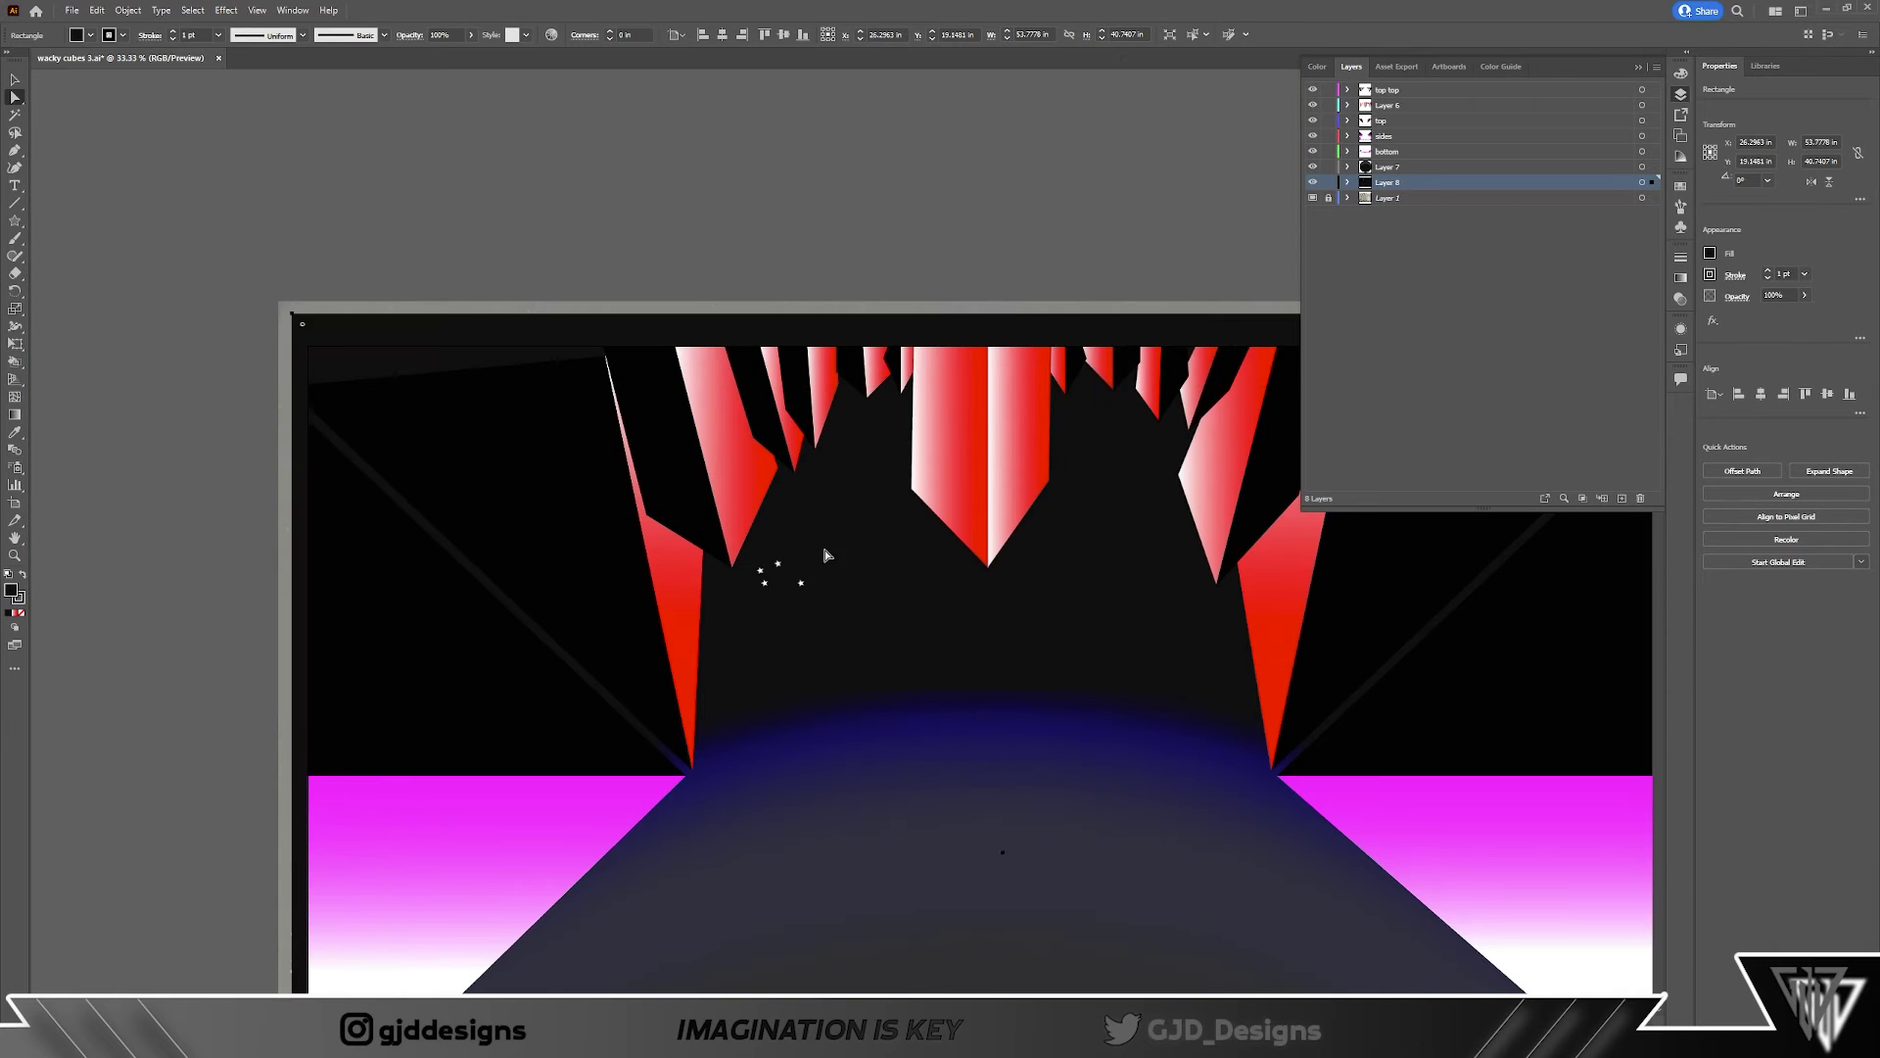
Step: List the objects of Layer 8 and hide its background rectangle to isolate the stars
left_click(827, 549)
scroll(827, 549, "up", 3)
left_click(1312, 182)
left_click(1347, 182)
left_click(1312, 182)
left_click(1312, 260)
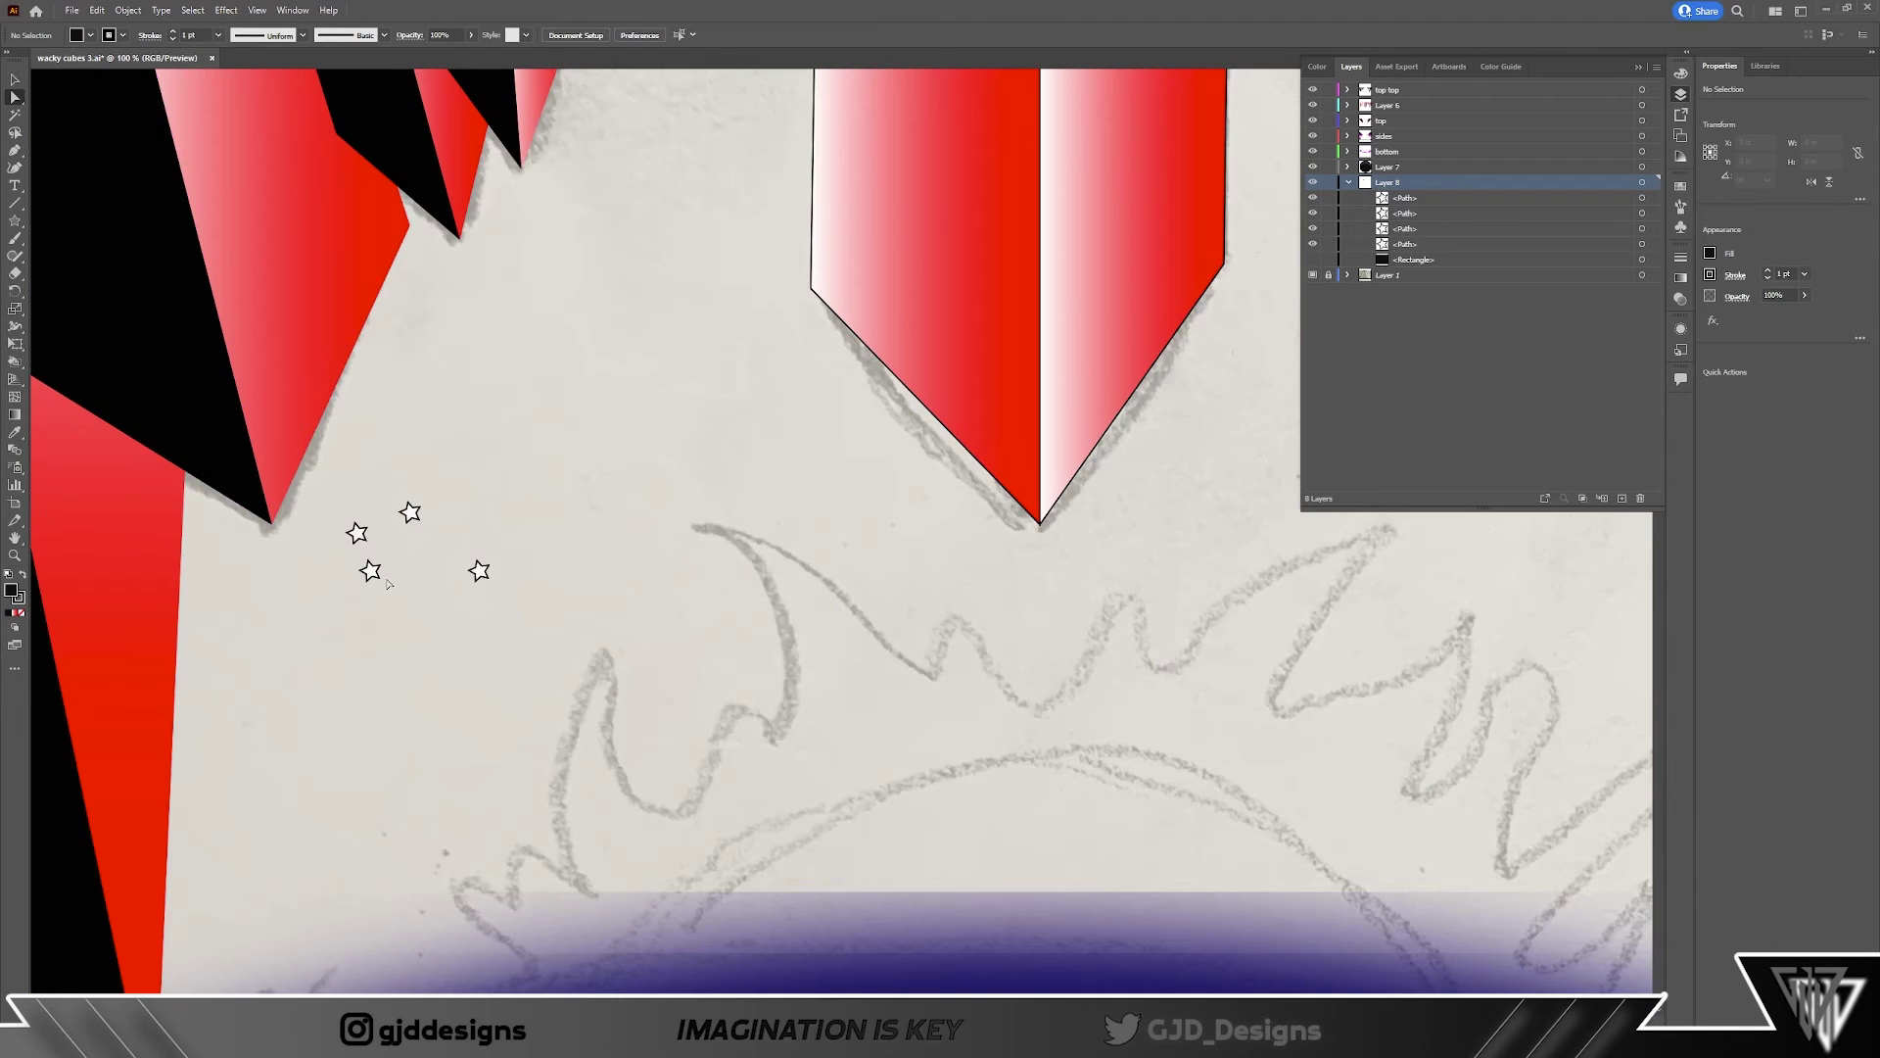
Step: Select the white-filled stars and duplicate the cluster repeatedly to try a denser star field
left_click_drag(323, 485, 510, 597)
scroll(383, 535, "up", 4)
key("ctrl+z")
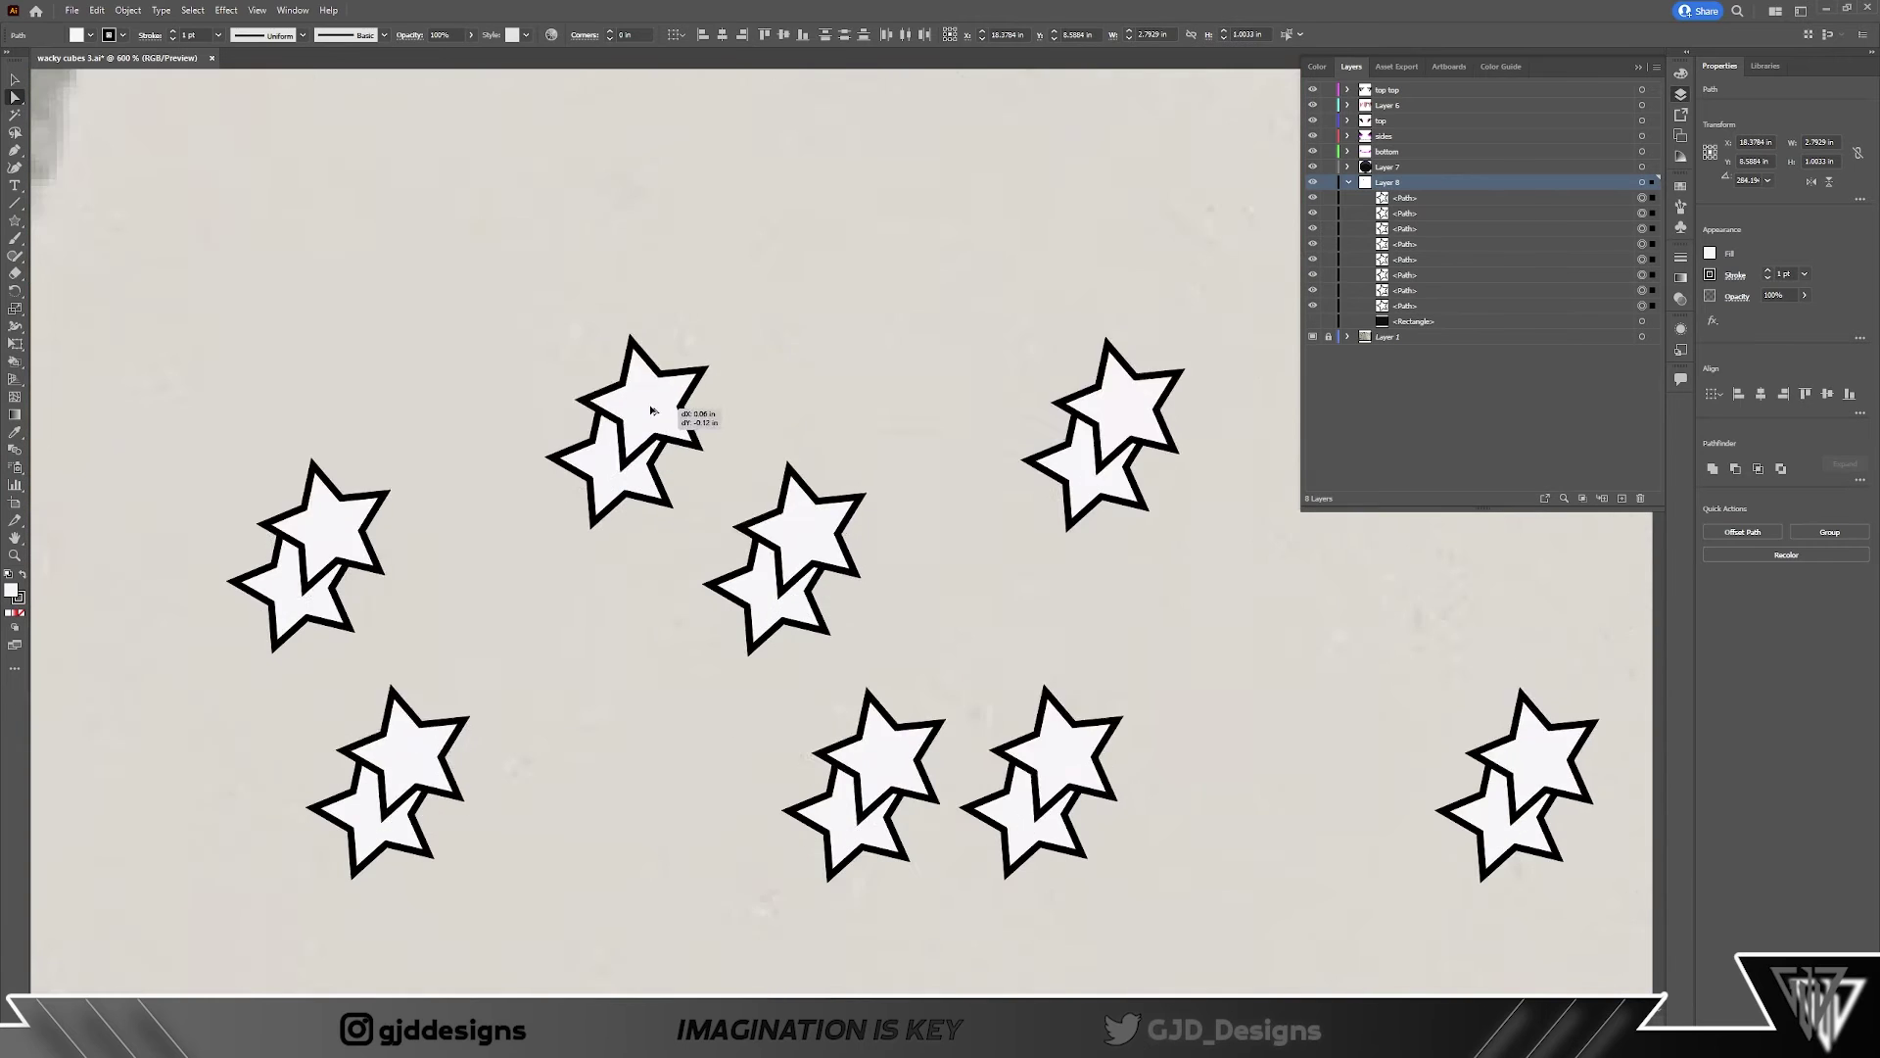
scroll(755, 238, "down", 5)
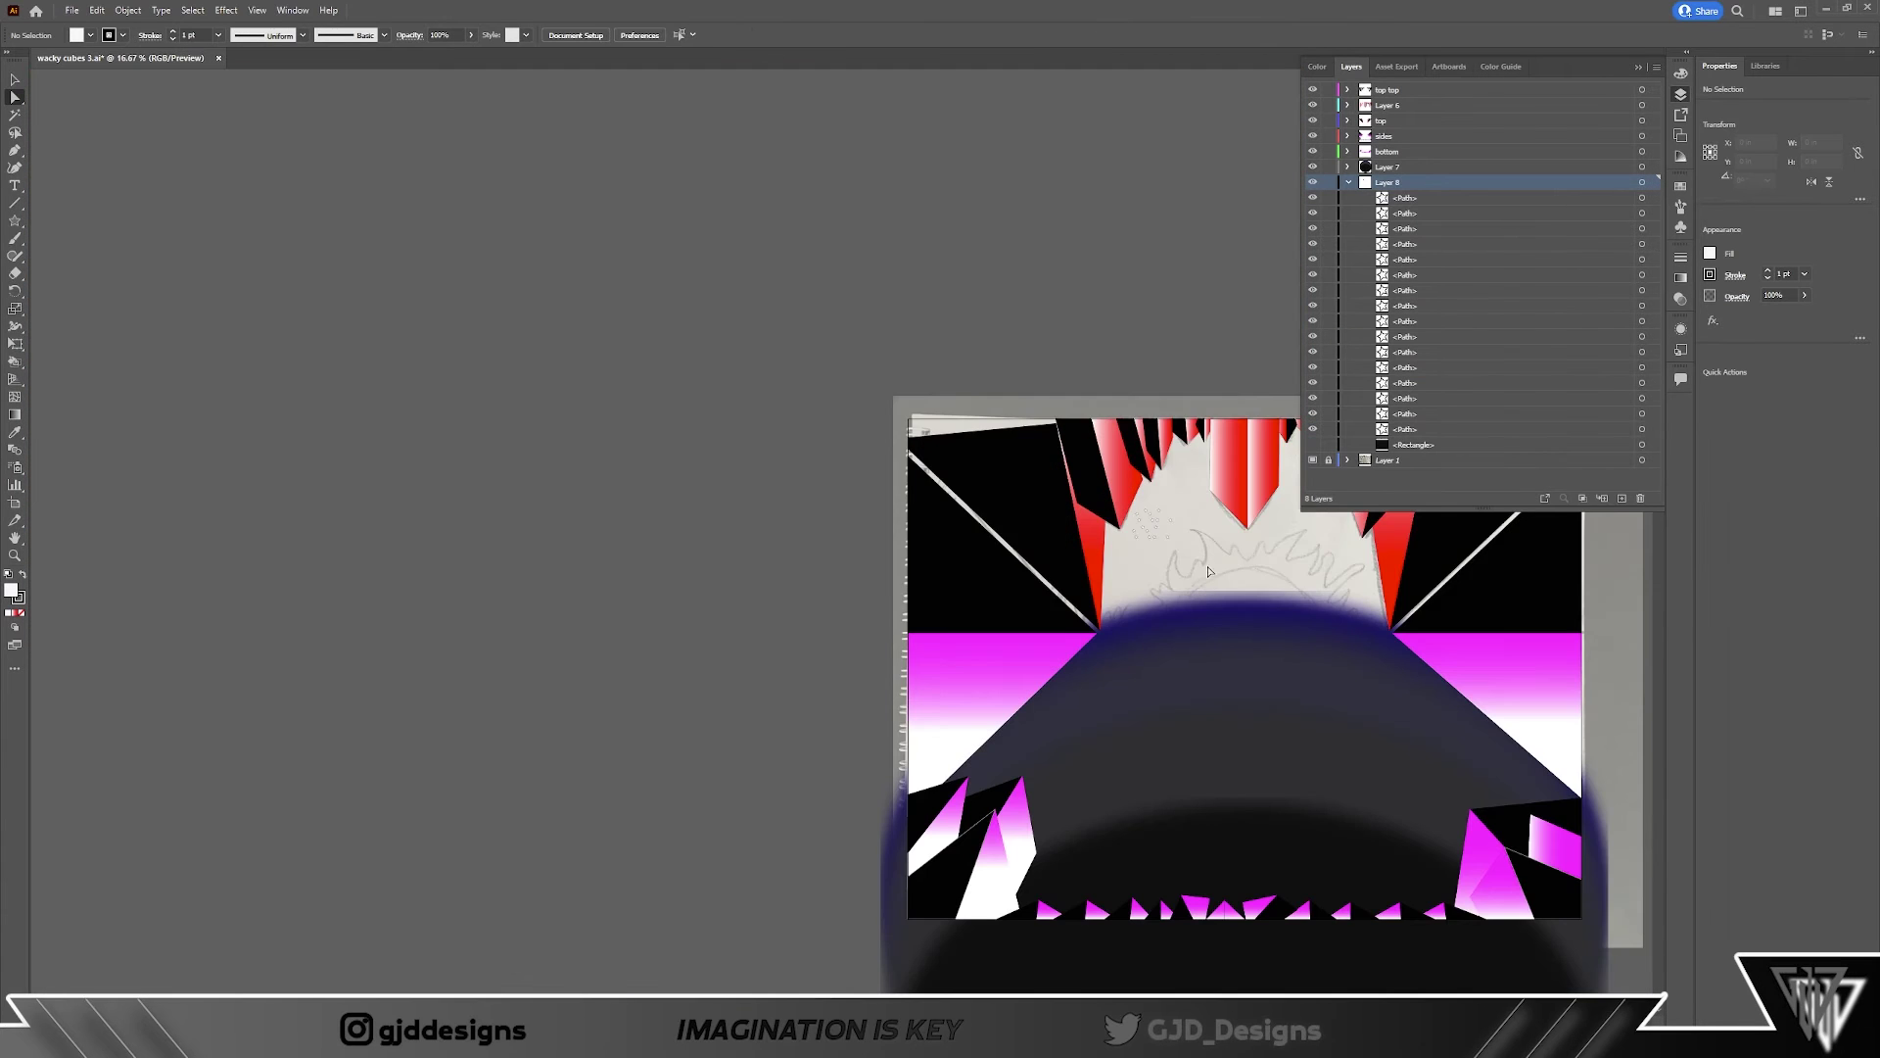
Step: Show the background rectangle again and remove the star copies
left_click(1313, 445)
left_click_drag(1055, 416, 1185, 543)
key("Delete")
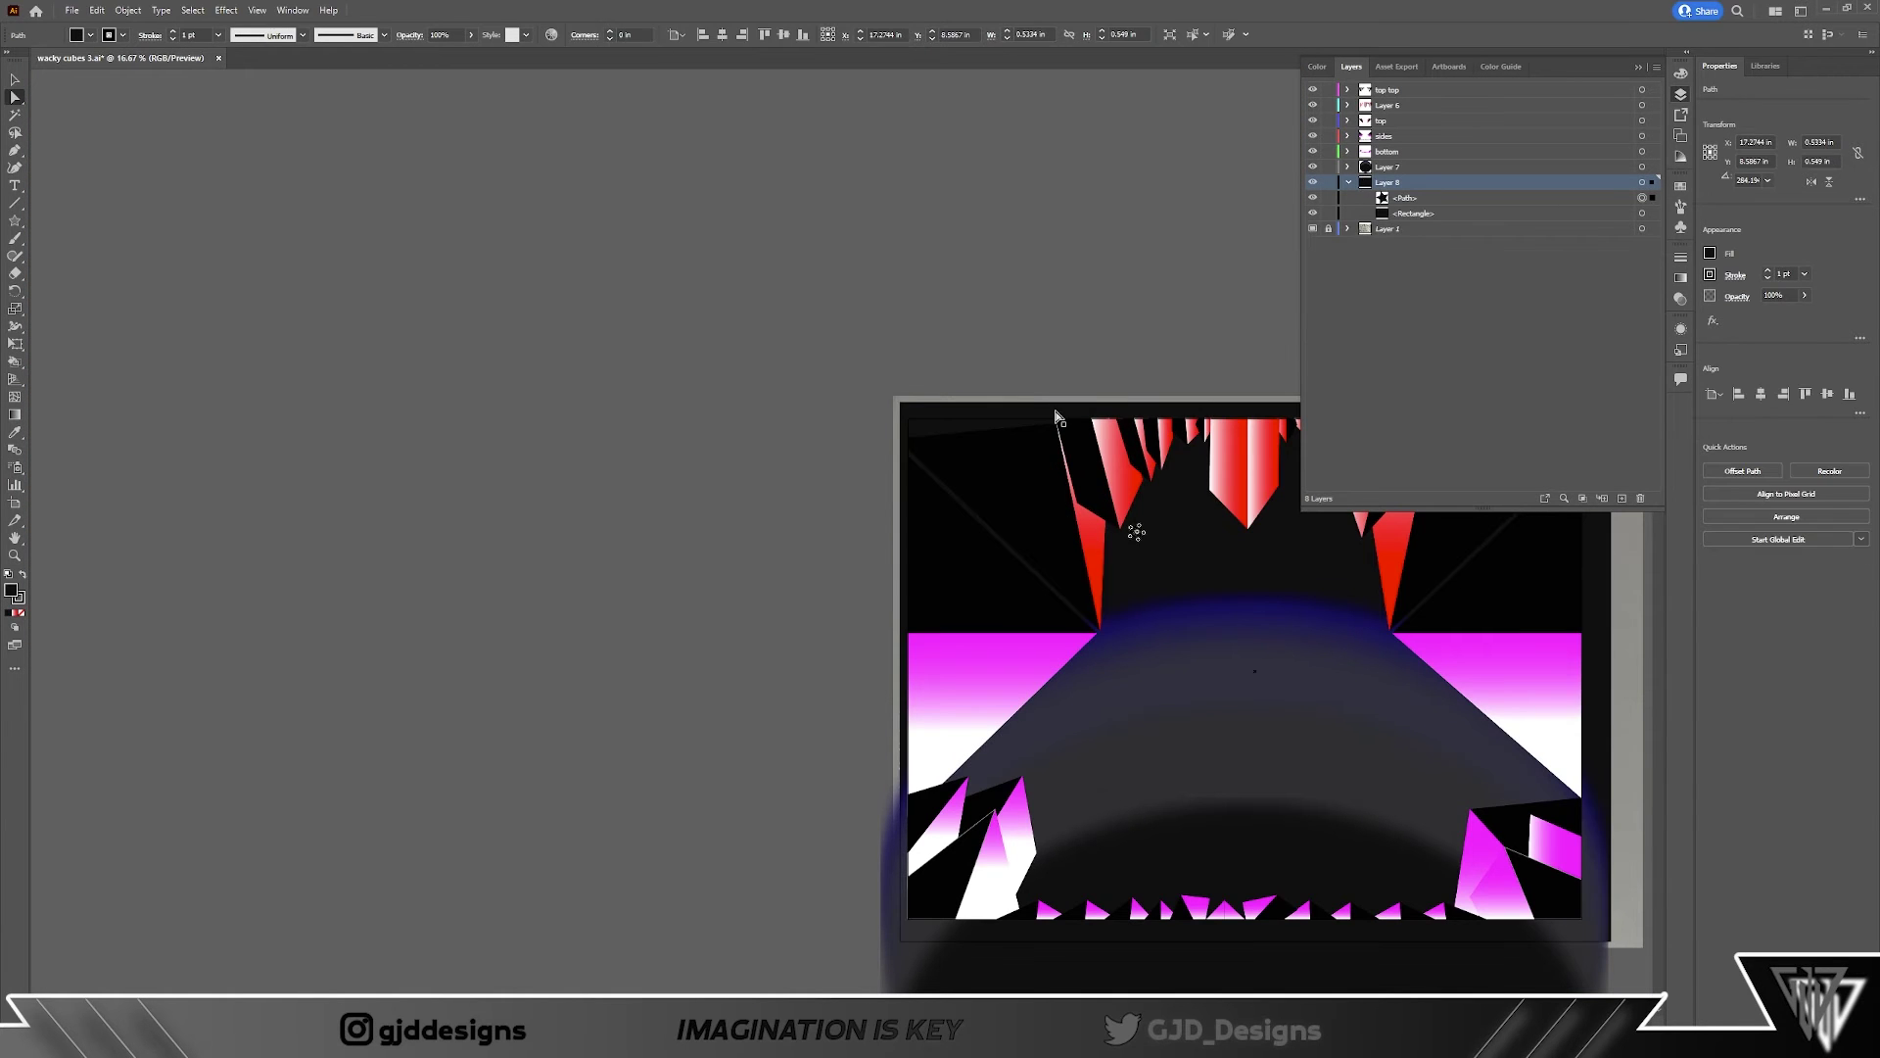
key("ctrl+minus")
Step: Add a new layer above Layer 7 and hide Layers 7 and 8 to reveal the sketched sun
left_click(1349, 182)
left_click(1388, 167)
left_click_drag(1314, 166, 1313, 182)
scroll(1126, 646, "up", 3)
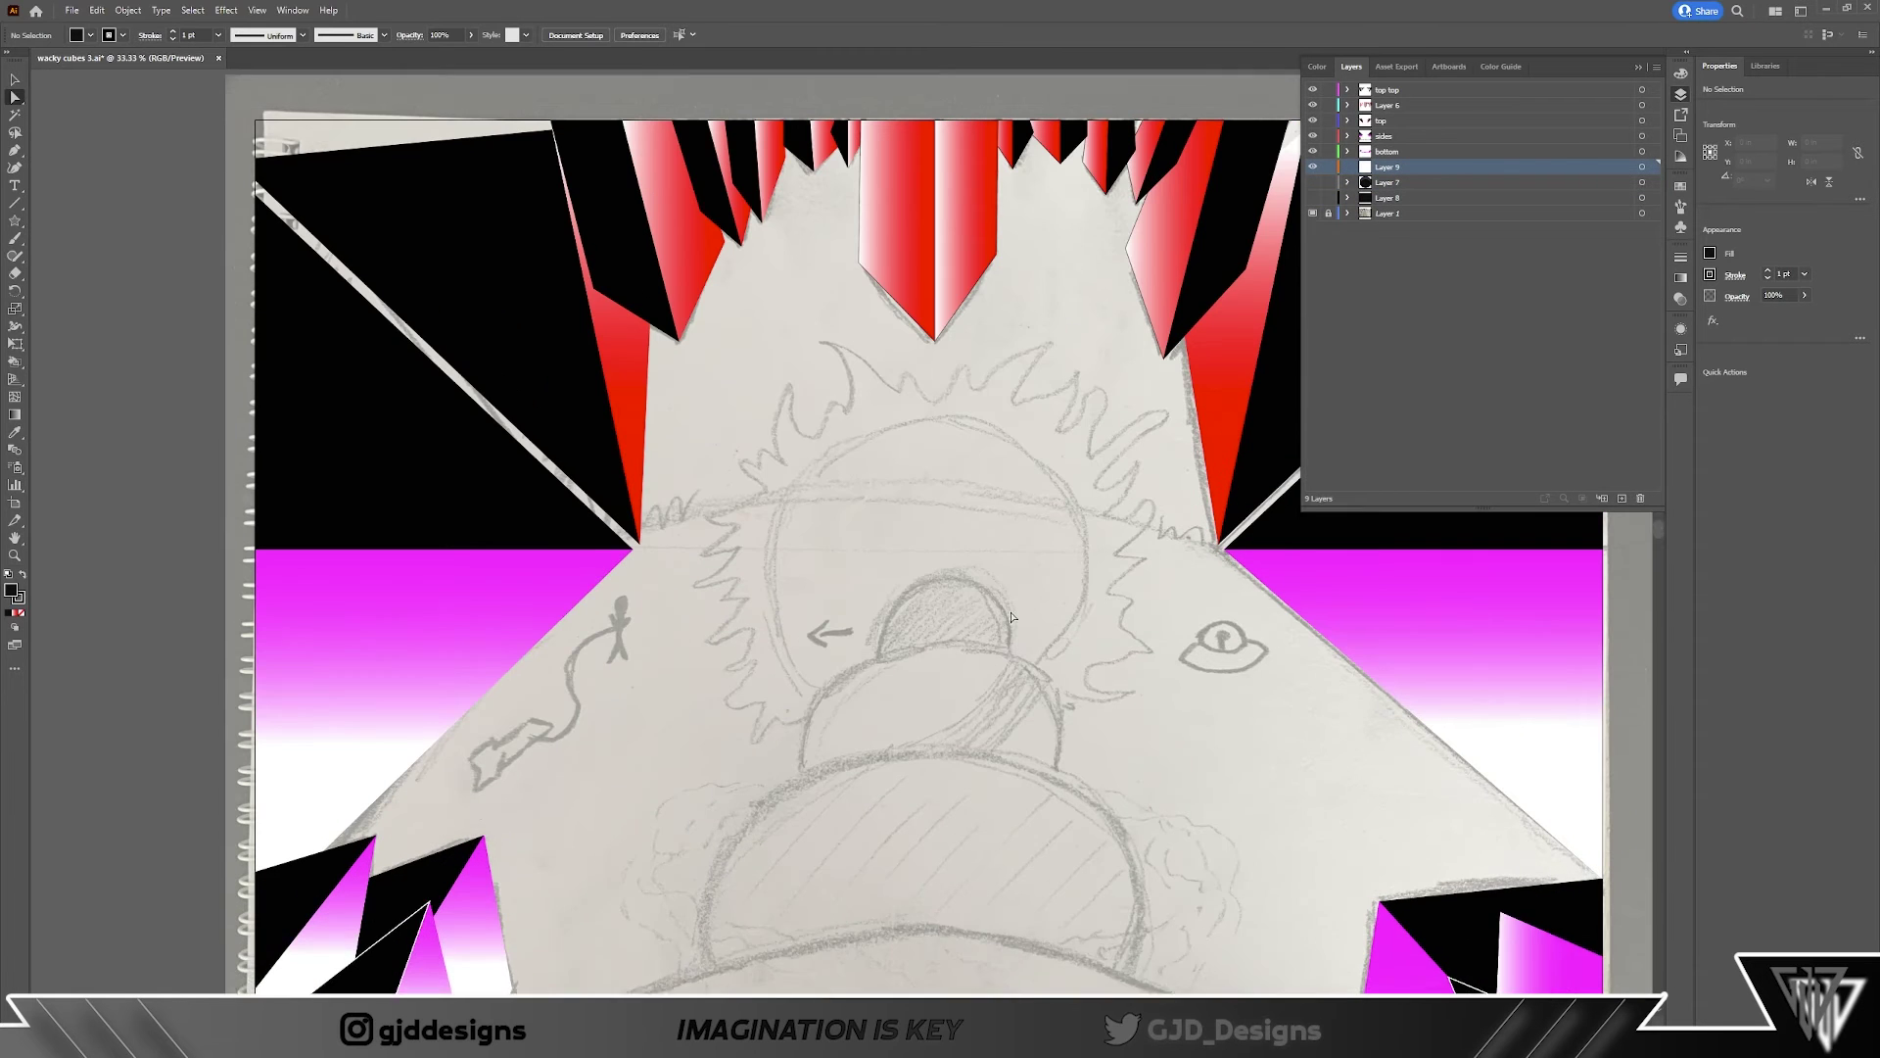
Step: Draw a circle with the Ellipse tool and position it over the sketched sun below the central red crystal
left_click_drag(14, 220, 79, 238)
left_click_drag(1028, 588, 1165, 725)
mouse_move(982, 558)
left_mouse_down()
mouse_move(875, 608)
mouse_move(889, 578)
left_mouse_up()
Step: Fill the sun circle with bright yellow and remove its stroke
double_click(11, 589)
left_click(966, 586)
left_click(925, 431)
left_click(1094, 428)
left_click(1710, 275)
left_click(532, 840)
scroll(956, 612, "down", 1)
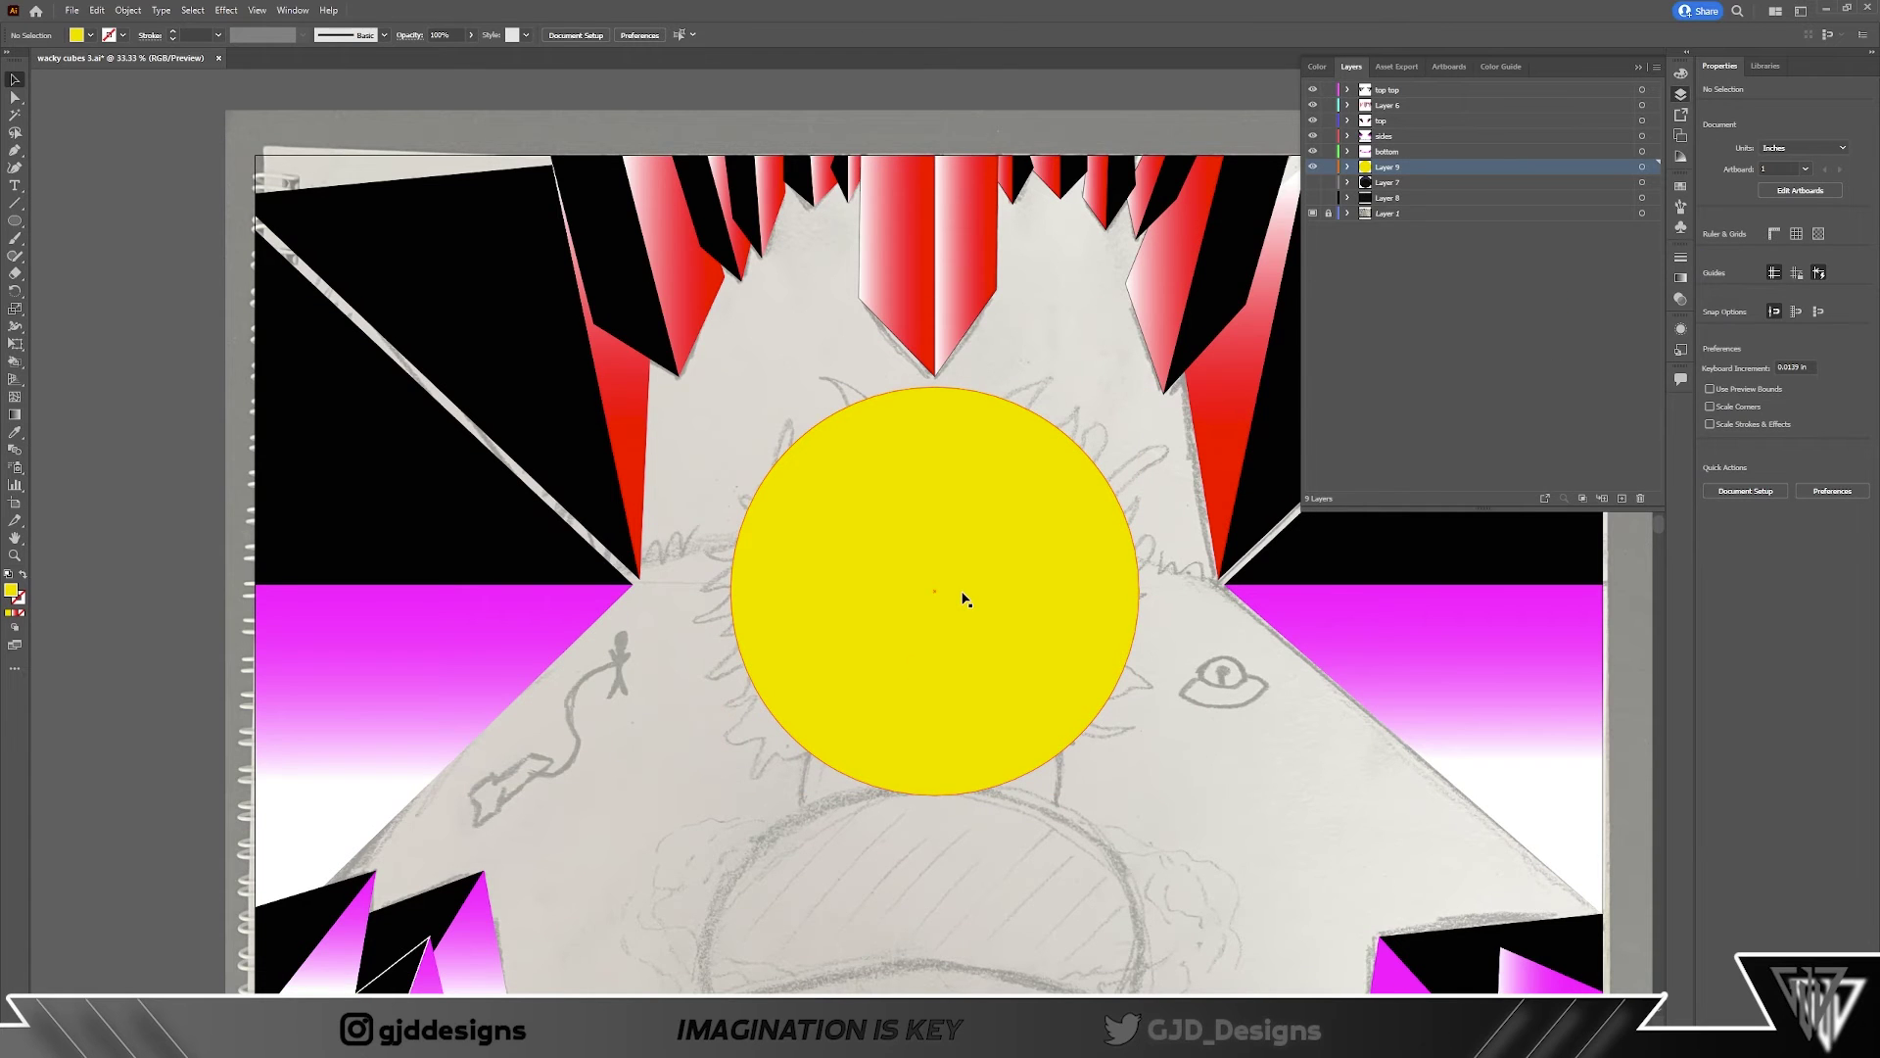
Step: Draw a short diagonal line above the sun's upper-left edge with a 7 pt red stroke tapered at both ends
scroll(950, 514, "up", 2)
scroll(920, 539, "up", 1)
key("backslash")
left_click_drag(618, 519, 683, 605)
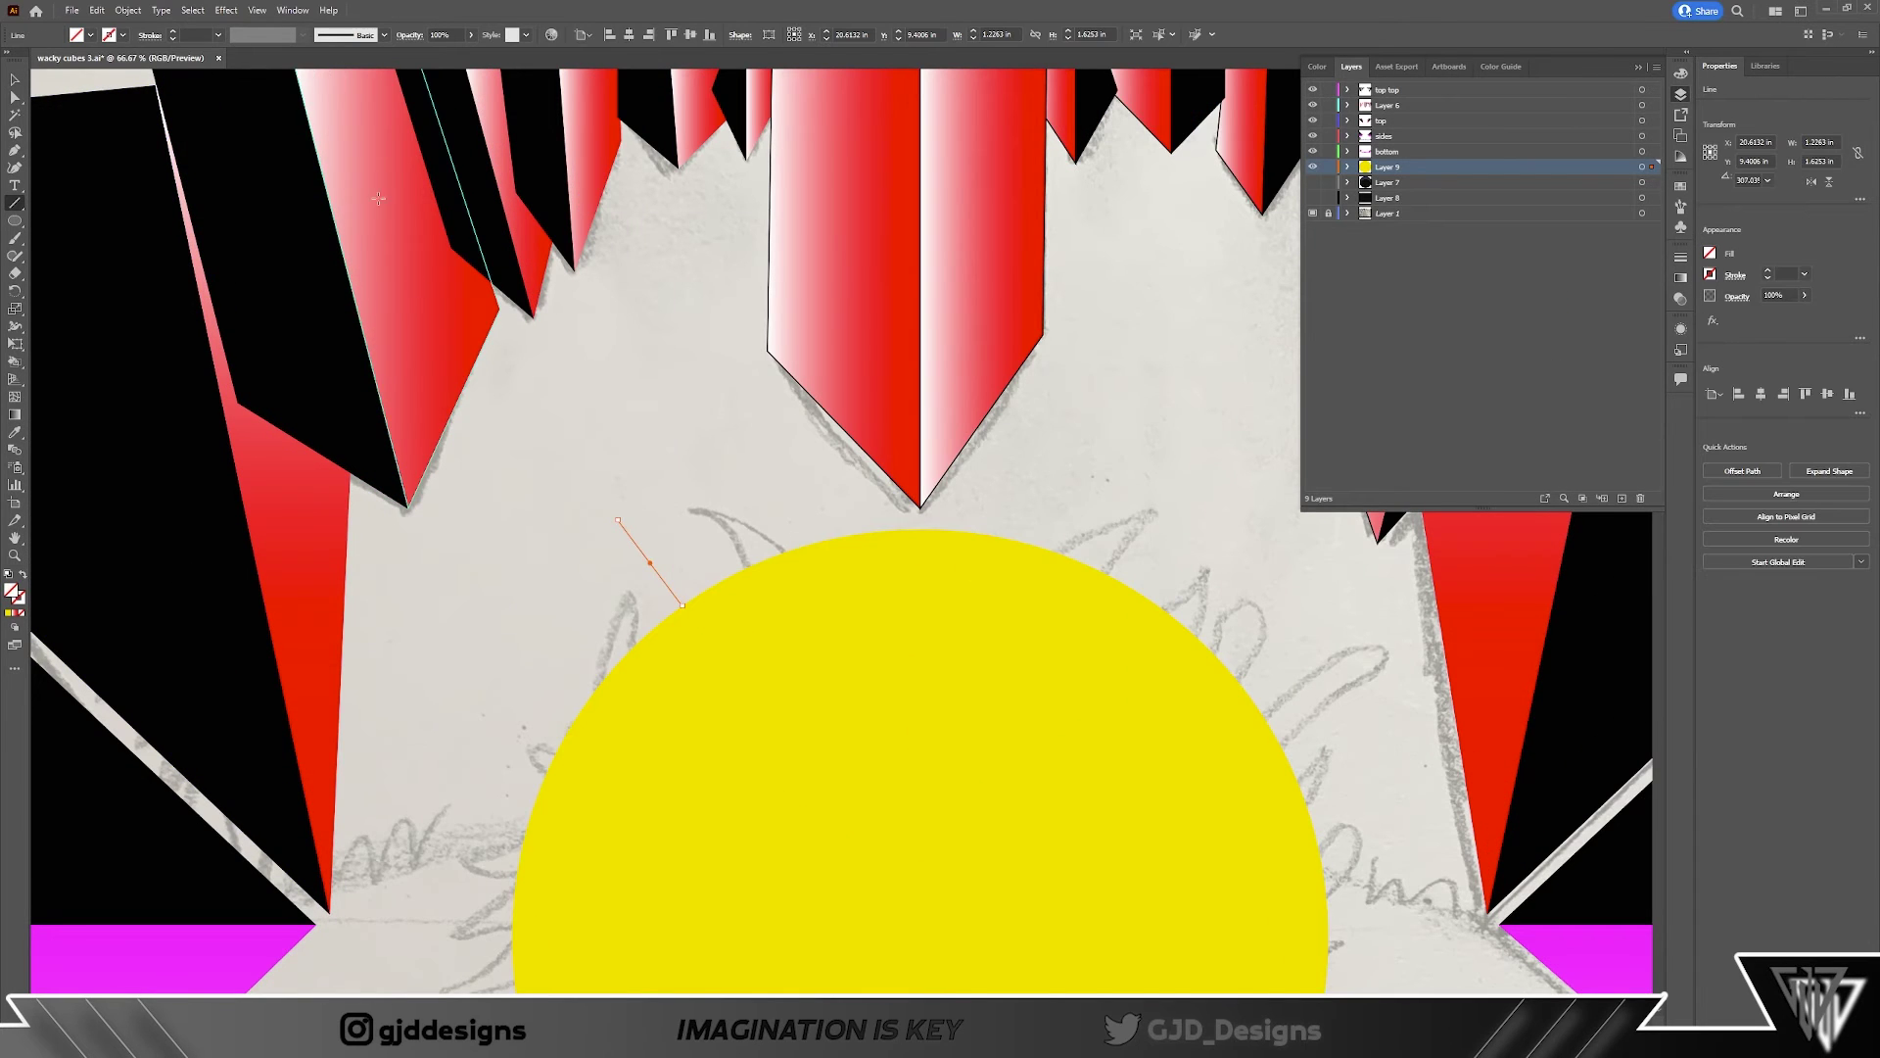
left_click(110, 39)
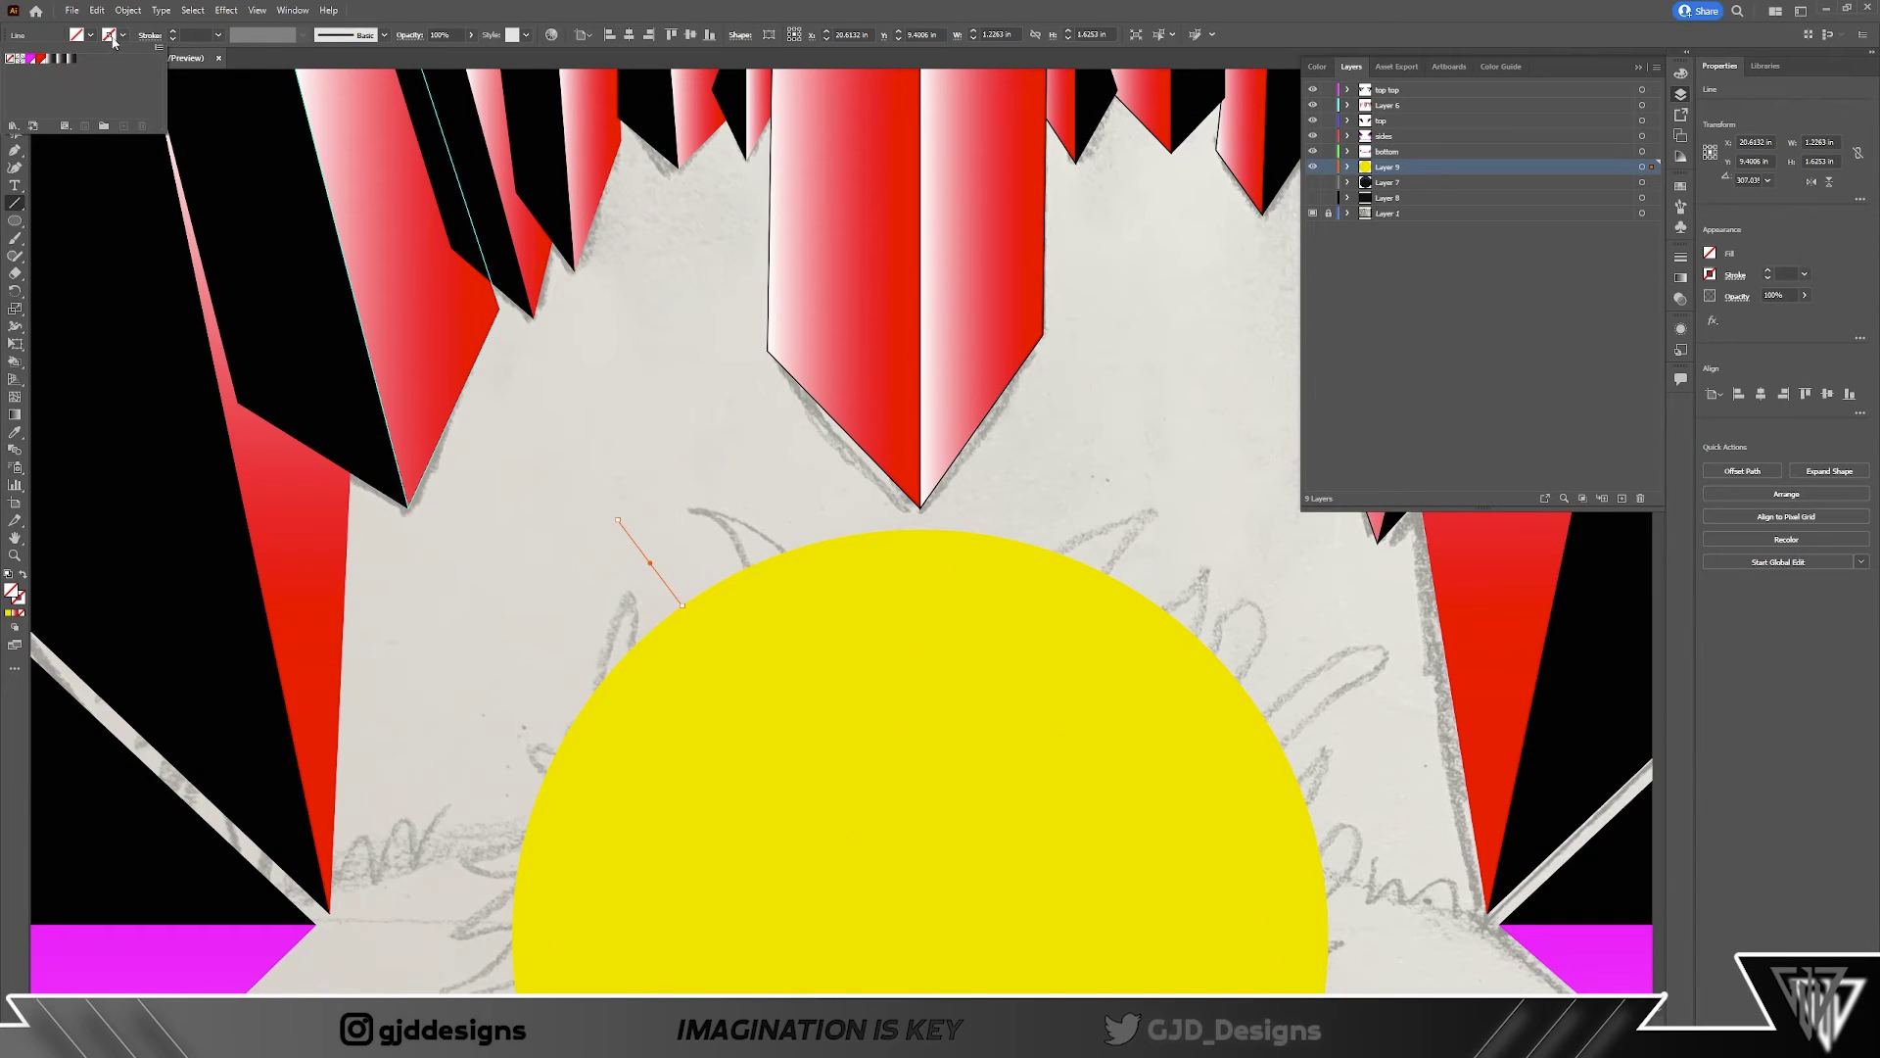
key("comma")
key("v")
Step: Apply a Transform effect to the red line that repeats it in copies rotated by 4°
left_click(226, 10)
mouse_move(293, 128)
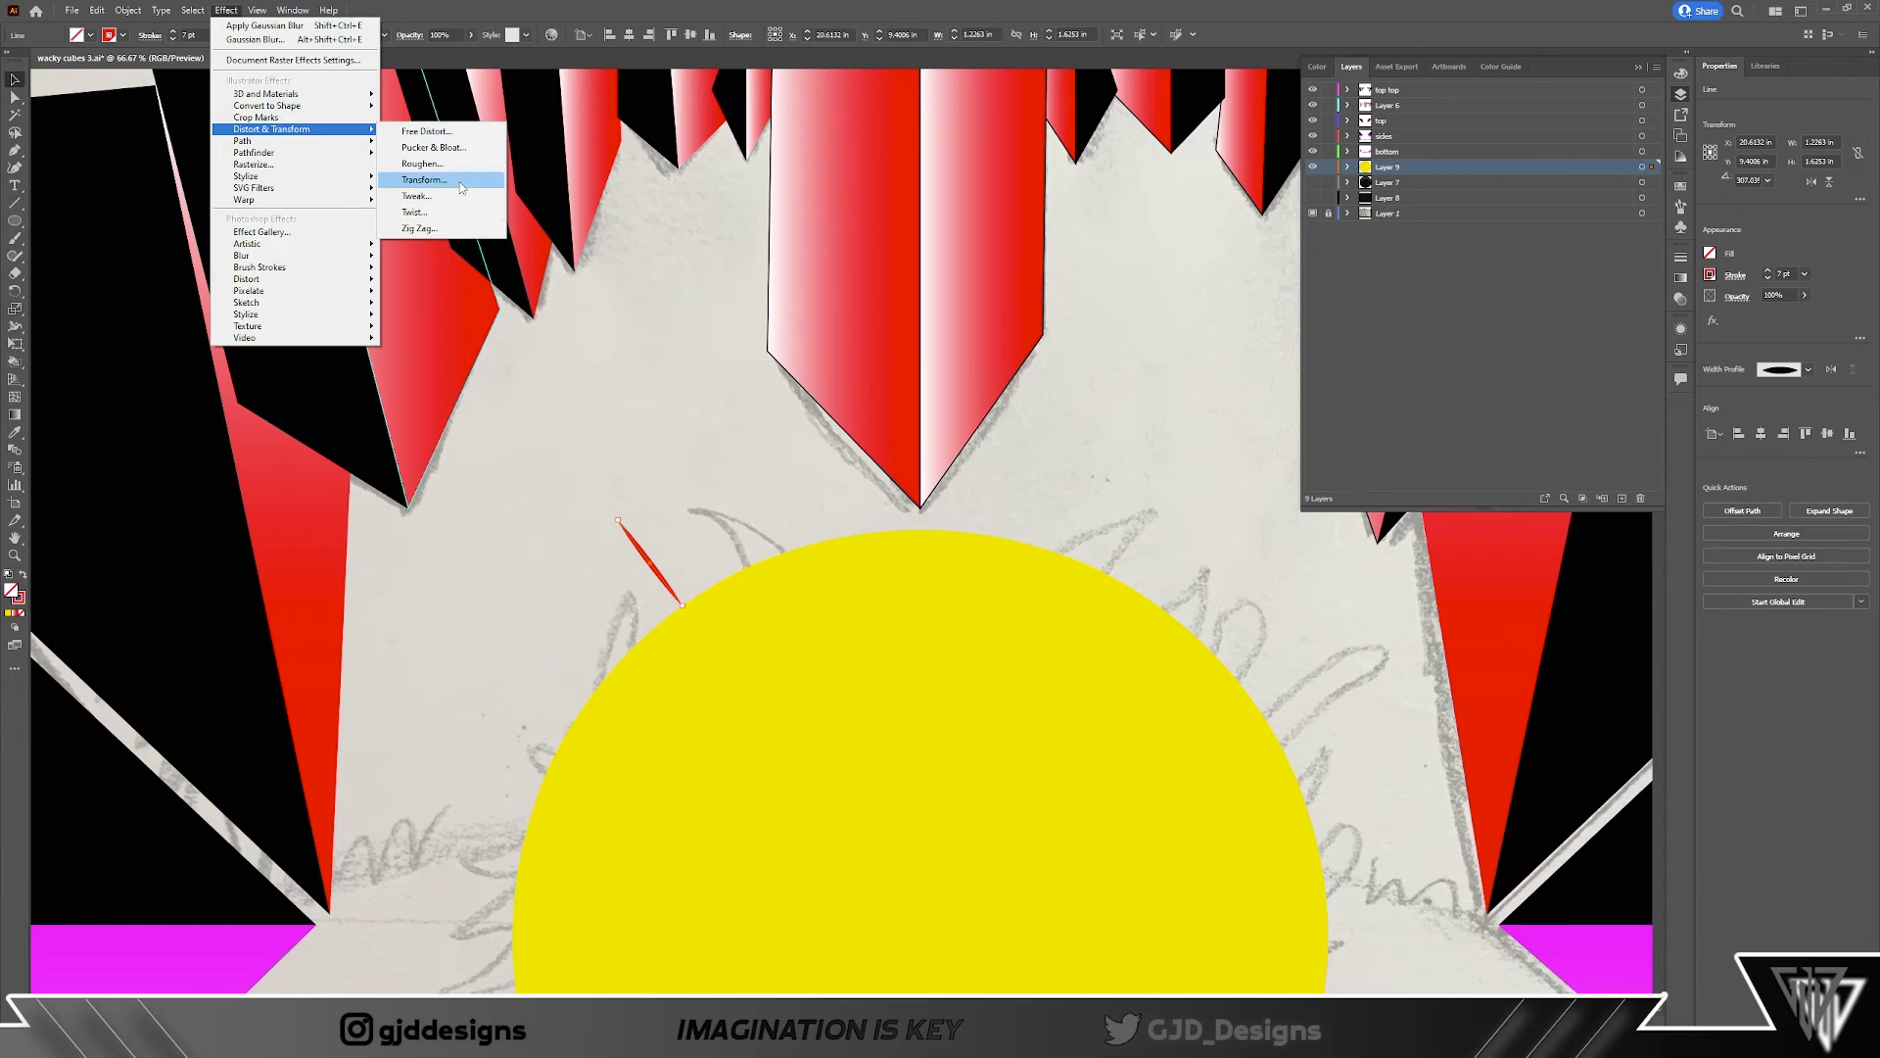
left_click(457, 181)
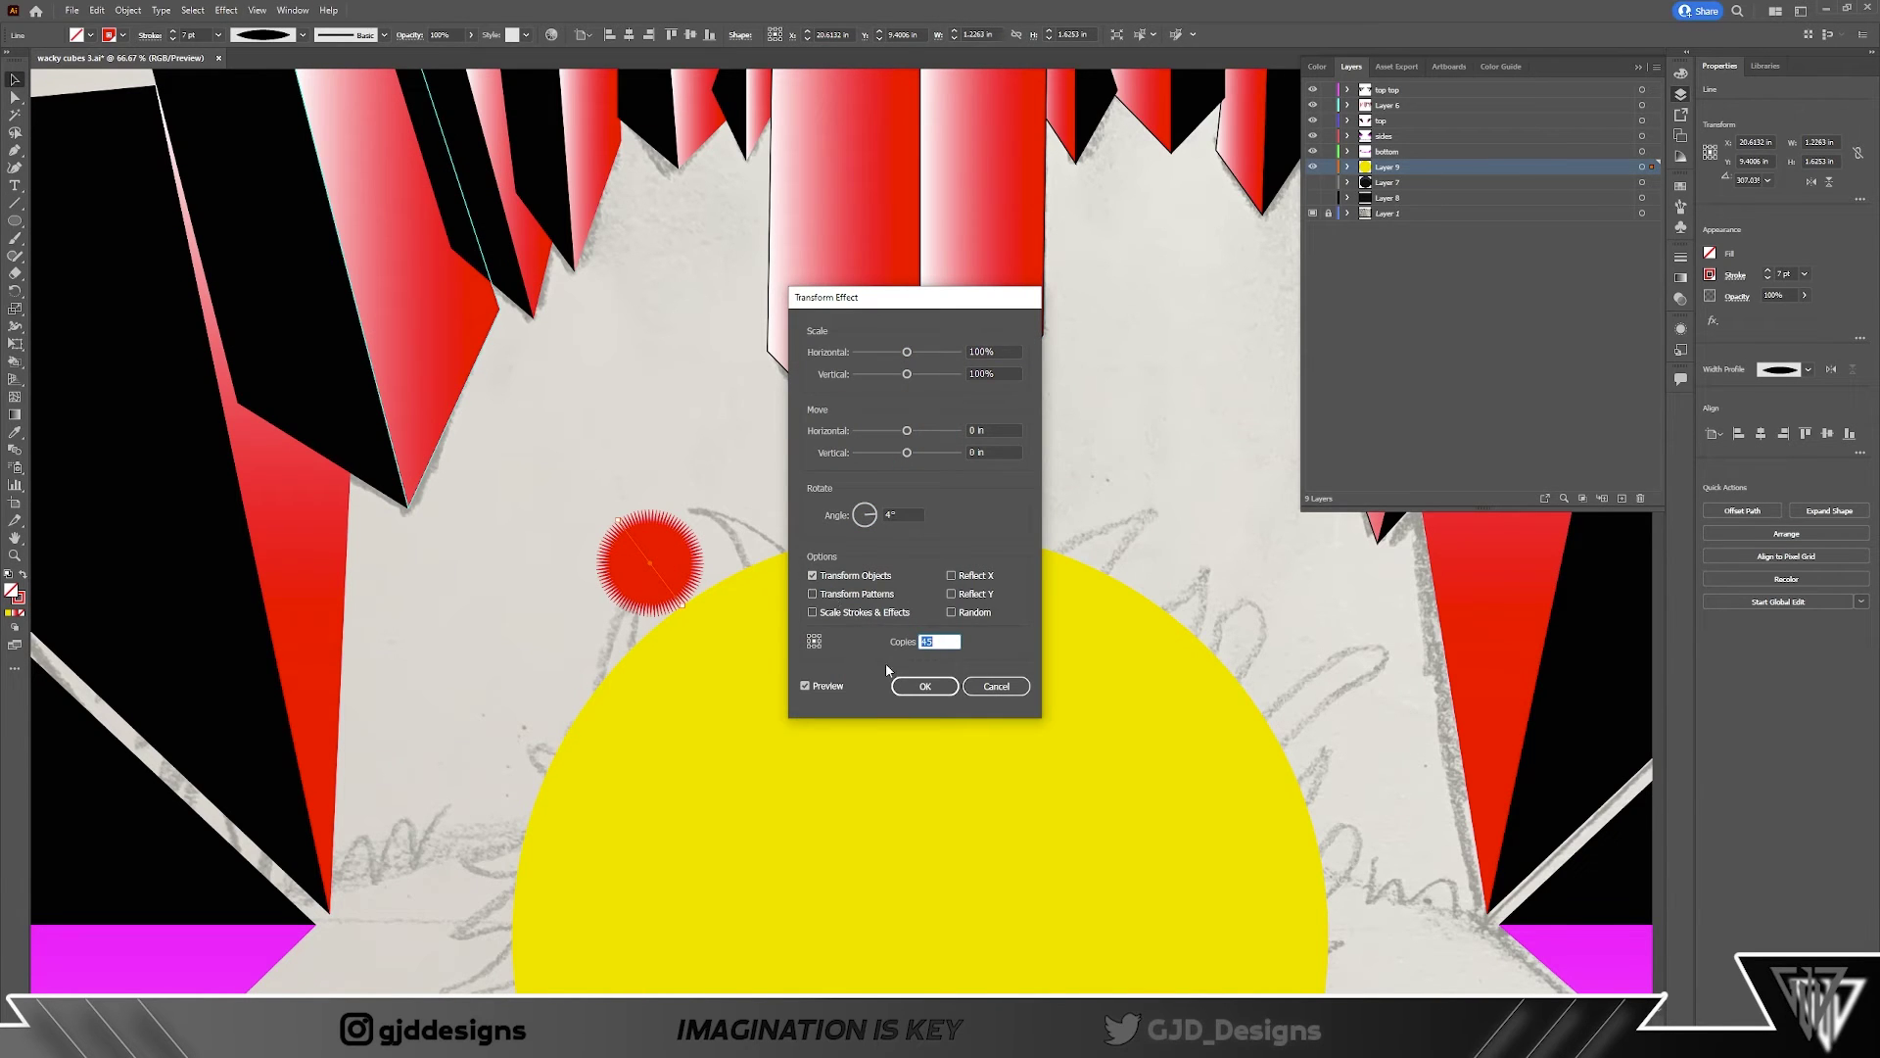
left_click(925, 686)
Step: Lengthen the line into a sunburst, centre it on the yellow circle and scale it to about 13.5 in
key("a")
left_click_drag(617, 517, 408, 190)
key("ctrl+minus")
left_click_drag(777, 641, 903, 823)
key("v")
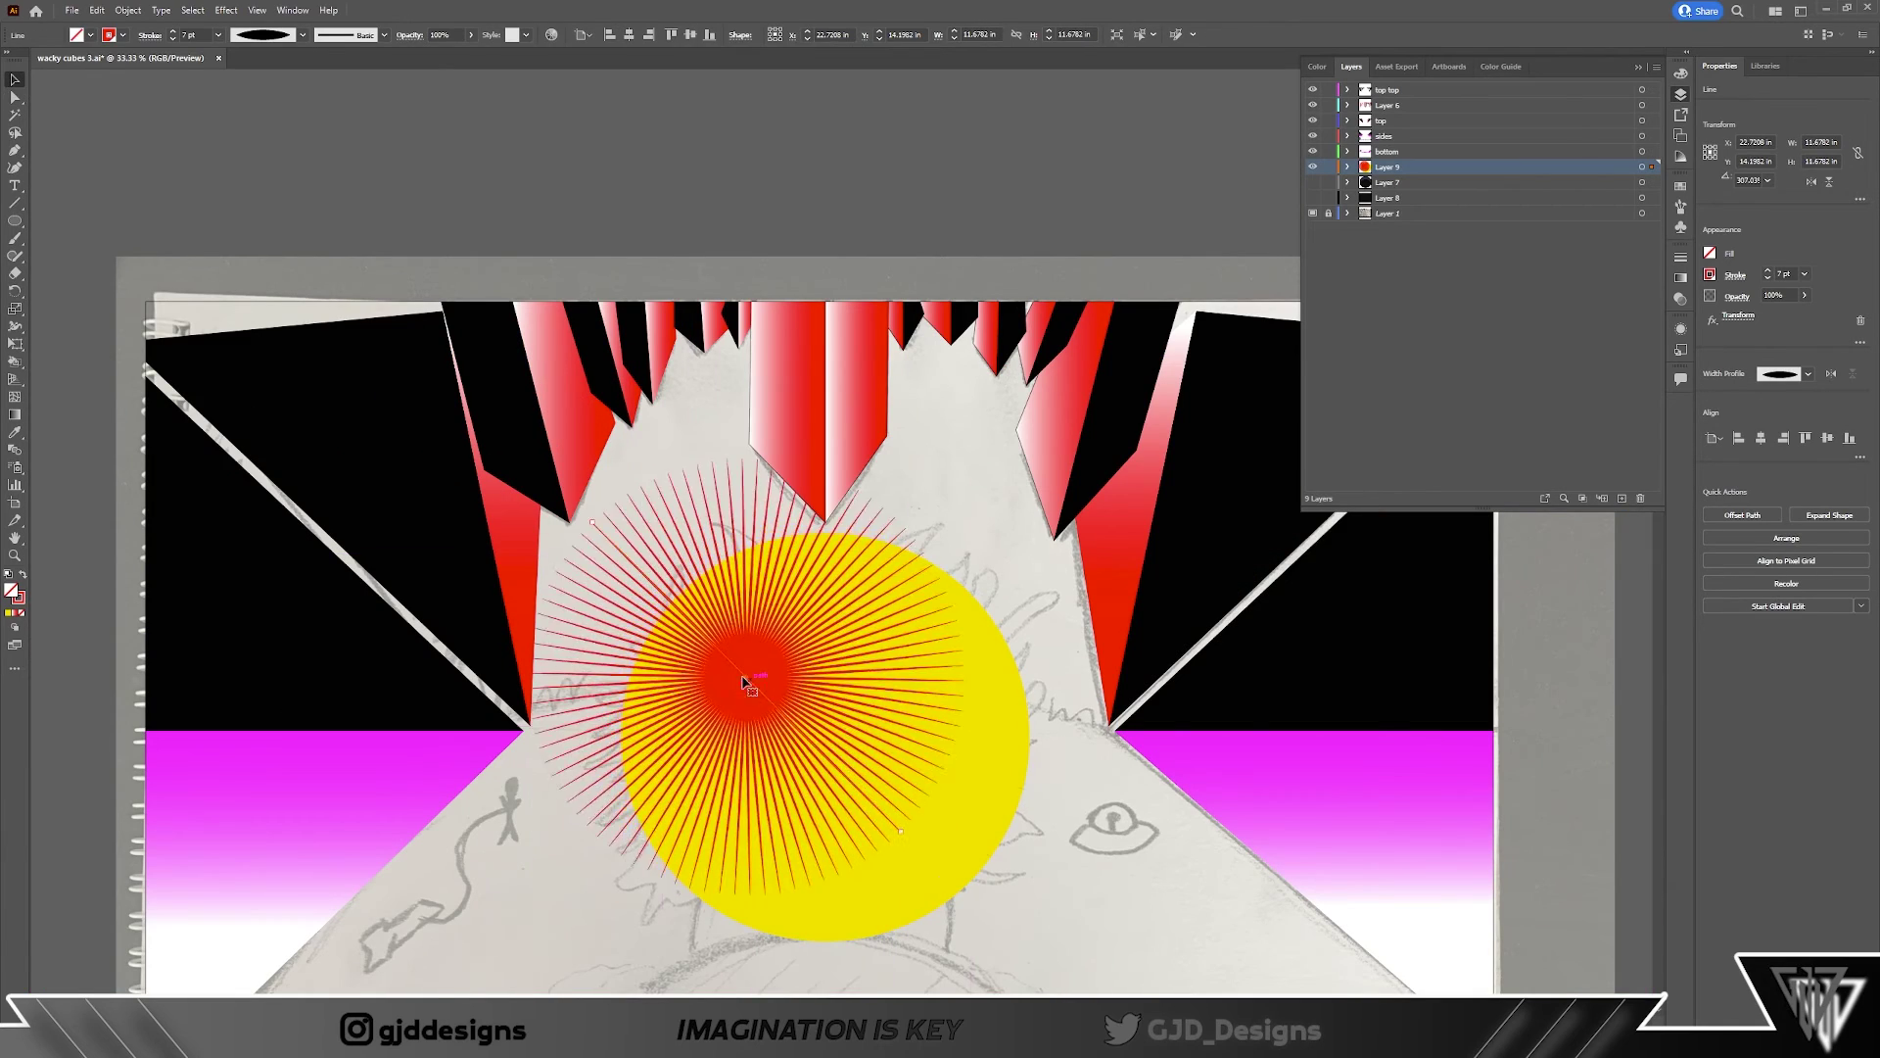
left_click_drag(744, 683, 820, 742)
left_click_drag(672, 575, 646, 560)
key("ctrl+minus")
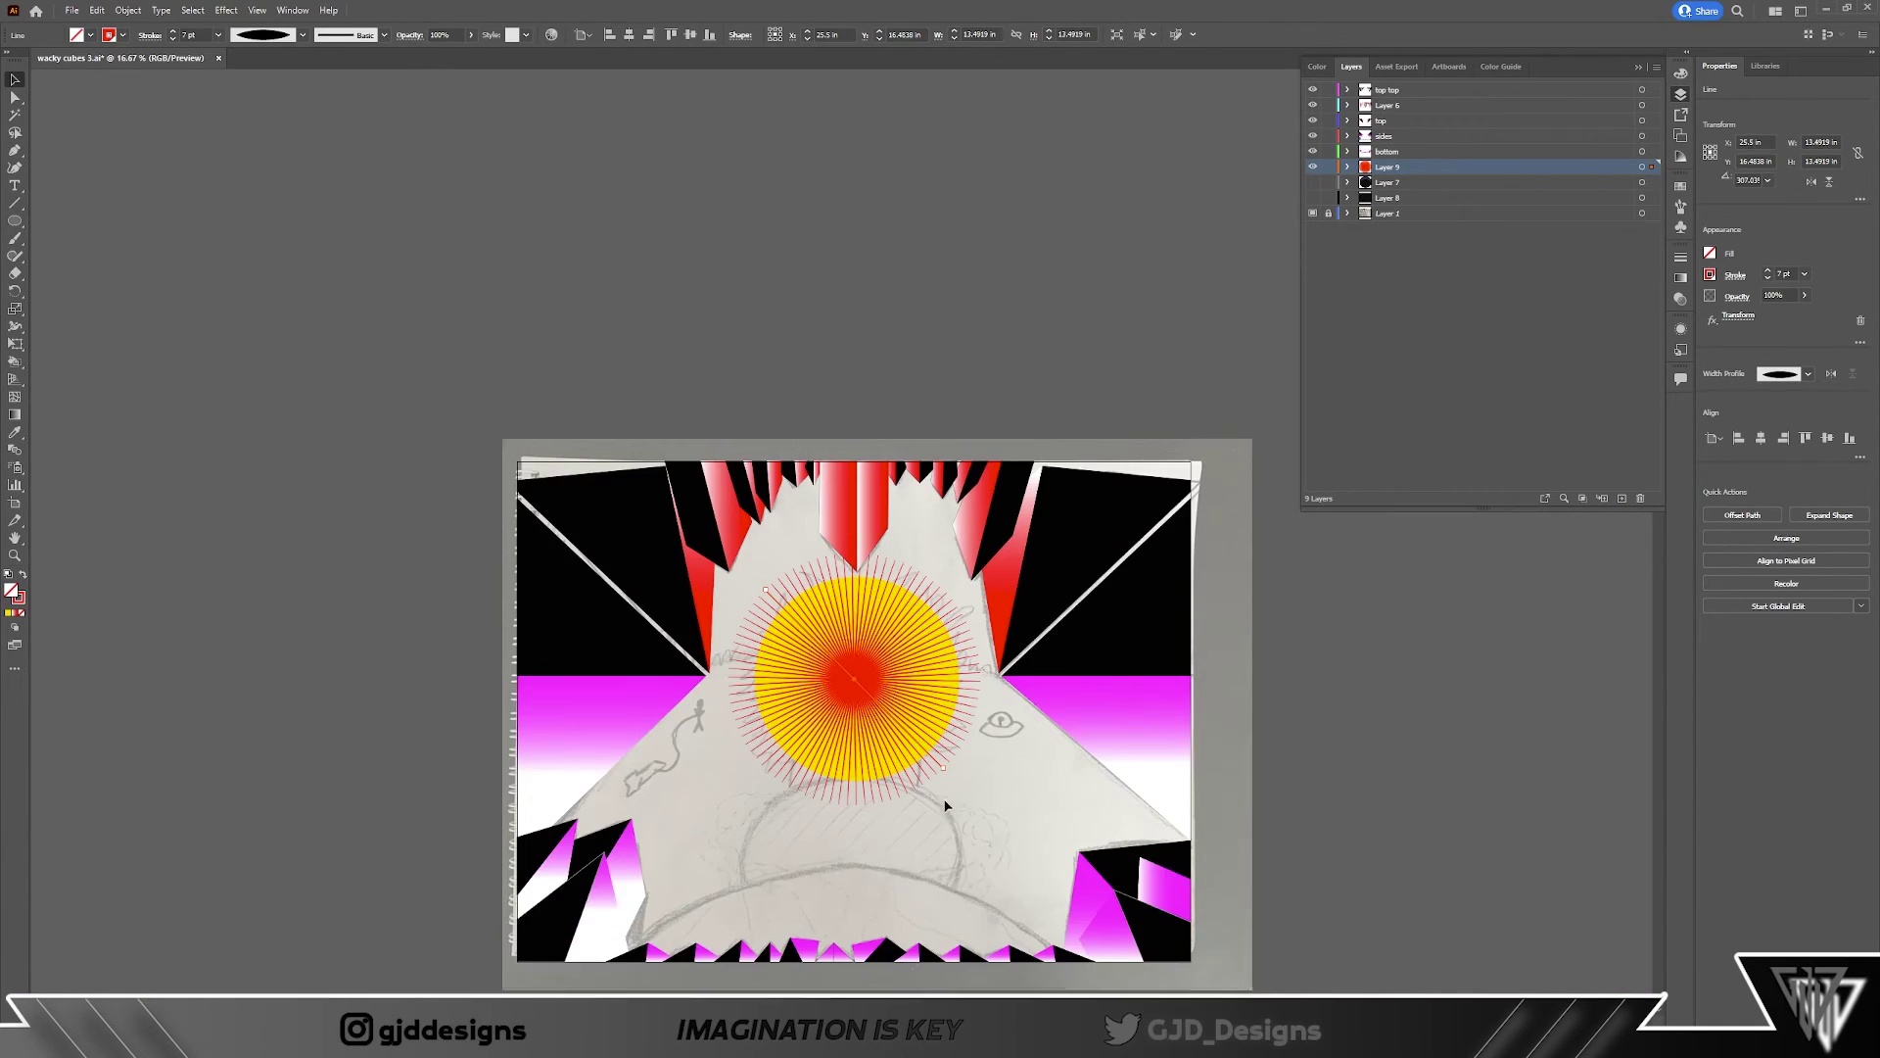
left_click(946, 805)
Step: Show the hill and background layers and resize the sunburst rays to fit the yellow circle
scroll(944, 744, "down", 2)
scroll(944, 744, "up", 5)
mouse_move(1312, 182)
left_mouse_down()
mouse_move(1312, 198)
mouse_move(1406, 180)
mouse_move(1381, 181)
left_mouse_up()
scroll(1048, 608, "down", 2)
scroll(1045, 612, "up", 3)
left_click_drag(890, 558, 614, 273)
Step: Reduce the opacity of the sunburst rays to about 22%
left_click(471, 35)
left_click_drag(471, 57, 431, 57)
key("ctrl+shift+a")
scroll(898, 560, "down", 3)
scroll(1234, 634, "up", 1)
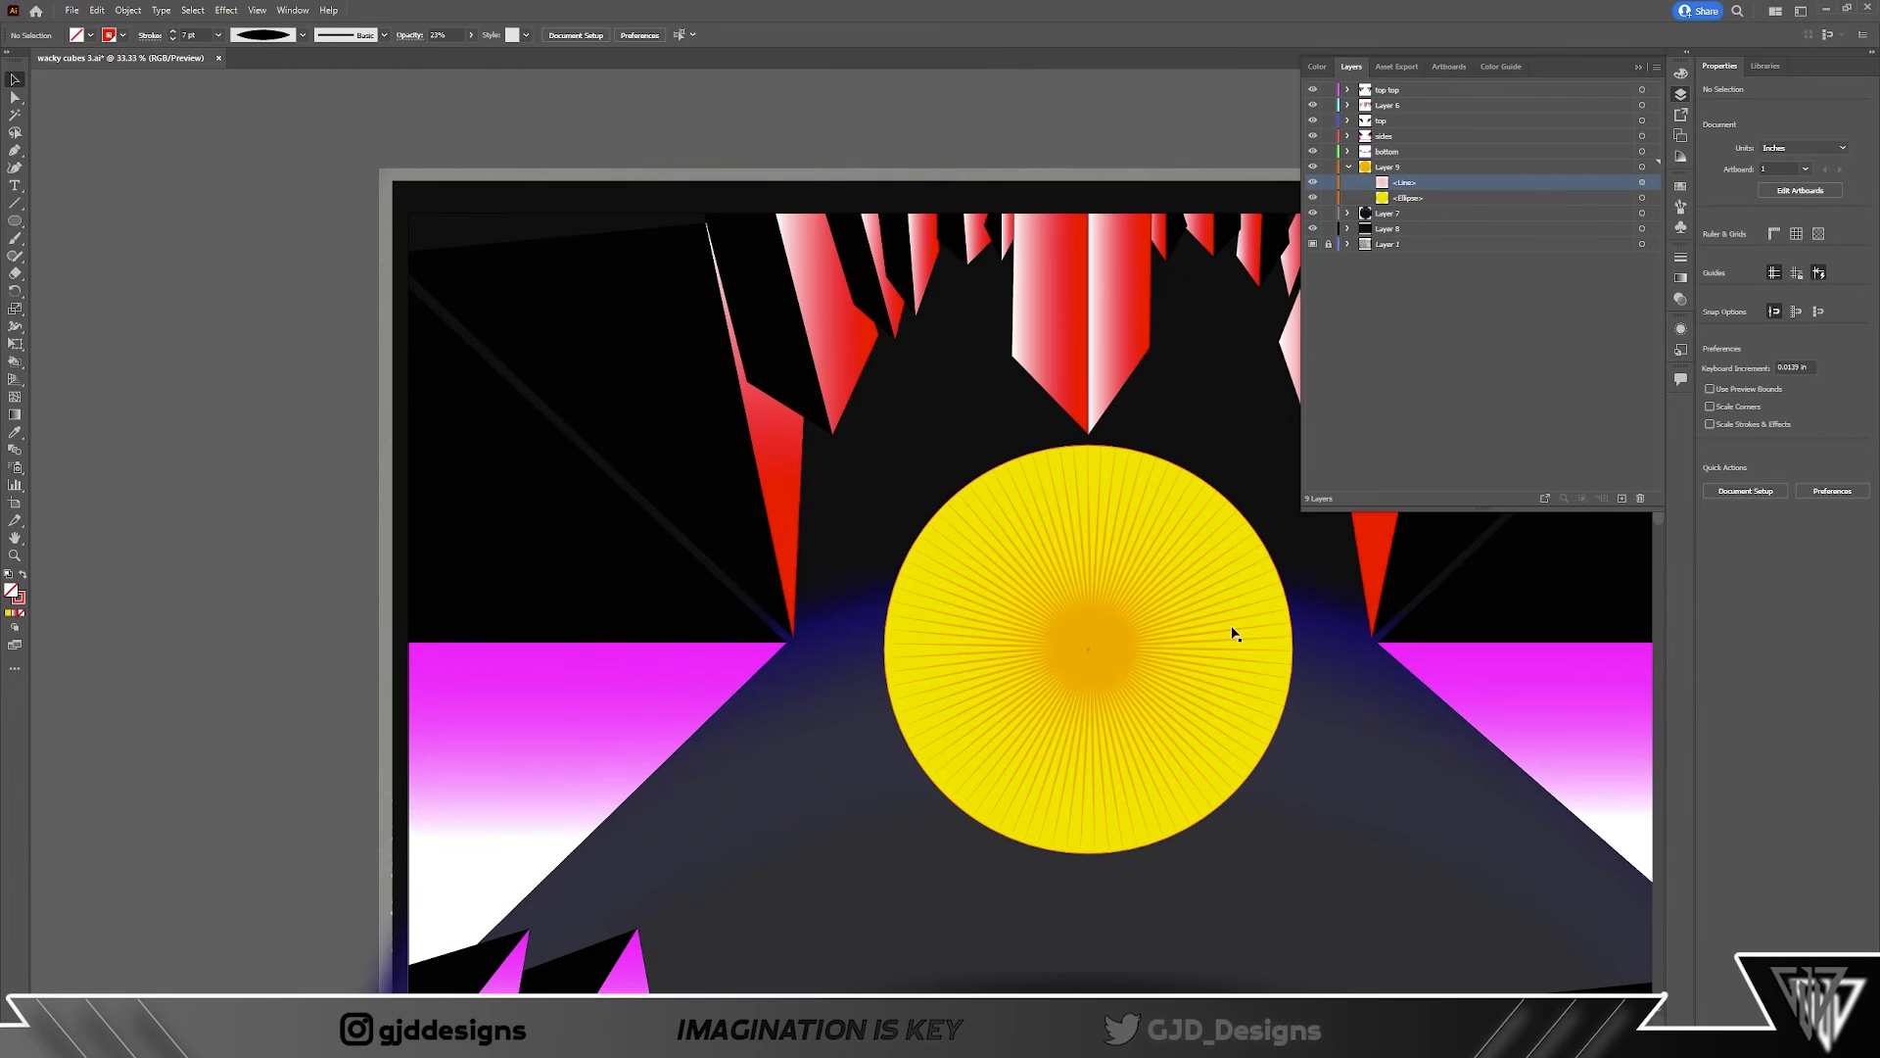
Step: Hide Layers 7 and 8 to expose the sketched flames around the sun
scroll(1234, 634, "up", 1)
scroll(1192, 738, "up", 1)
left_click(1313, 212)
left_click(1313, 228)
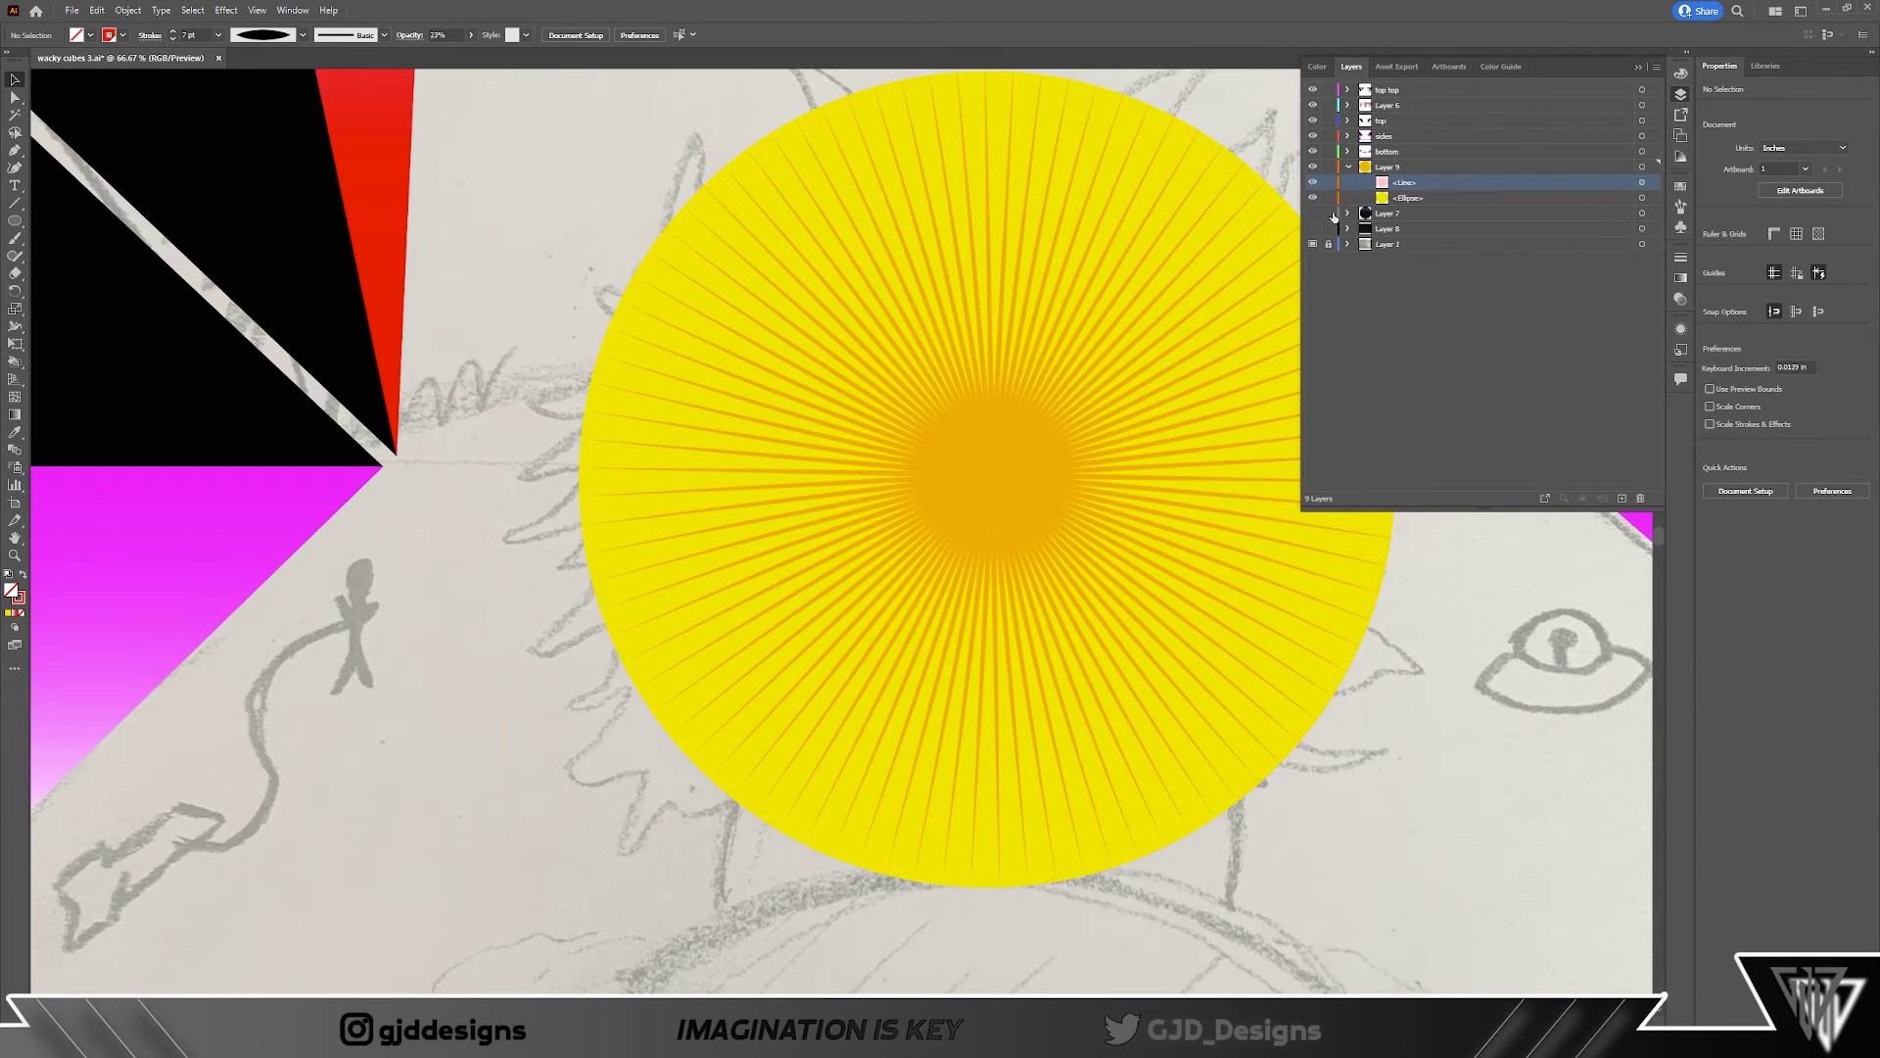
scroll(1074, 642, "down", 1)
Step: Trace a curved flame outline around the left half of the sun with the Pen tool
key("p")
left_click(929, 734)
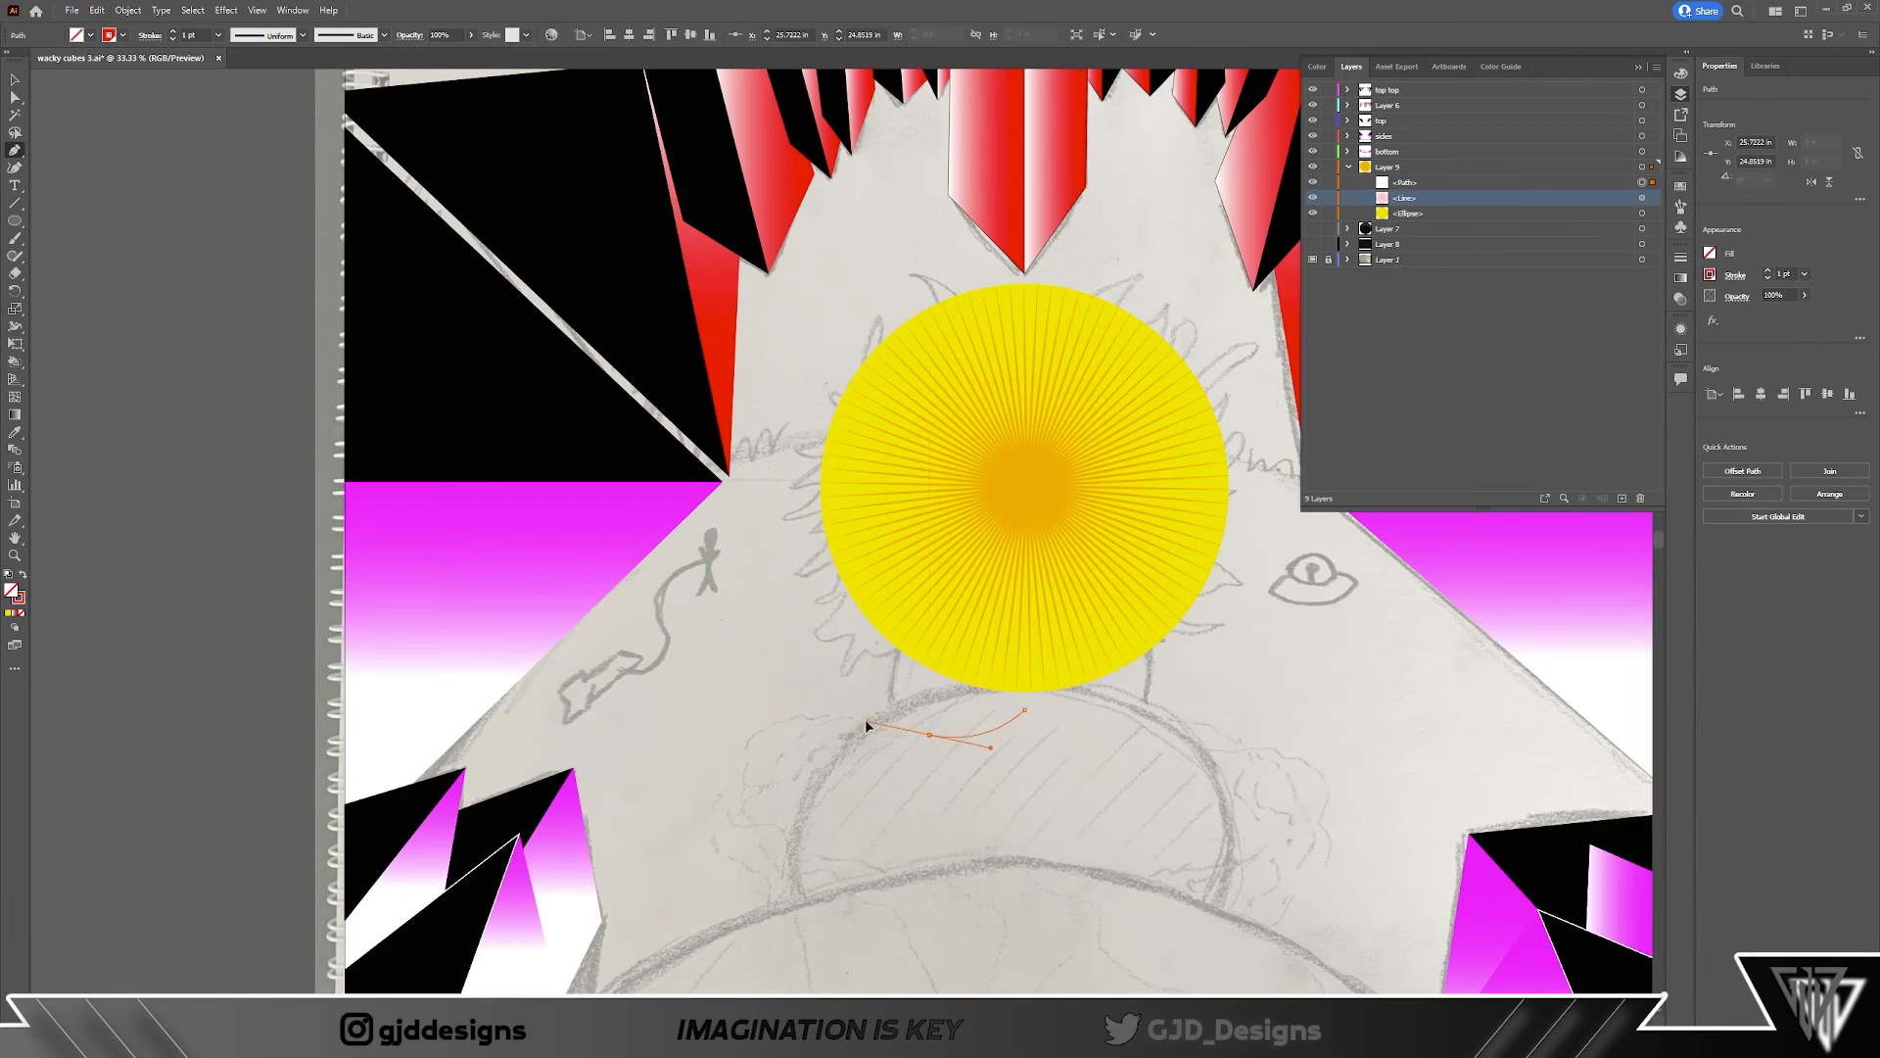
left_click_drag(1023, 712, 965, 709)
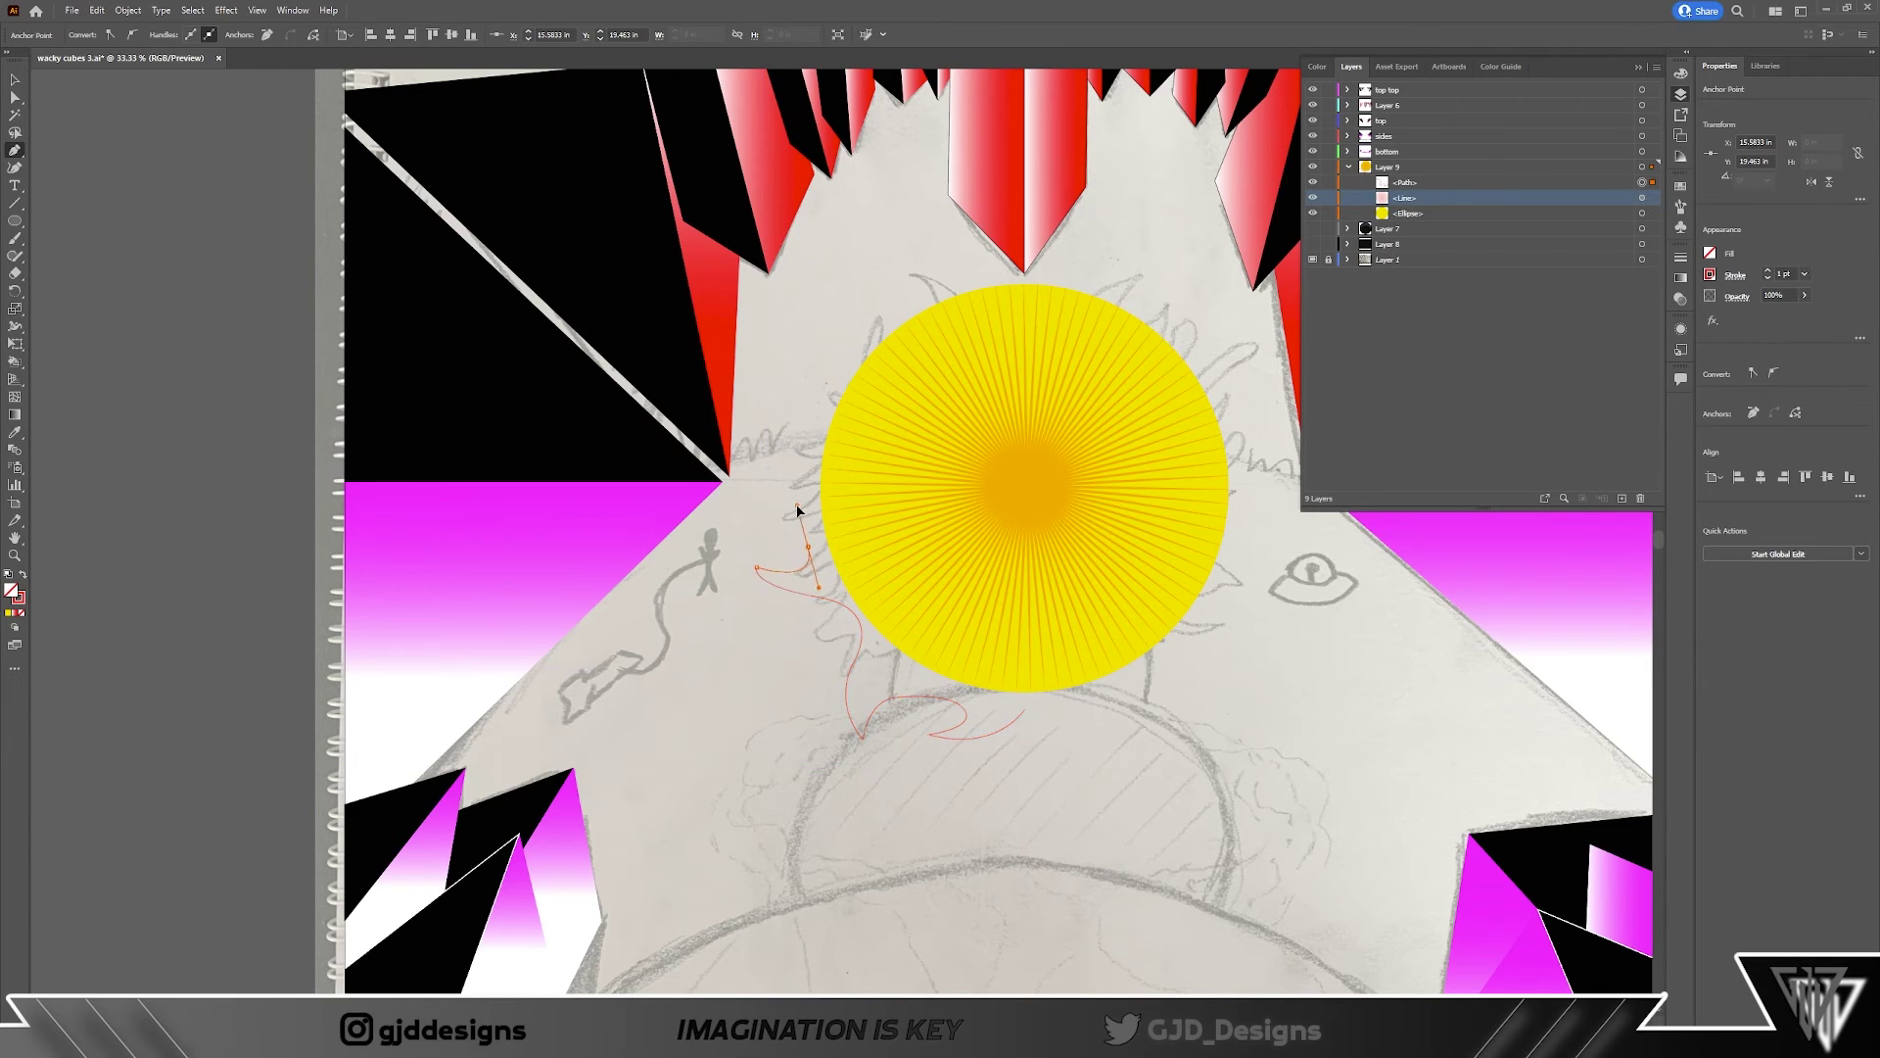
scroll(785, 407, "up", 2)
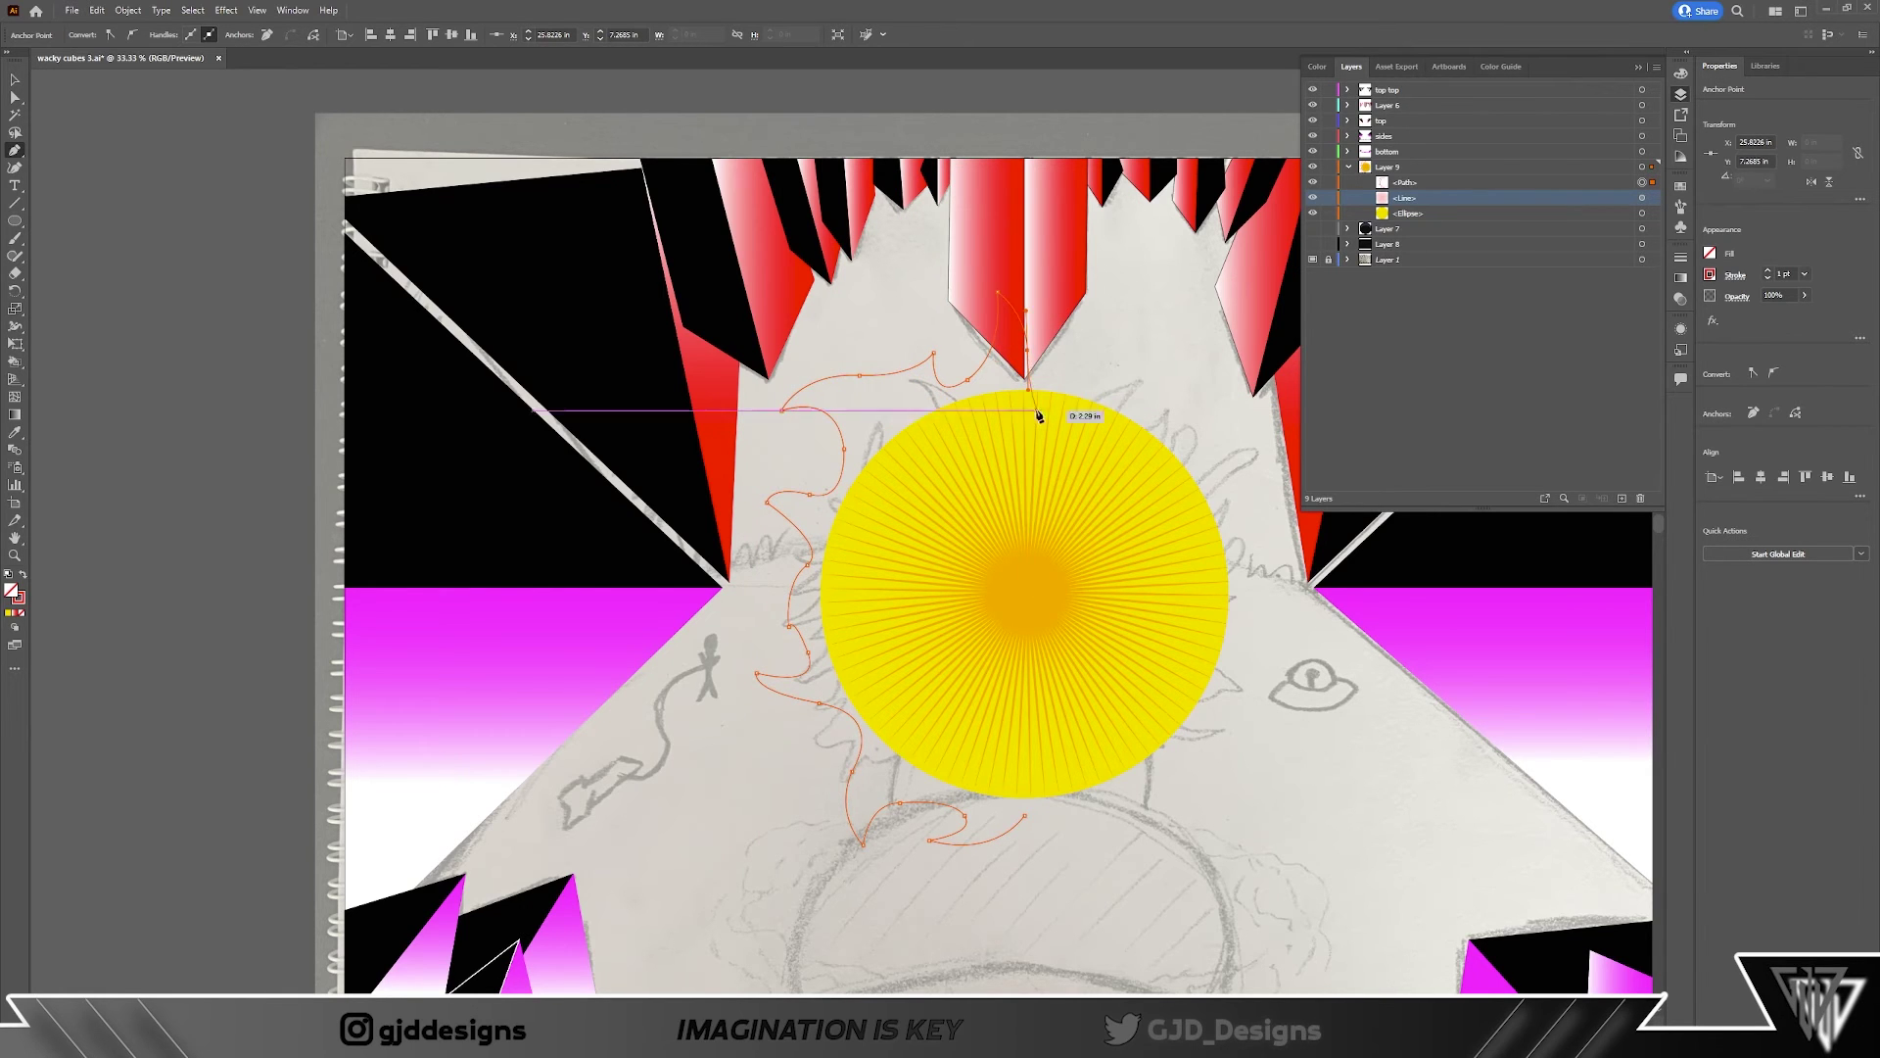
Step: Fill the flame half with yellow and place a mirrored copy against it on the sun's right side
left_click(8, 612)
key("v")
left_click(128, 9)
left_click(411, 66)
left_click_drag(988, 599, 1142, 594)
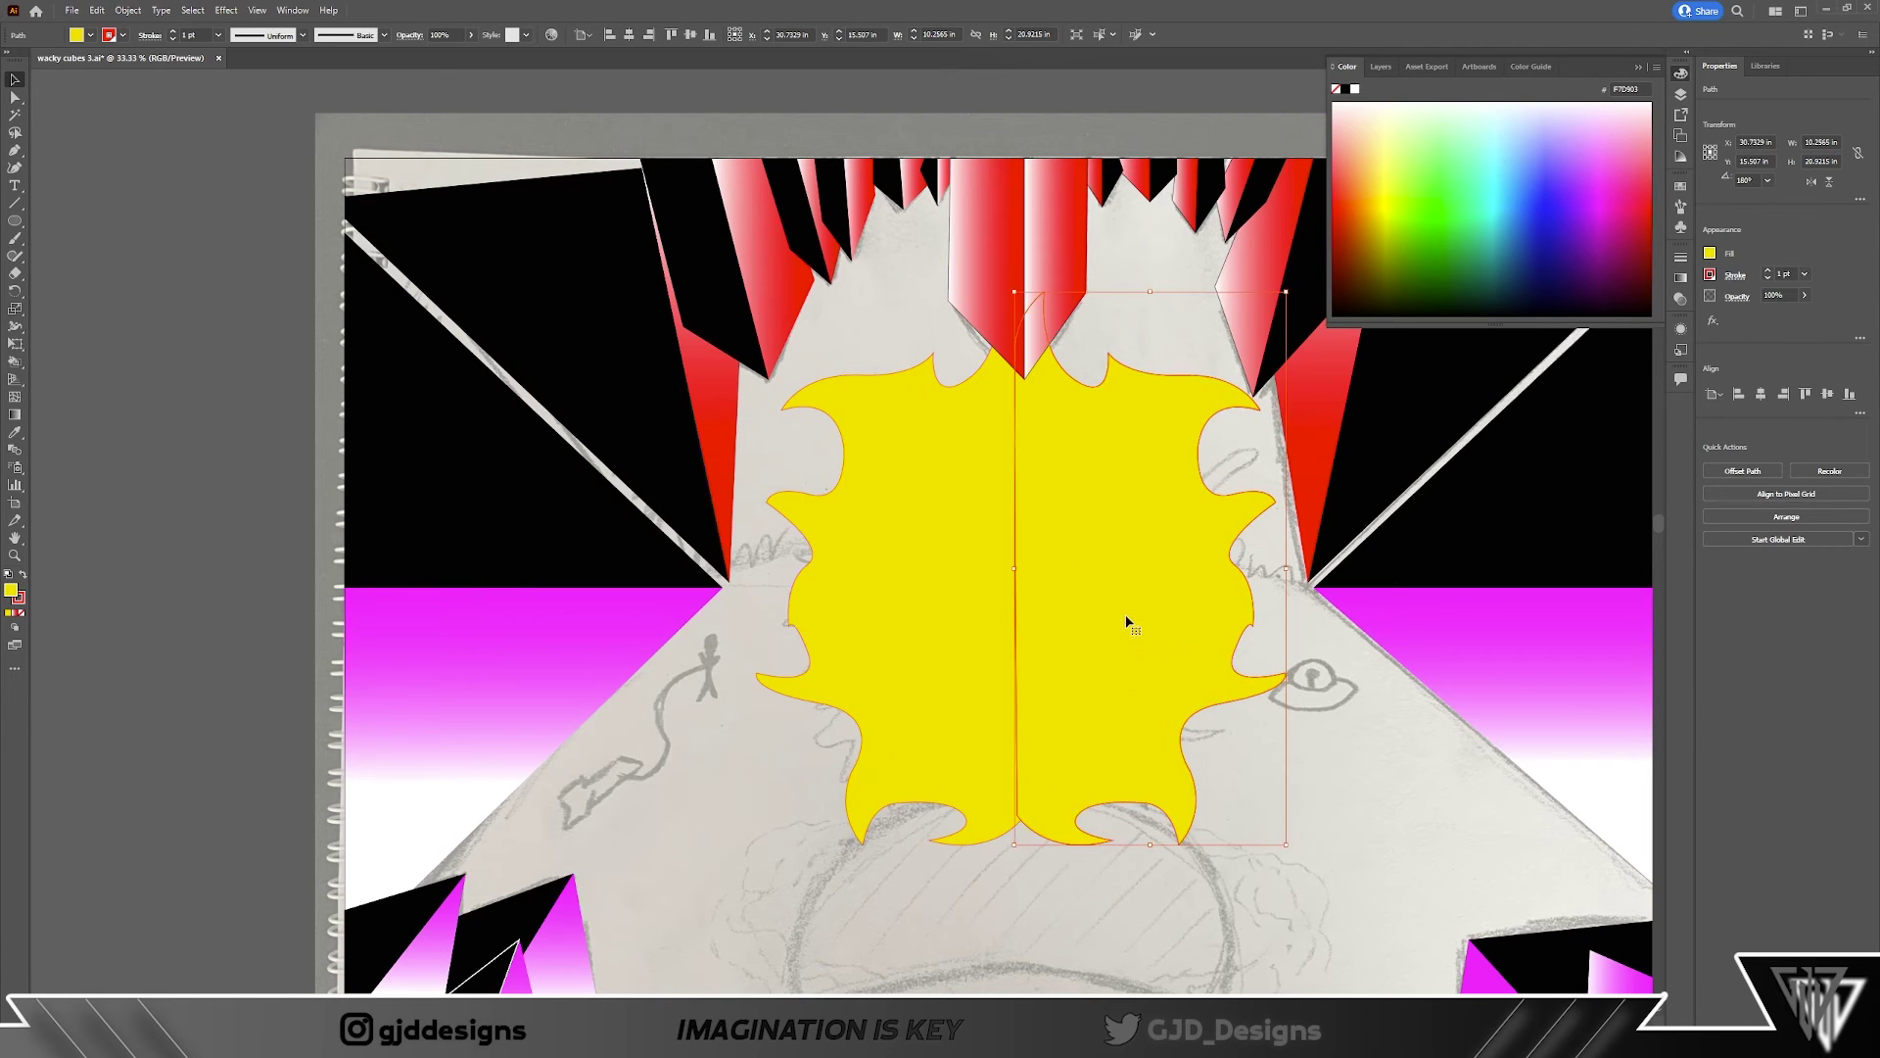
Step: Arrange both flame halves behind the sun circle and its rays, and inspect the seam between them
key("ctrl+shift+a")
left_click(1680, 95)
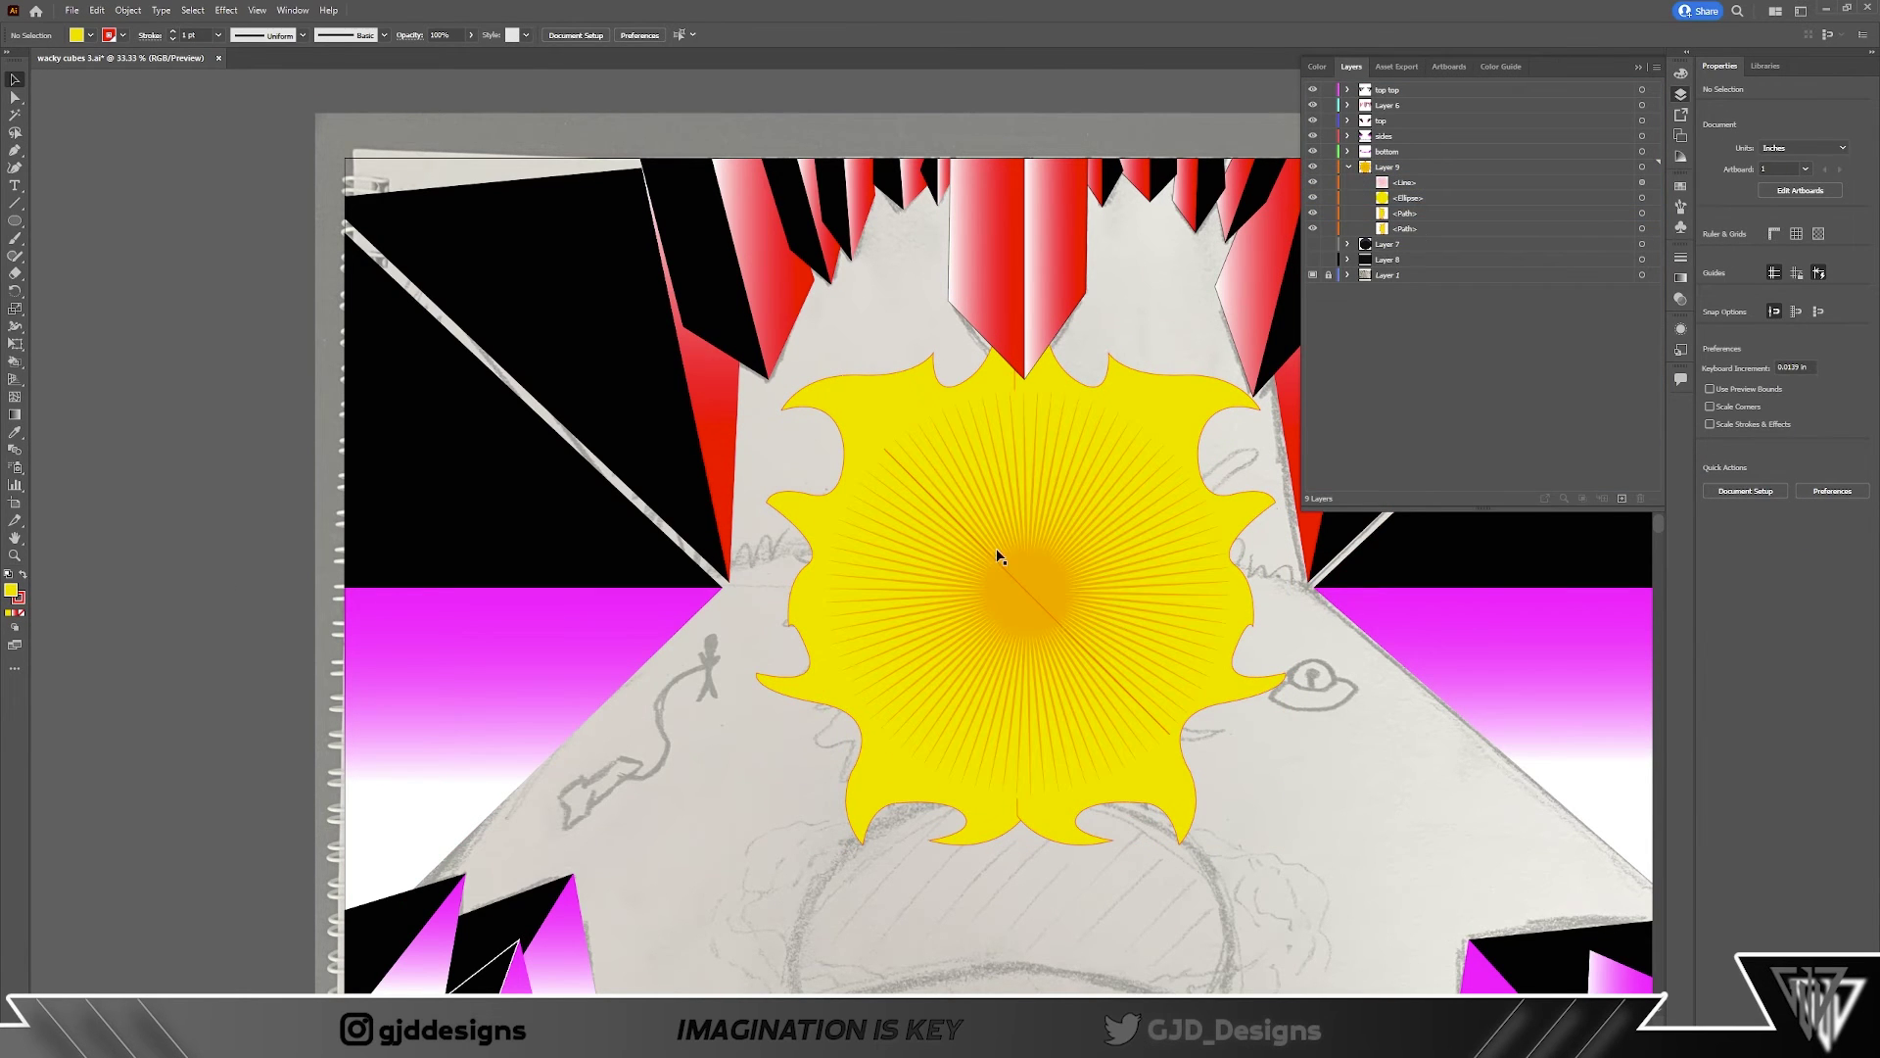
scroll(1136, 435, "up", 1)
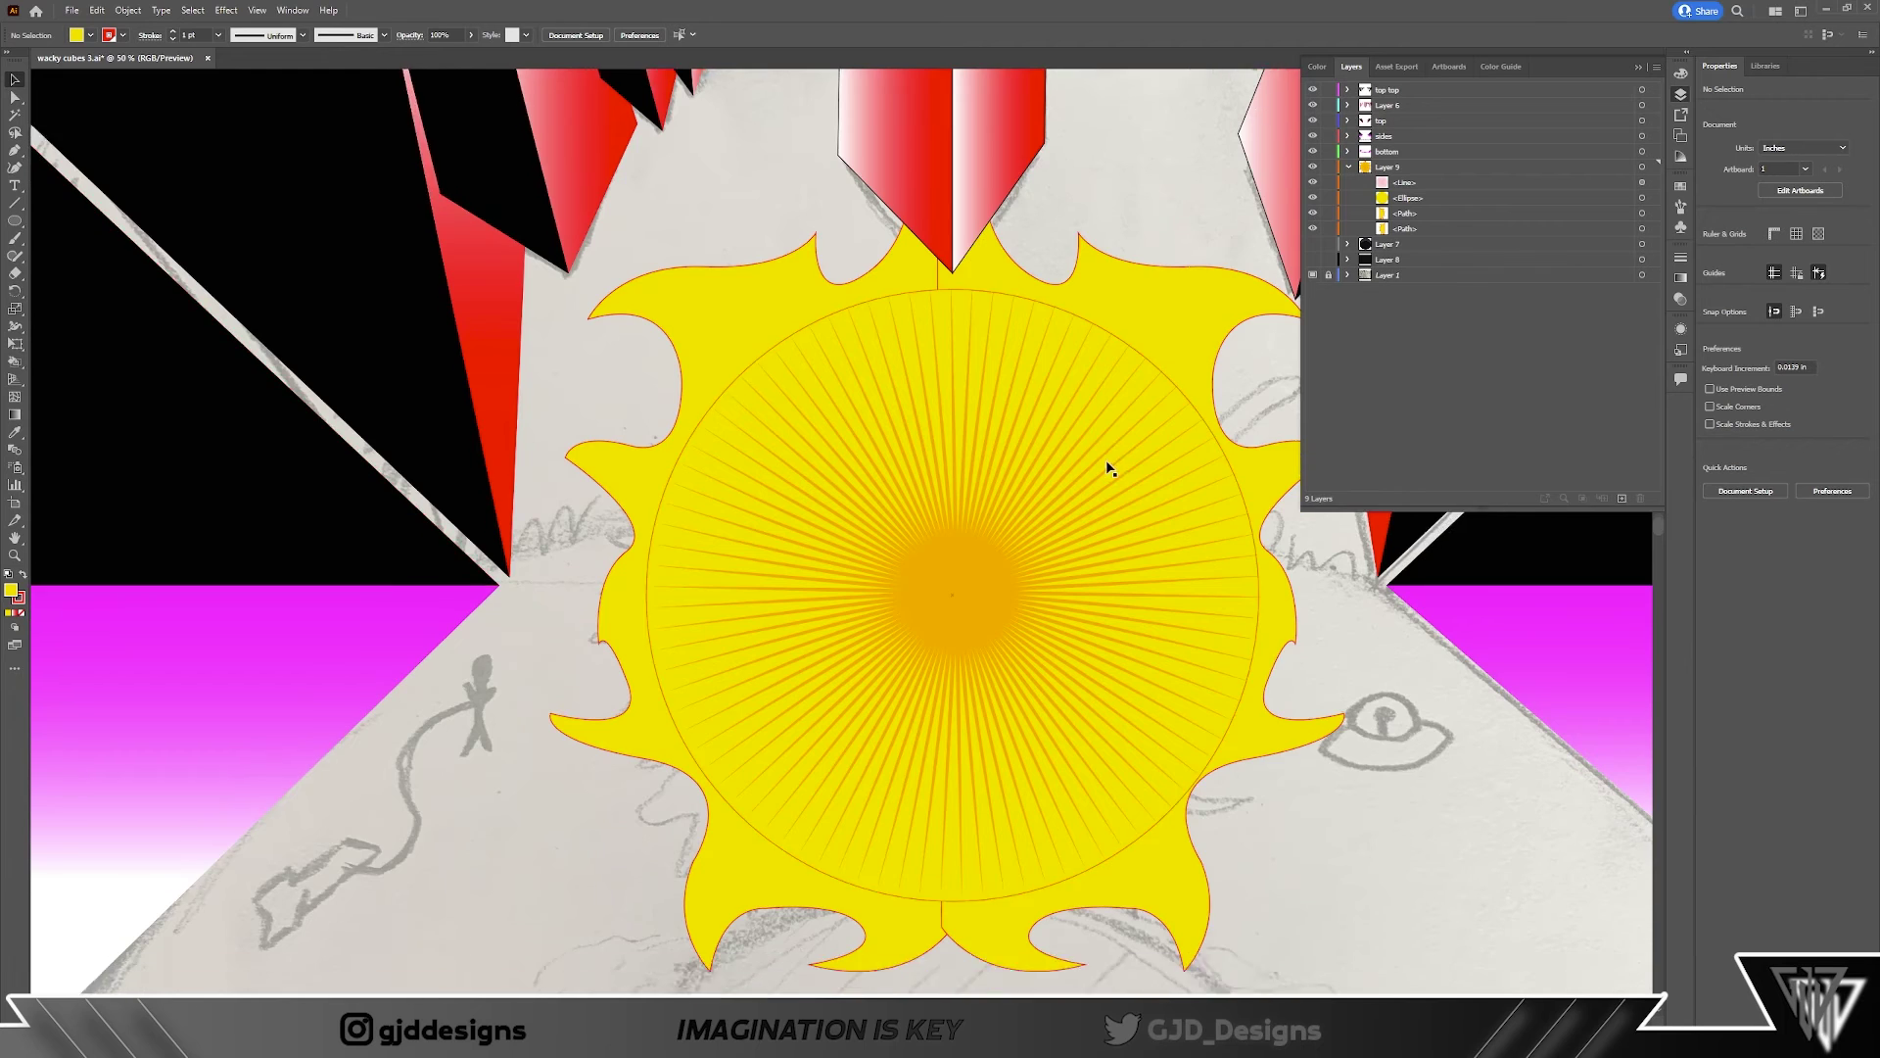
scroll(1168, 659, "up", 1)
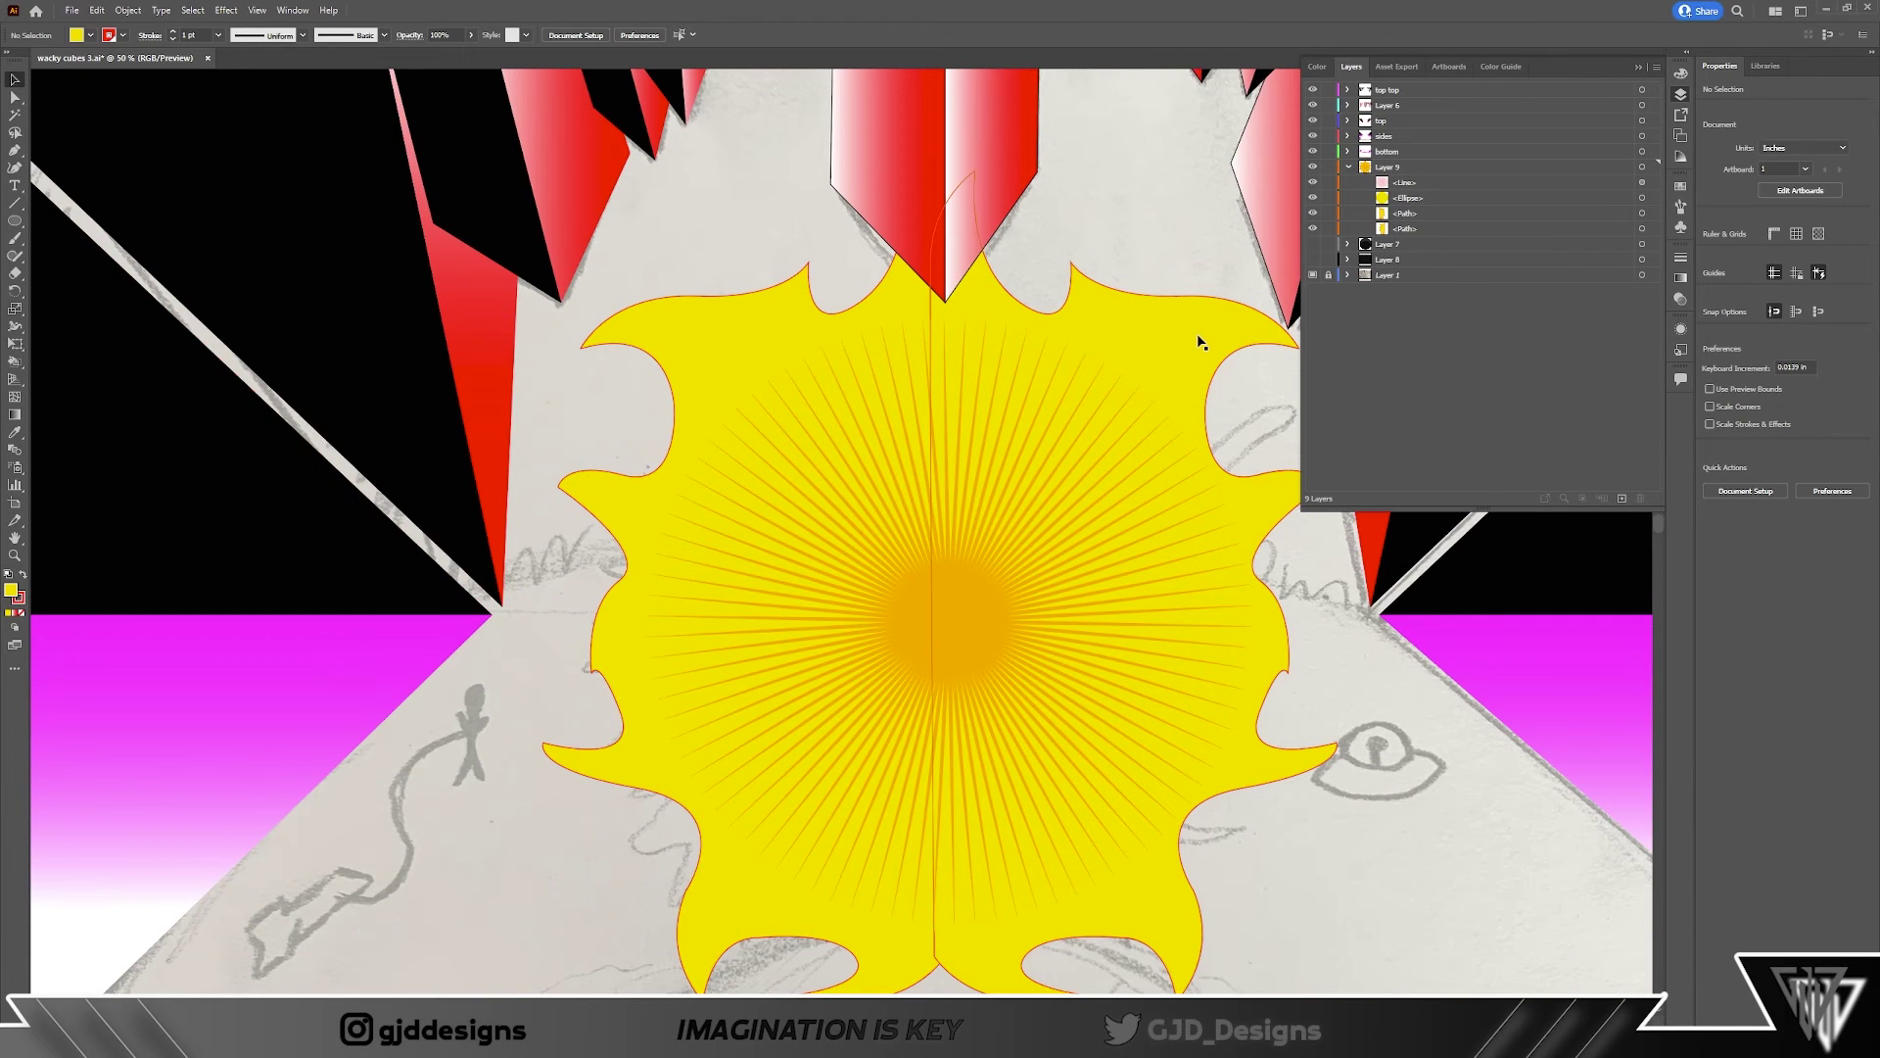
scroll(989, 930, "down", 1)
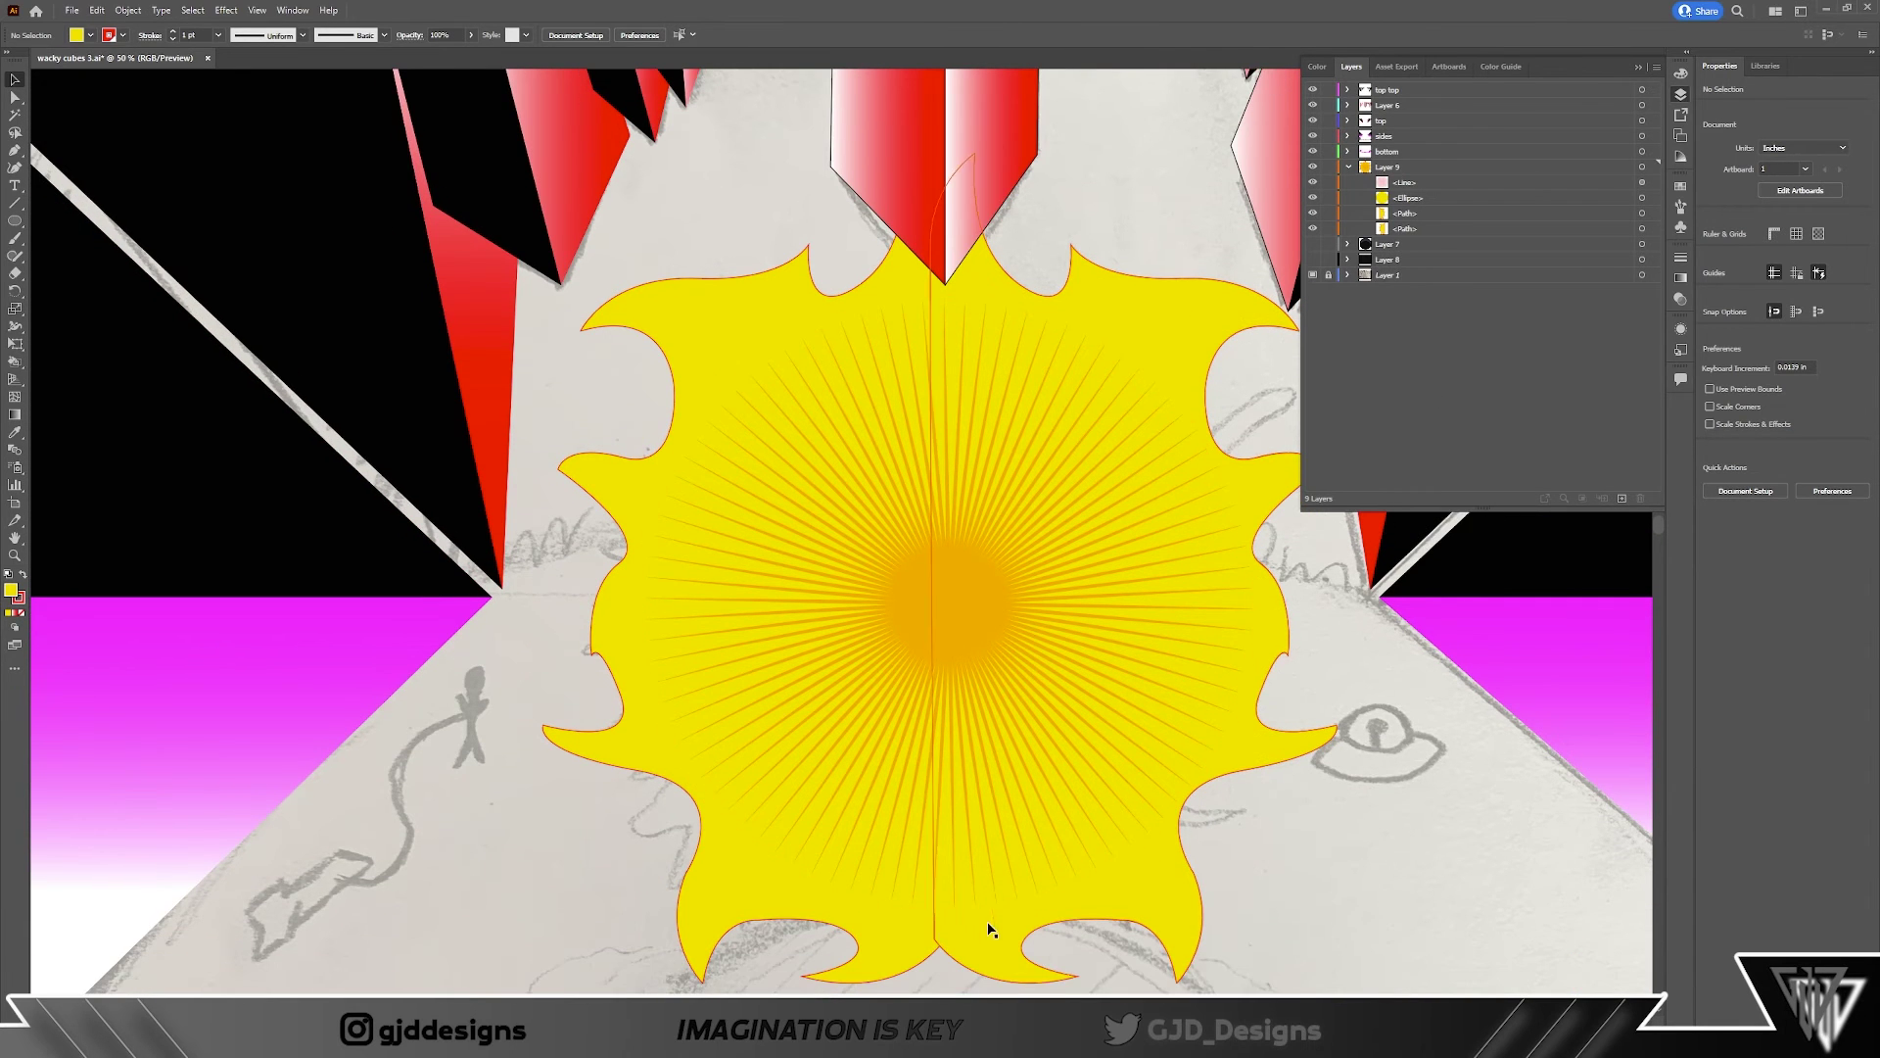
Step: Unite the two flame halves into a single shape with Pathfinder
left_click(1263, 490)
left_click(291, 10)
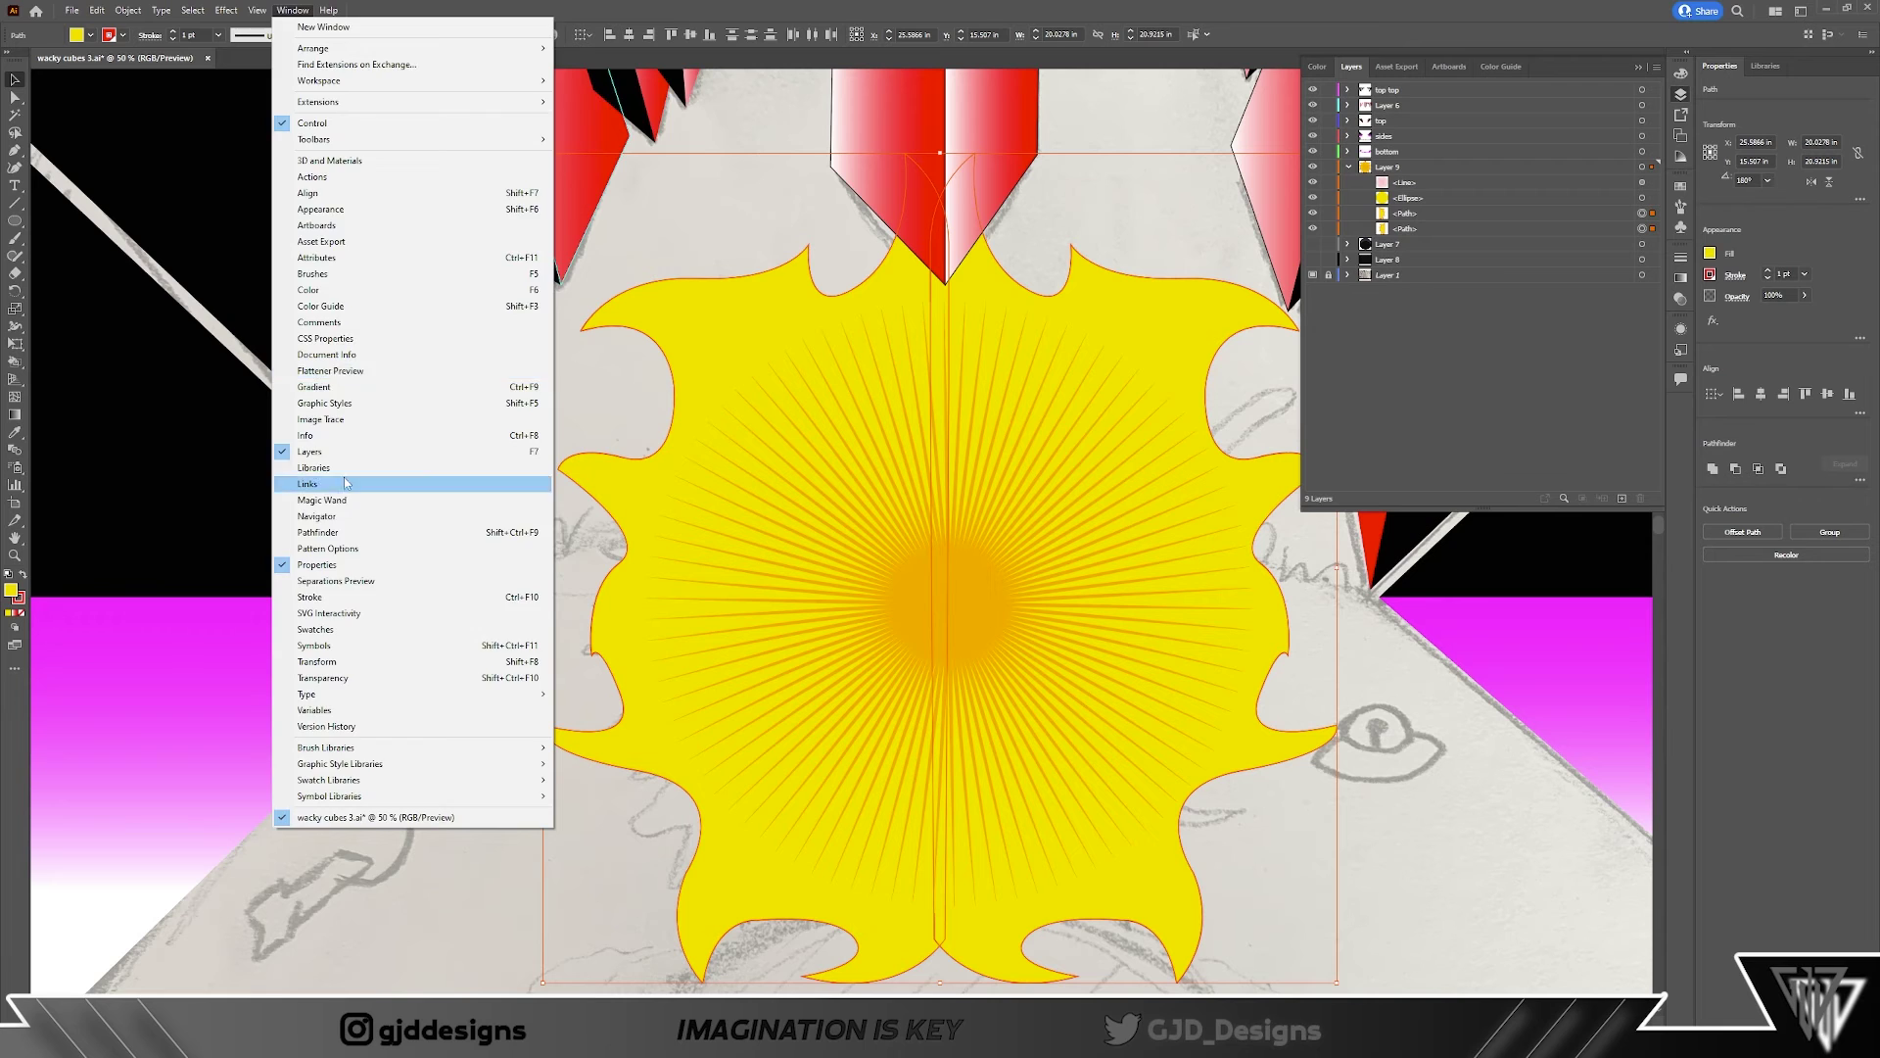
left_click(323, 476)
left_click(548, 139)
left_click(388, 779)
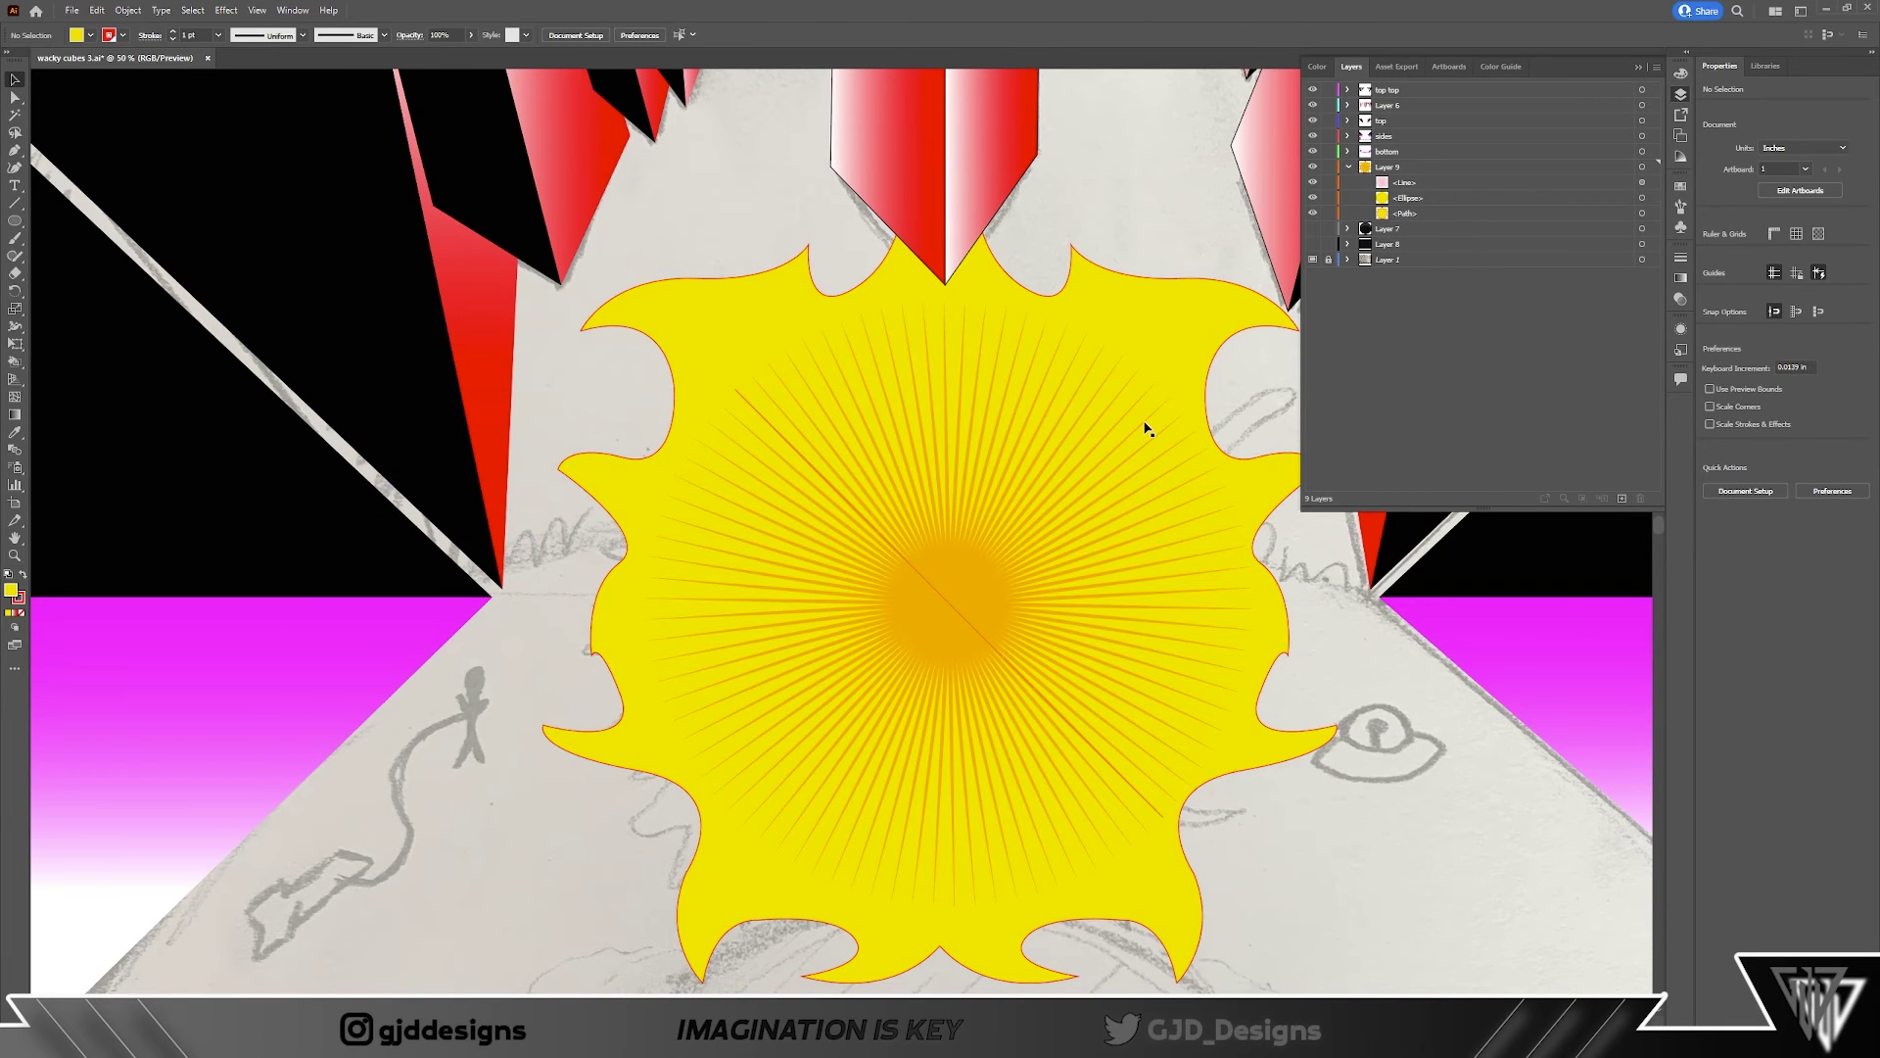
Step: Try a darker olive-yellow fill on the merged flame shape and undo it
left_click(1171, 319)
double_click(10, 590)
left_click(920, 440)
key("Return")
key("ctrl+minus")
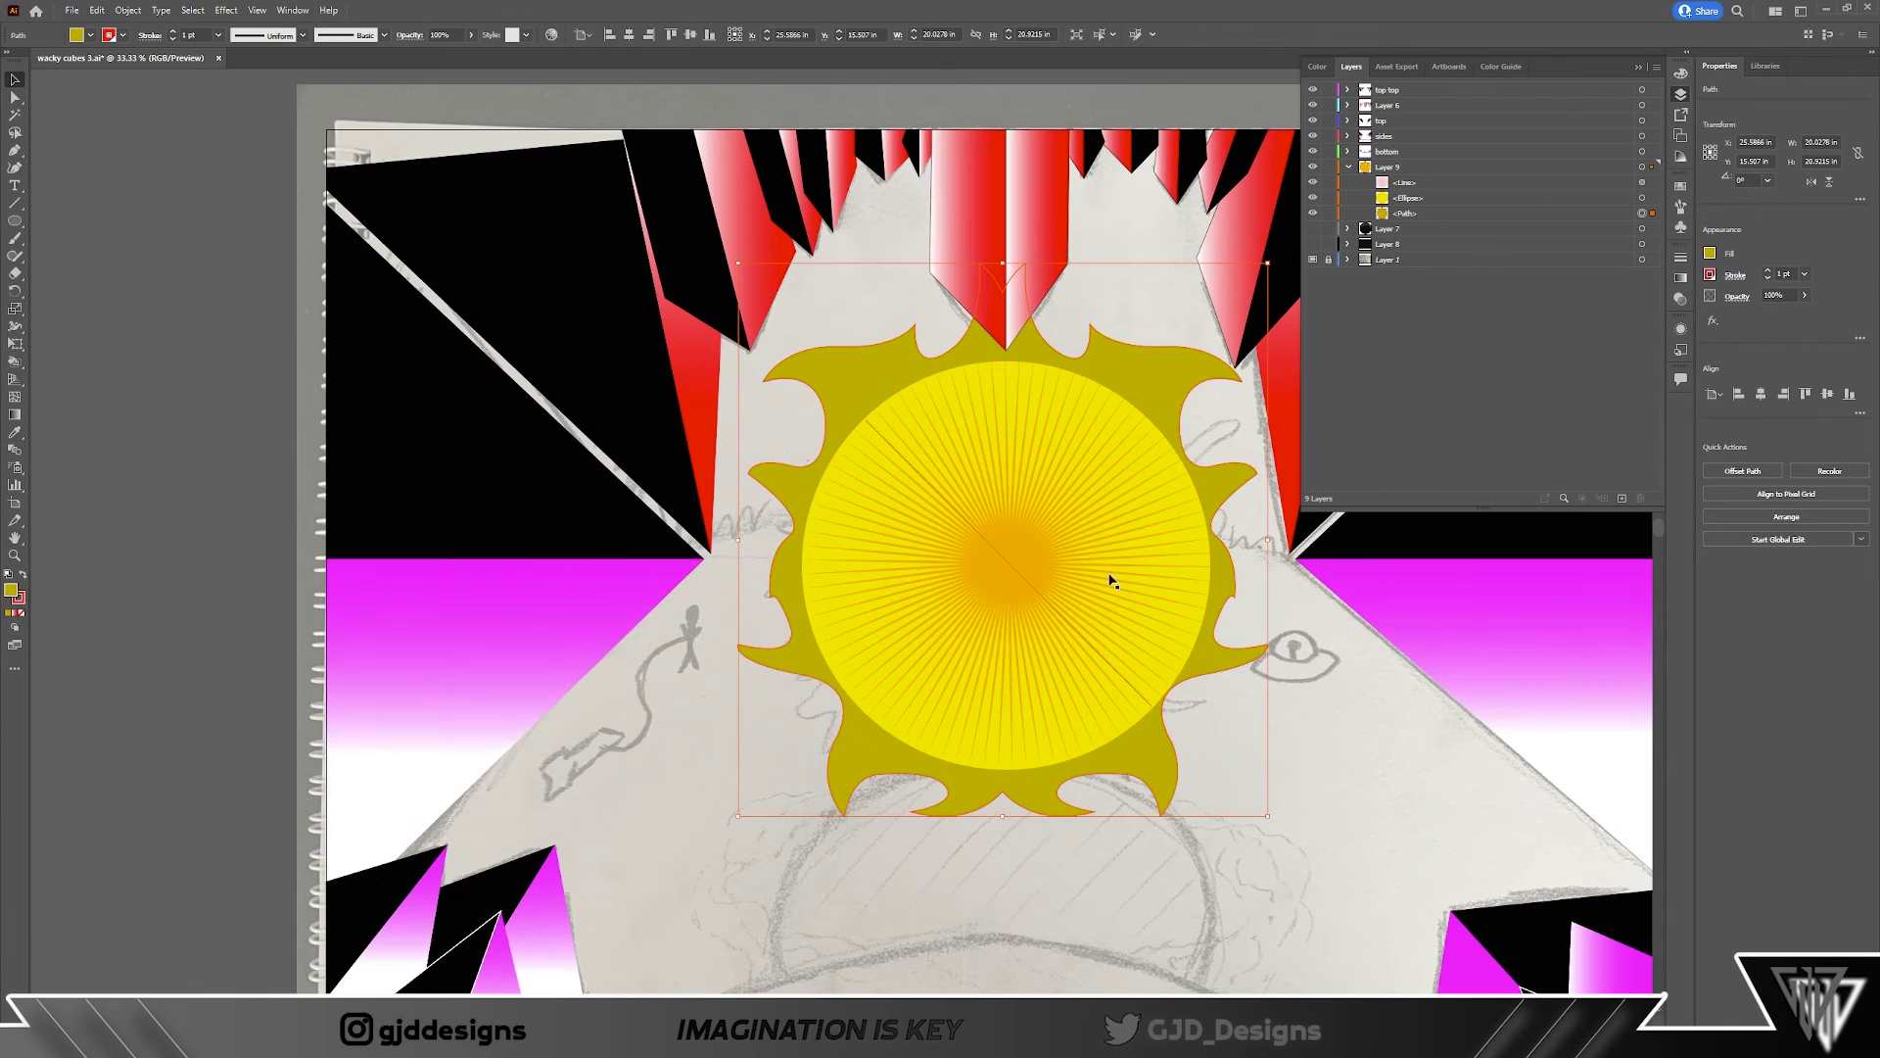
key("ctrl+z")
Step: Fill the merged flame shape with a paler yellow than the sun circle
double_click(10, 589)
key("Return")
key("ctrl+minus")
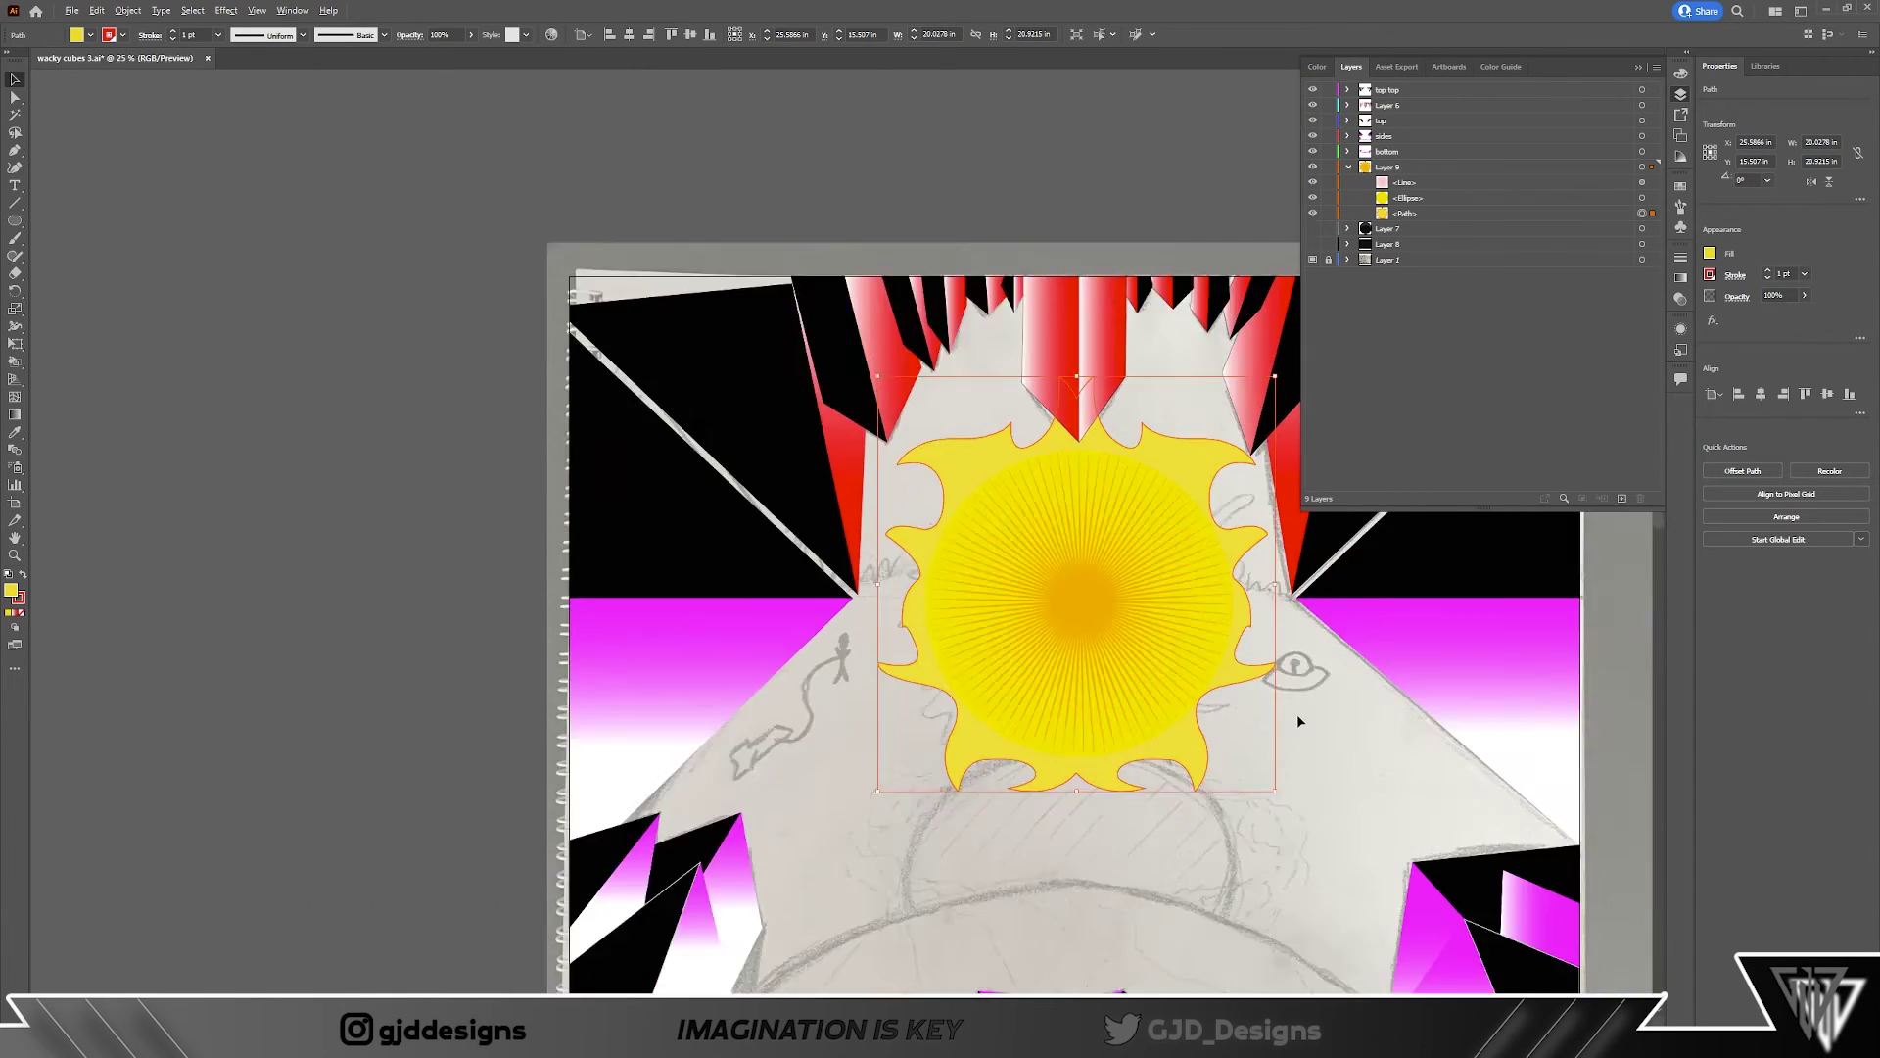
Step: Remove the red stroke from the flame shape and show the hill and background layers
left_click(1385, 323)
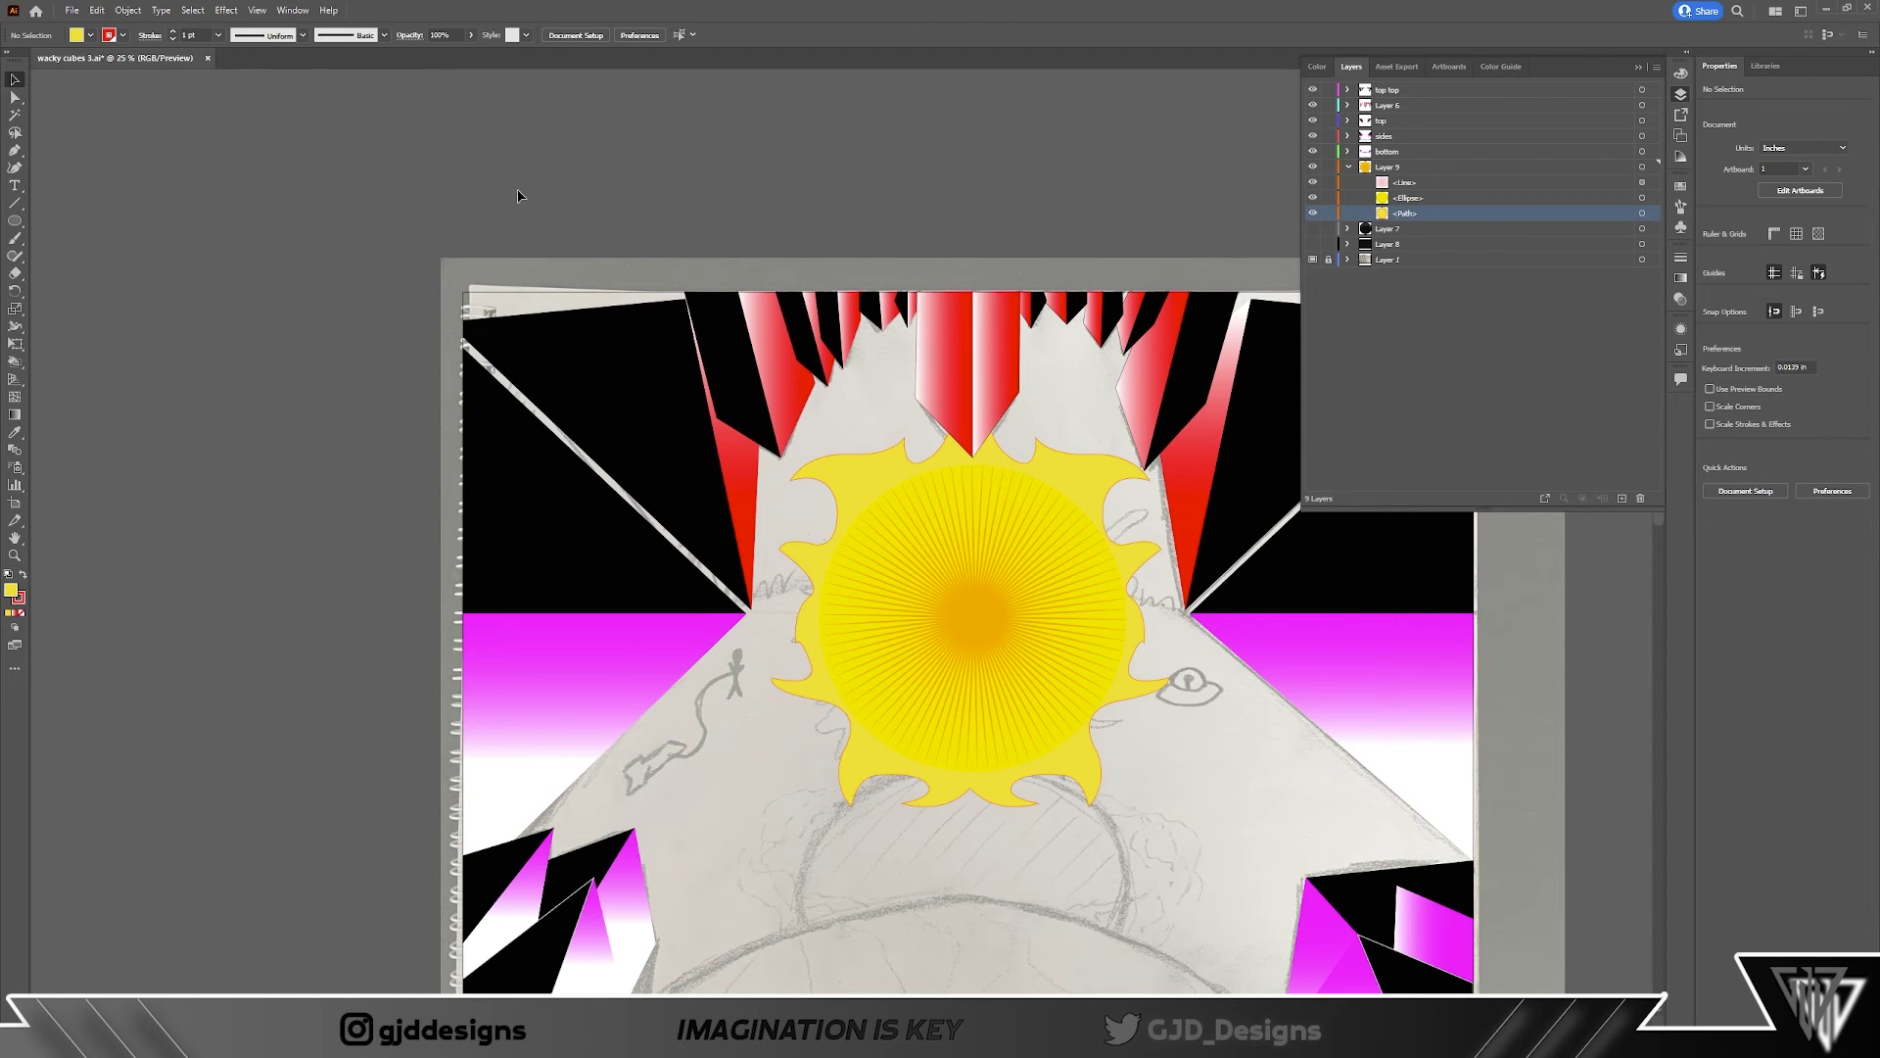
key("ctrl+z")
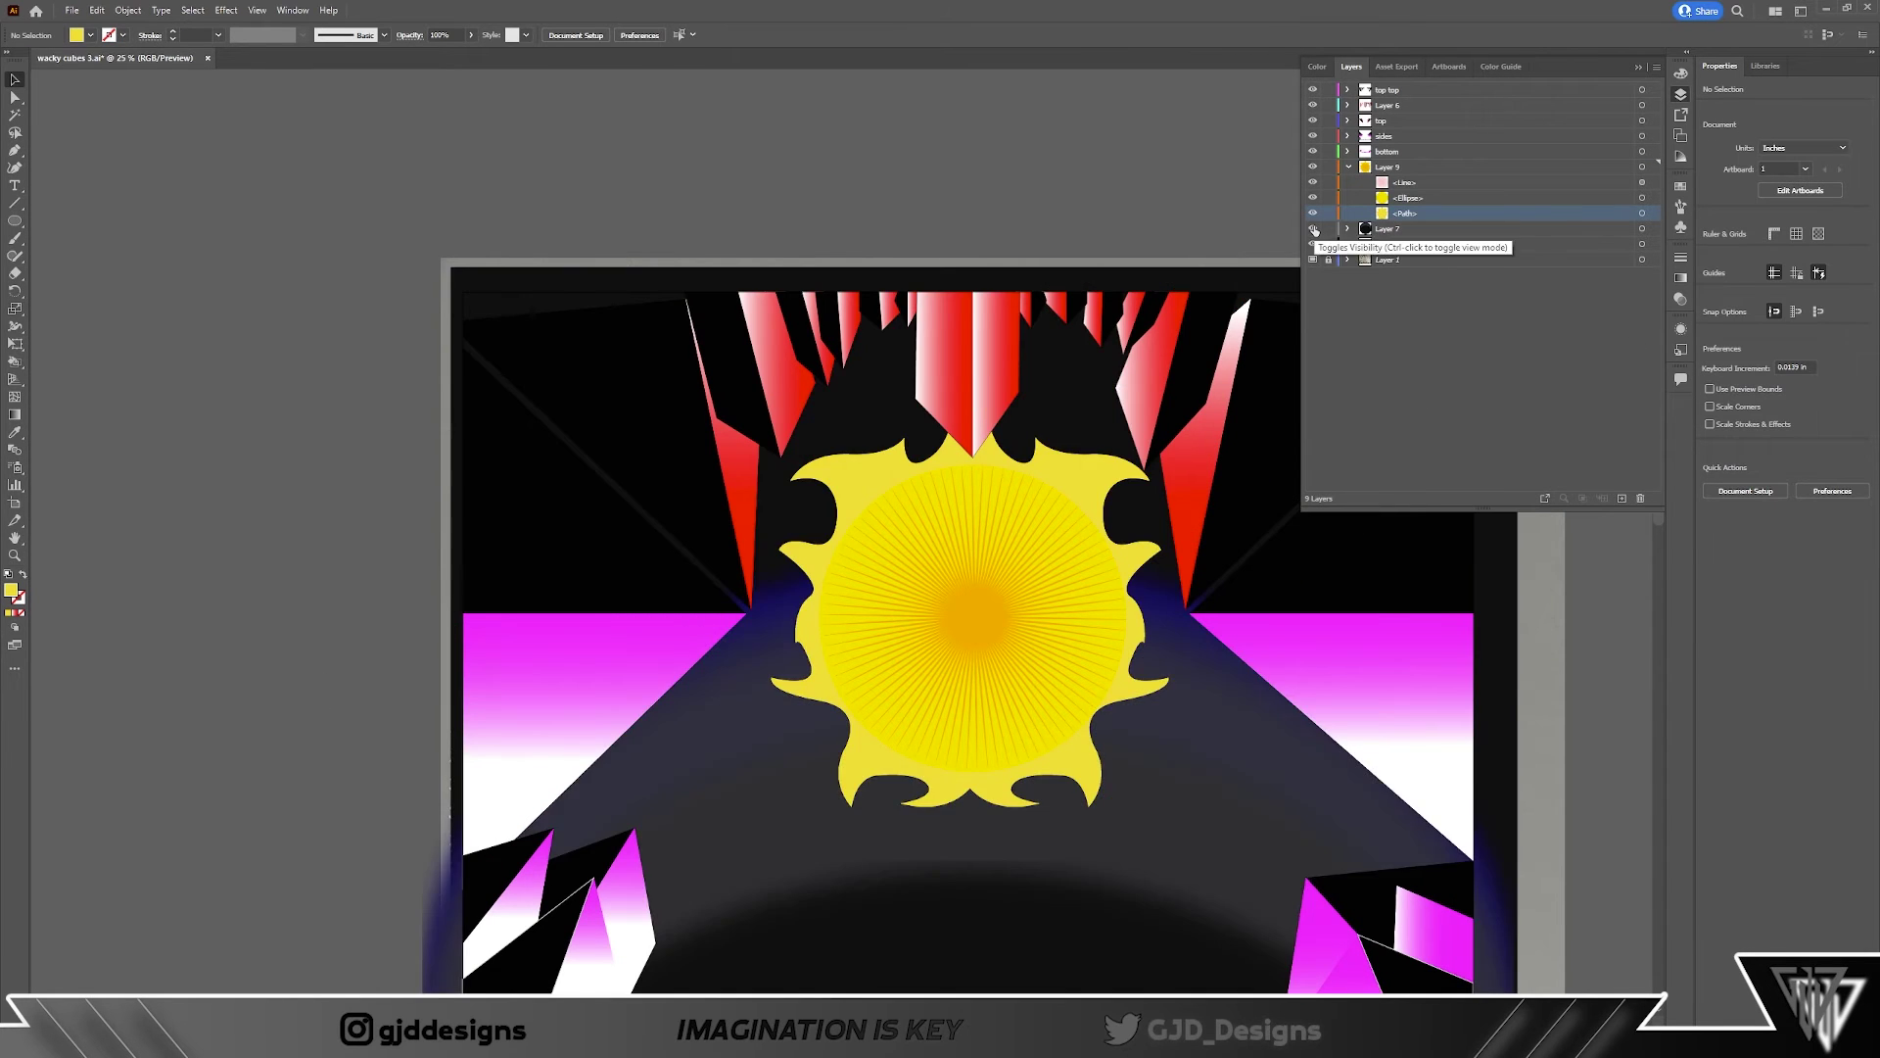
Step: Hide the hill and background layers, collapse Layer 9 and rename it "sun"
scroll(1195, 632, "down", 2)
scroll(1422, 715, "up", 3)
scroll(1422, 715, "right", 3)
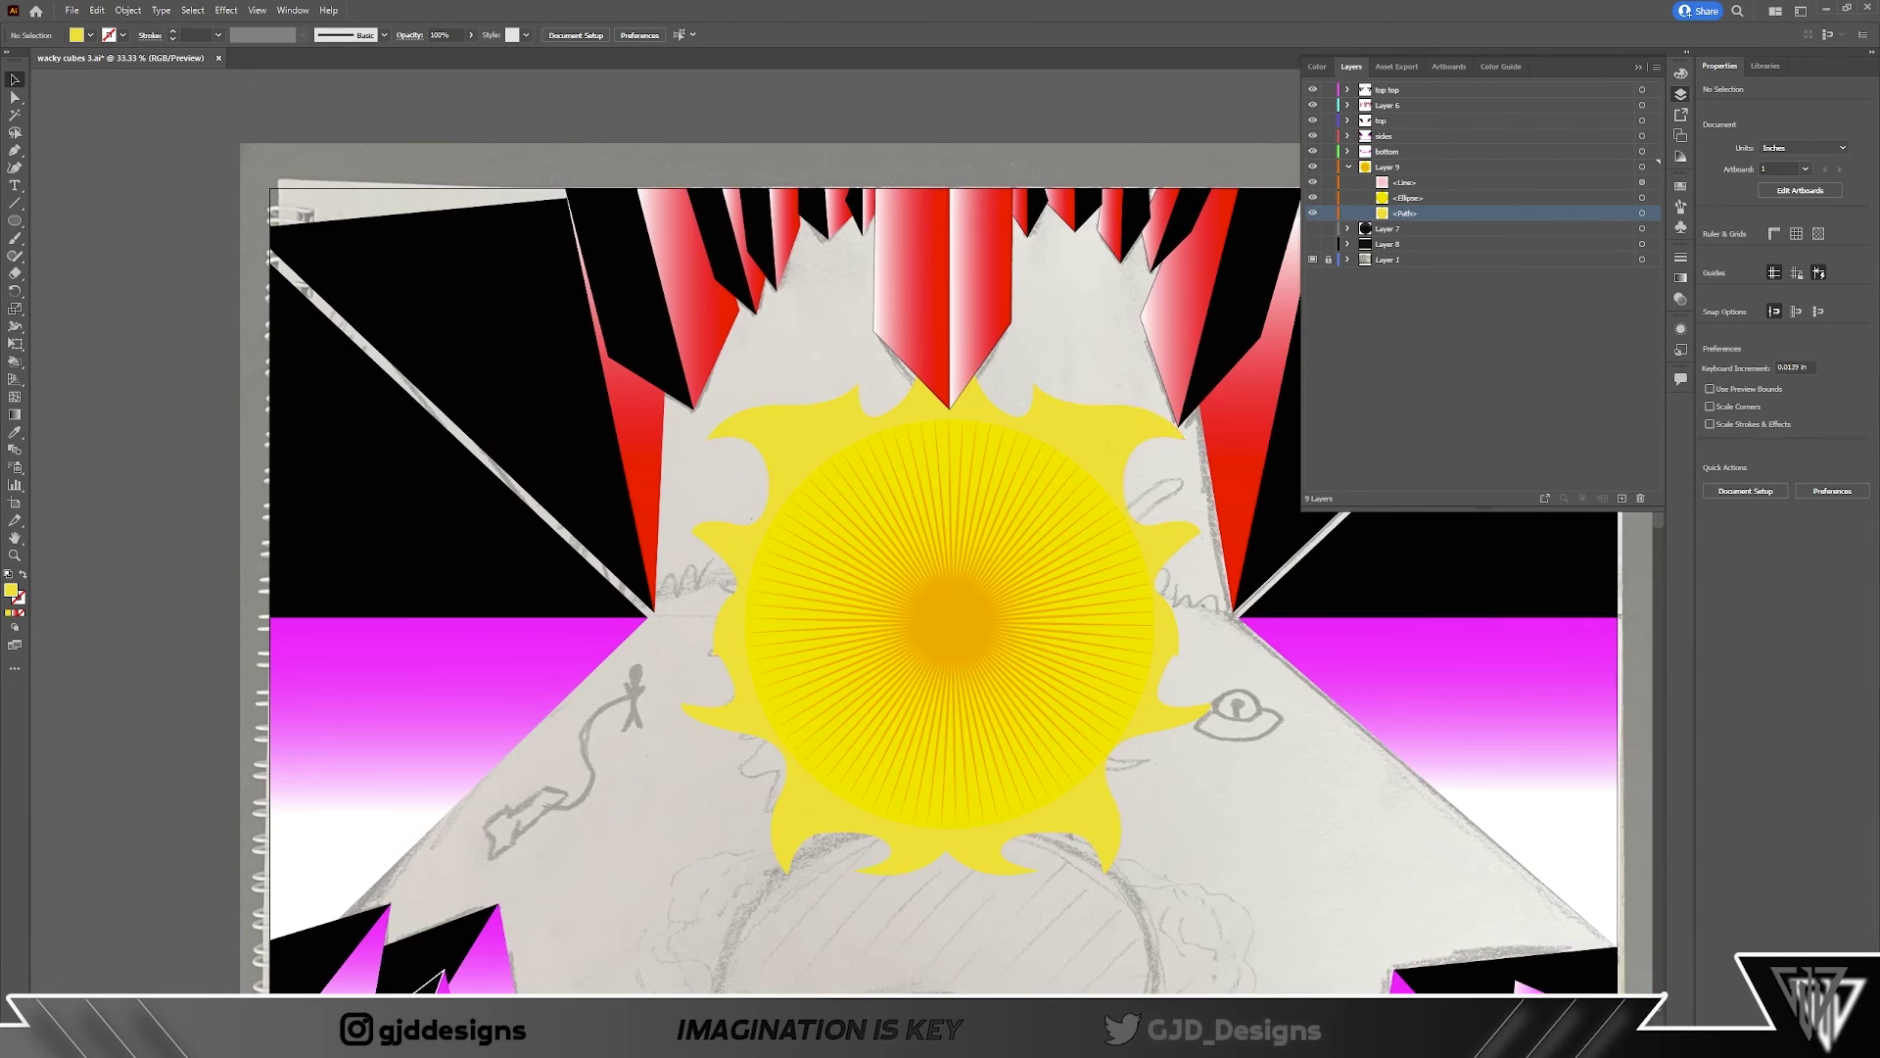
scroll(1410, 636, "down", 1)
left_click(1348, 167)
double_click(1386, 166)
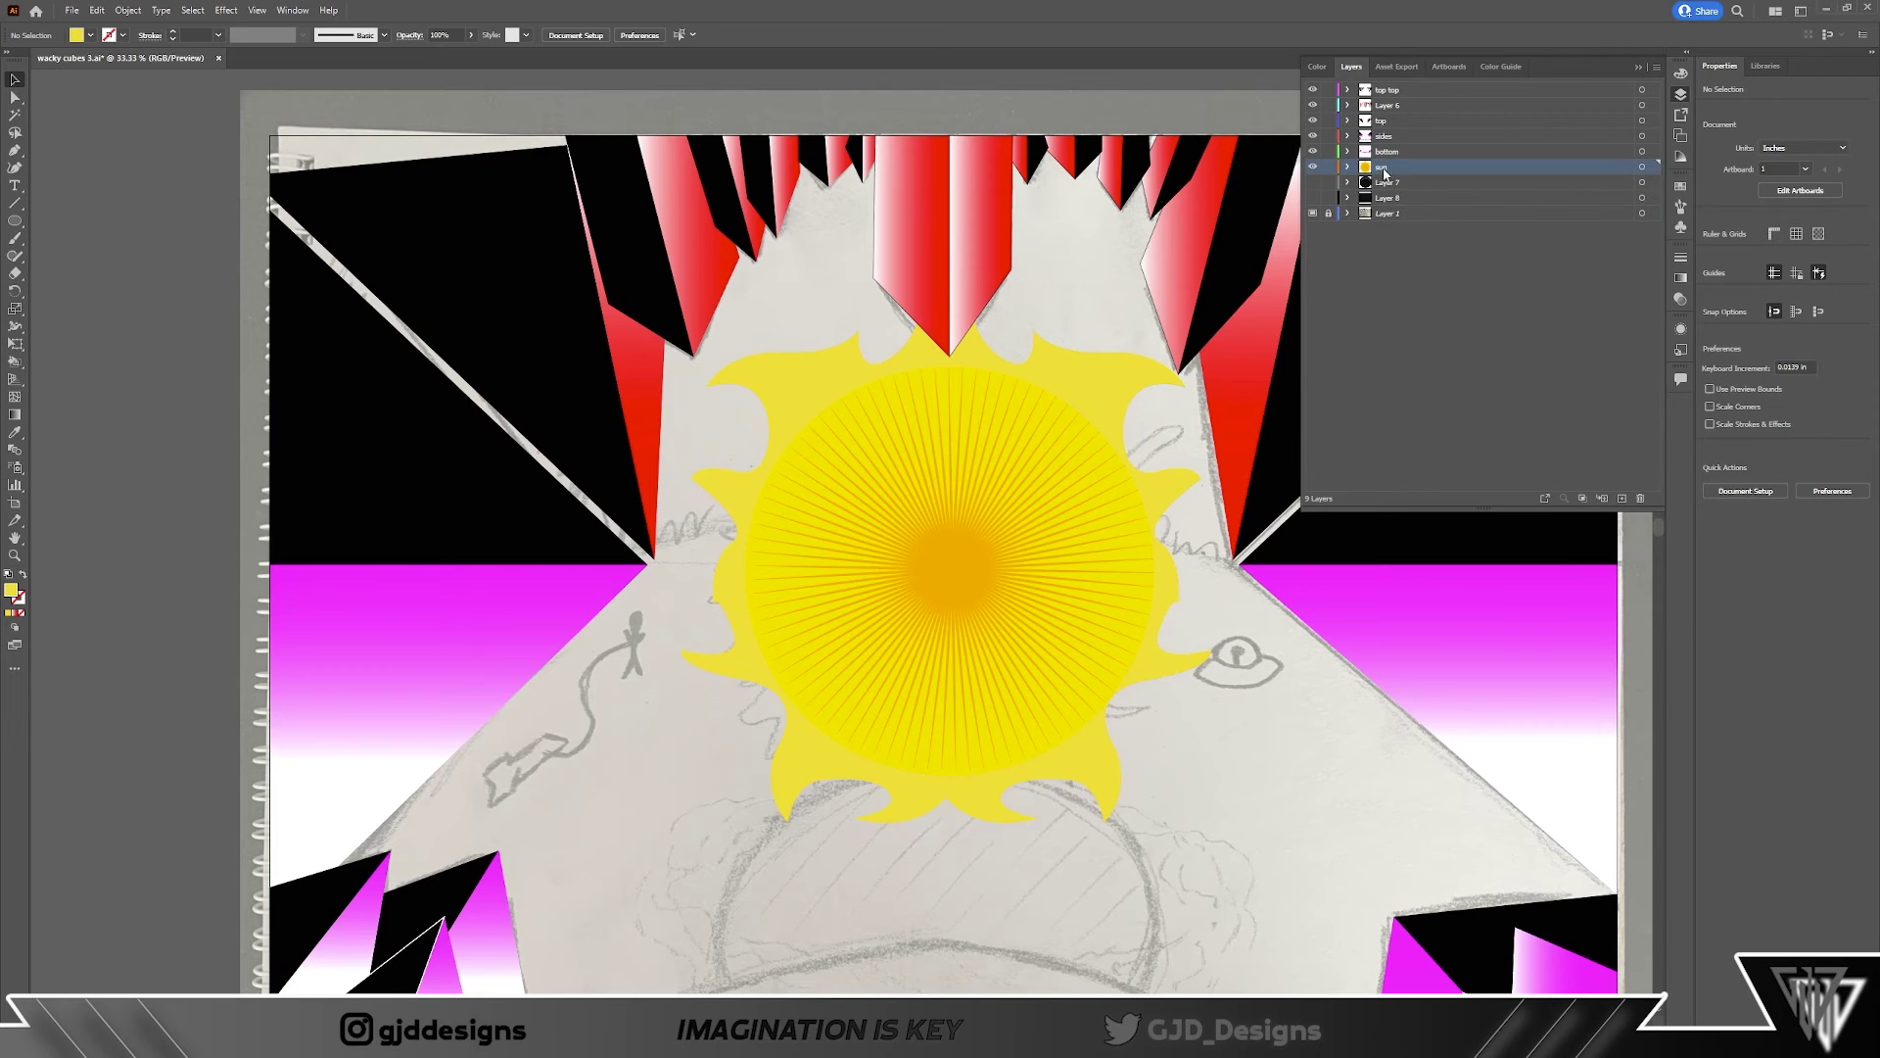
Step: Draw a yellow circle about 15.5 in wide on a new layer above the sun and place it just below the sun's centre
key("l")
scroll(1206, 736, "down", 1)
mouse_move(861, 686)
left_mouse_down()
mouse_move(1042, 798)
mouse_move(1043, 867)
mouse_move(1041, 839)
mouse_move(927, 767)
mouse_move(1050, 599)
mouse_move(924, 672)
mouse_move(1234, 913)
left_mouse_up()
scroll(1041, 840, "down", 2)
key("v")
left_click_drag(1043, 722, 1007, 658)
key("ctrl+minus")
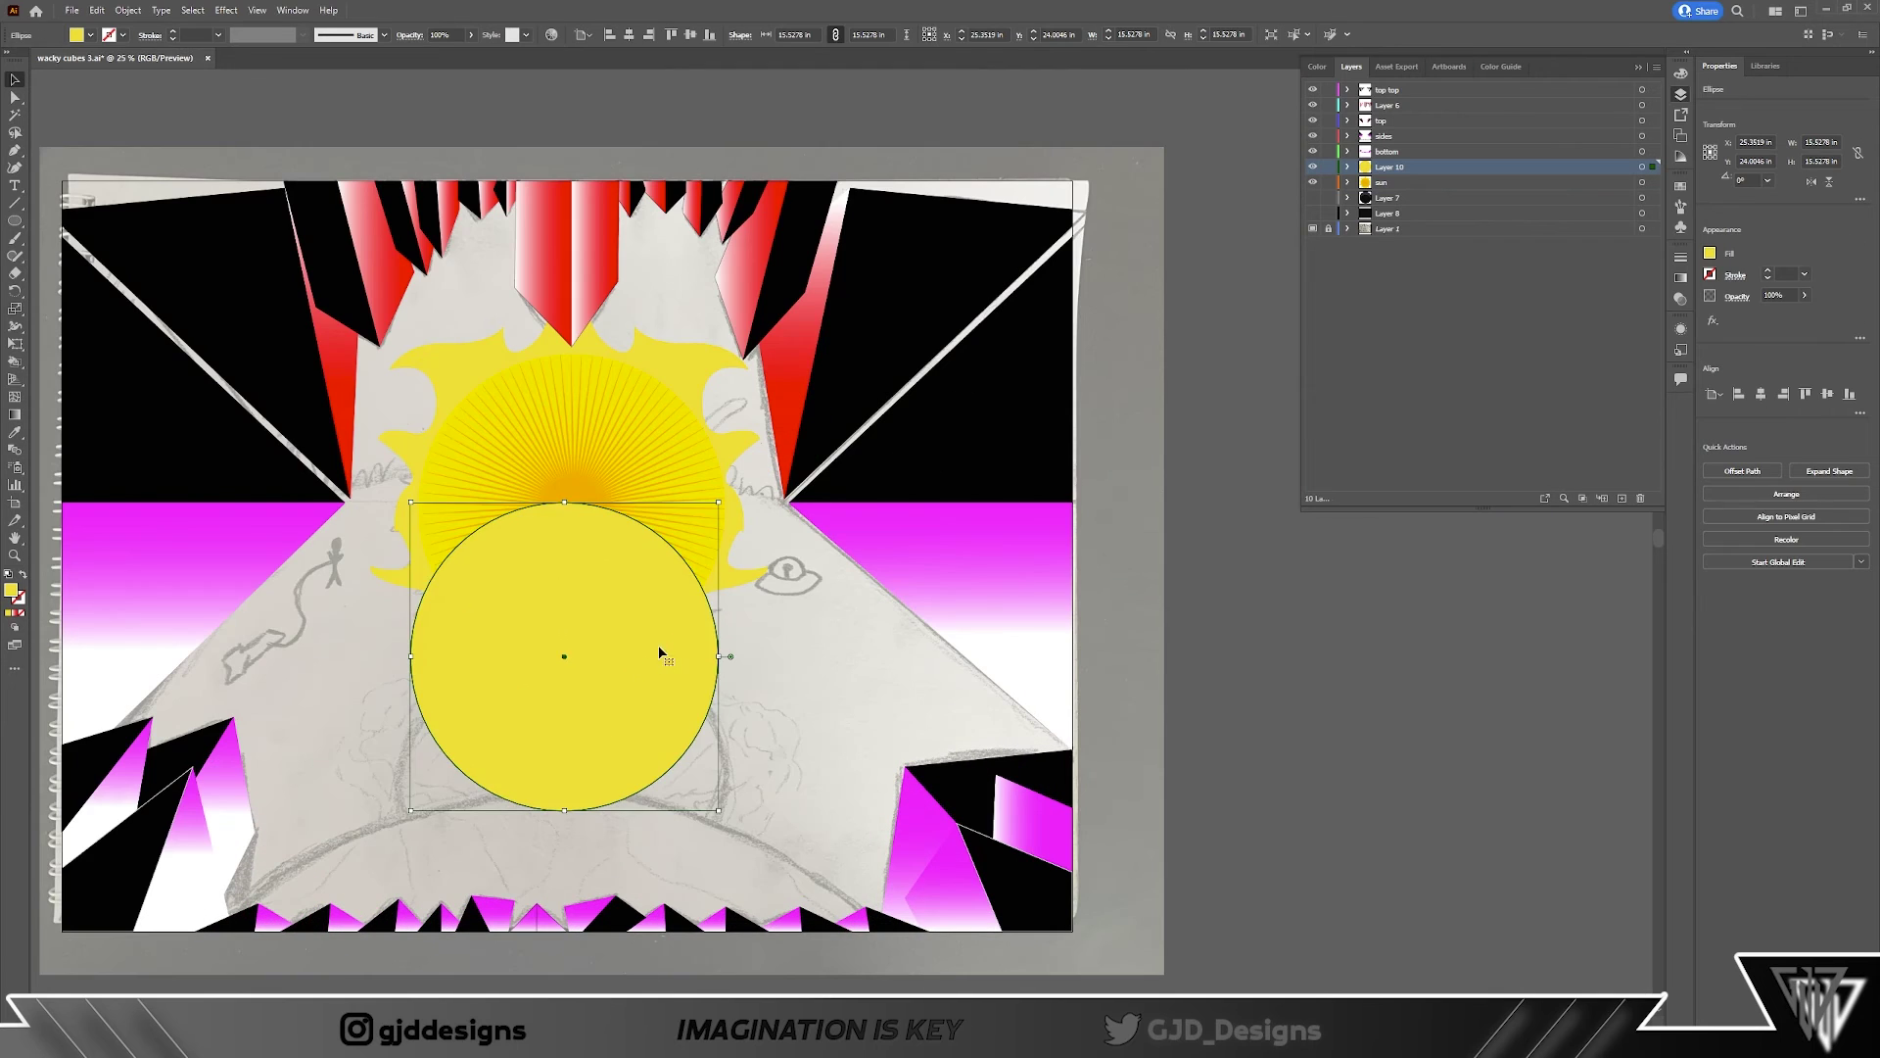
Step: Try an enlarged copy of the yellow circle about 31.3 in wide lower on the artboard and undo it
left_click_drag(589, 654, 584, 889)
left_click_drag(721, 737, 880, 580)
left_click_drag(583, 803, 584, 855)
scroll(854, 711, "down", 1)
scroll(853, 711, "left", 1)
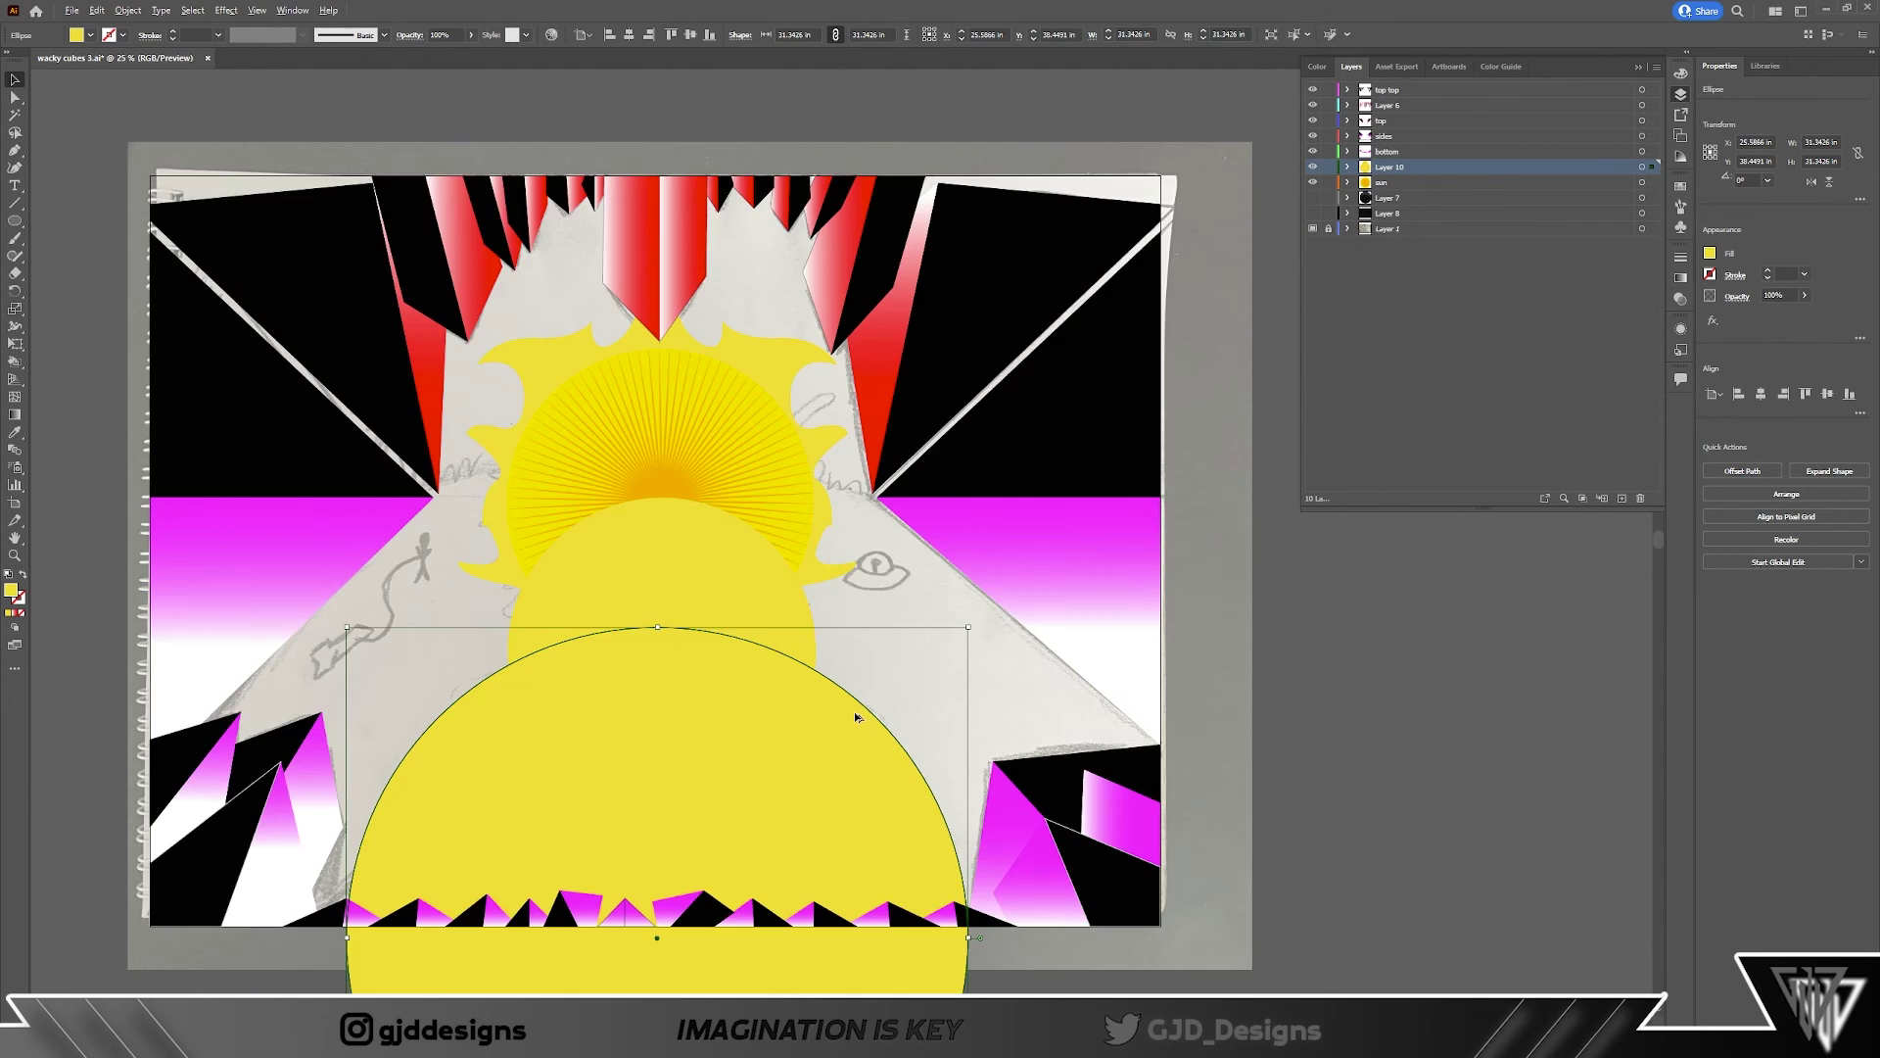
key("ctrl+z")
Step: Enlarge the new circle to about 18.8 in and fill it with a white-to-red radial gradient
mouse_move(650, 579)
left_mouse_down()
mouse_move(672, 588)
mouse_move(656, 591)
left_mouse_up()
left_click(889, 590)
double_click(11, 588)
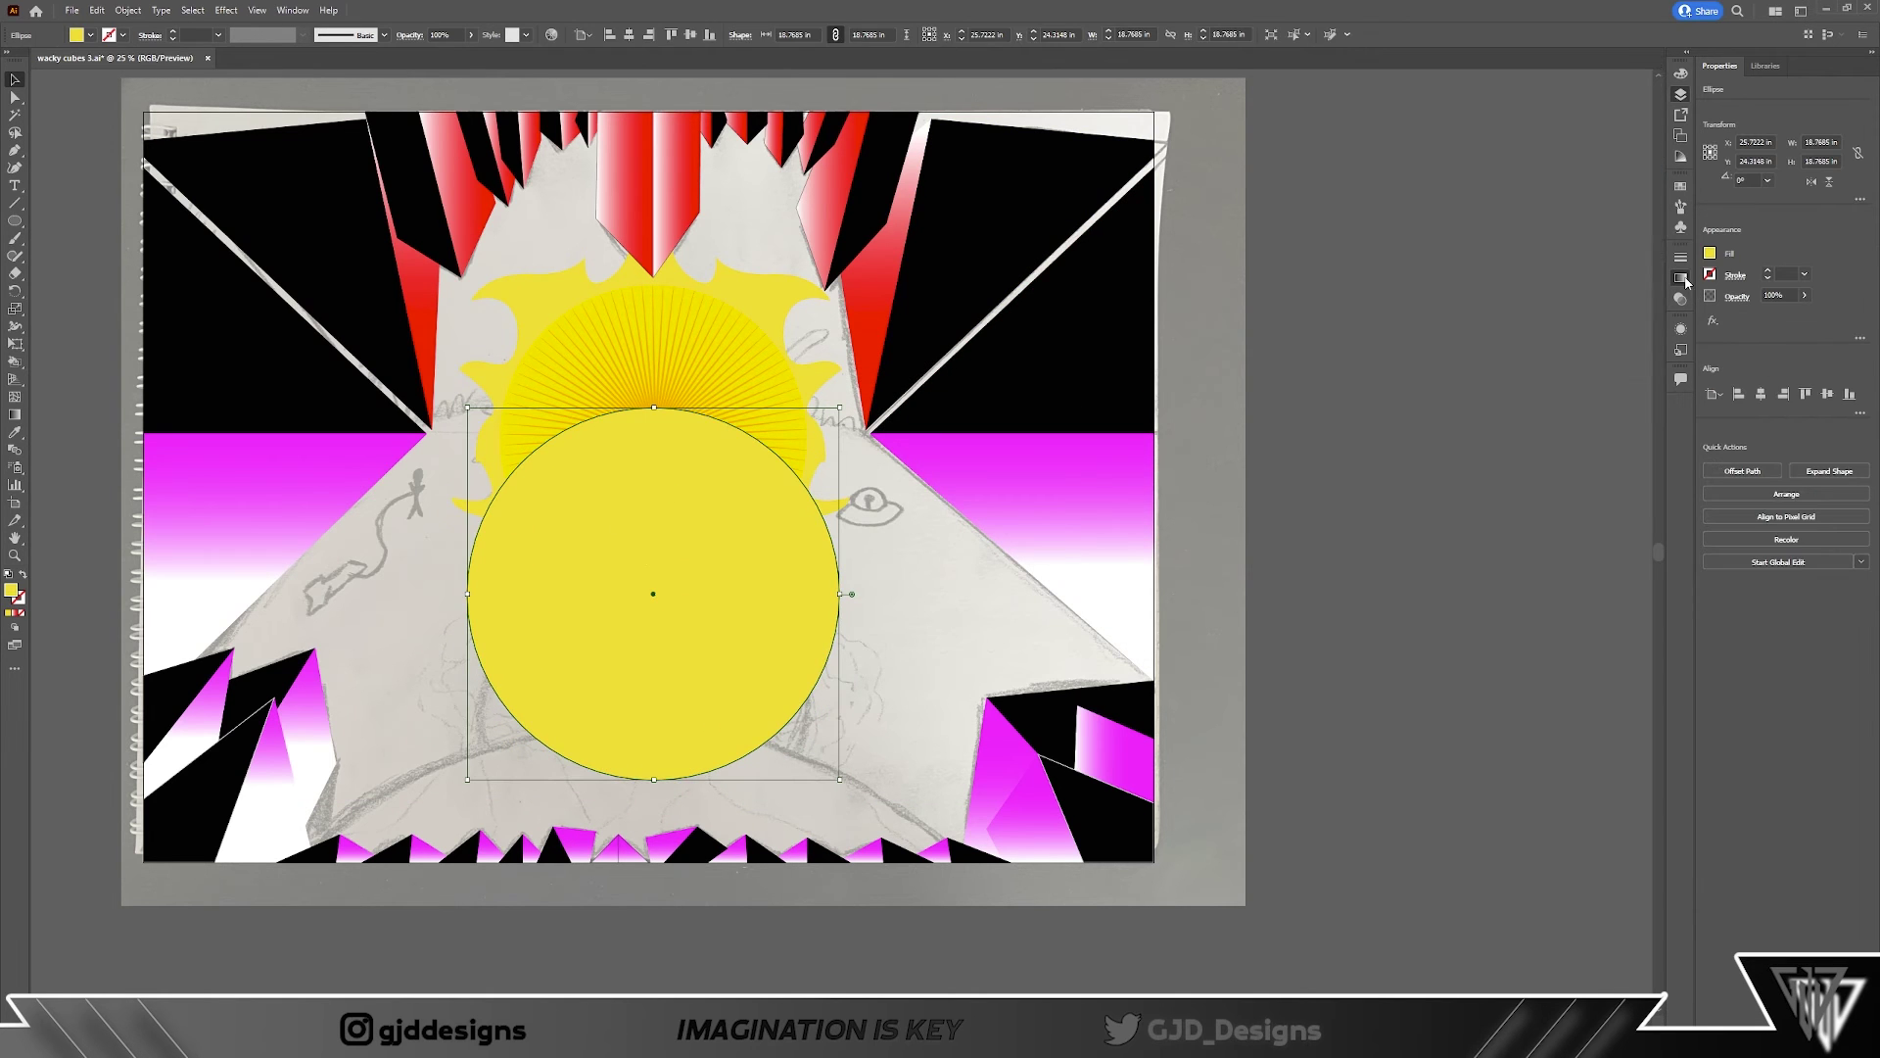
left_click(1680, 277)
left_click(1586, 274)
Step: Fill the sun's circle with a radial gradient and set its outer stop to yellow, R 234, G 217, B 28
left_click(747, 365)
left_click(1511, 277)
left_click(1526, 277)
left_click(1446, 440)
key("Return")
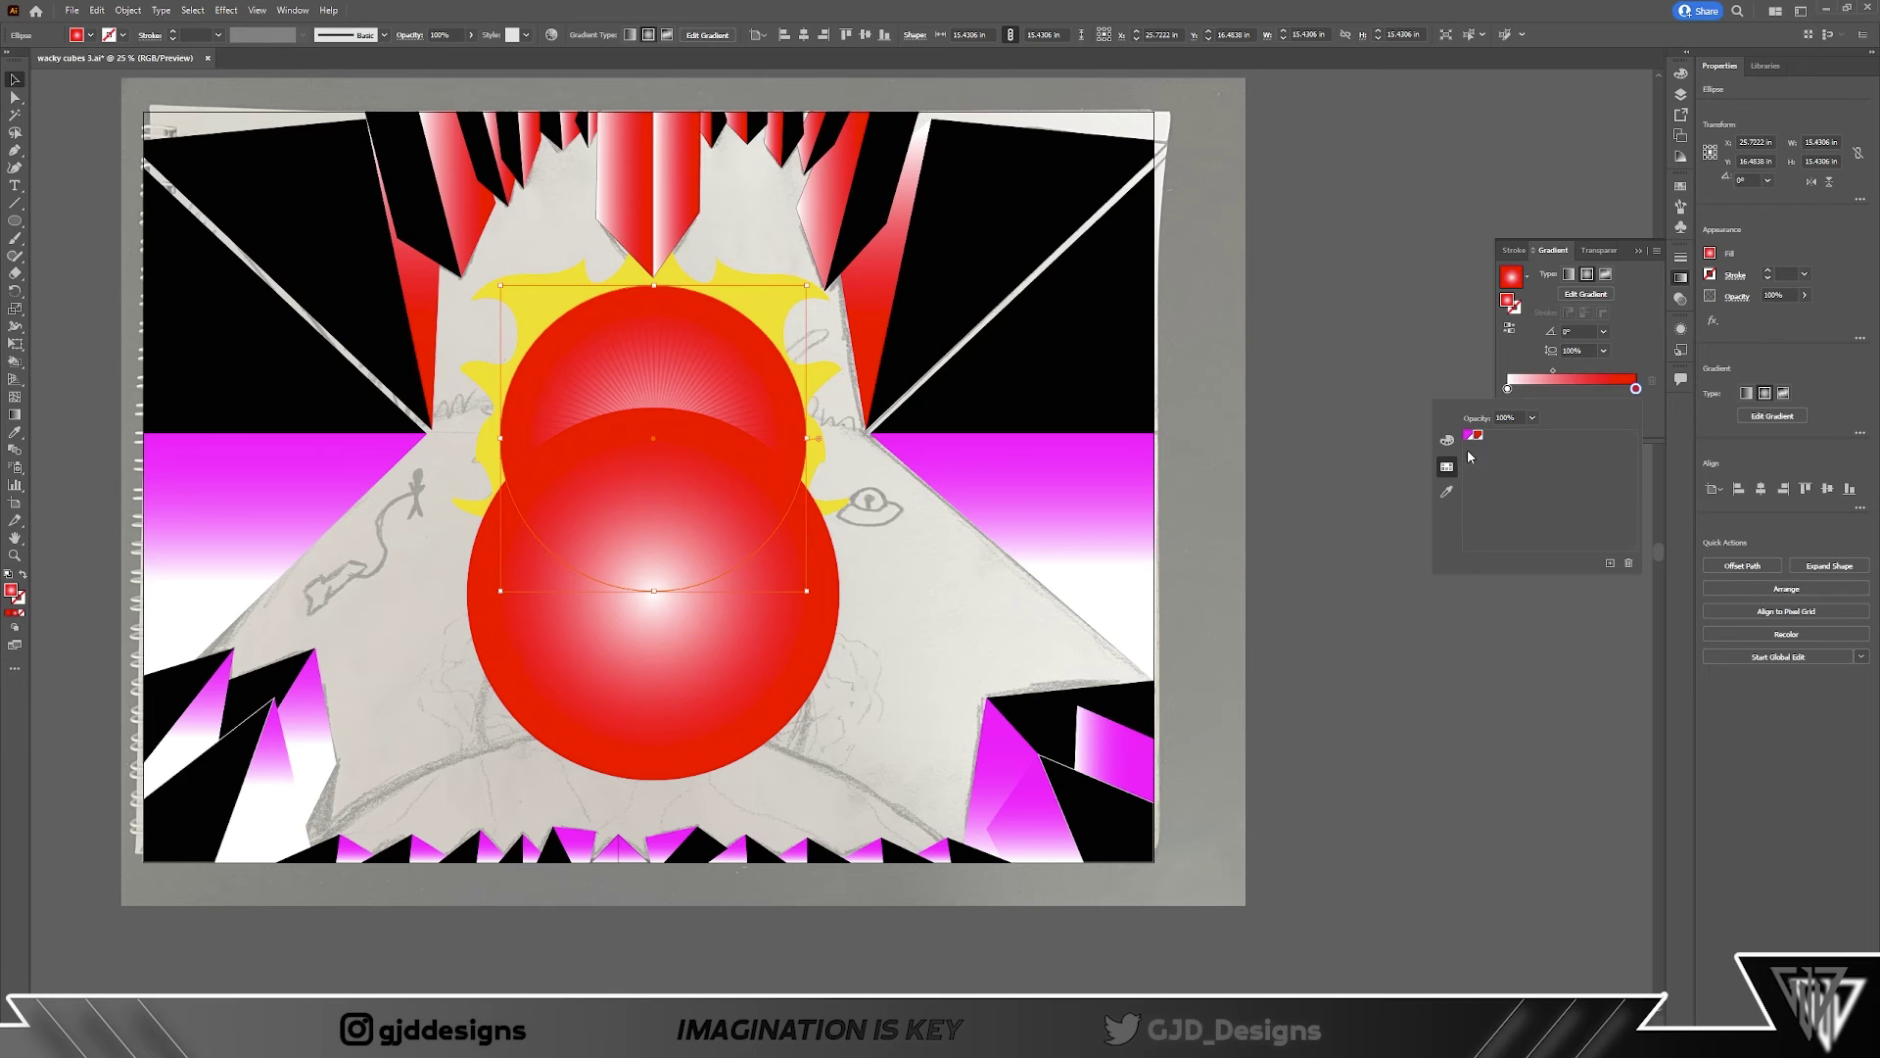
left_click(1467, 434)
left_click(1446, 448)
left_click(1597, 456)
key("Return")
left_click(1447, 467)
left_click(1508, 537, "shift")
mouse_move(1498, 545)
left_mouse_down()
mouse_move(1479, 545)
mouse_move(1520, 538)
left_mouse_up()
left_click_drag(1537, 444, 1586, 453)
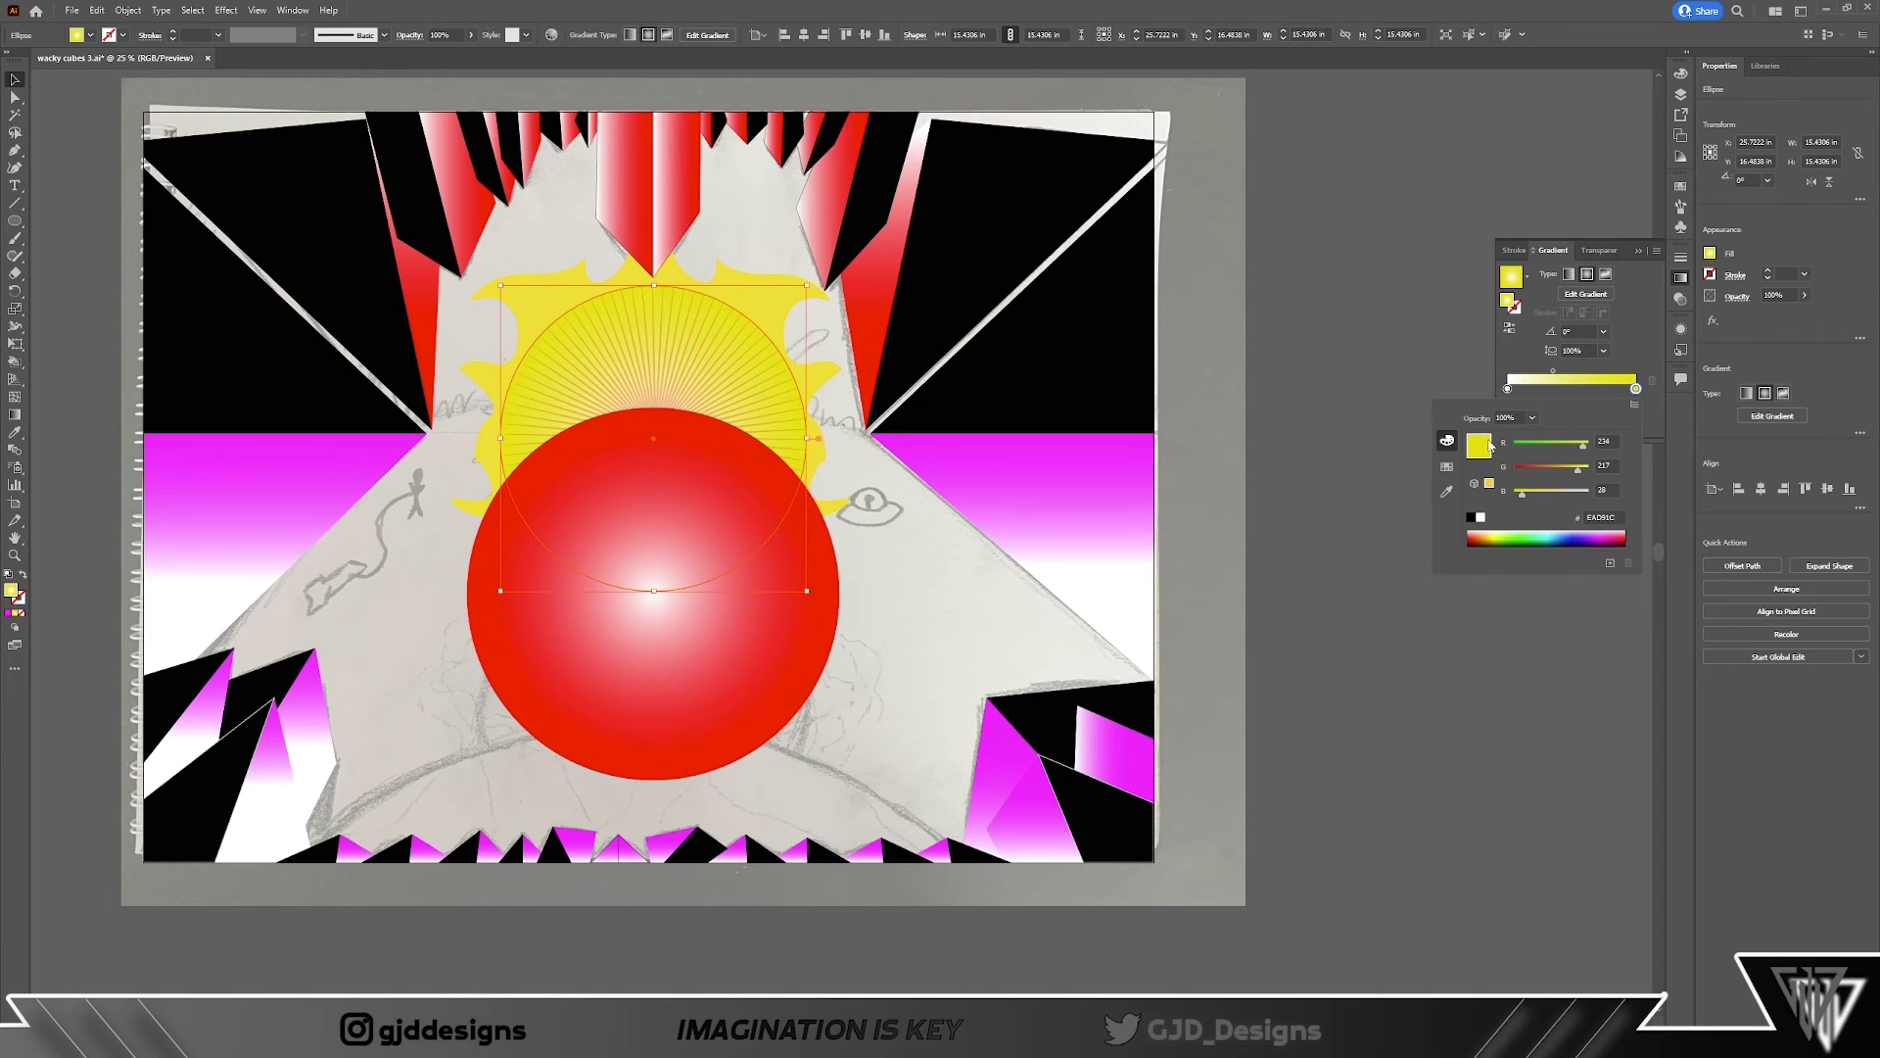
Step: Try a white outer stop and a white-to-magenta gradient on the lower circle
left_click(654, 636)
double_click(1635, 388)
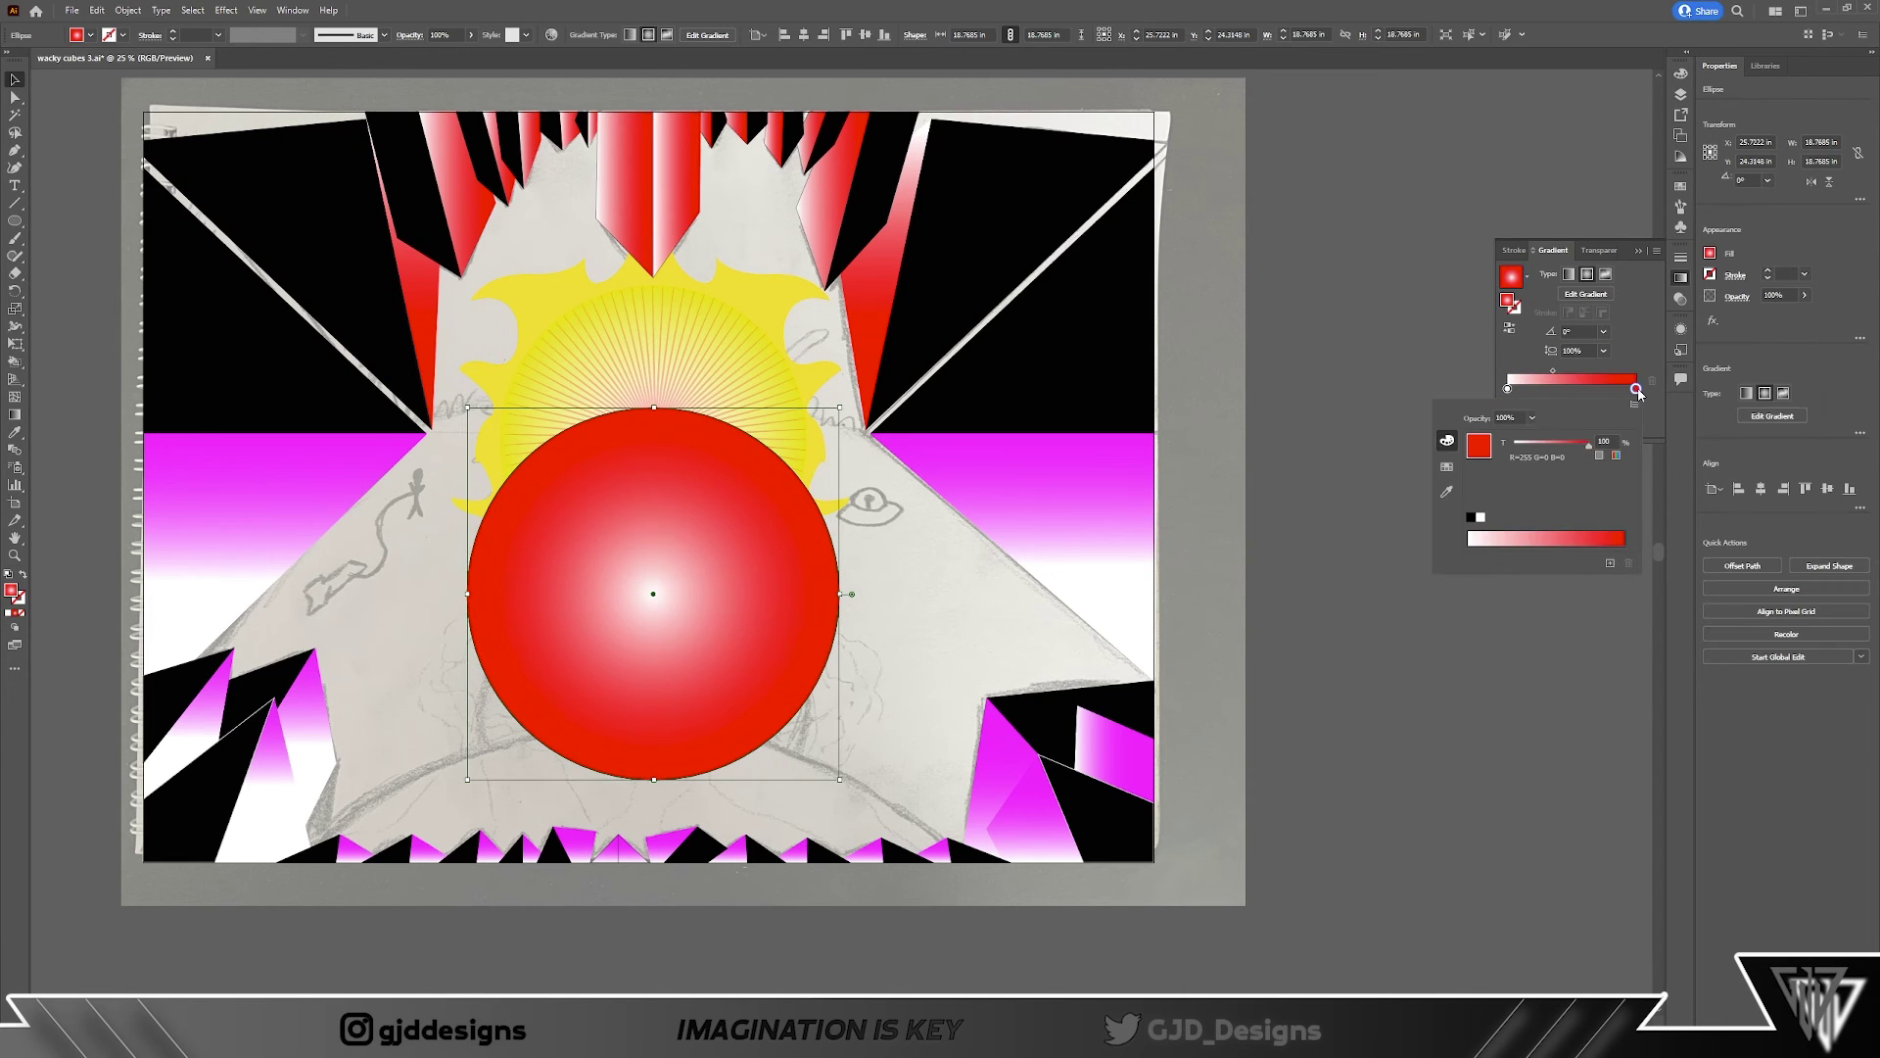
left_click(1471, 517)
left_click(1480, 517)
left_click(1557, 401)
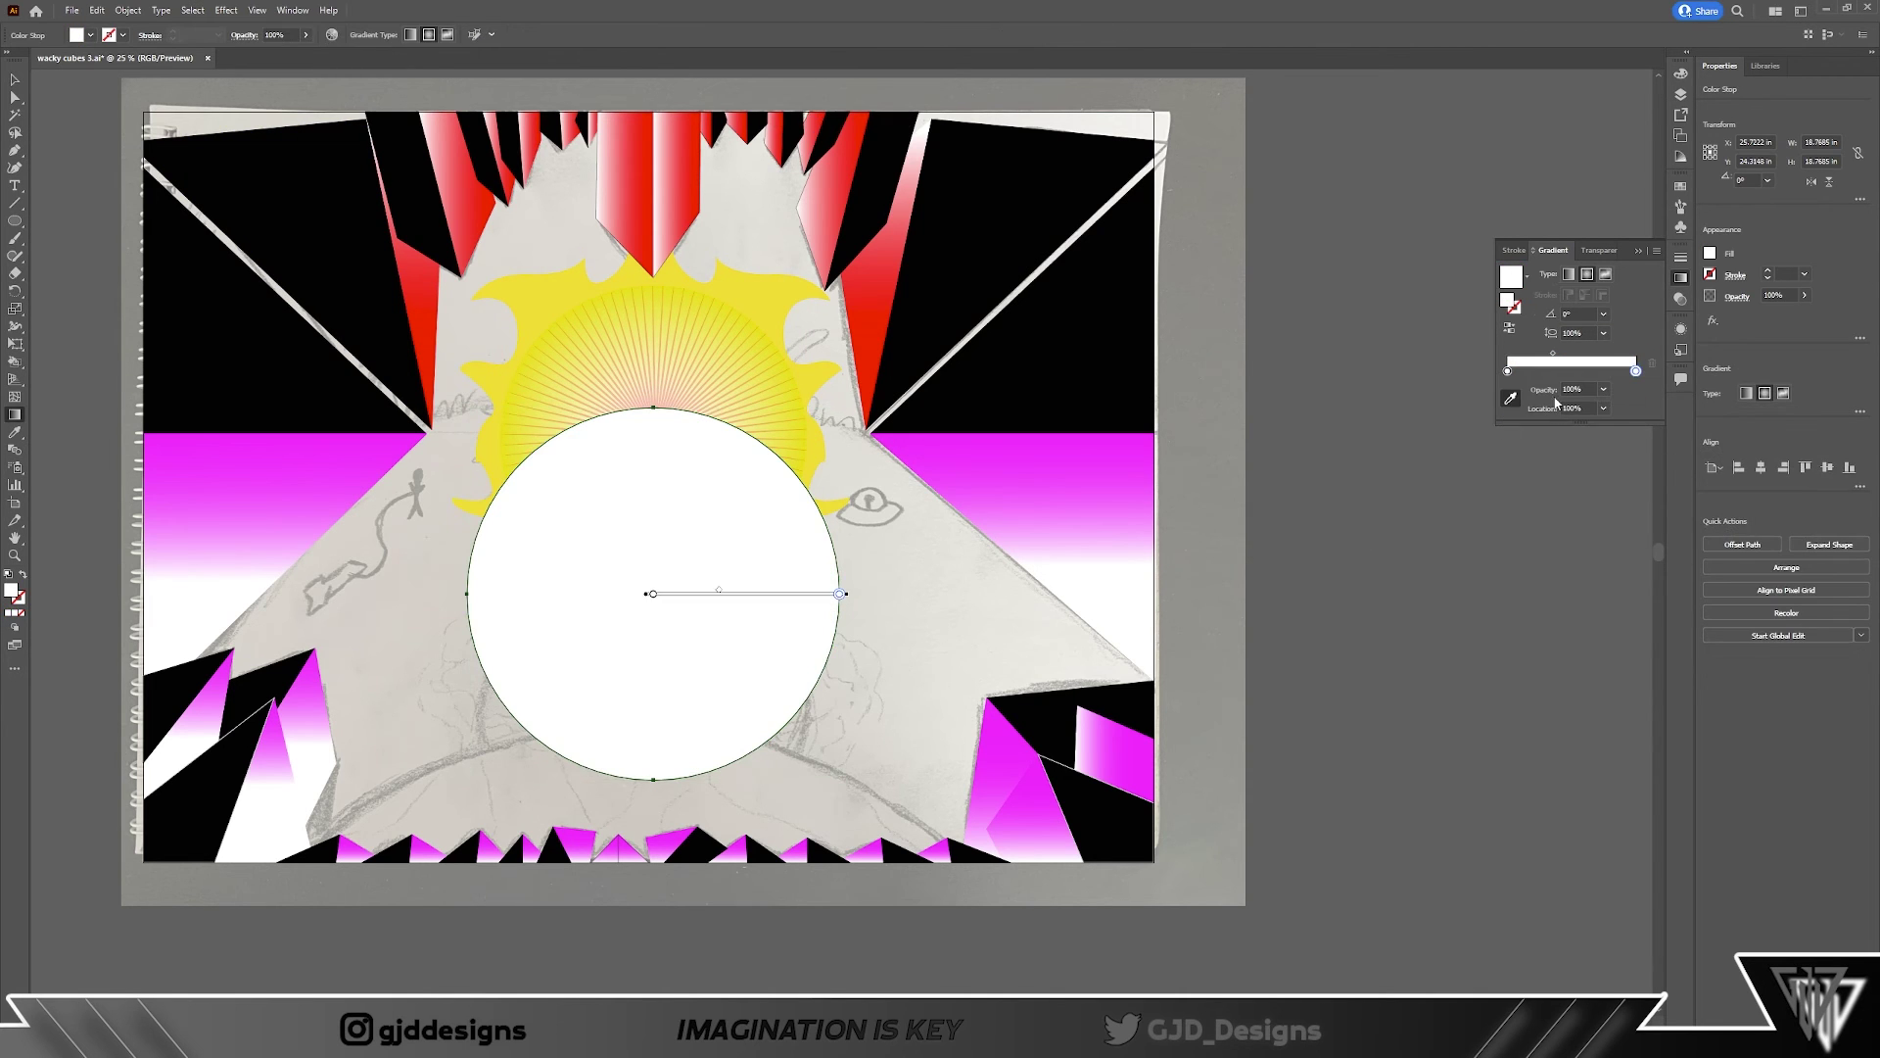
left_click(1483, 366)
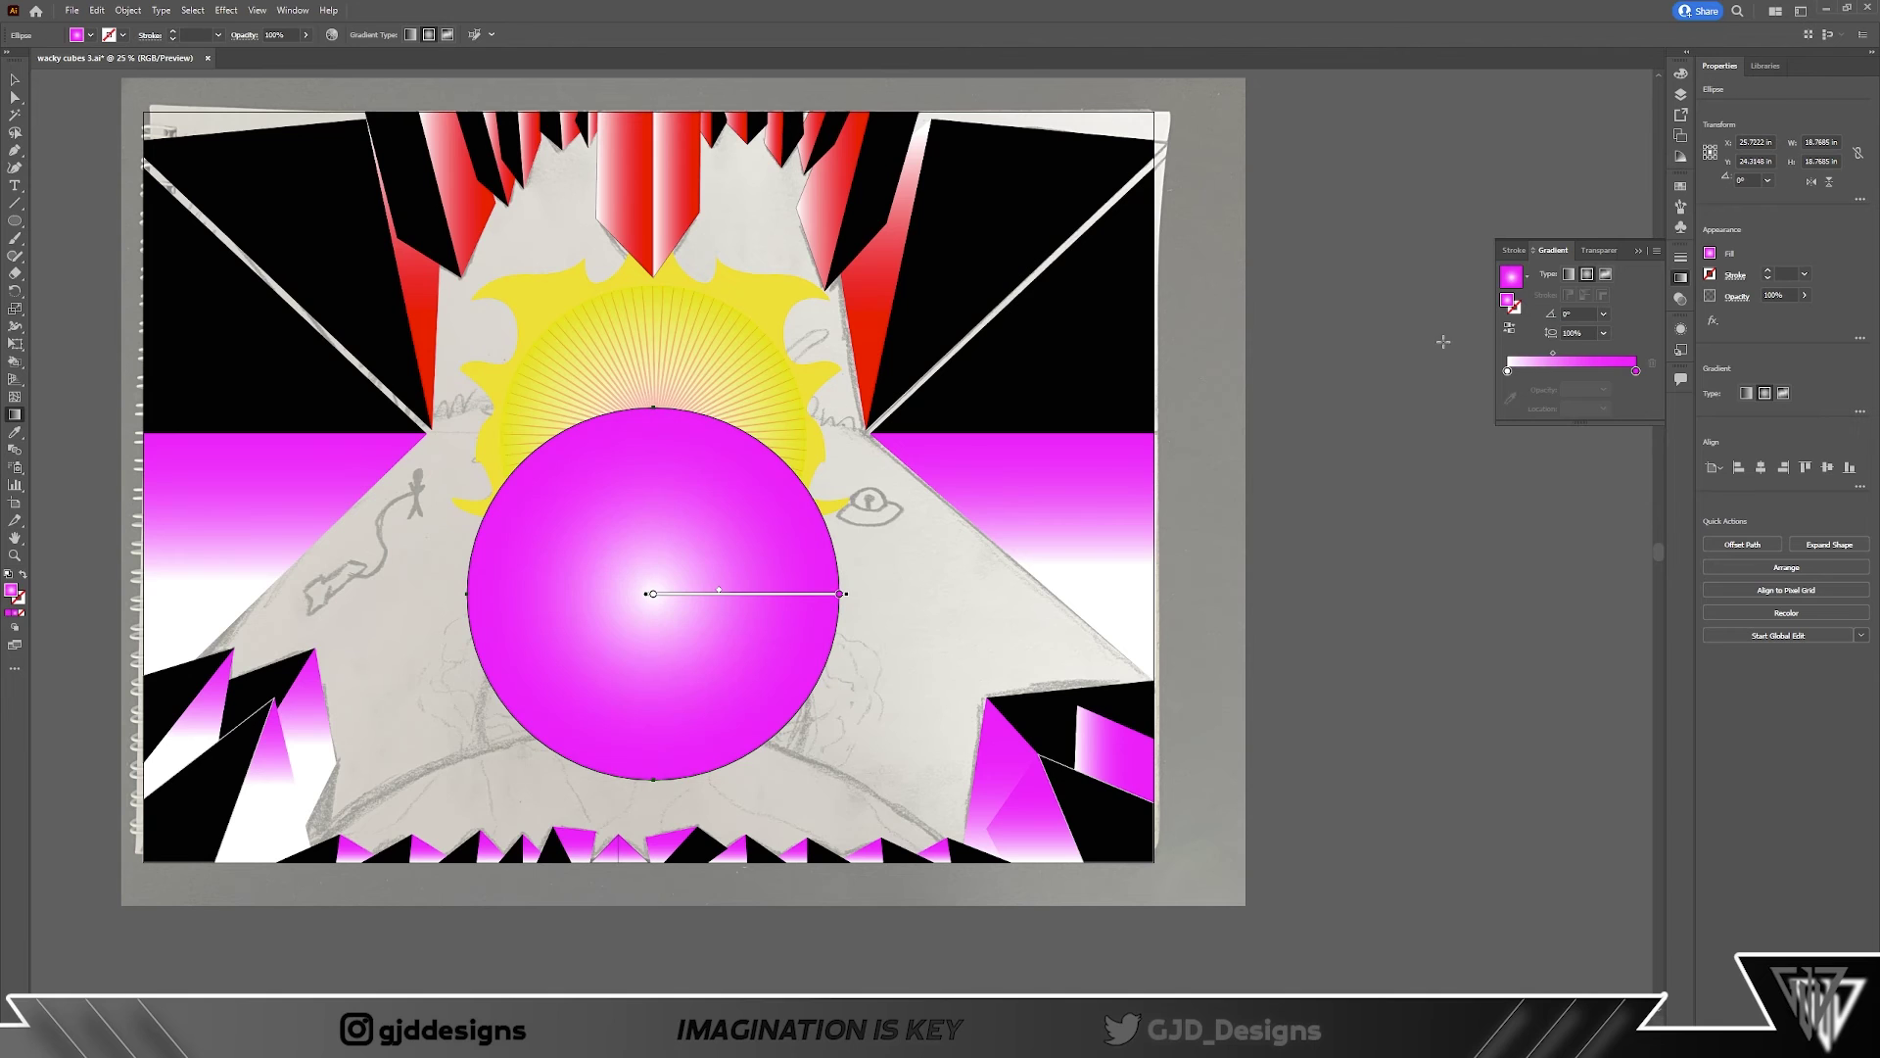
Step: Recolour the outer stop of the lower circle's radial gradient to teal and deselect the circle
double_click(1635, 370)
left_click_drag(1542, 453, 1560, 451)
left_click(1550, 427)
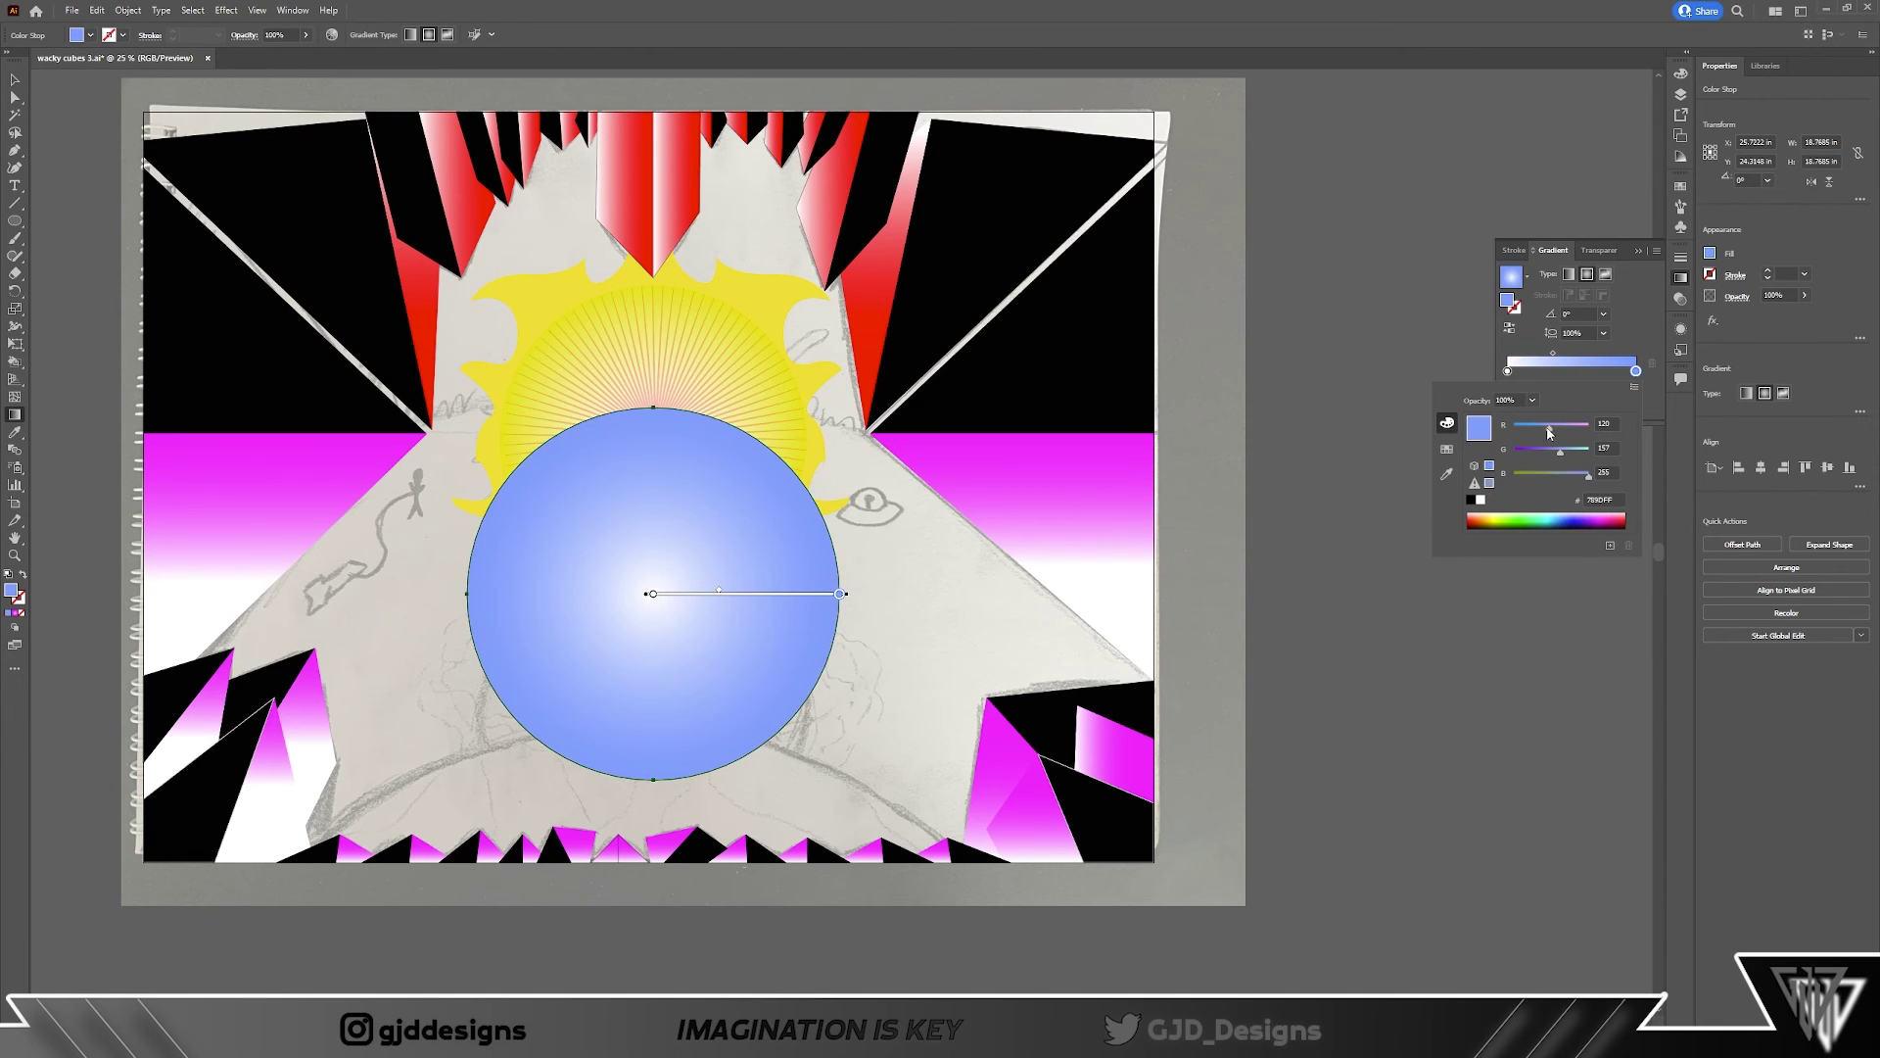
left_click(1459, 372)
key("v")
left_click(984, 636)
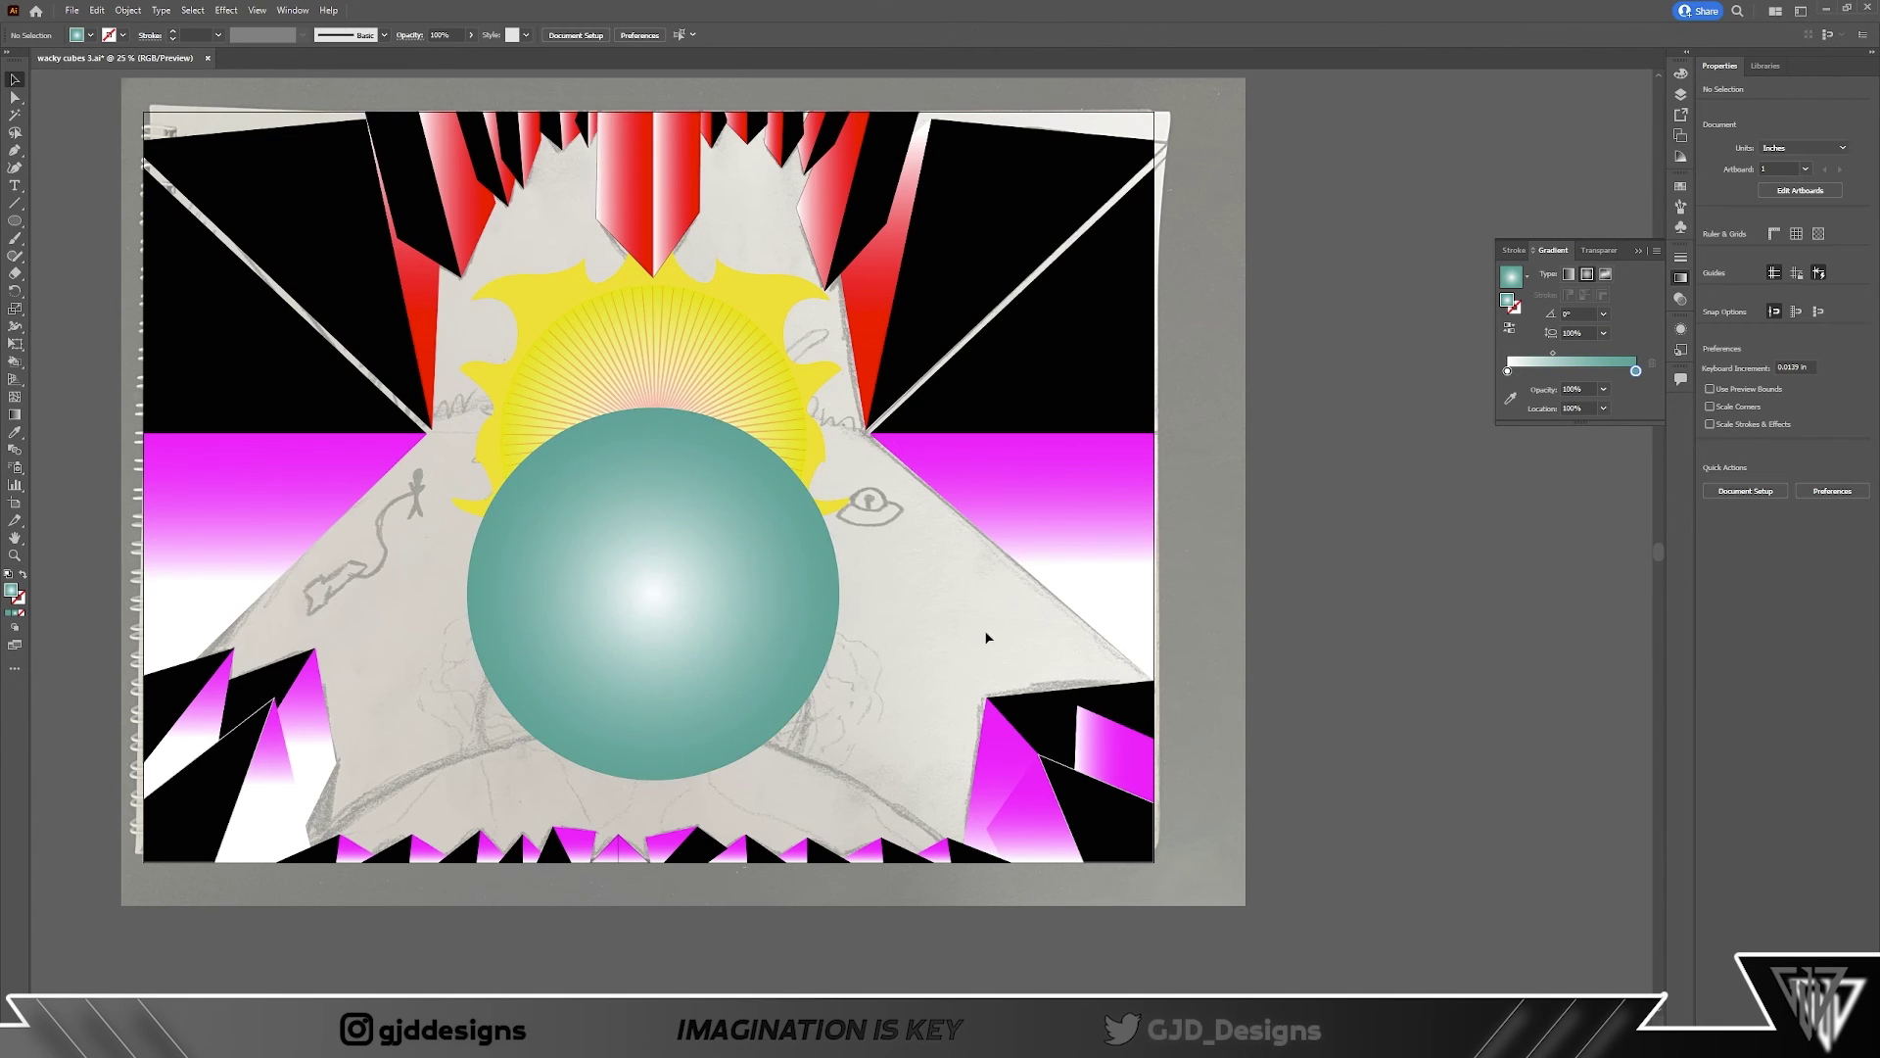
Step: Try the Fresco artistic effect on the teal circle
left_click(821, 683)
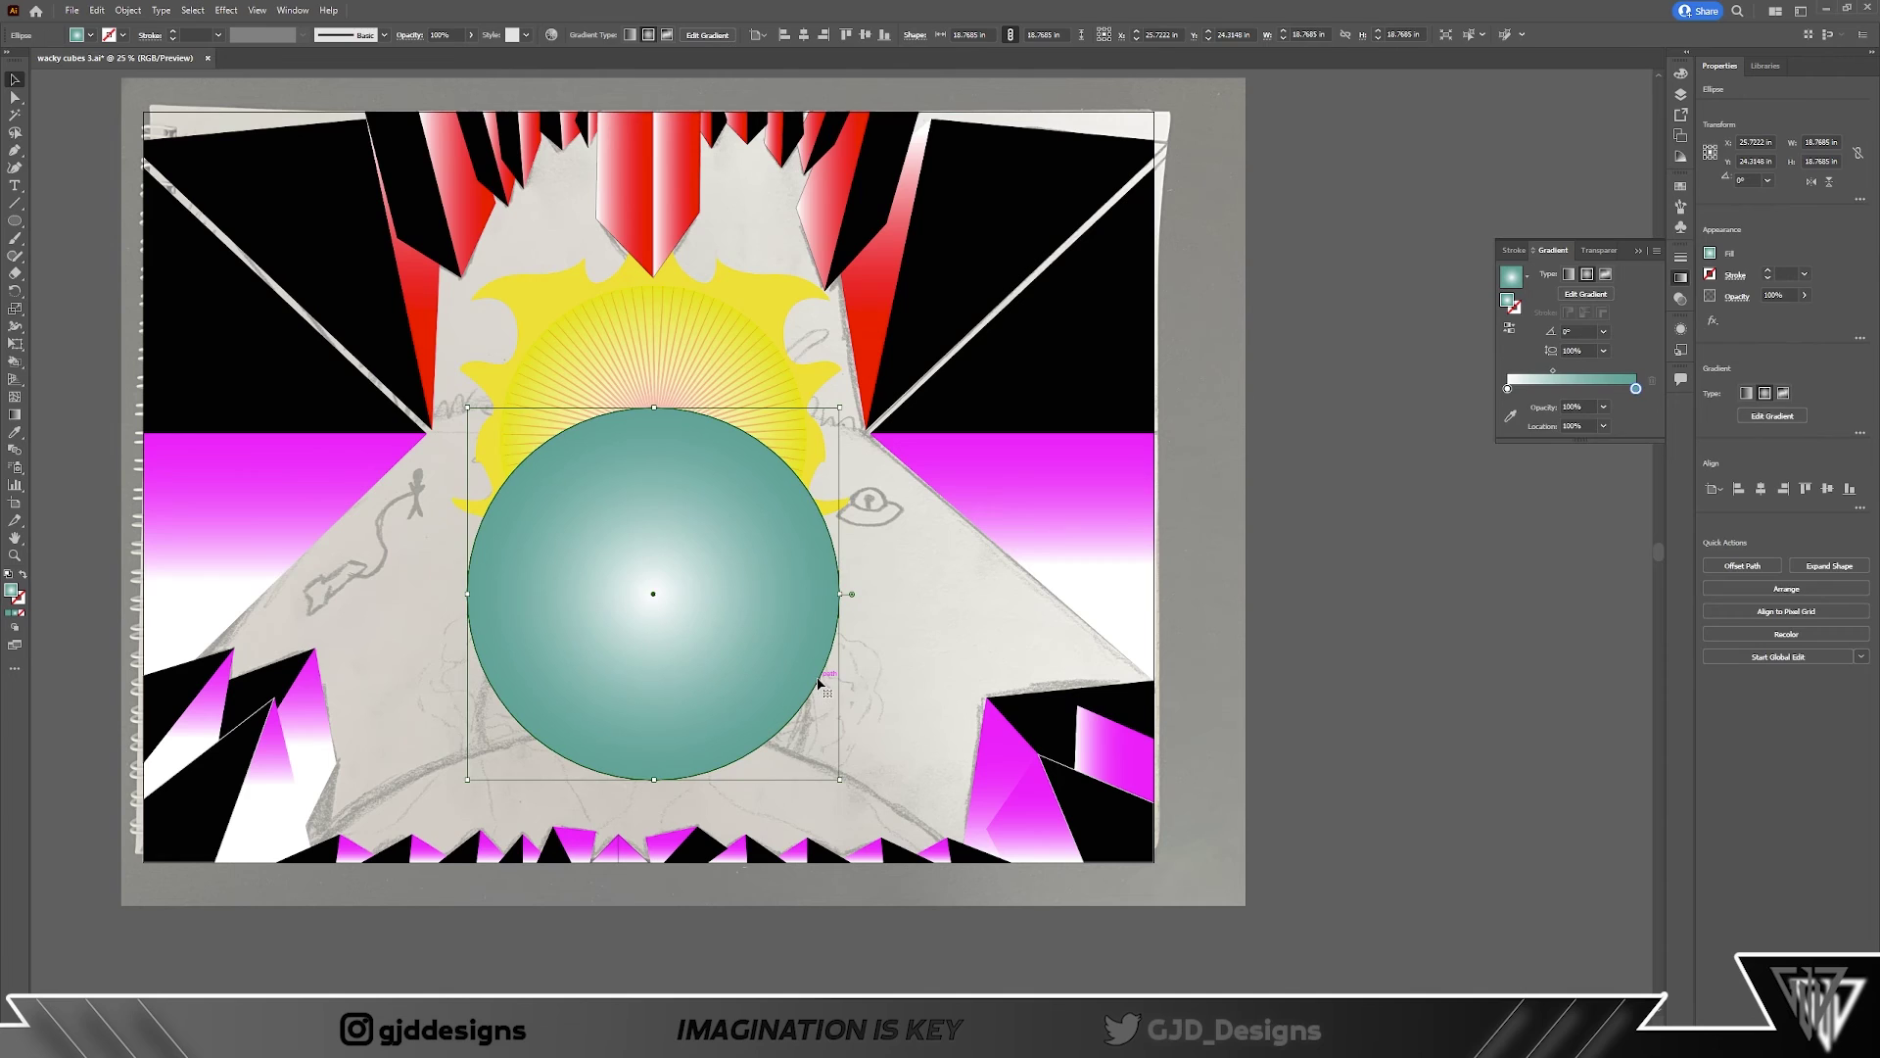
left_click(226, 10)
mouse_move(293, 293)
left_click(431, 423)
left_click(1567, 115)
left_click(1506, 274)
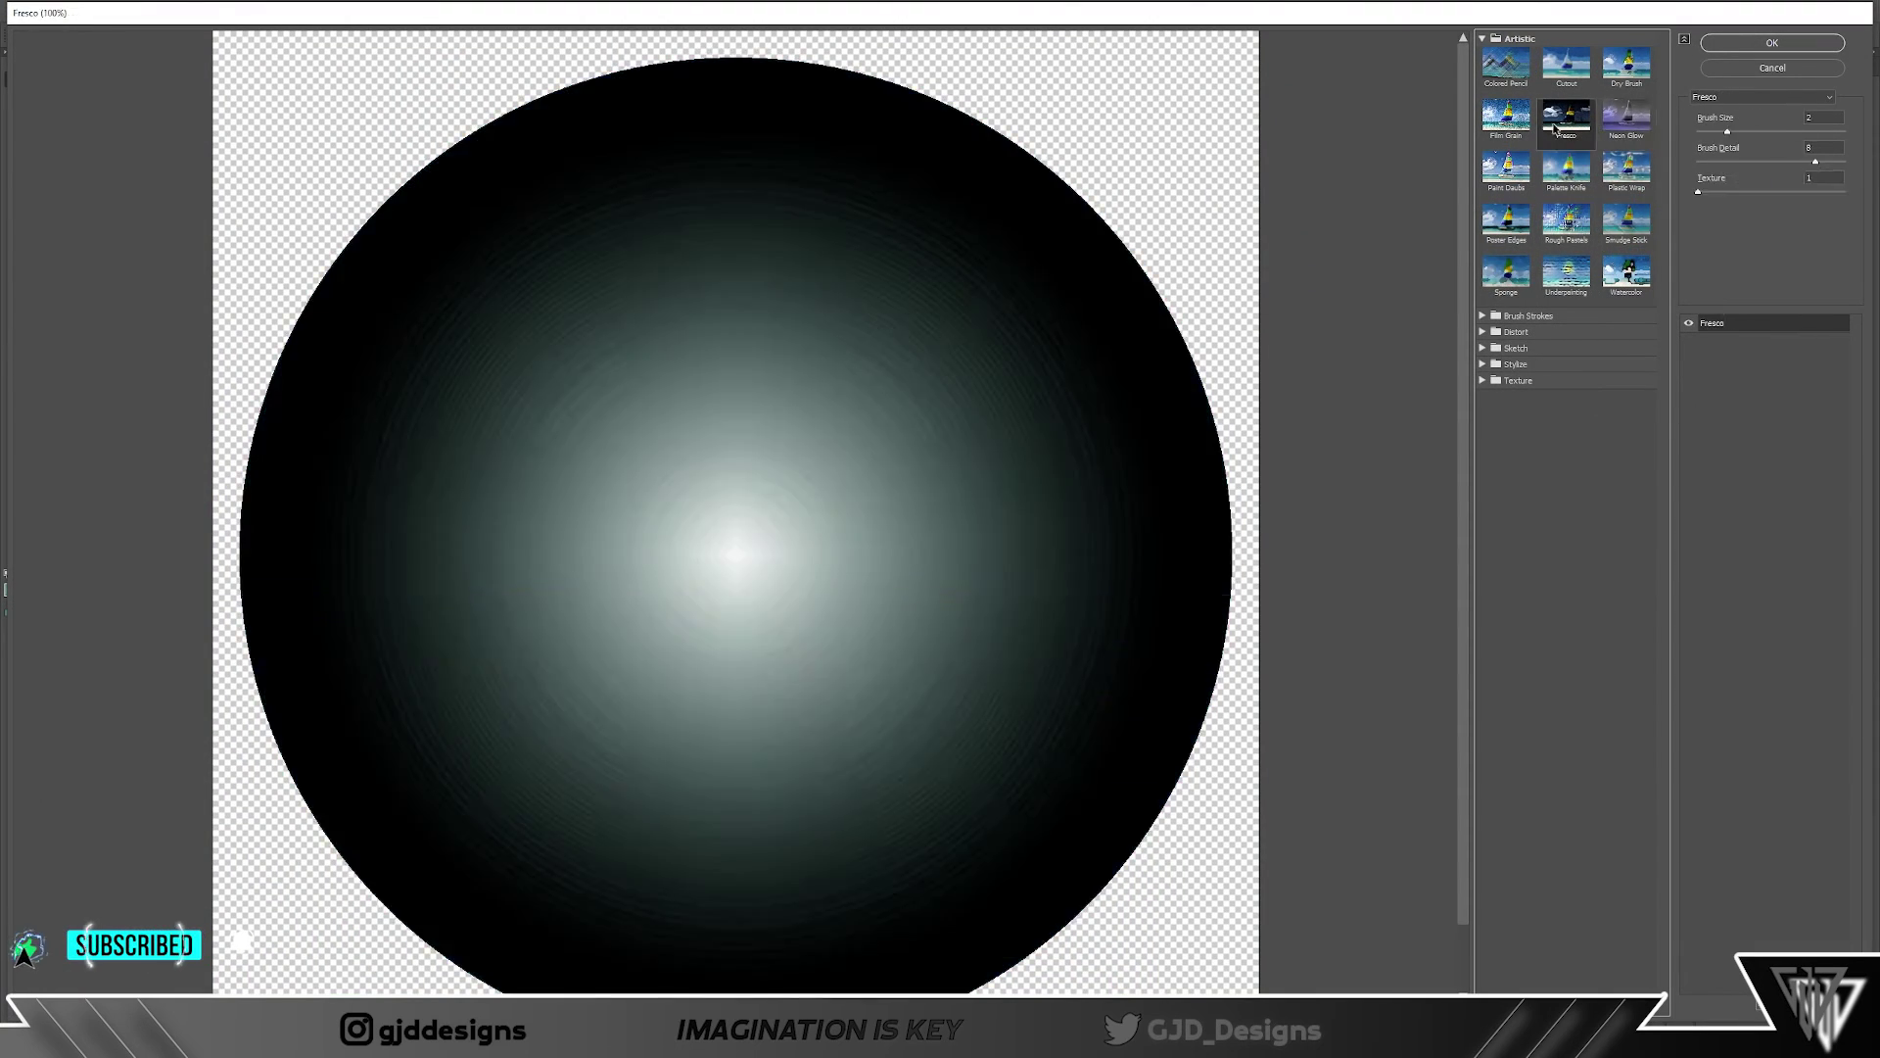
key("Escape")
Step: Apply an Inner Glow effect to the teal circle in Normal mode, starting from the edge
left_click(226, 10)
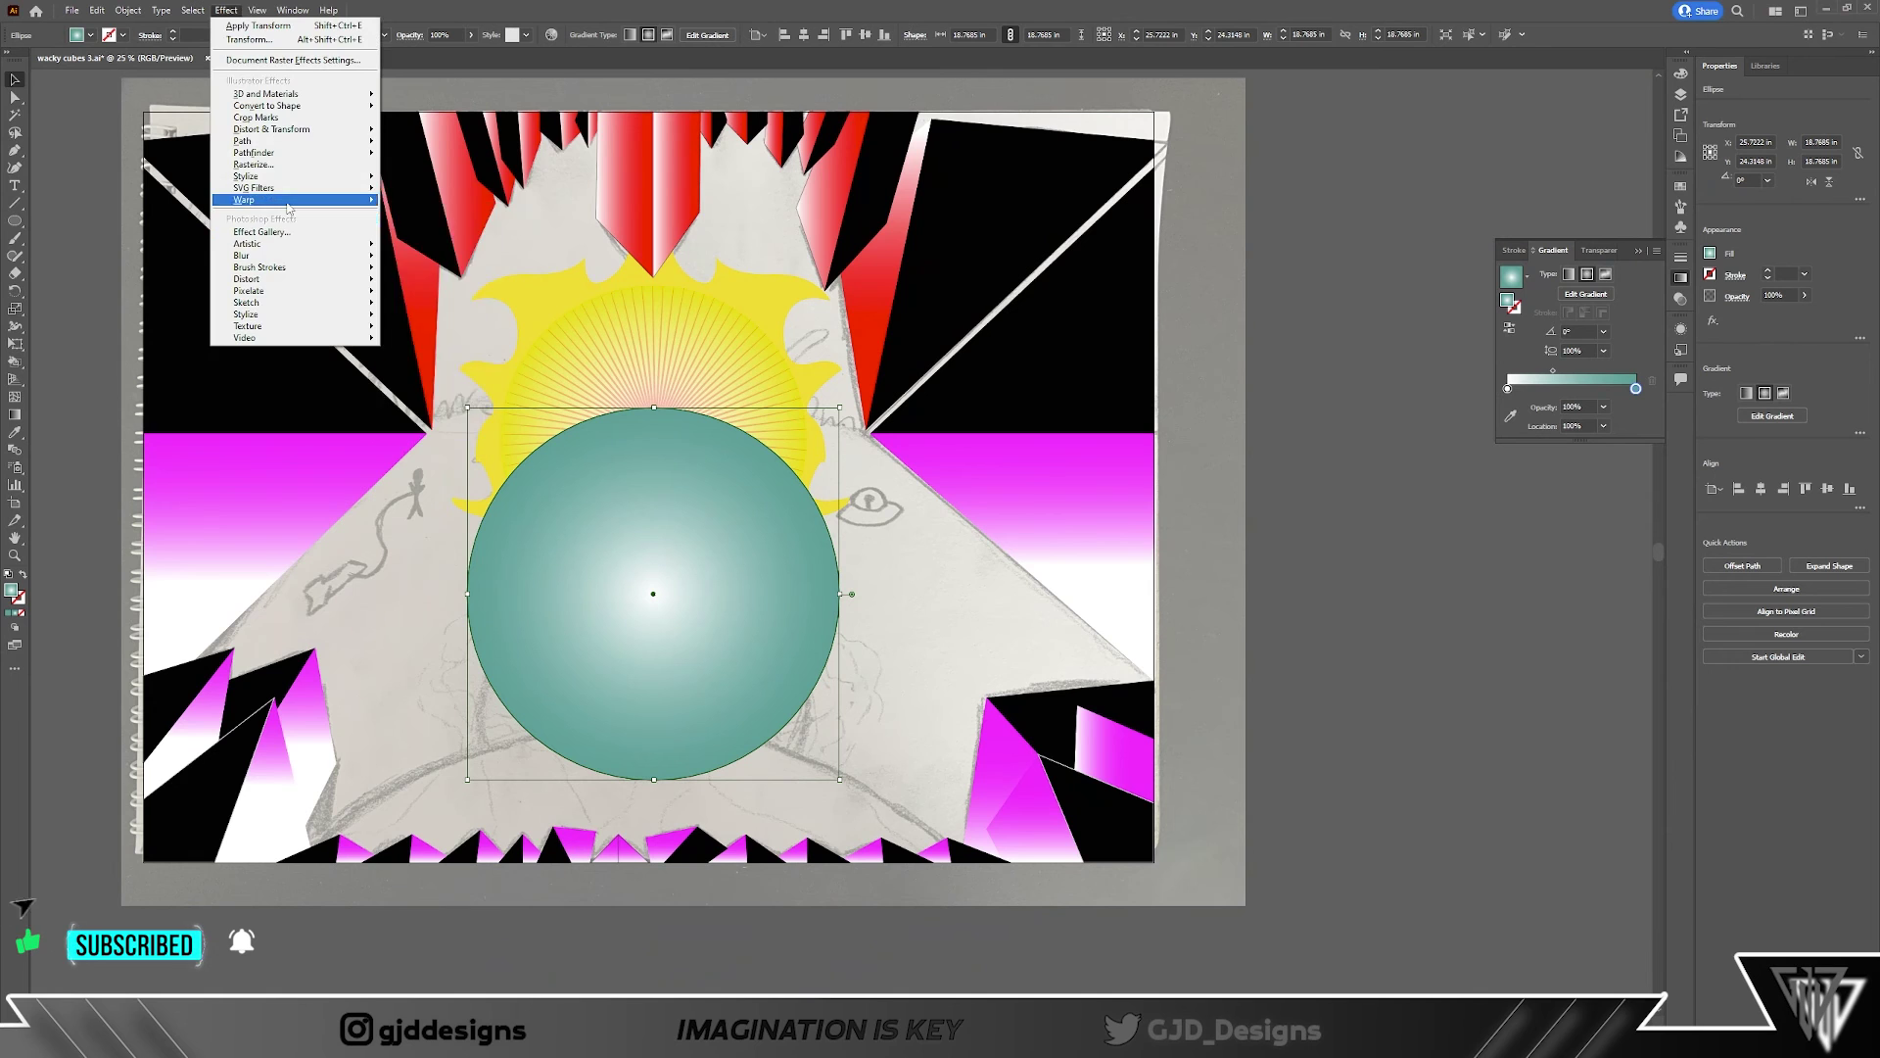
mouse_move(288, 180)
left_click(431, 211)
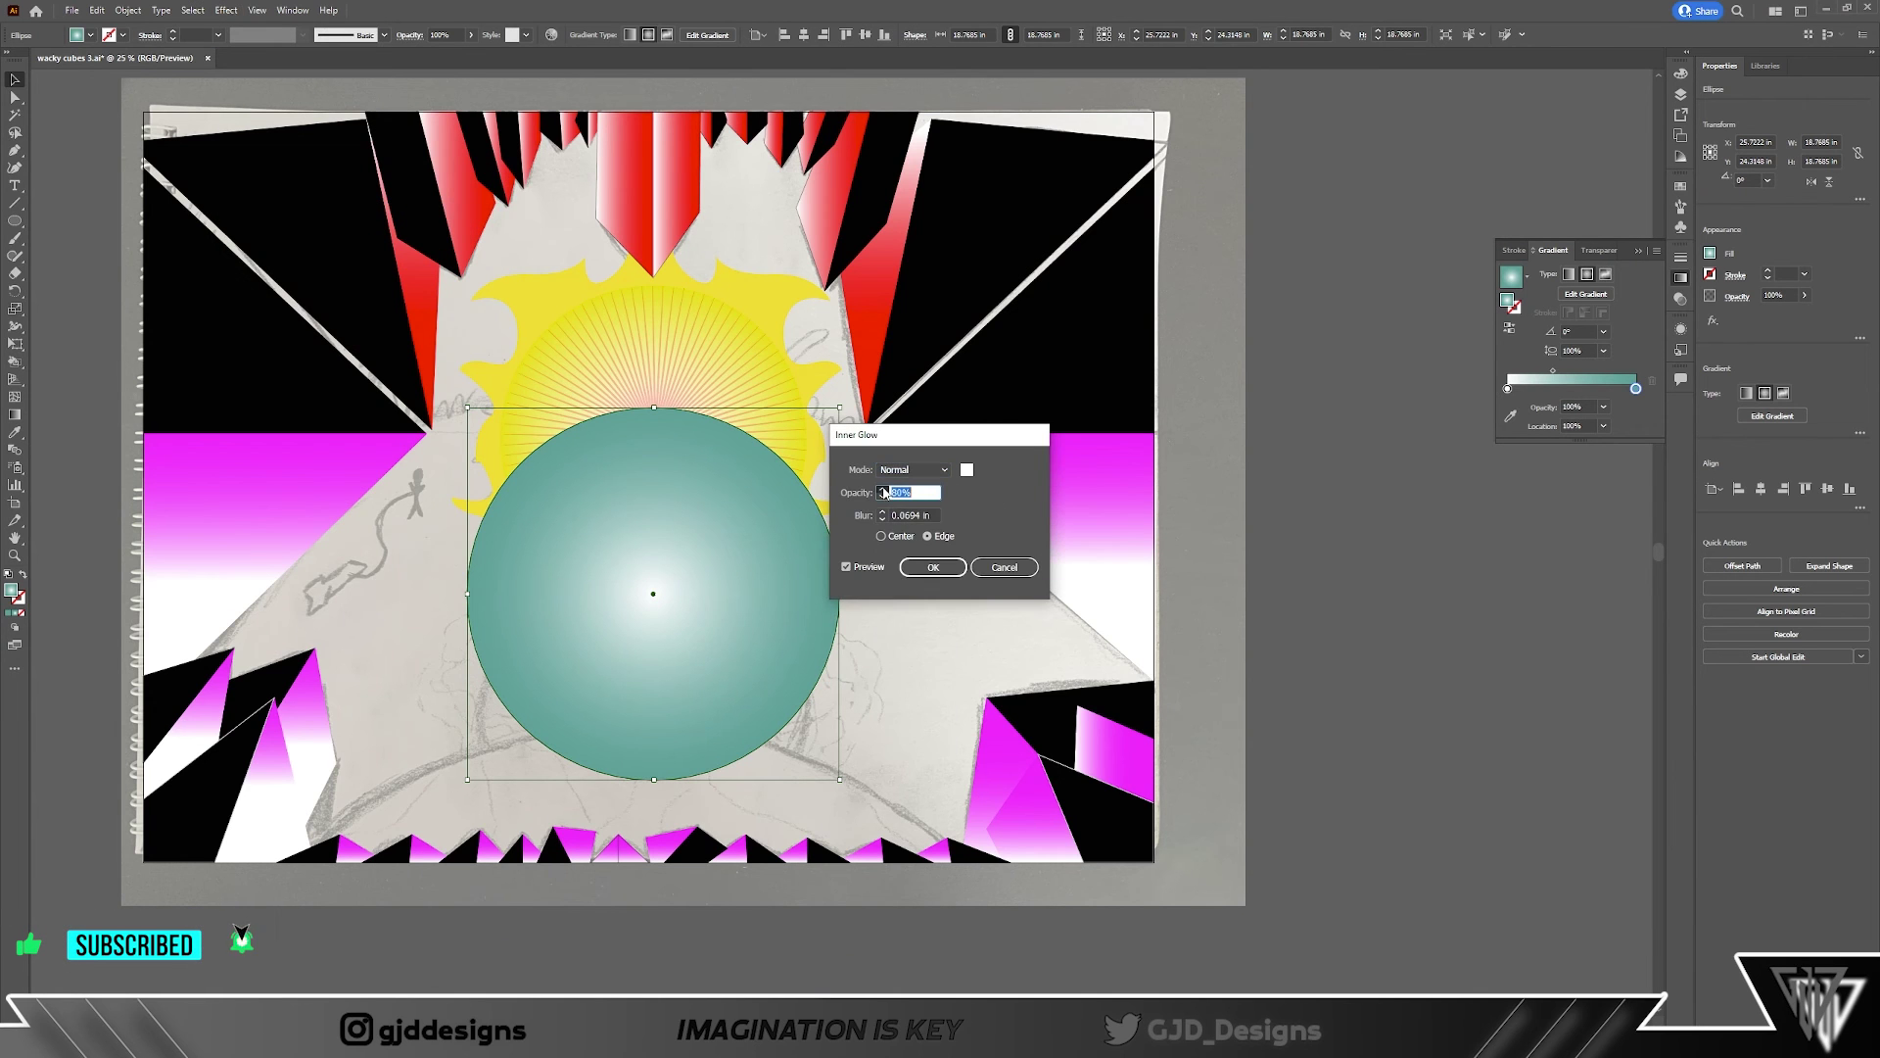
left_click(932, 567)
left_click(963, 618)
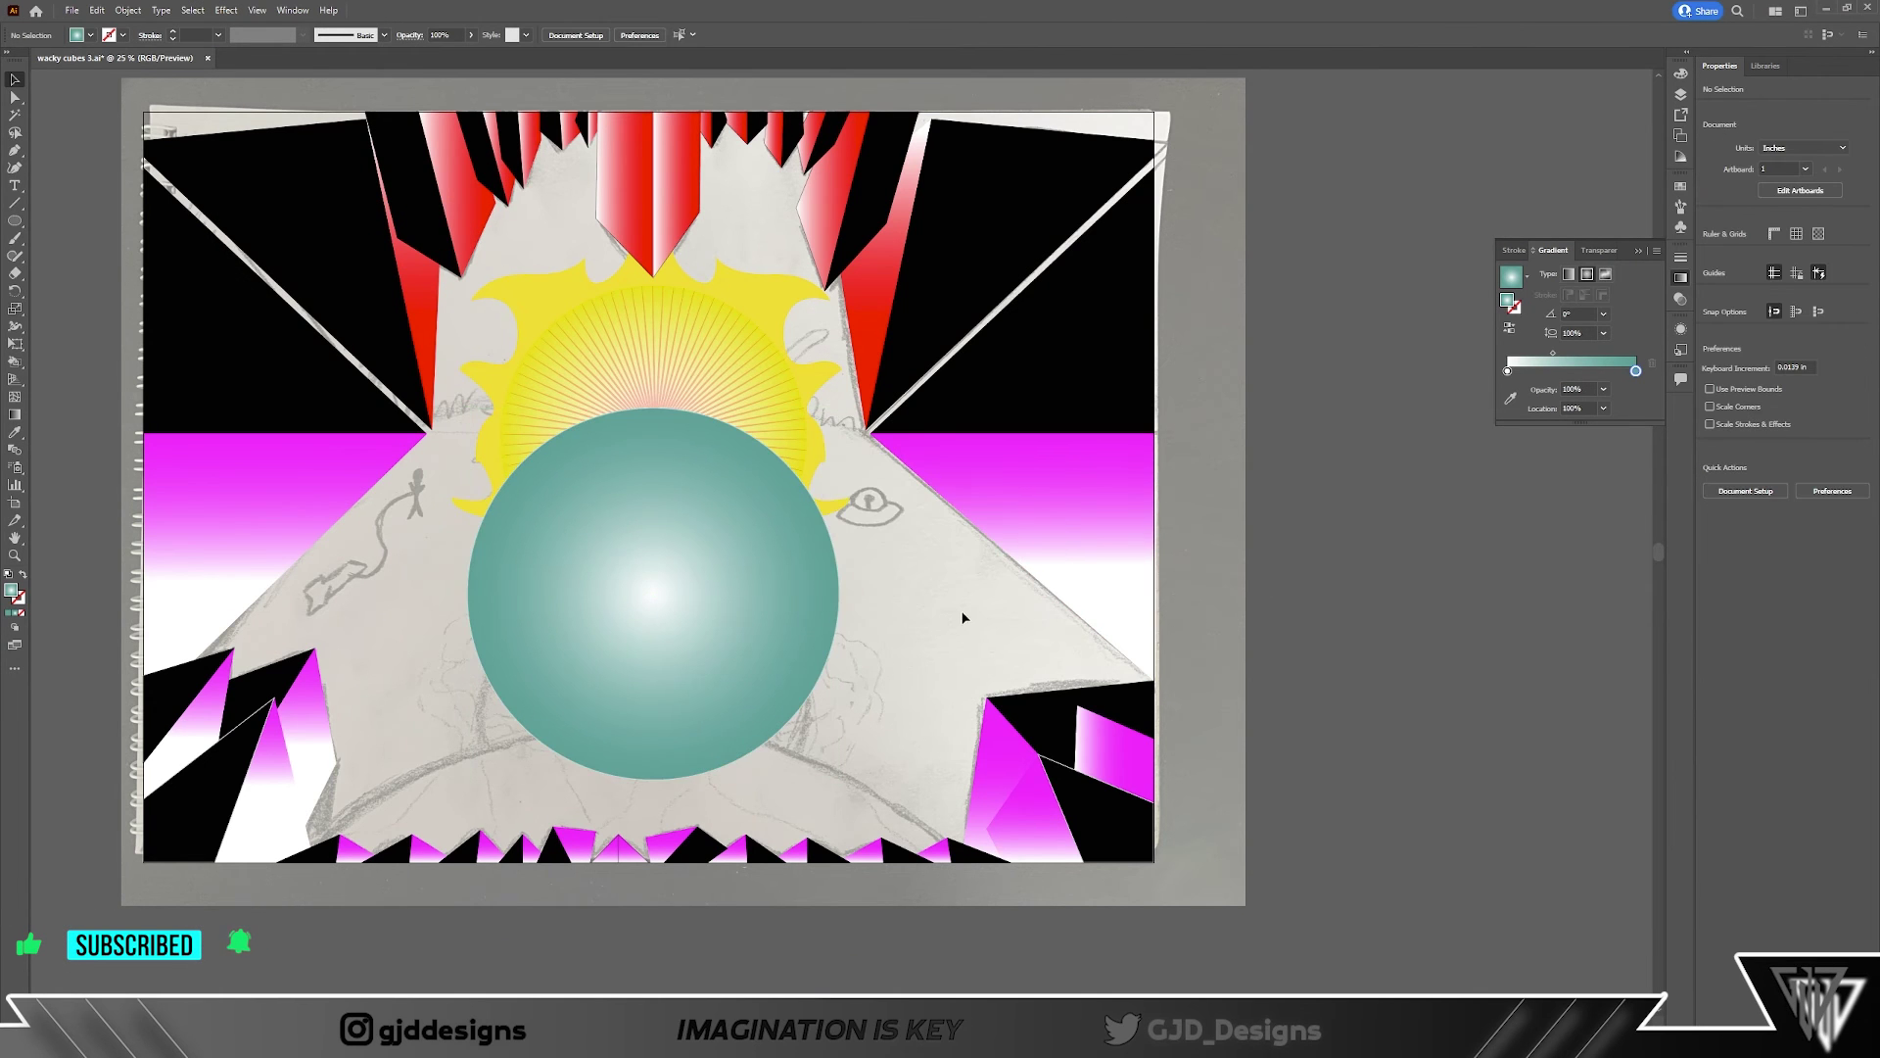
Step: Show the hill and background layers and check the teal circle against the whole artwork
key("ctrl+minus")
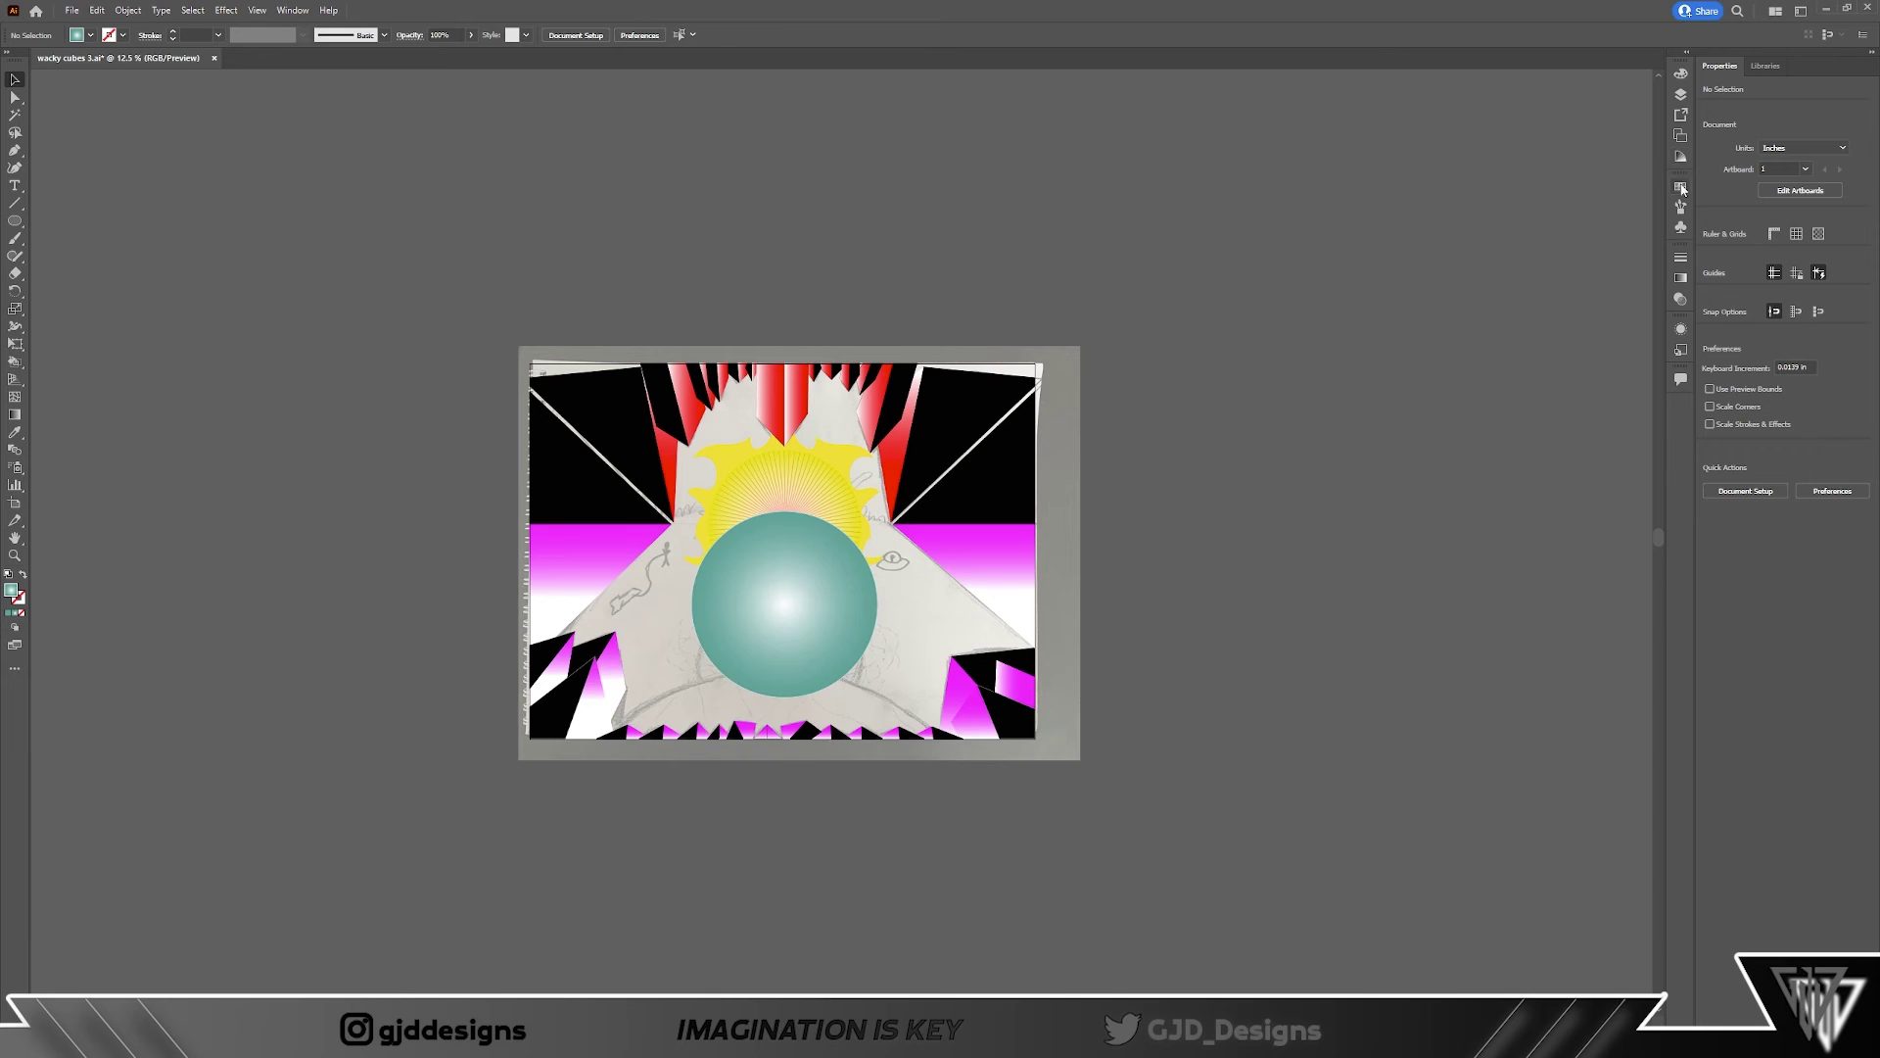
left_click(1679, 98)
left_click(1313, 214)
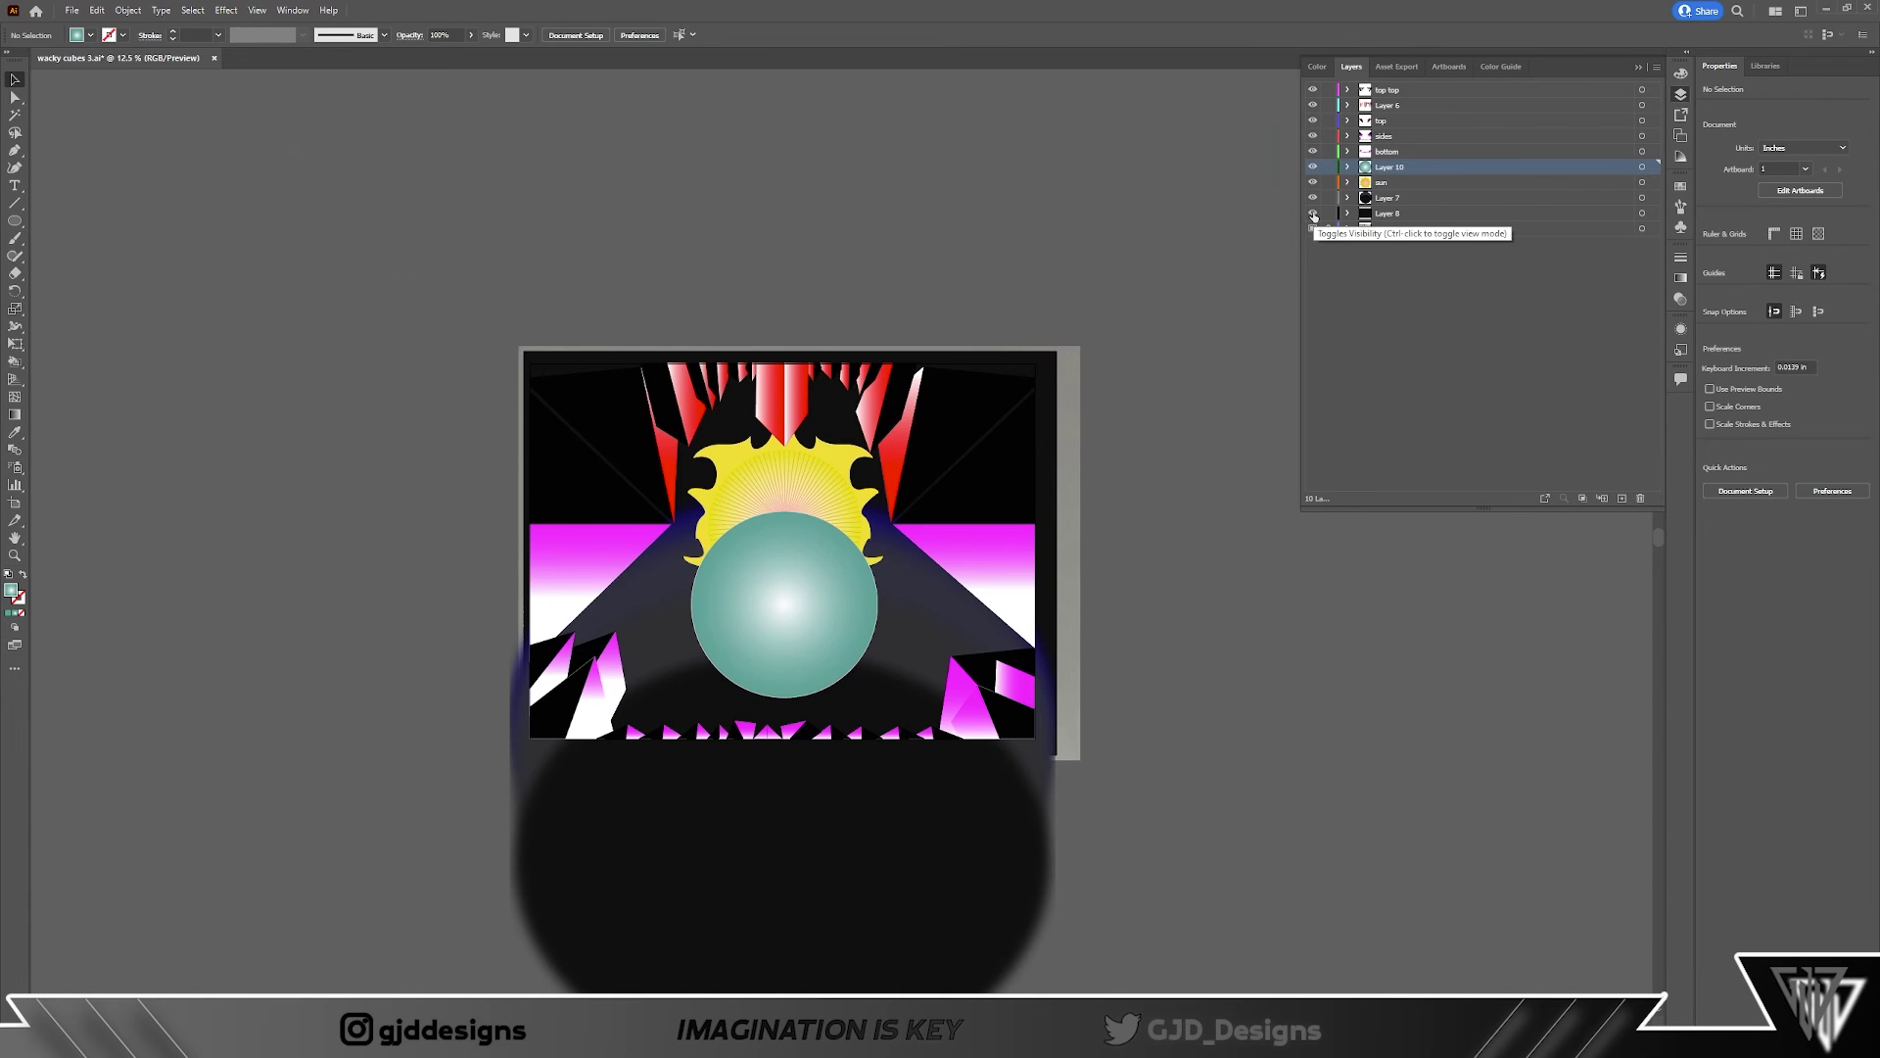
key("ctrl+plus")
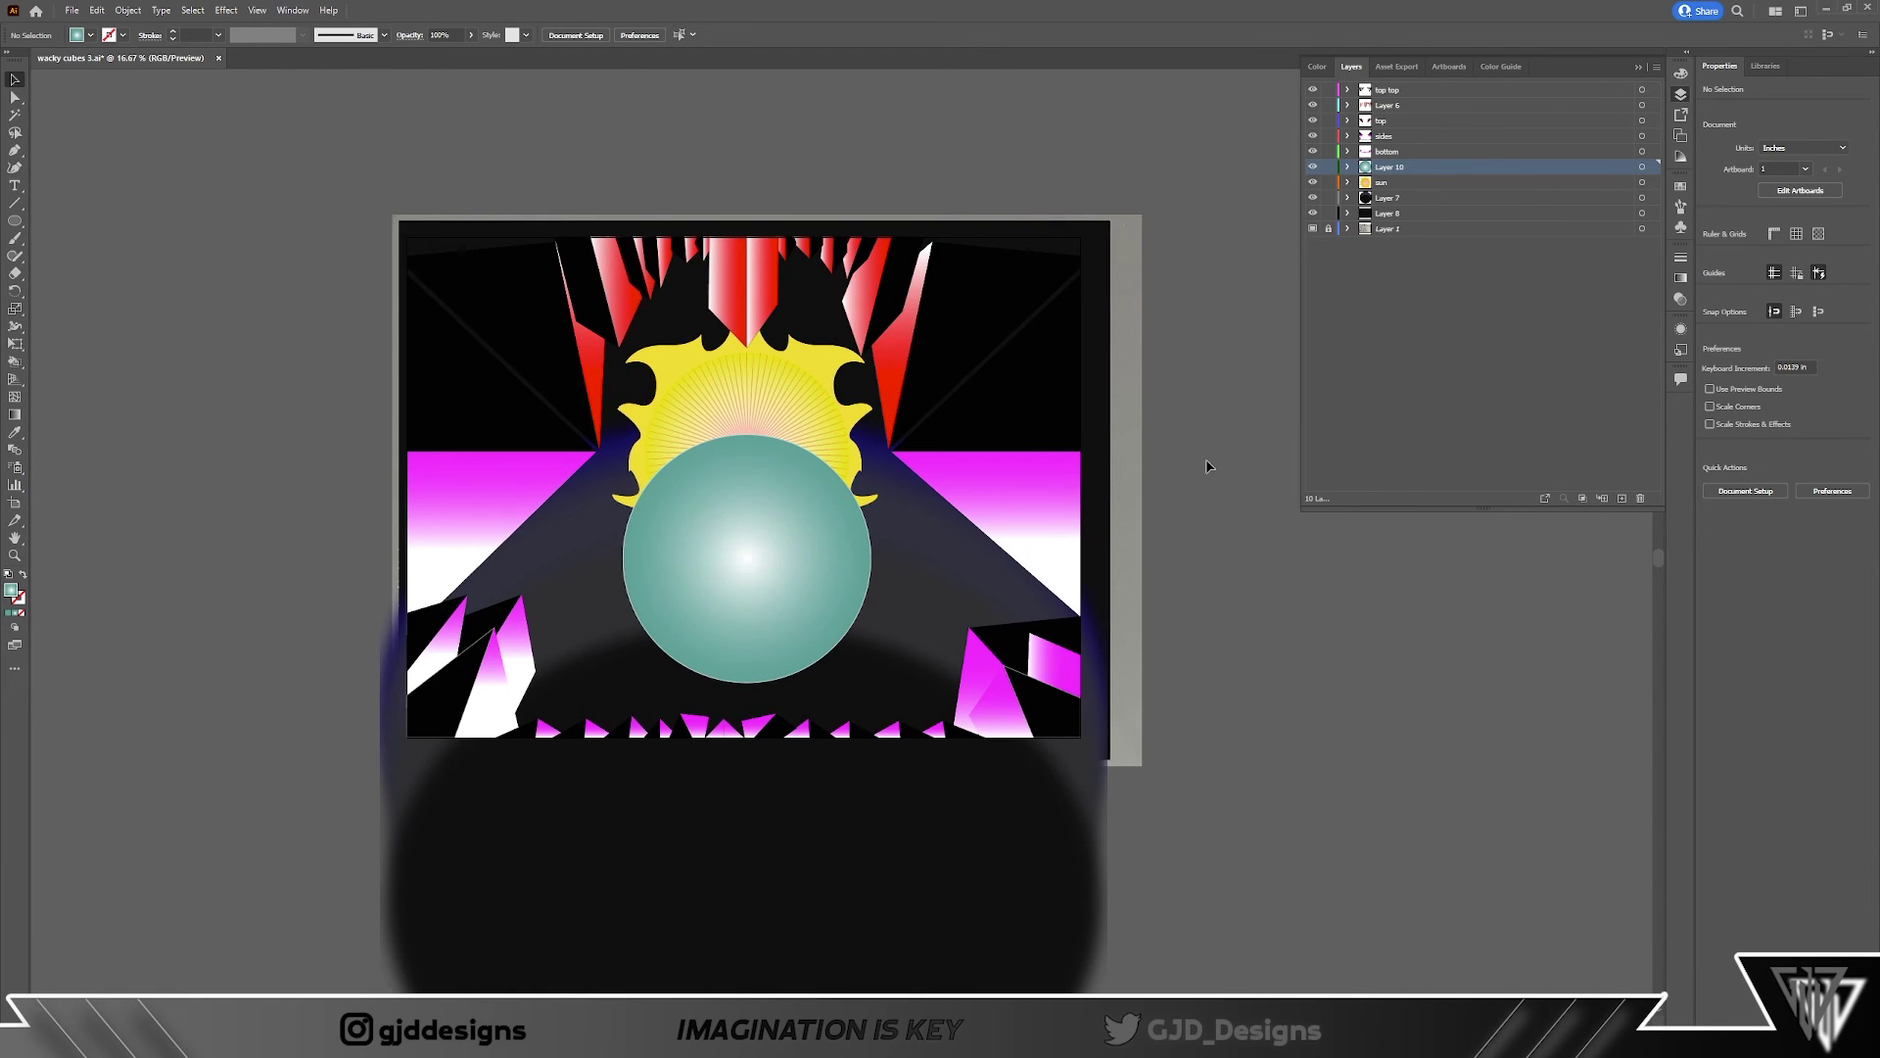
key("ctrl+minus")
Step: Hide the sun, hill and background layers, centre a teal circle copy about 63.6 in wide below the artwork, and hide the original circle's layer
left_click_drag(1313, 182, 1314, 214)
key("ctrl+v")
left_click_drag(578, 783, 795, 825)
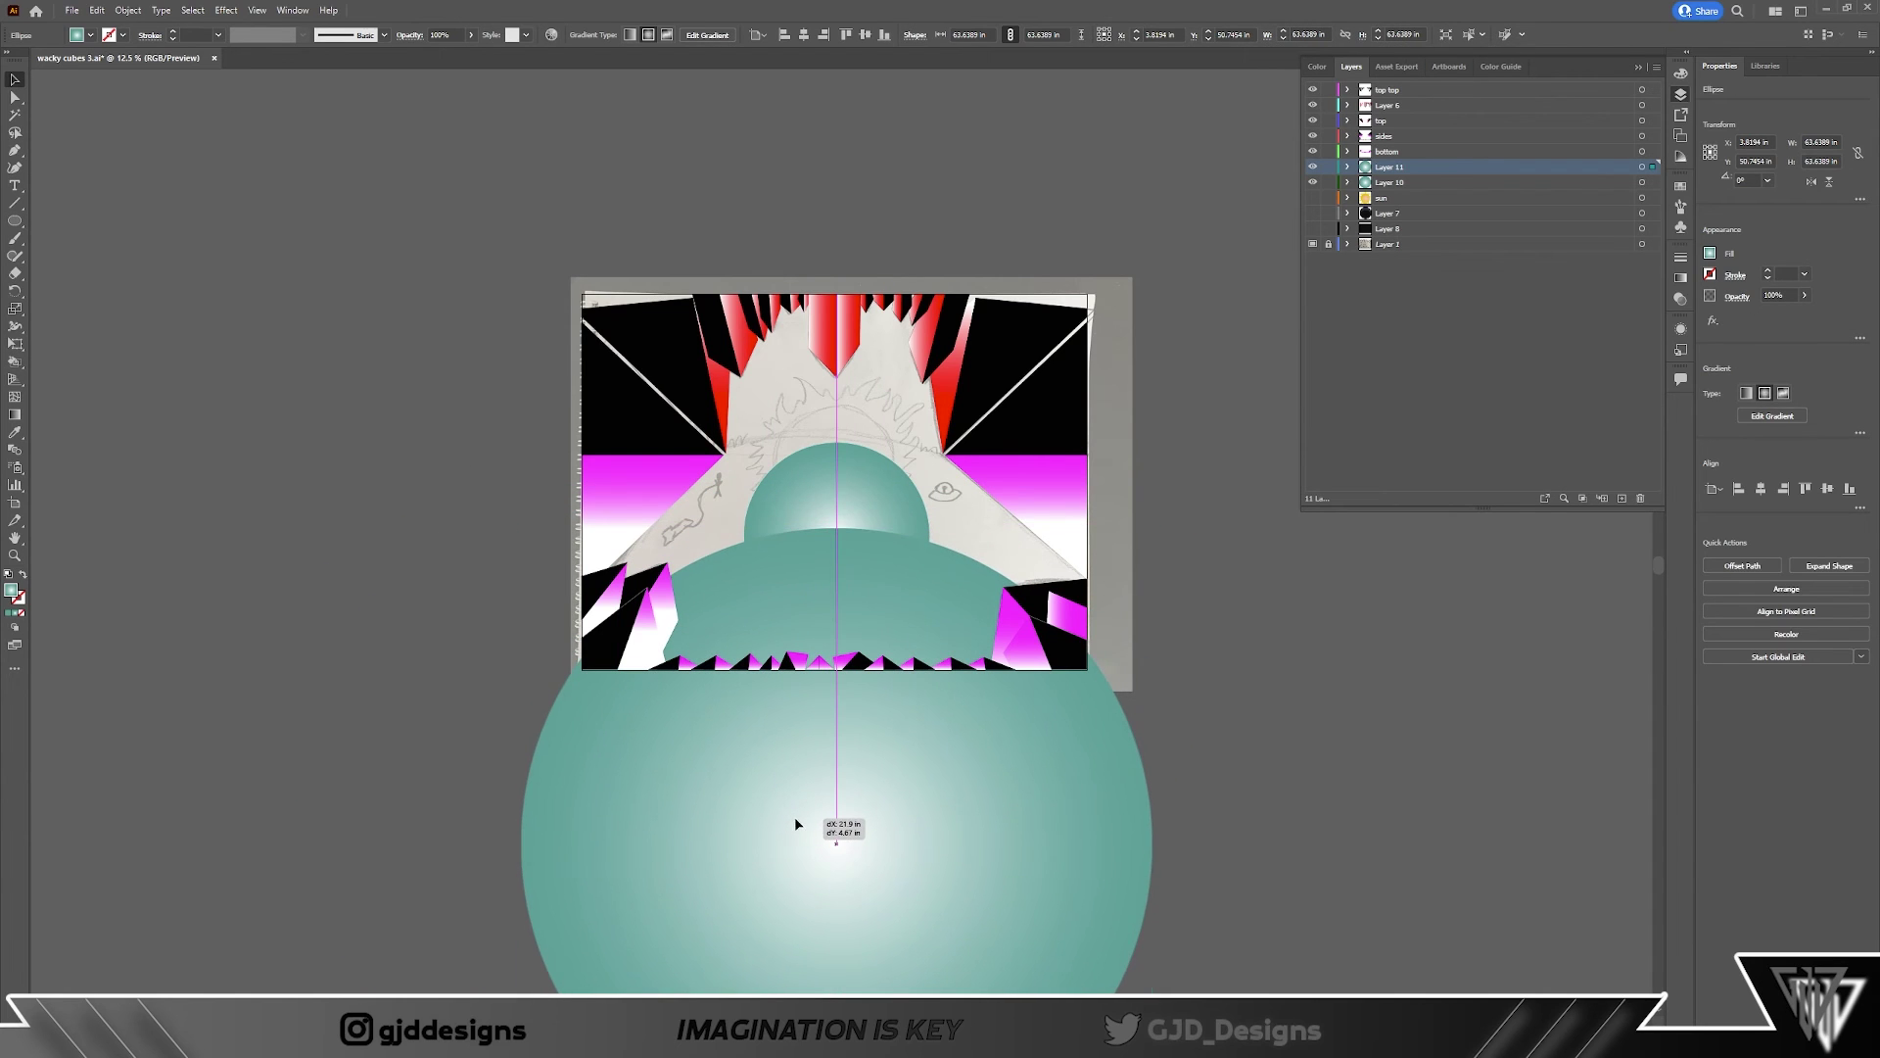
left_click(1314, 182)
Step: Recolour the large circle's outer gradient stop to burnt orange and show all the hidden layers again
left_click(1680, 277)
double_click(1635, 389)
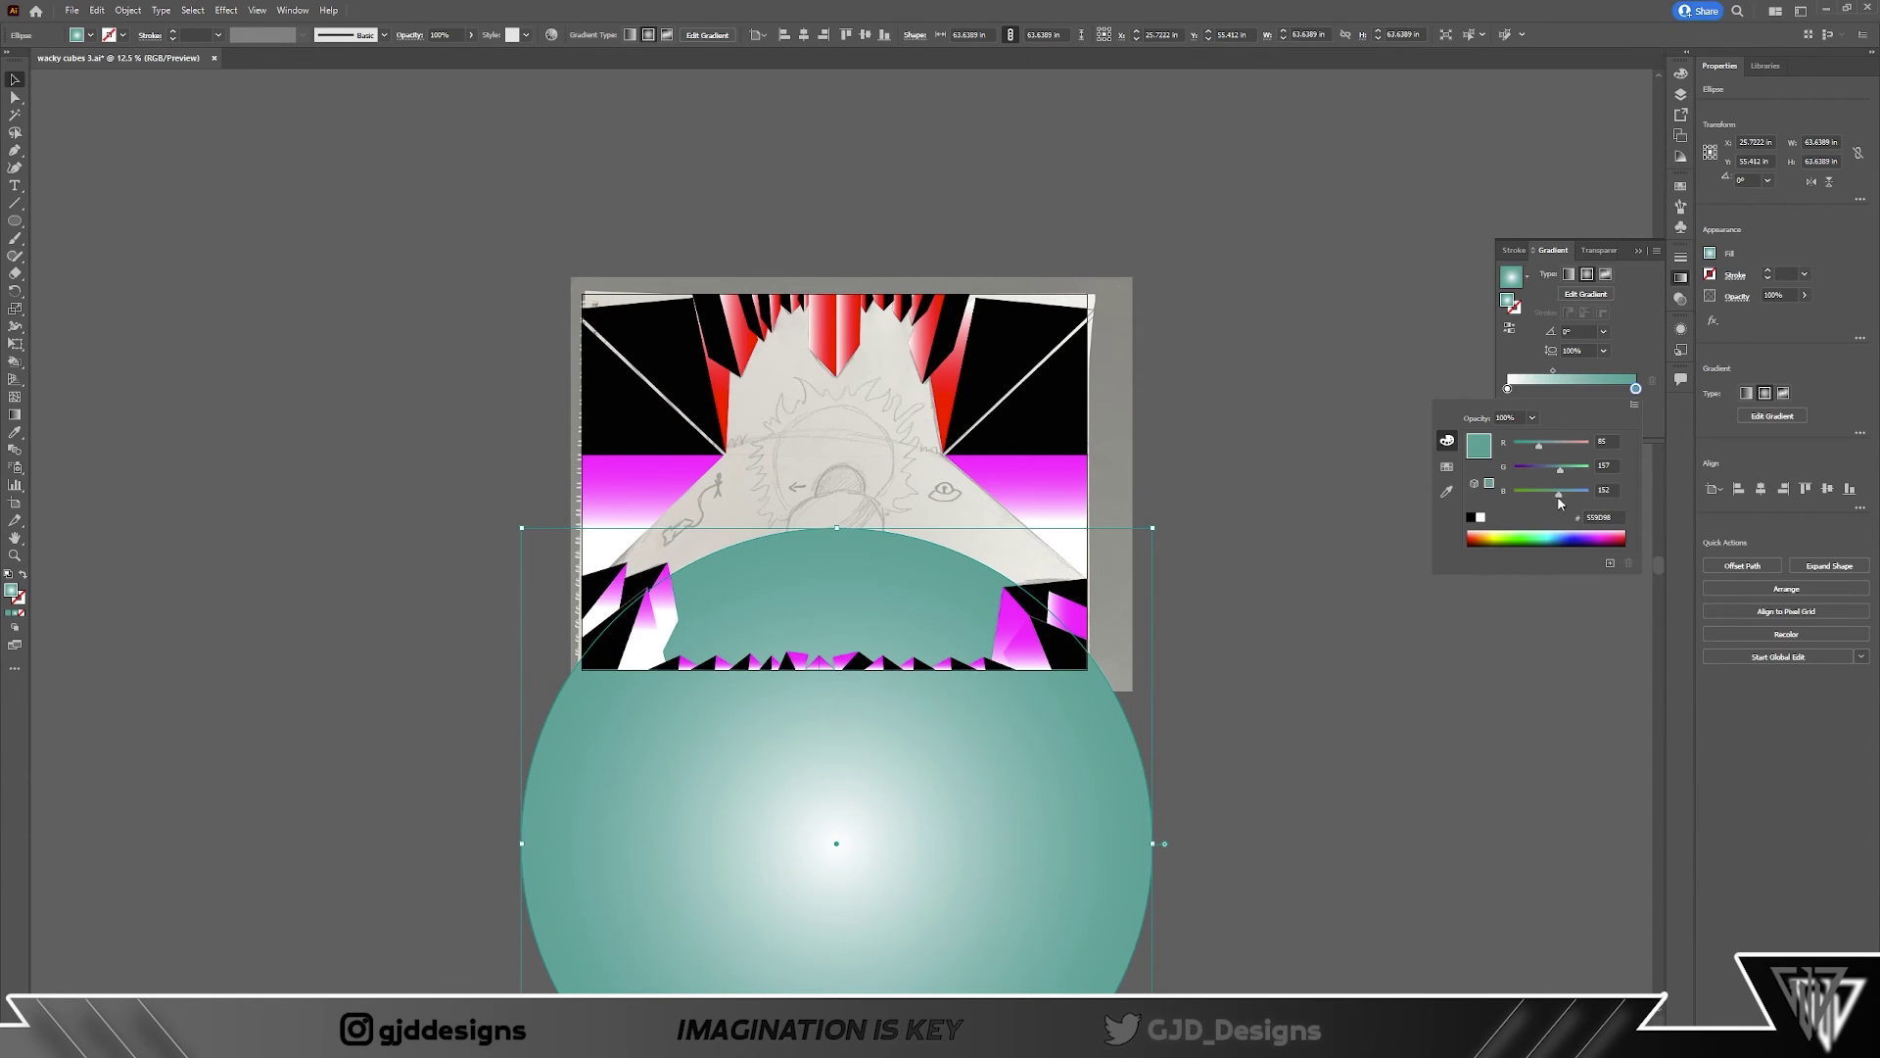
left_click_drag(1539, 444, 1573, 444)
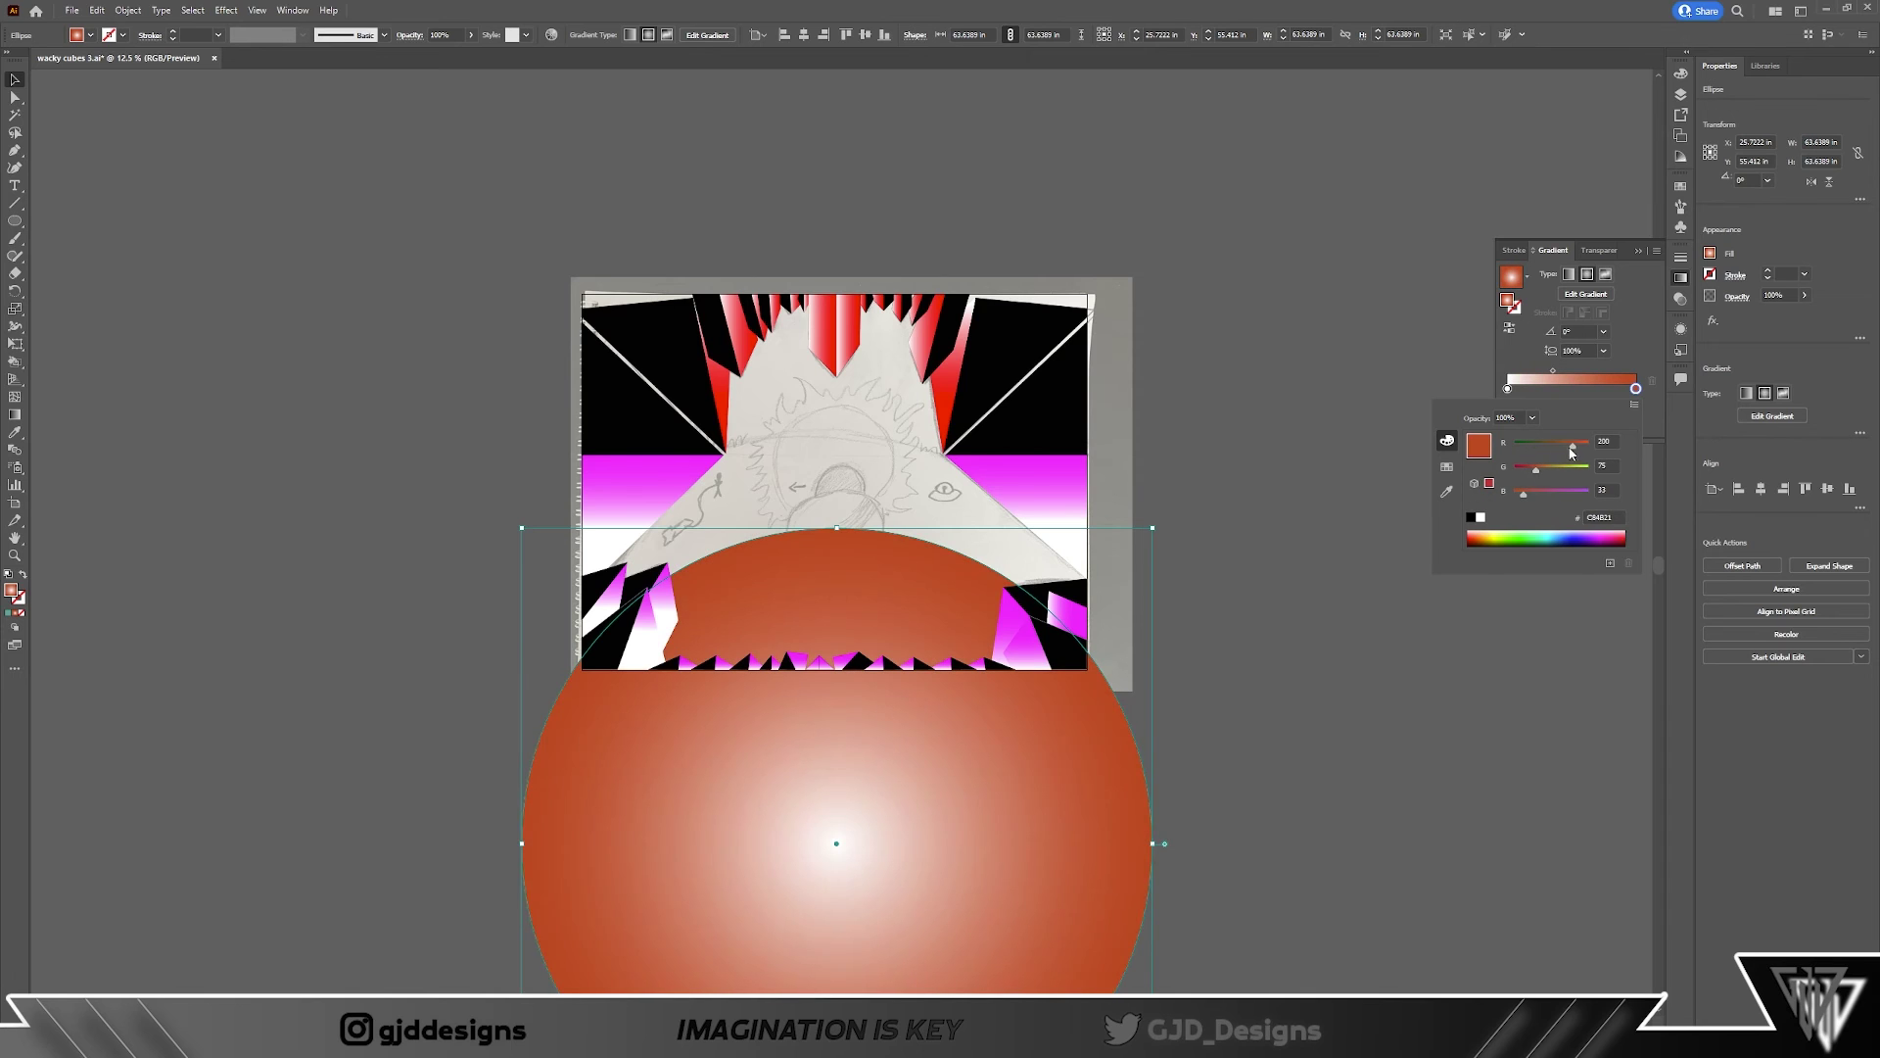
left_click(1271, 565)
key("F7")
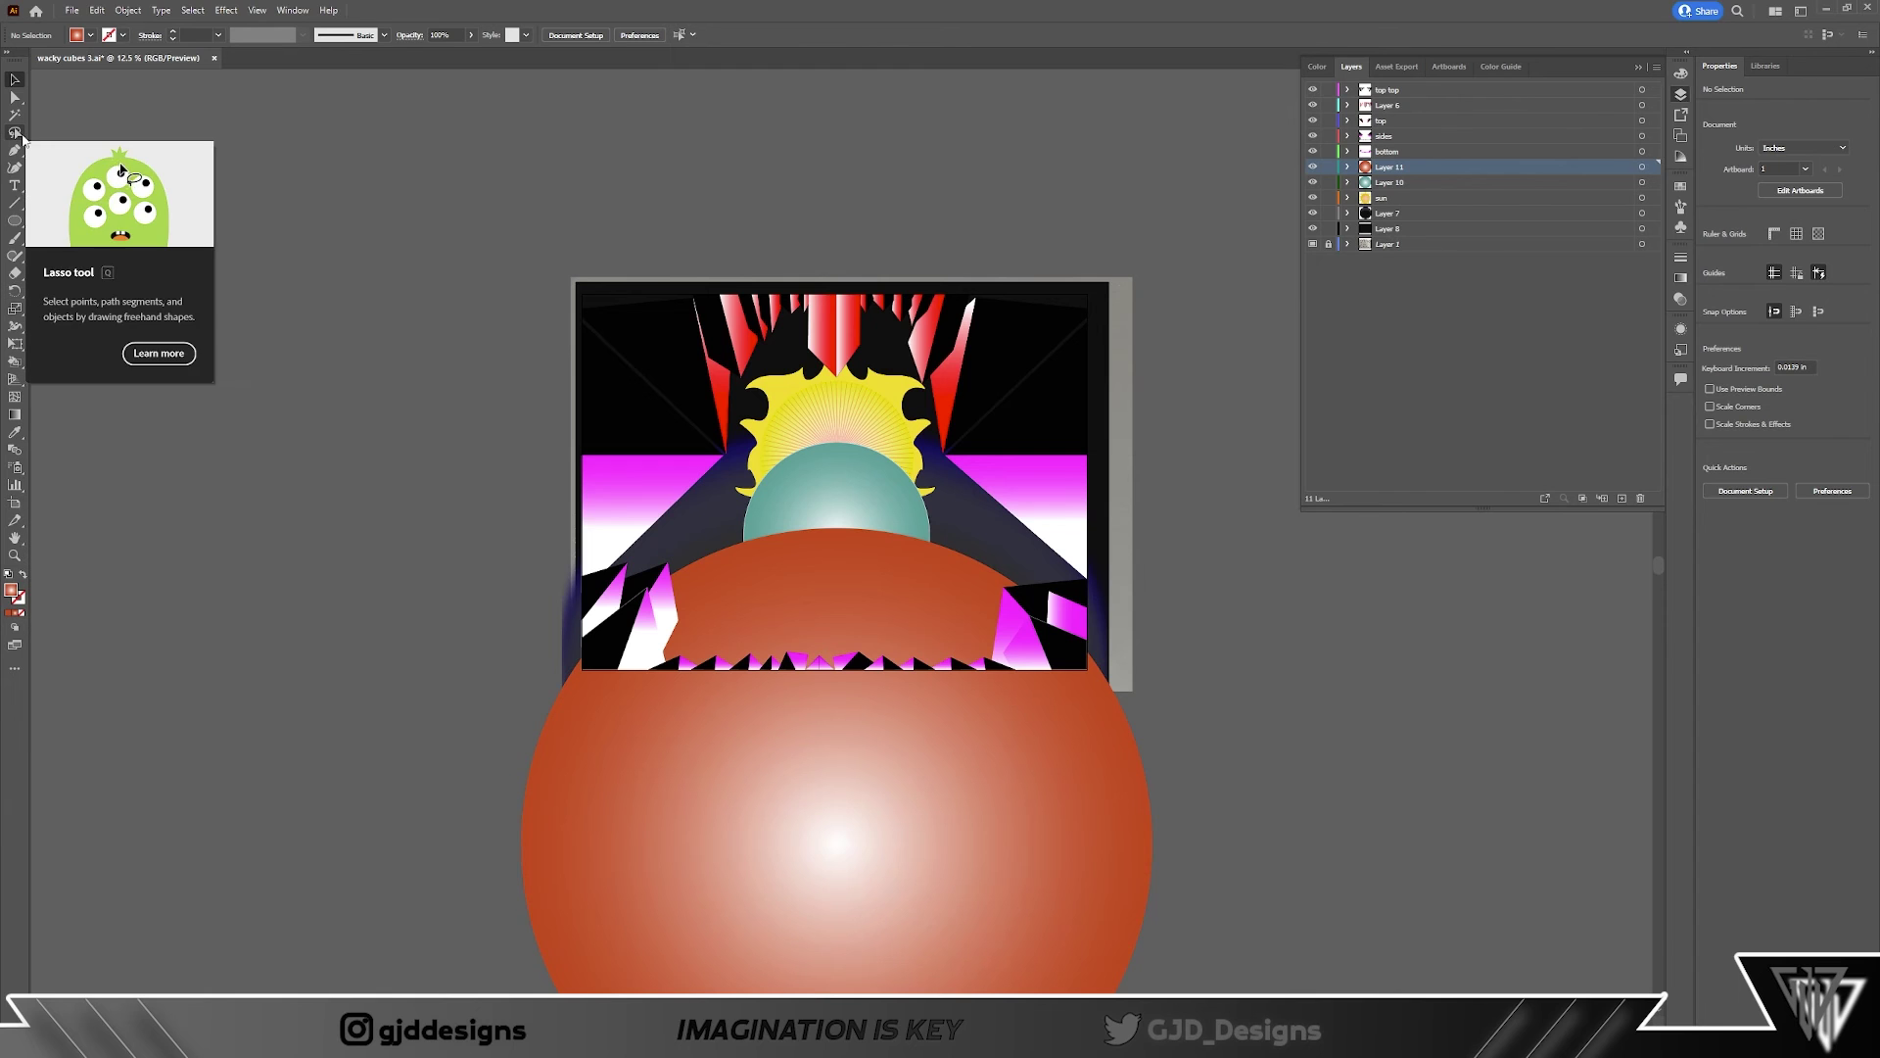
Step: Draw a thin V-shaped highlight along the right black panel's diagonal on a new top layer and give it a red-to-white gradient
scroll(986, 559, "up", 3)
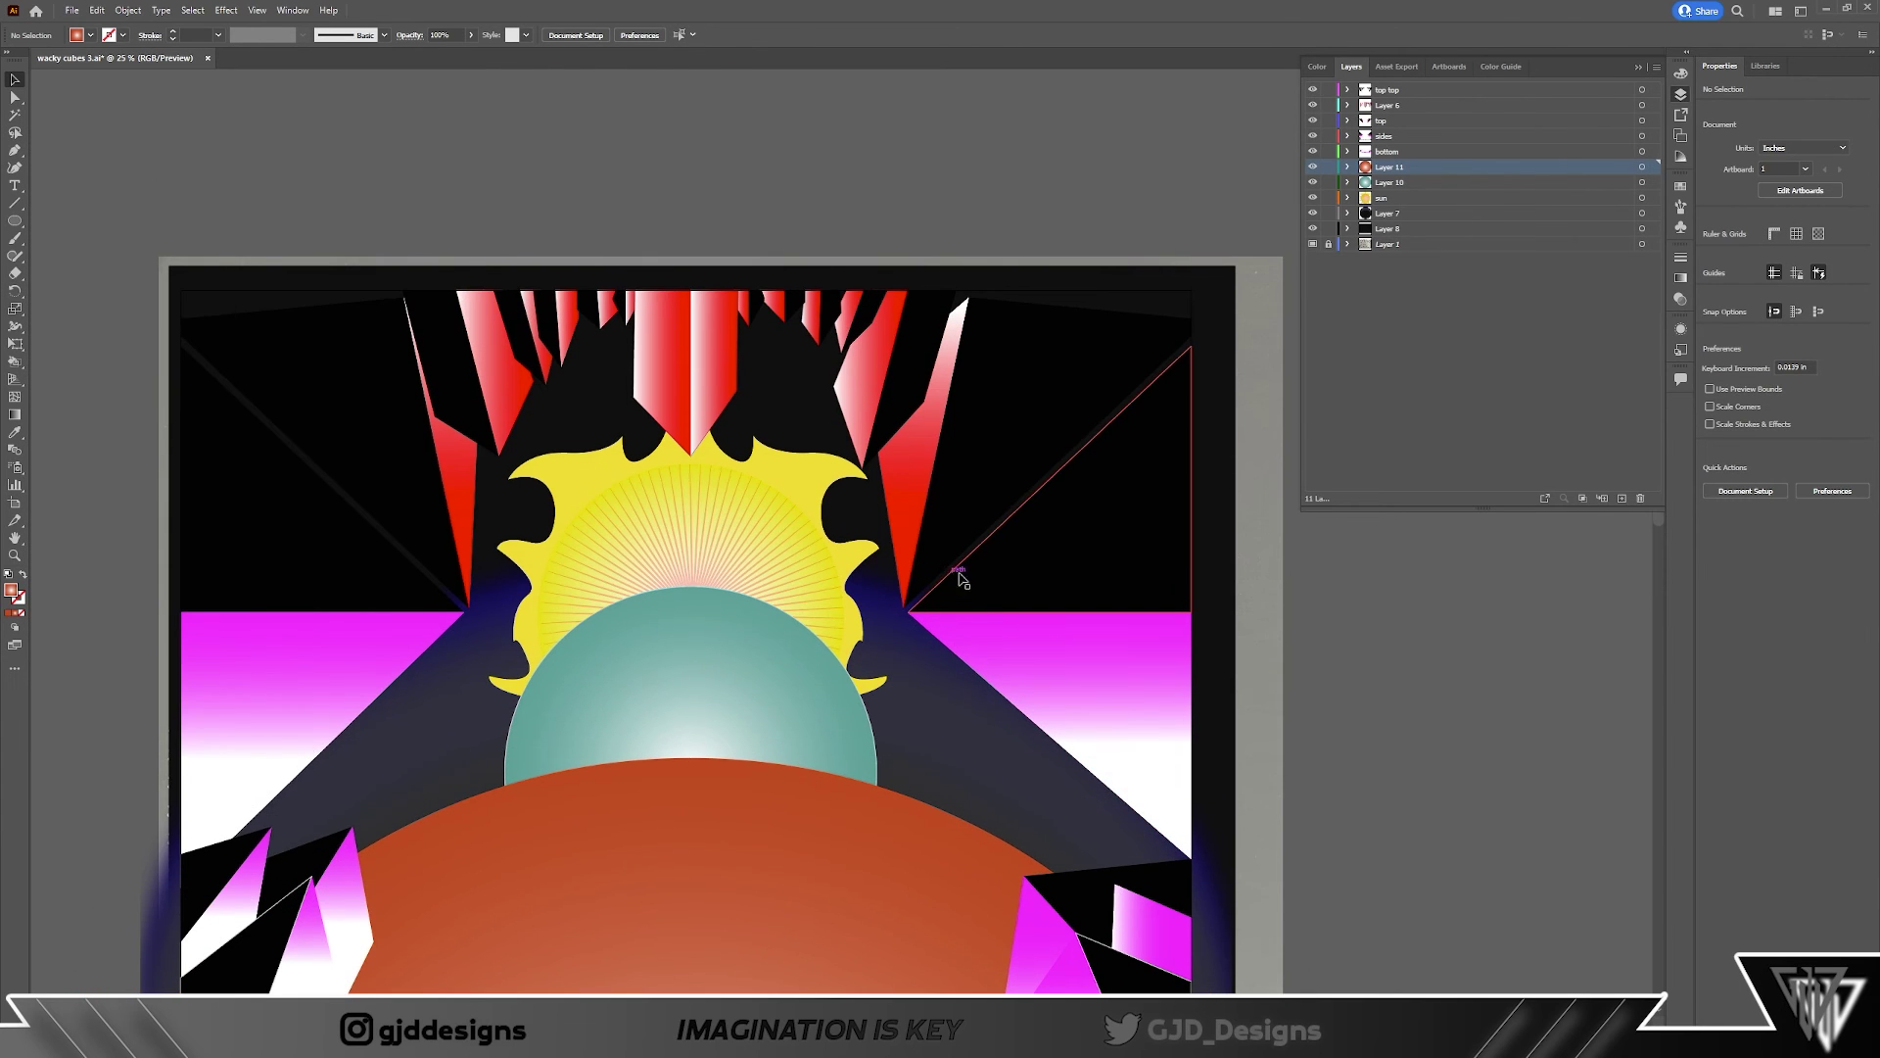
key("p")
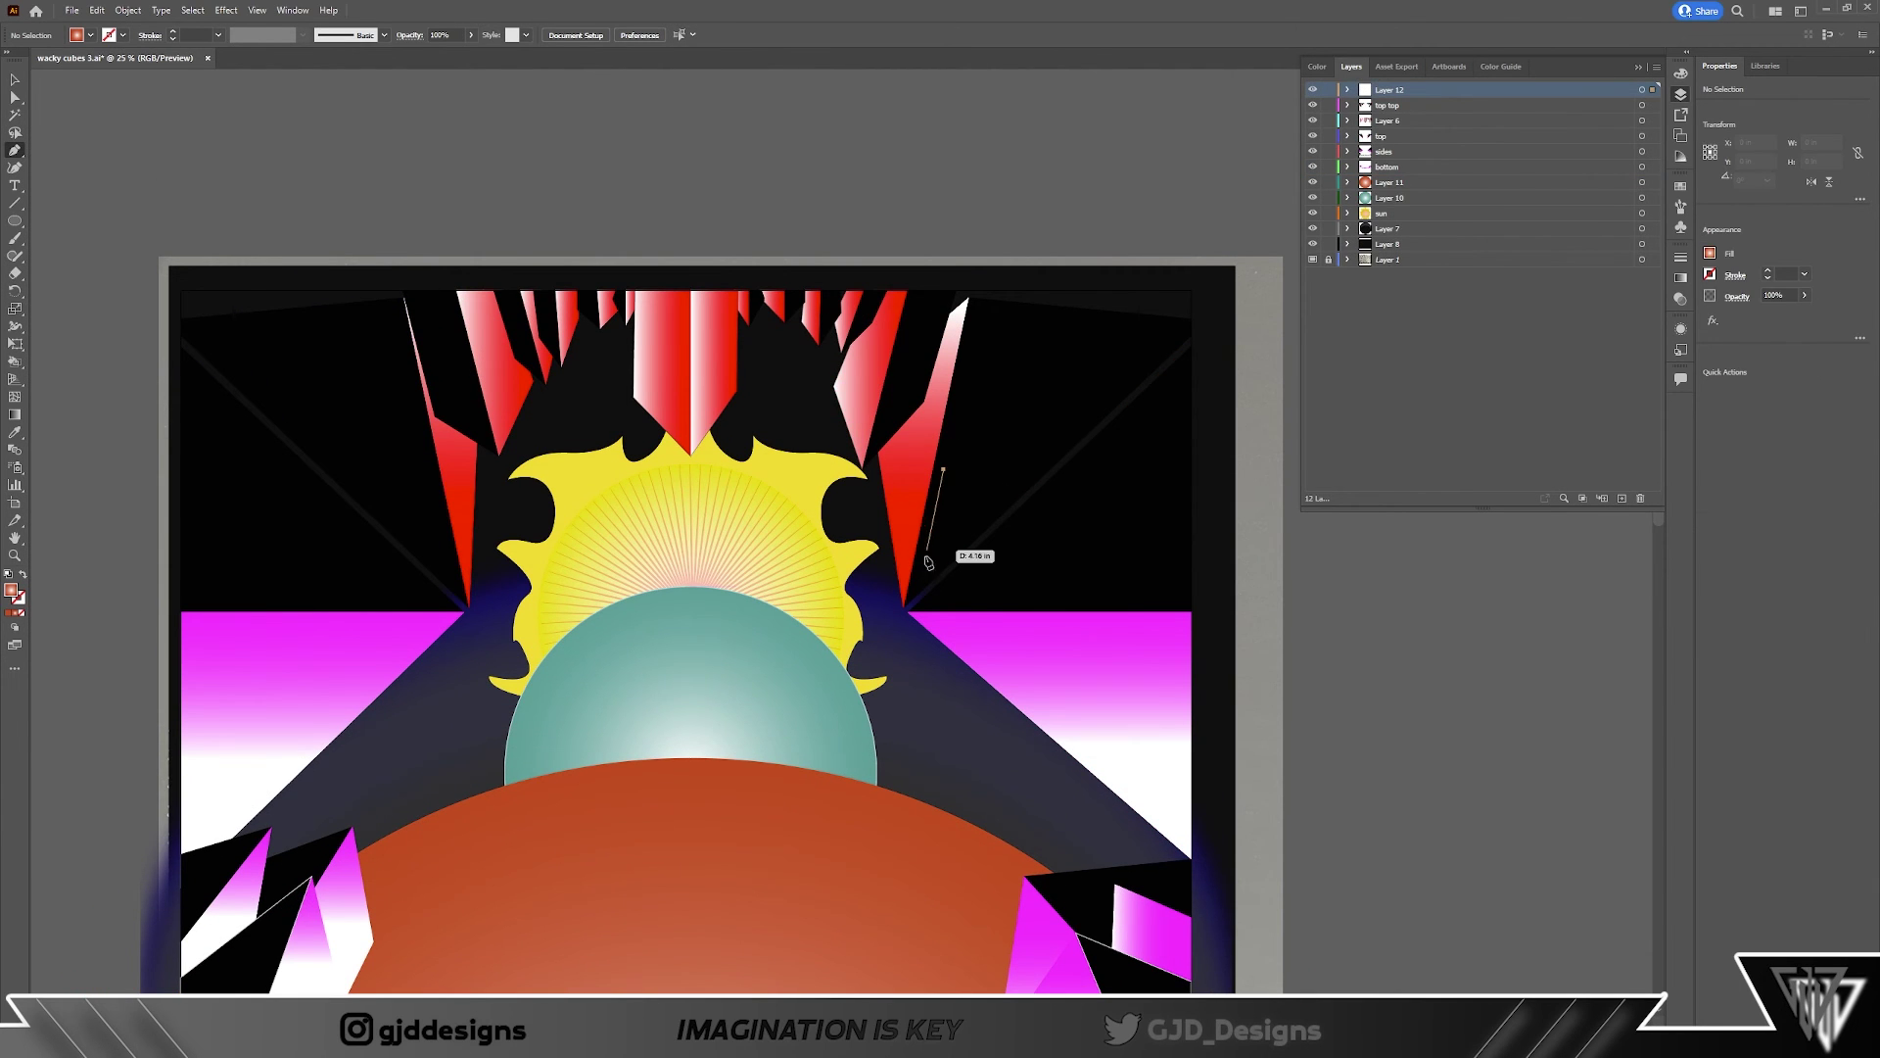
left_click(913, 593)
left_click(1177, 337)
left_click(942, 544)
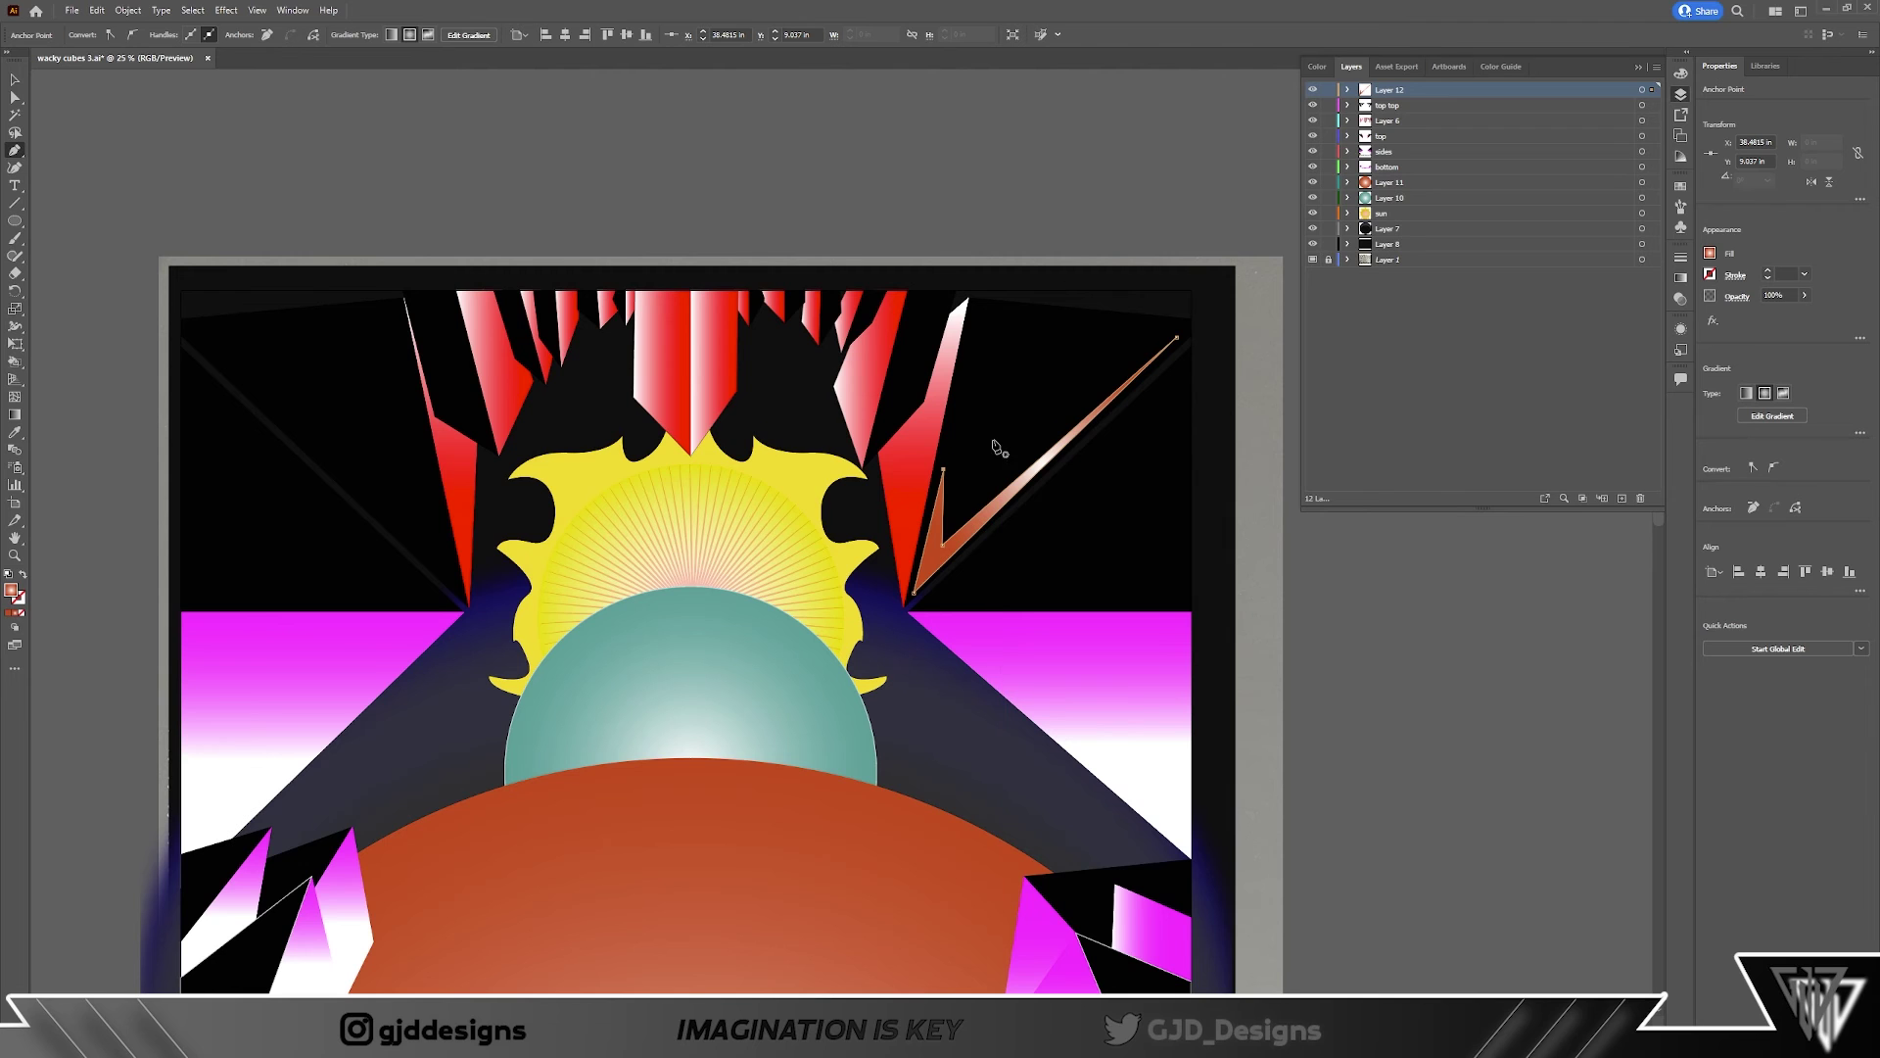
key("v")
scroll(725, 627, "down", 2)
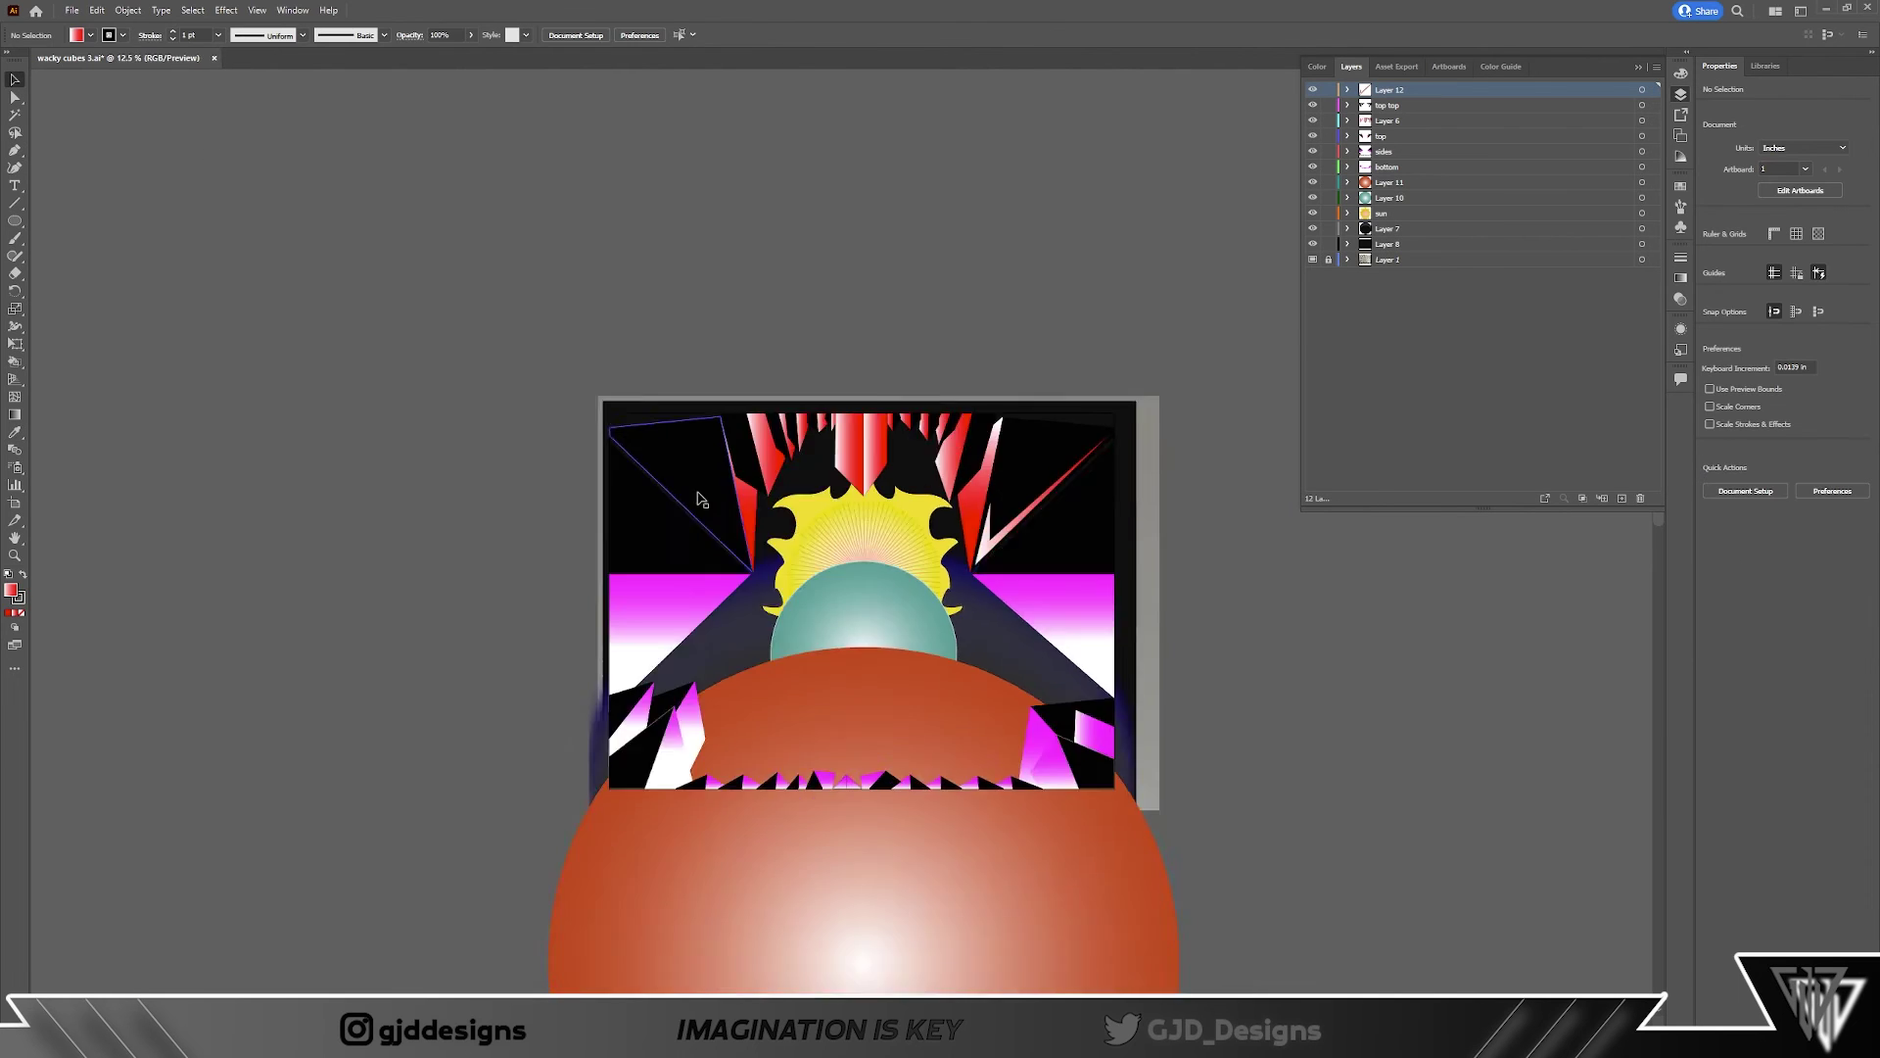
Step: Place a reflected copy of the V-shaped highlight along the left black panel's diagonal
scroll(725, 626, "up", 2)
left_click_drag(1114, 604, 550, 599)
left_click(128, 10)
left_click(392, 75)
key("Return")
left_click_drag(727, 599, 585, 577)
scroll(362, 537, "down", 2)
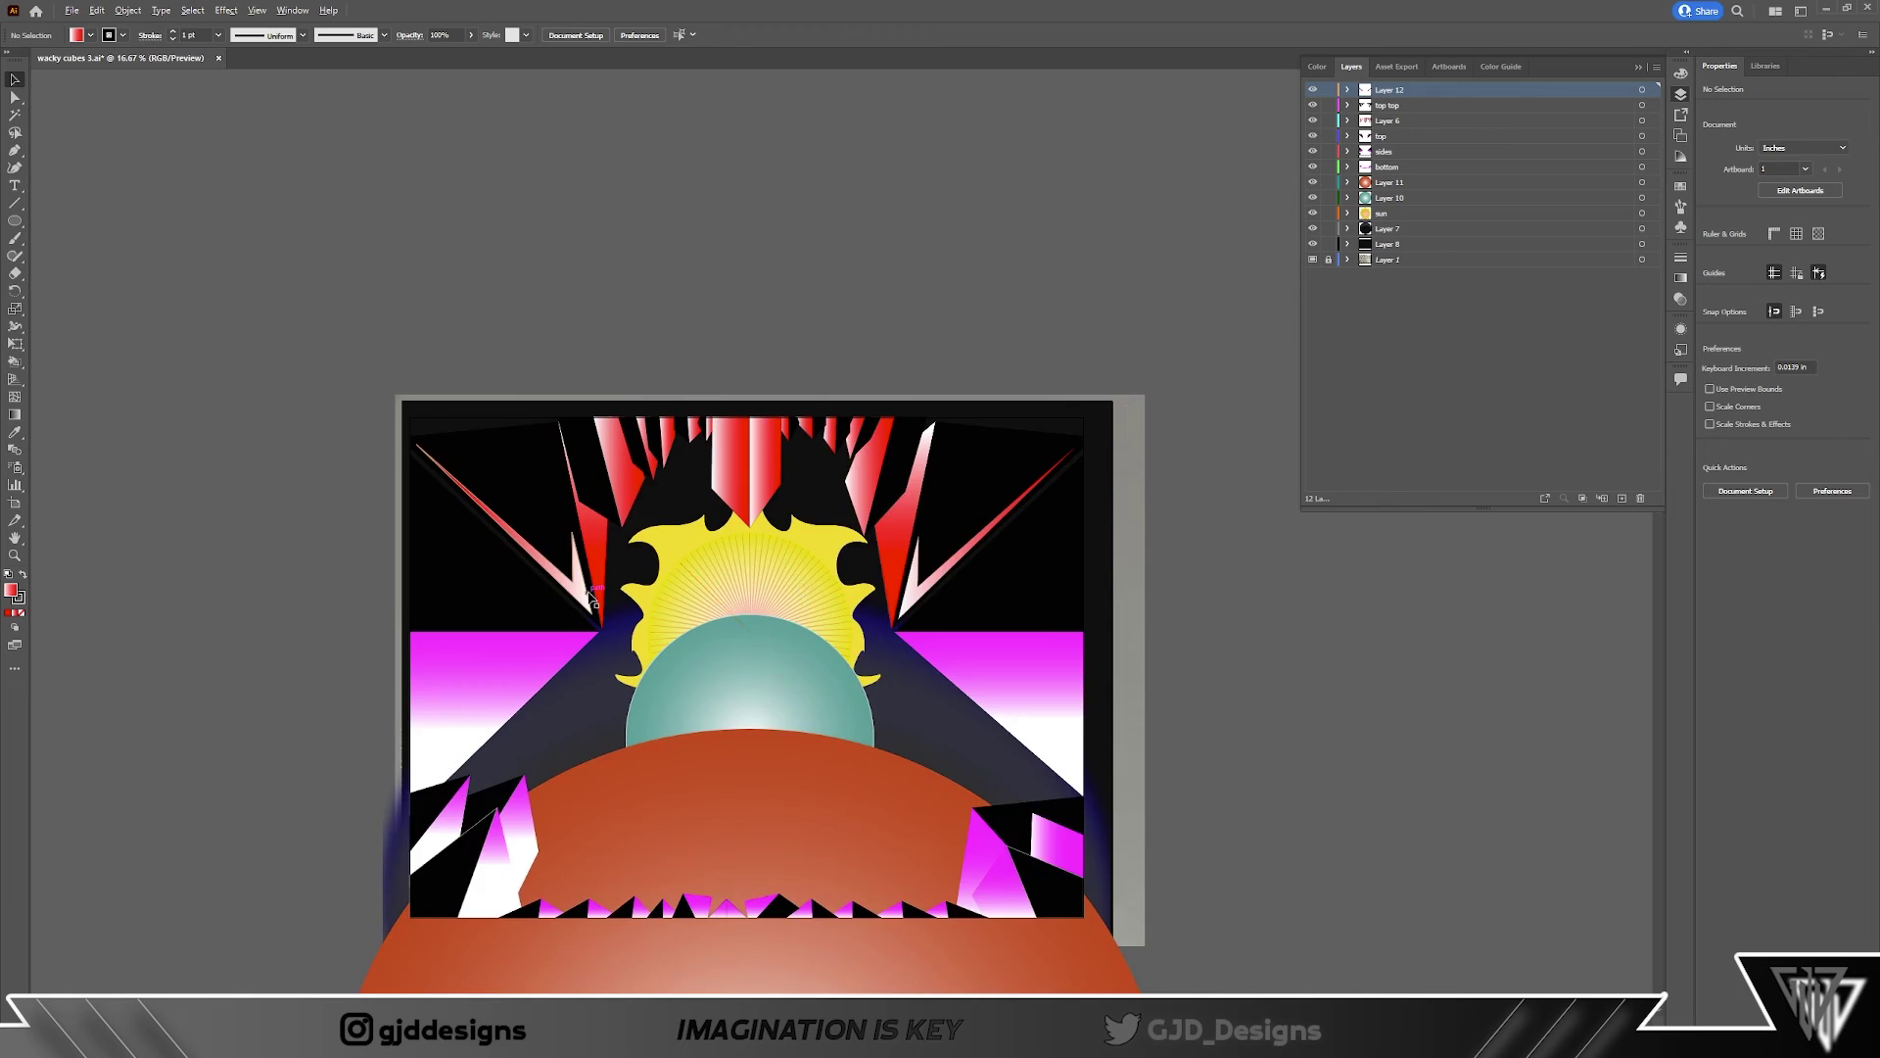
Step: Draw a thin L-shaped highlight in the lower outer corner of the left black panel
scroll(361, 537, "up", 2)
key("p")
left_click(344, 418)
left_click(331, 637)
left_click(423, 637)
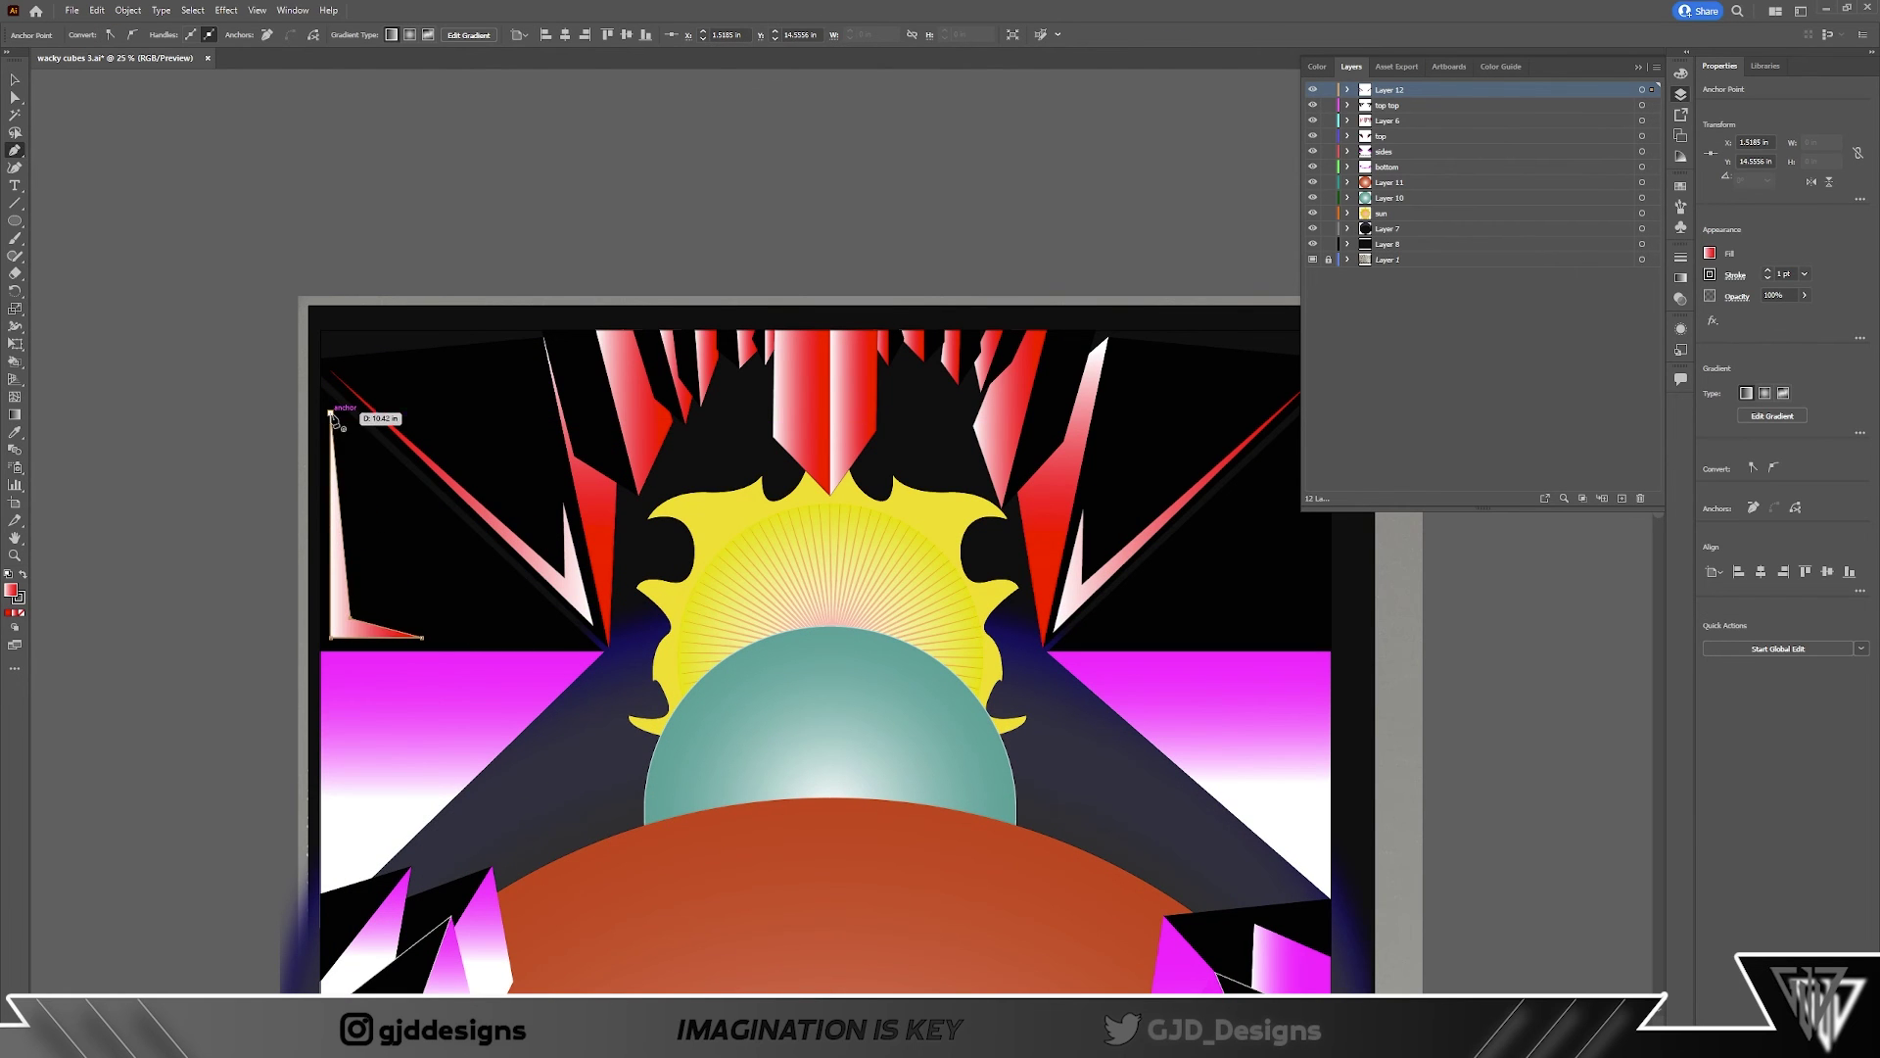
Step: Place a reflected copy of the L-shaped highlight in the right black panel's outer corner and give both a white-to-magenta gradient
left_click_drag(350, 565, 1310, 571)
left_click(128, 10)
left_click(392, 74)
key("Return")
left_click_drag(1320, 642, 1295, 641)
key("ctrl+shift+a")
scroll(1007, 734, "down", 2)
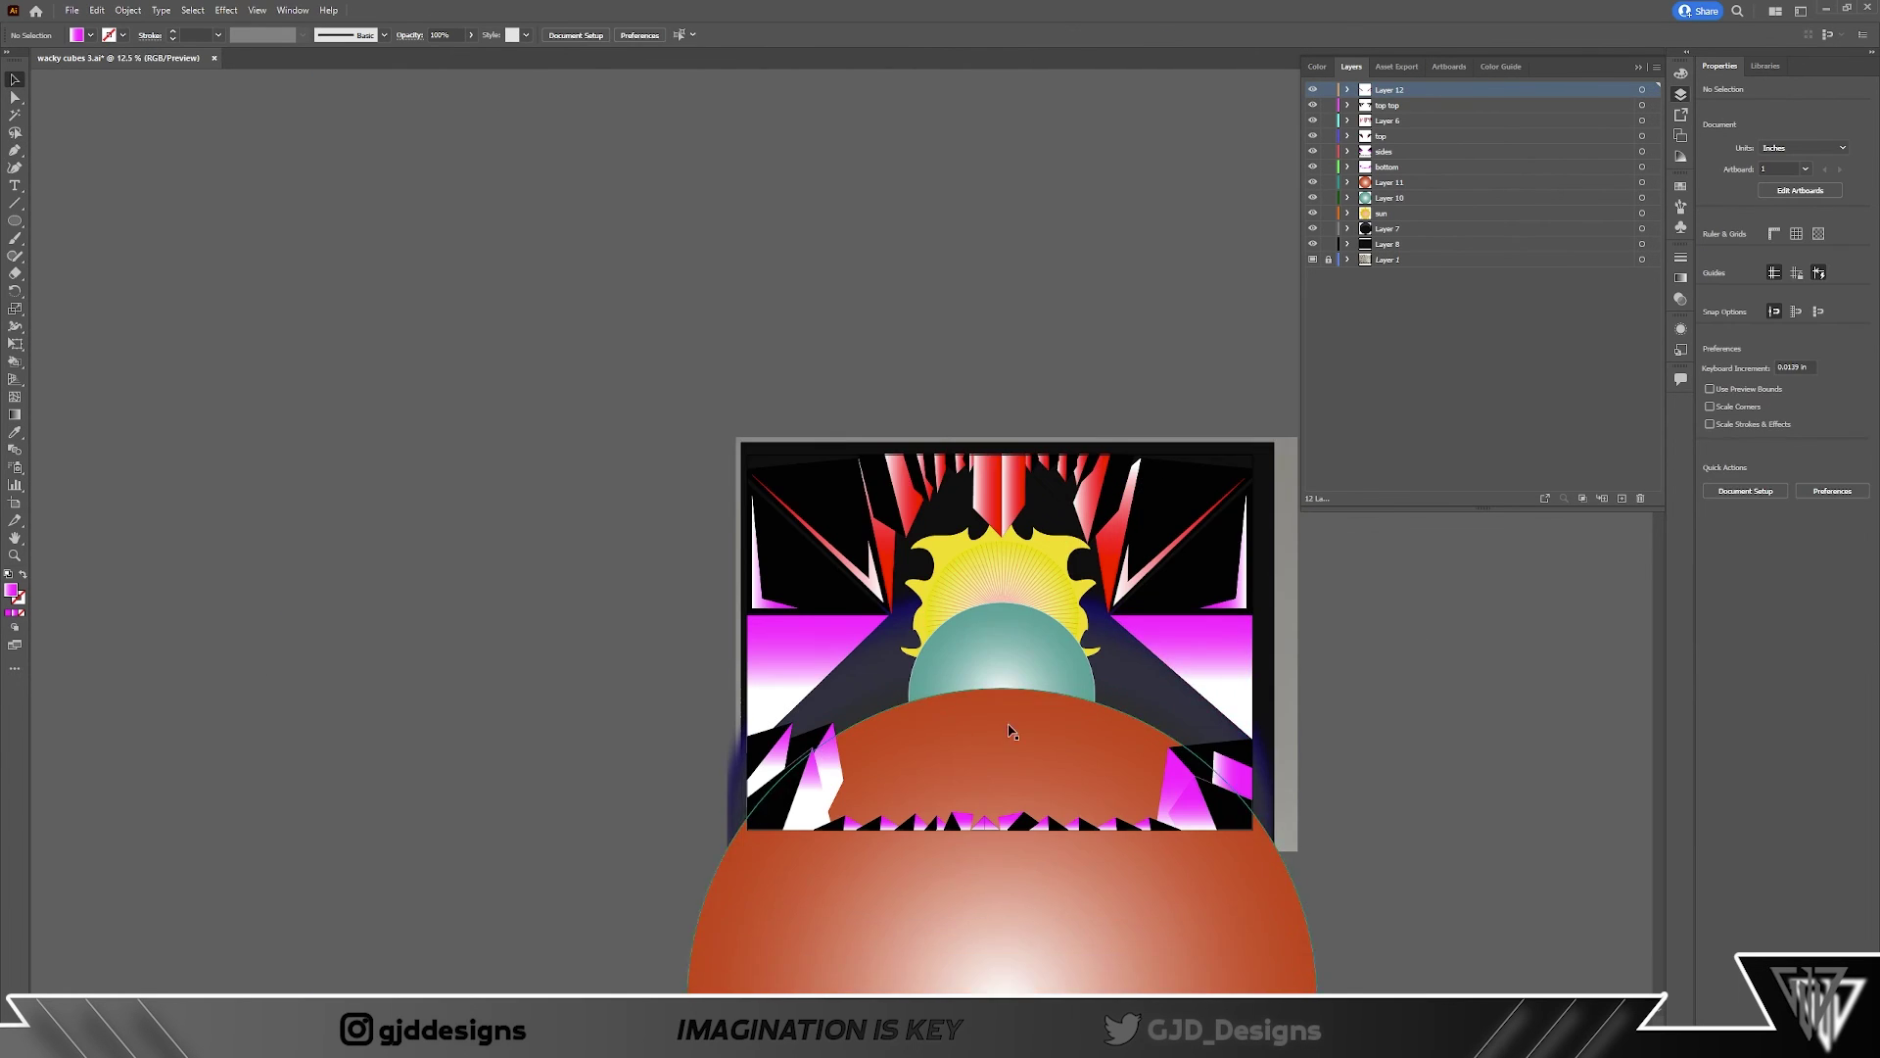
Step: Draw a thin bent magenta gradient highlight on the black facet beside the outermost left red crystal
scroll(1195, 659, "up", 3)
key("p")
left_click(708, 416)
left_click(769, 651)
left_click(861, 707)
left_click(708, 416)
Step: Draw more thin magenta gradient highlights on the black facets between the hanging crystals left of the centre crystal
left_click(892, 422)
left_click(967, 573)
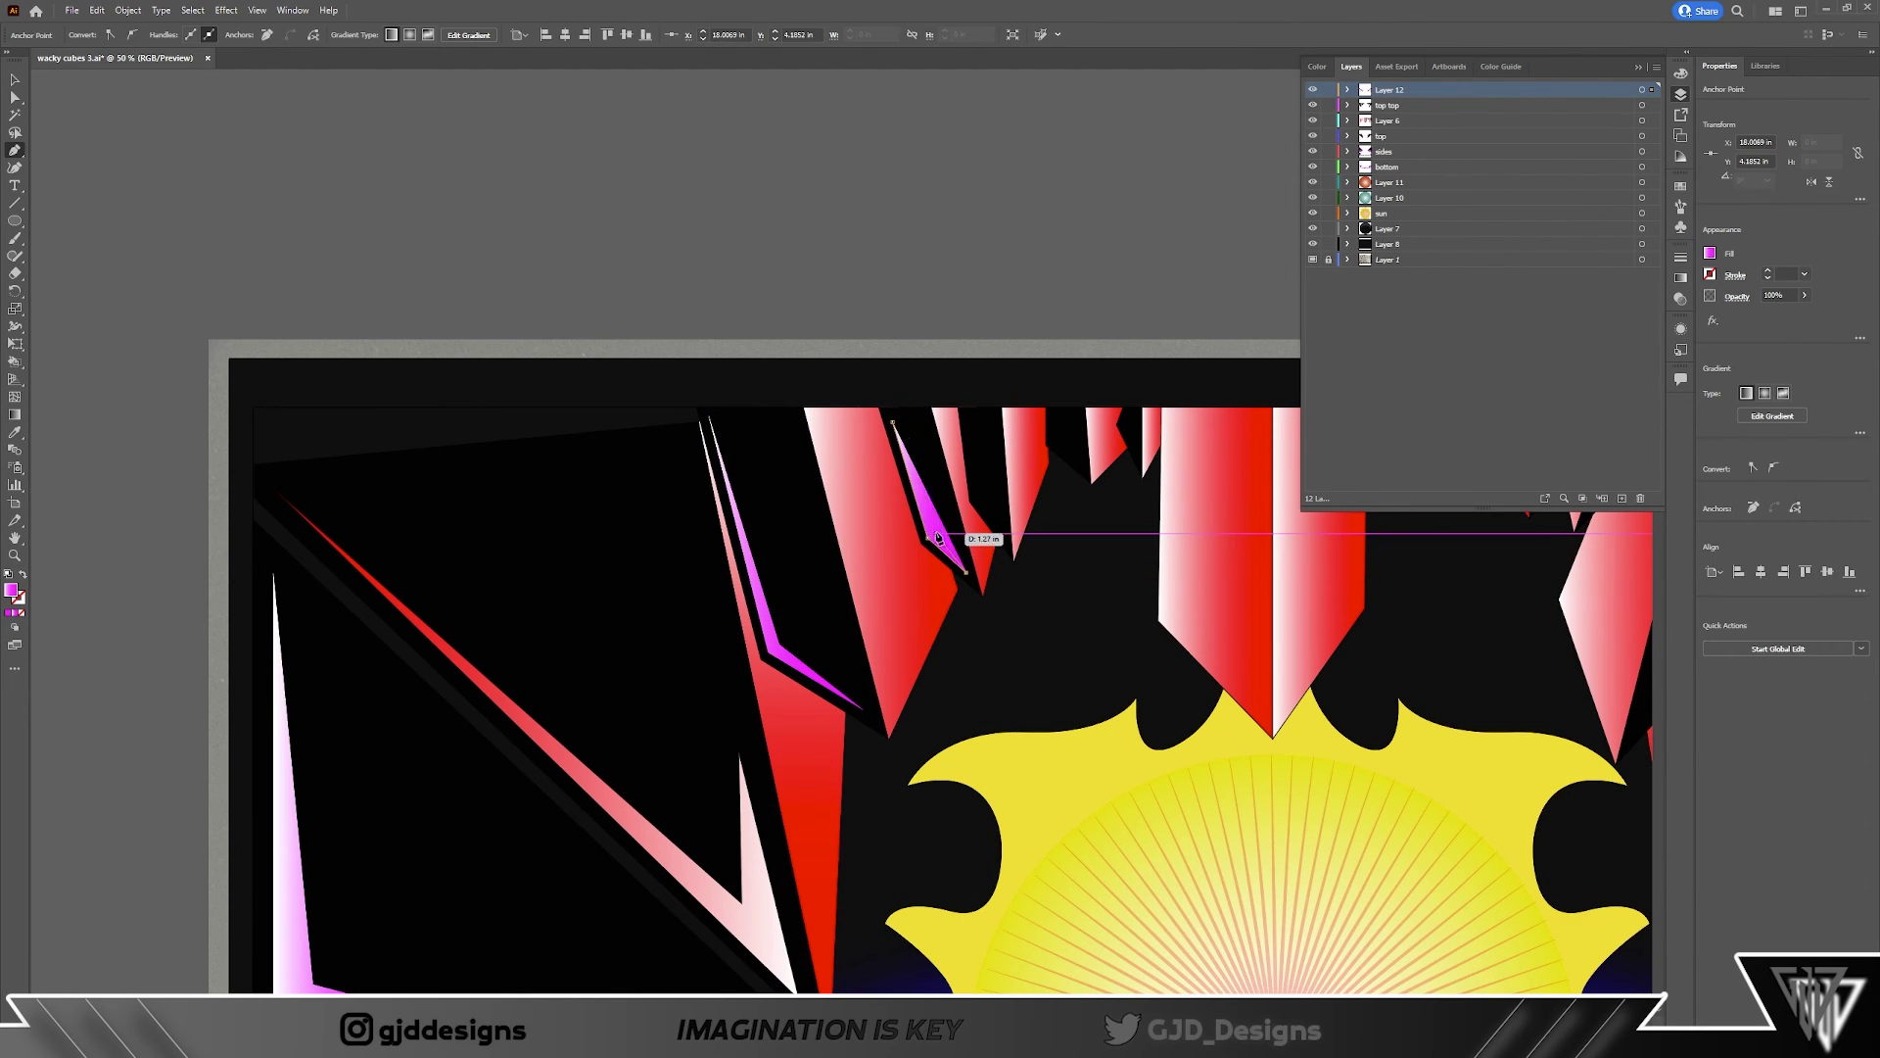
left_click(967, 416)
left_click(975, 498)
left_click(1053, 444)
scroll(1144, 407, "up", 3)
left_click(1101, 452)
Step: Draw two small magenta gradient highlights on the black facets of the short crystals just right of the centre crystal
scroll(1143, 511, "down", 4)
scroll(1138, 507, "up", 4)
scroll(953, 562, "up", 3)
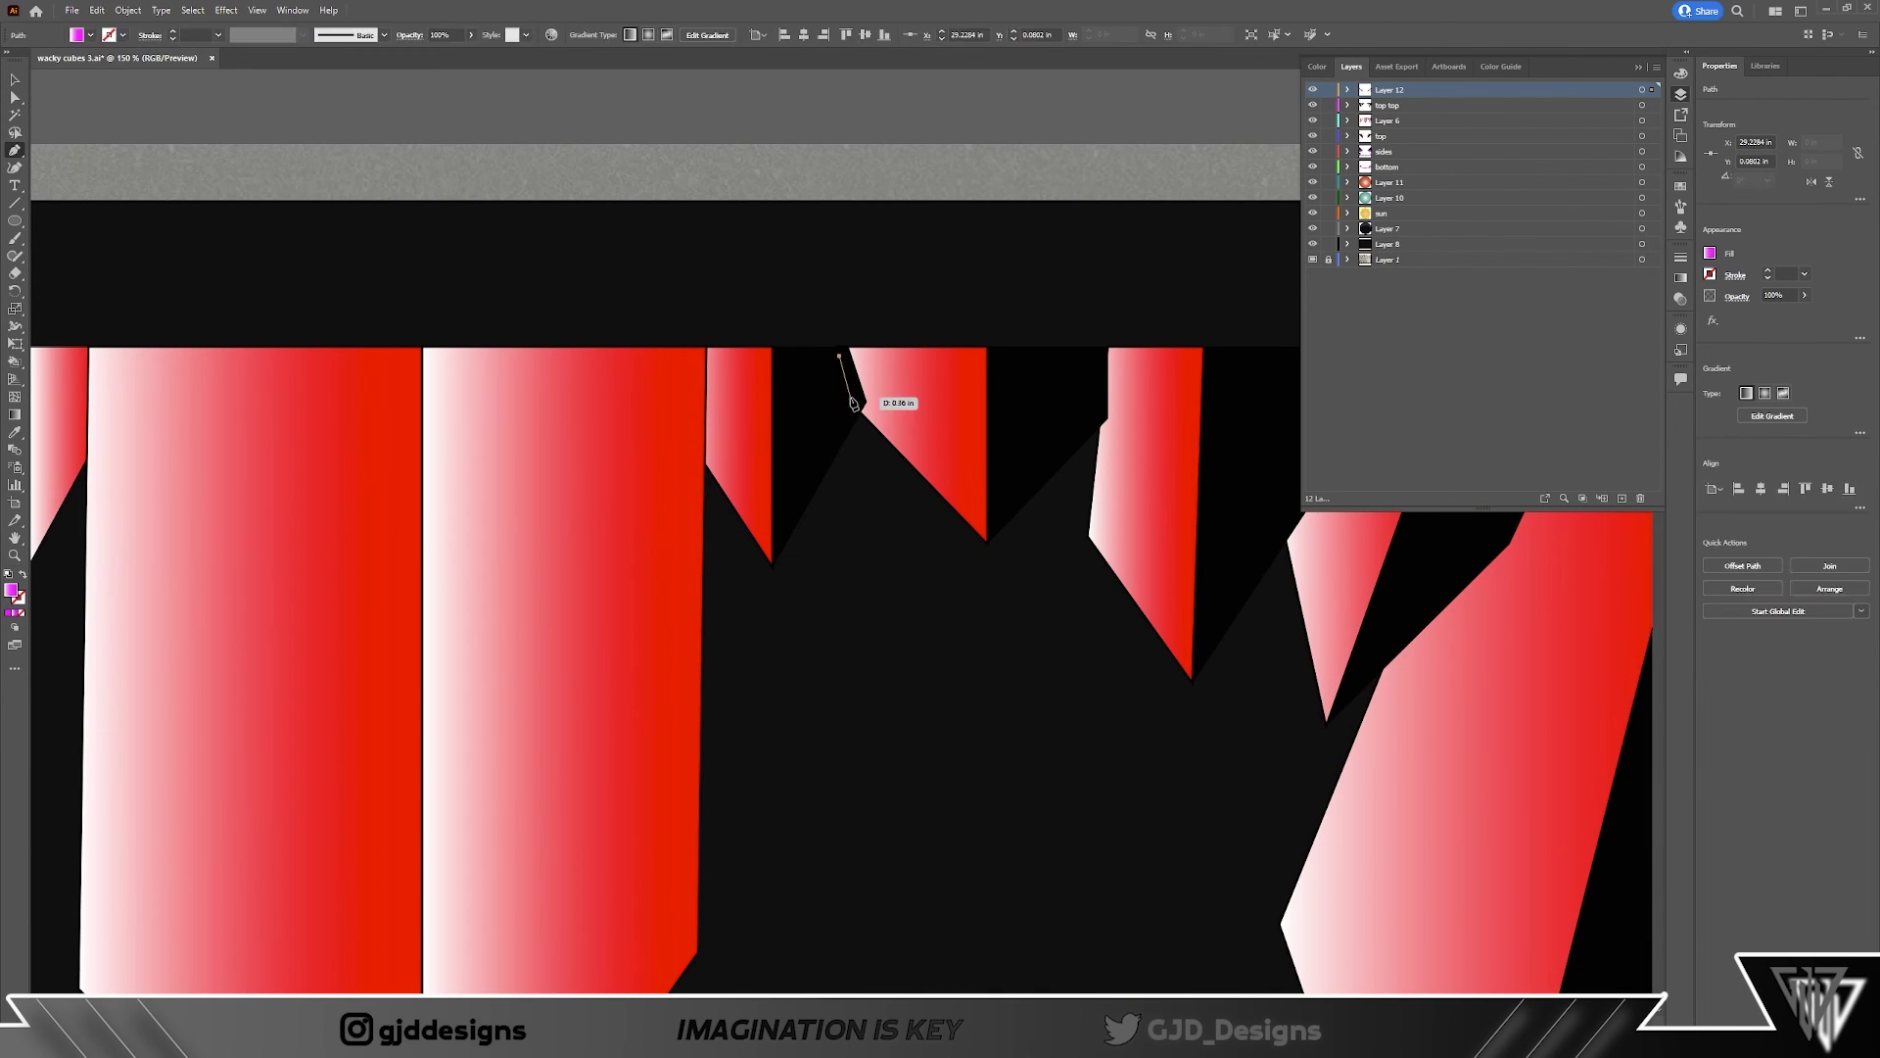
left_click(1002, 509)
left_click(1101, 415)
scroll(990, 949, "right", 5)
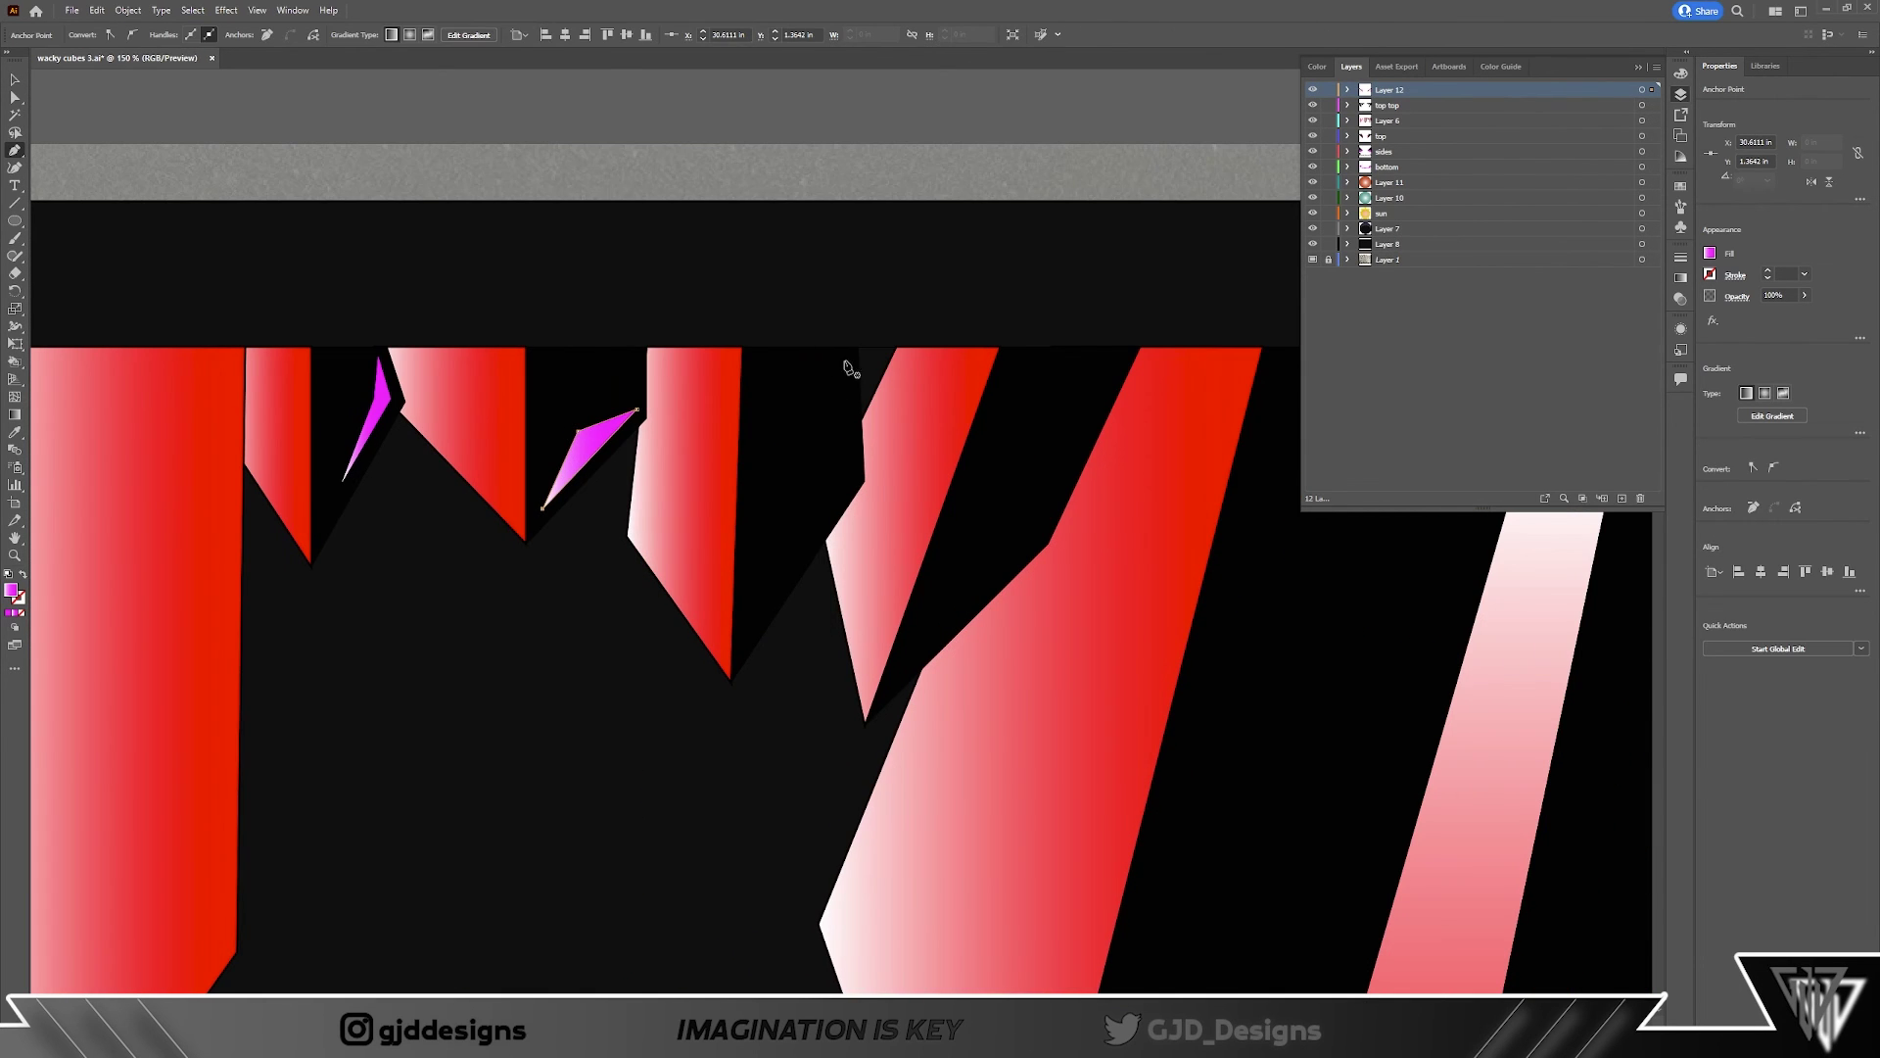
Step: Draw two longer magenta gradient highlights on the next two black facets further right among the hanging crystals
left_click(845, 360)
left_click(852, 473)
left_click(749, 630)
left_click(900, 677)
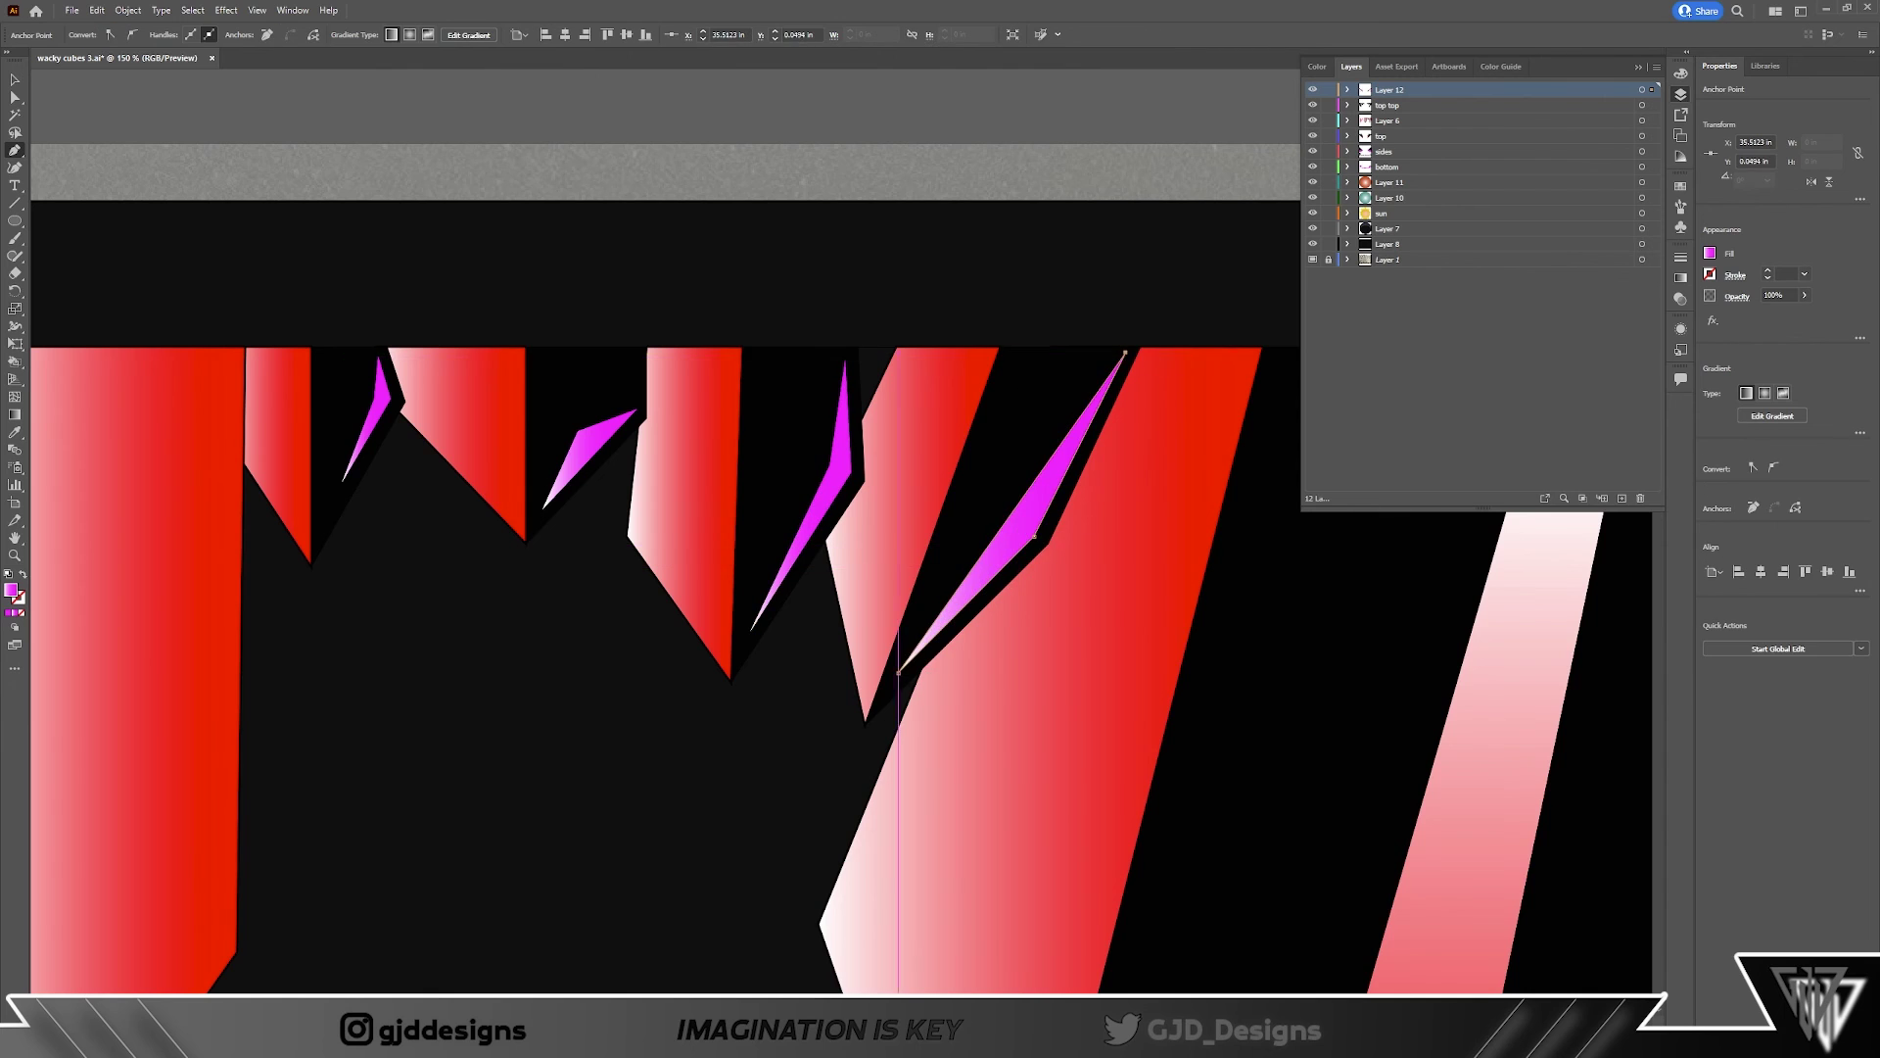
Step: Draw a long bent magenta gradient highlight on the black facet of the large crystal at the right end of the hanging row
scroll(730, 627, "down", 2)
left_click(1077, 516)
left_click(989, 798)
left_click(865, 948)
scroll(1011, 651, "down", 1)
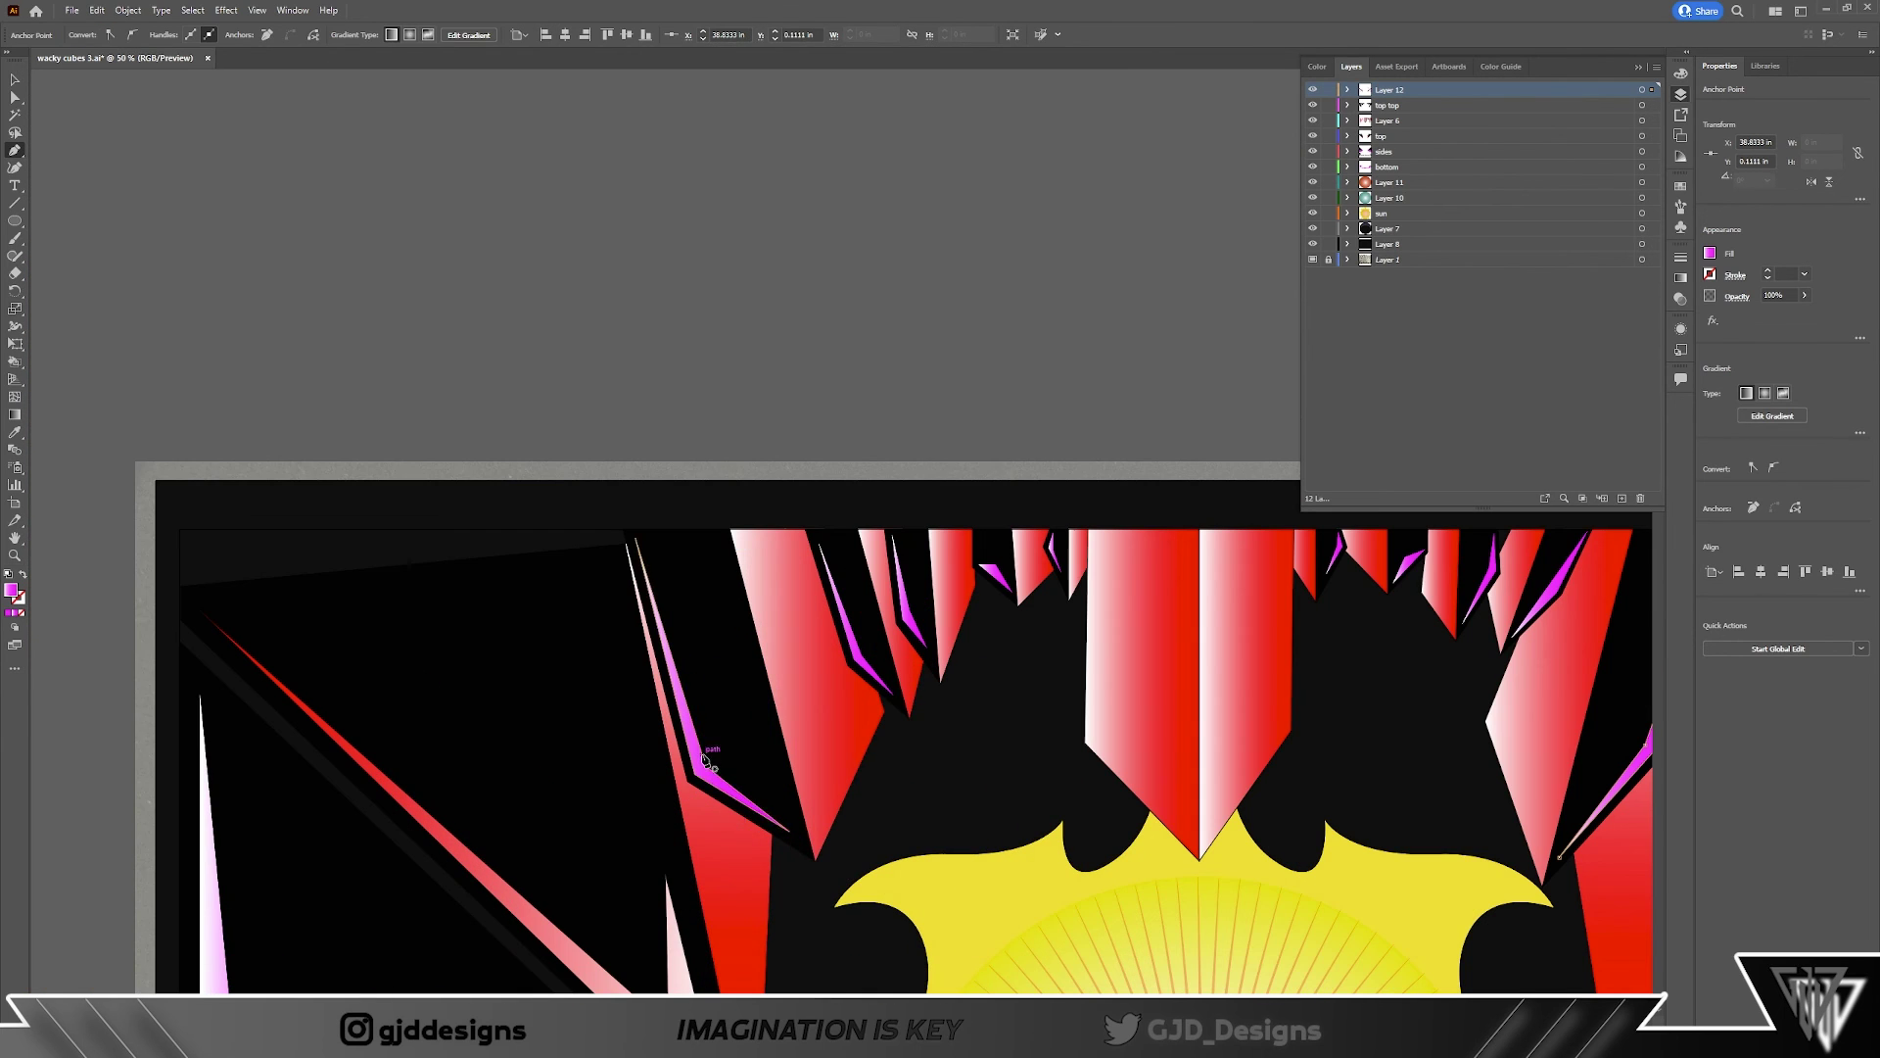
Step: Recolour the magenta highlights on the hanging crystals left of the centre crystal with the crystals' white-to-red gradient
scroll(108, 388, "left", 2)
key("v")
left_click(866, 651)
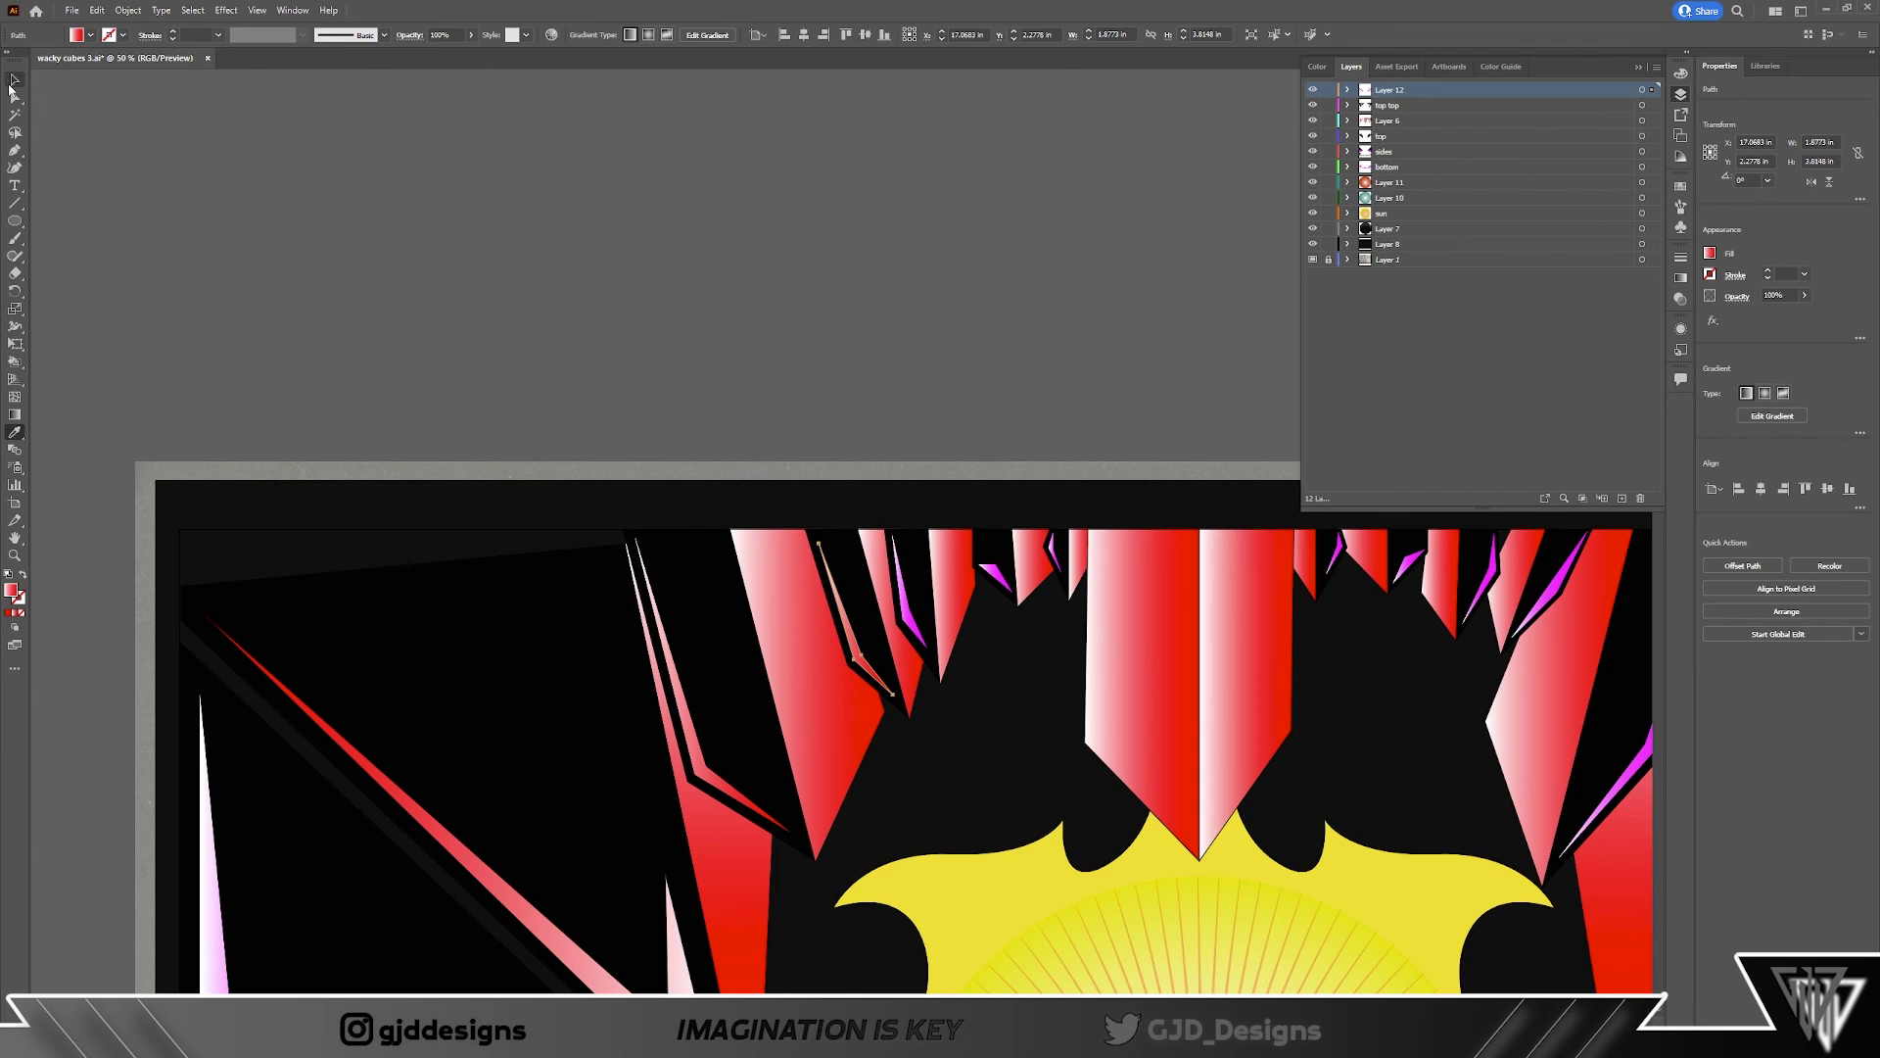
left_click(96, 125)
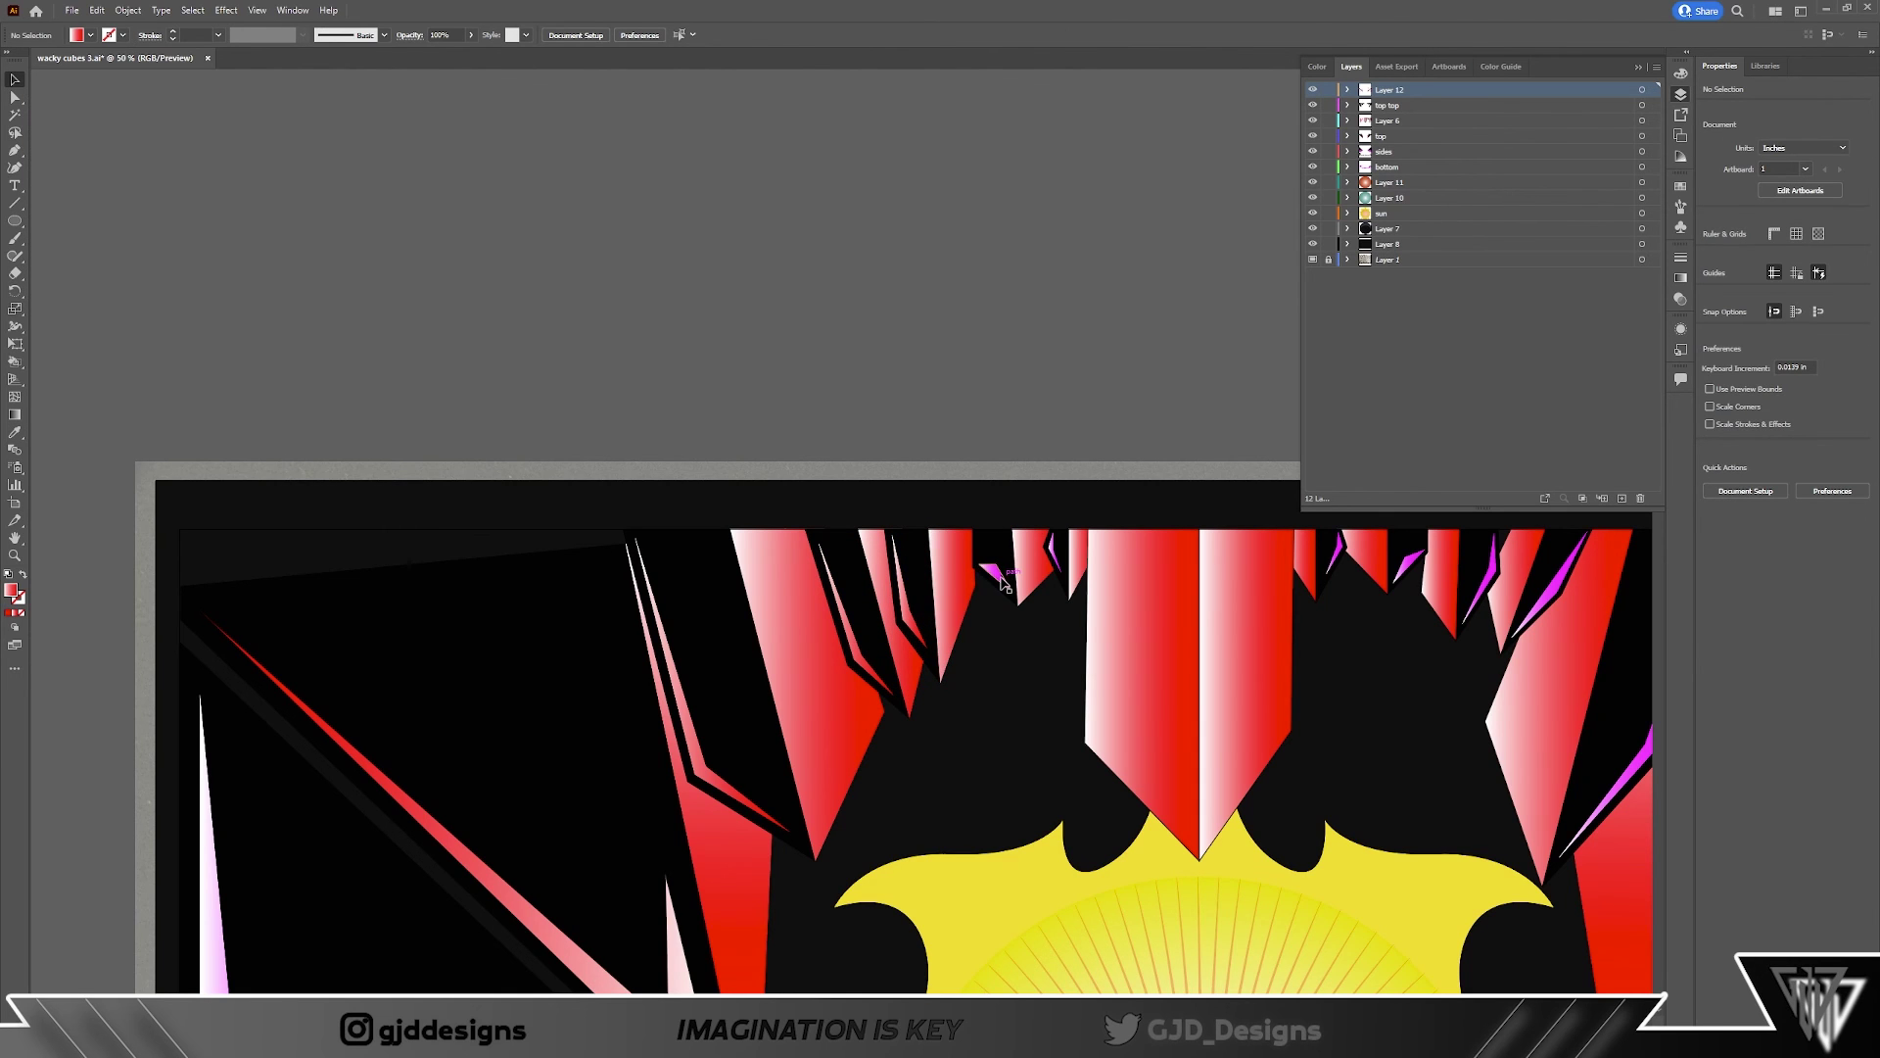
left_click(1006, 588)
key("i")
left_click(1041, 568)
scroll(818, 553, "right", 5)
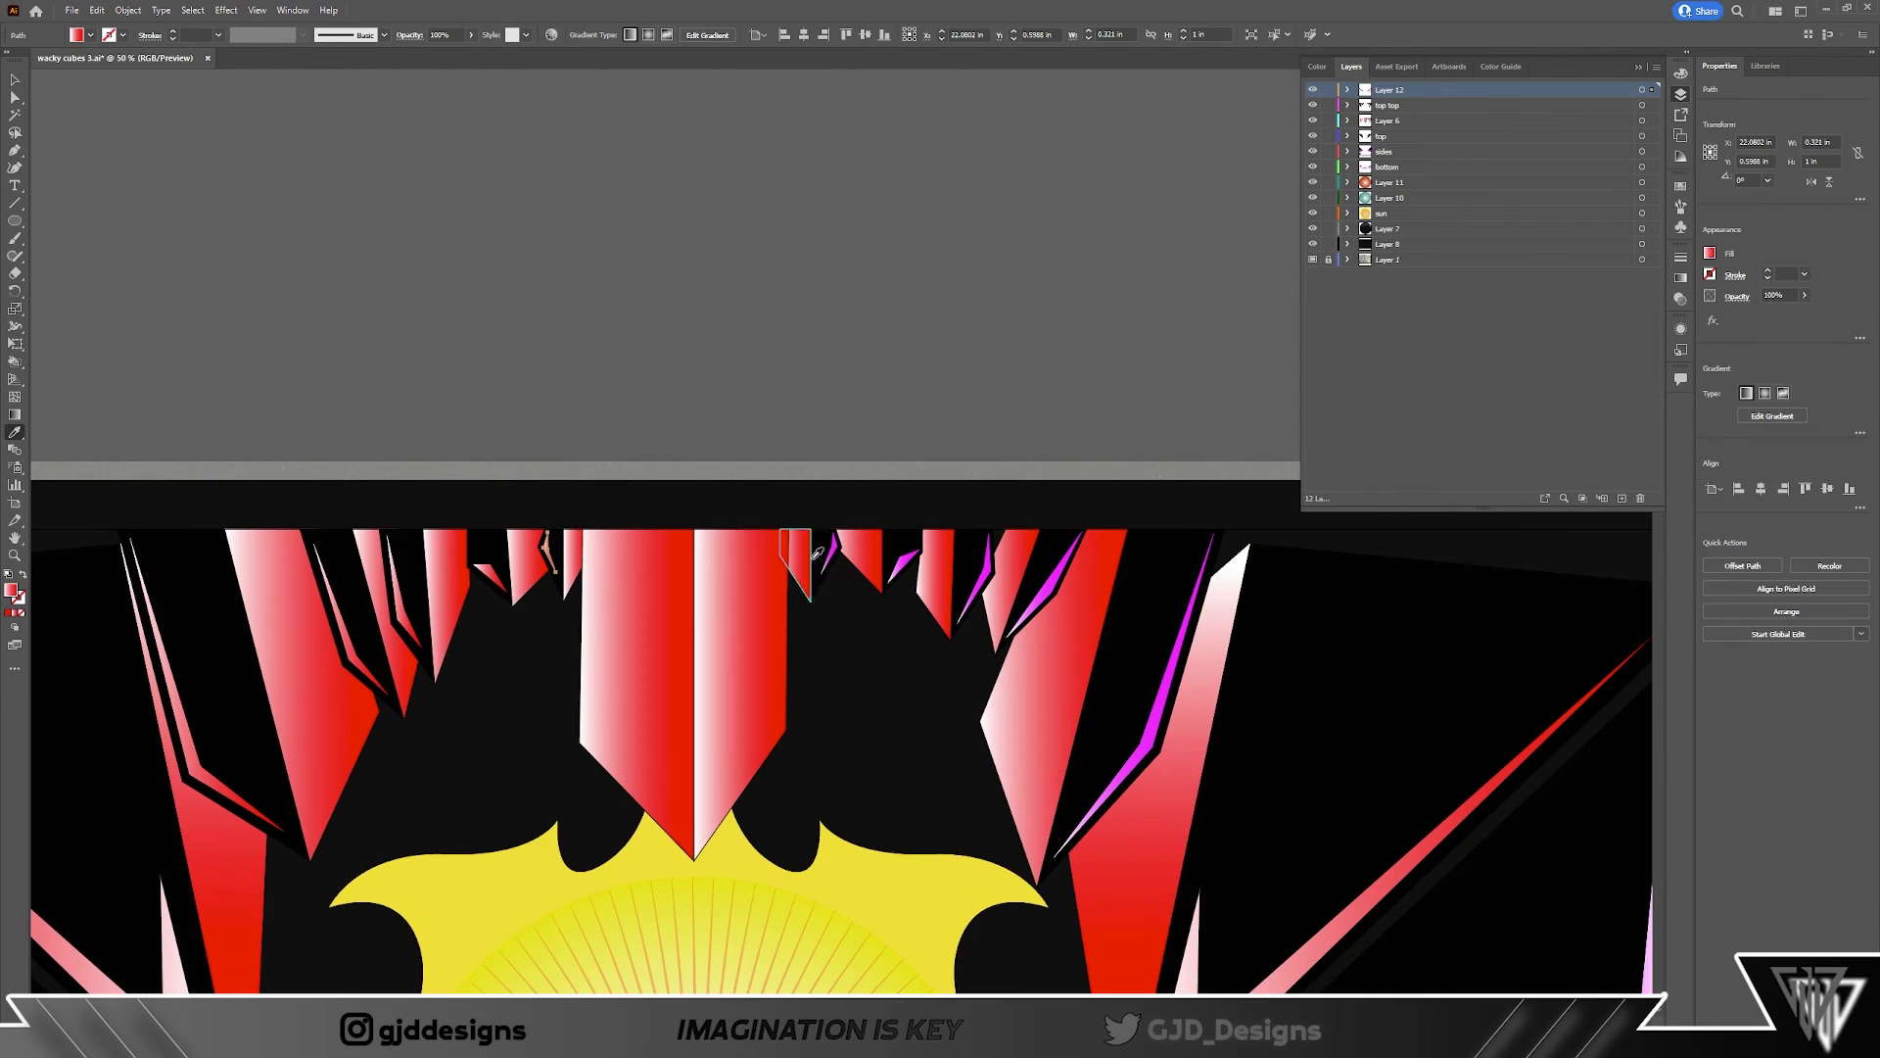
Step: Recolour the magenta highlights on the hanging crystals right of the centre crystal with the same white-to-red gradient
left_click(974, 586)
key("i")
left_click(1044, 627)
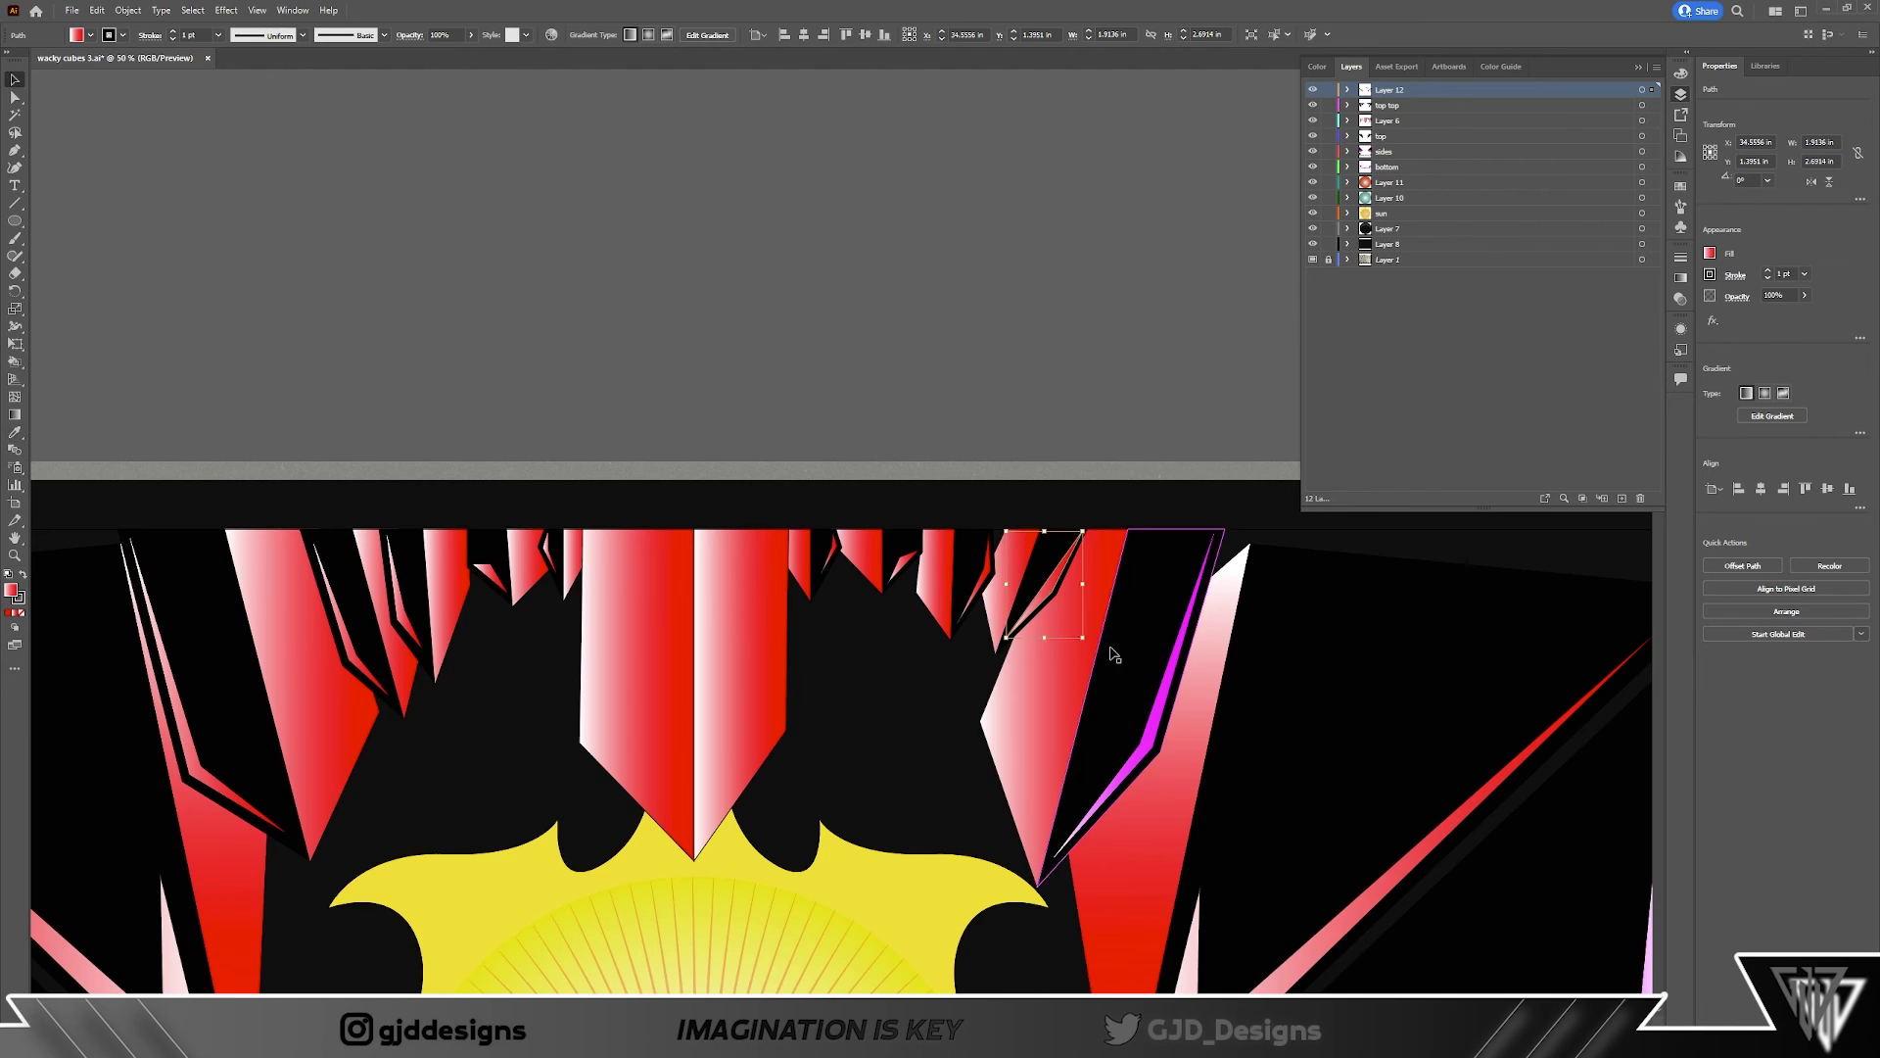
key("ctrl+shift+a")
Step: Draw forked red gradient highlights on the two rear black crystals in the artwork's lower-left cluster
scroll(1113, 654, "down", 2)
scroll(966, 650, "down", 2)
scroll(806, 684, "up", 1)
scroll(460, 703, "up", 3)
left_click(500, 600)
key("p")
left_click(583, 609)
Step: Draw a three-pronged red gradient highlight on the large front black crystal in the artwork's lower-left corner
scroll(542, 712, "down", 3)
left_click(508, 869)
left_click(606, 565)
left_click(363, 869)
left_click(609, 546)
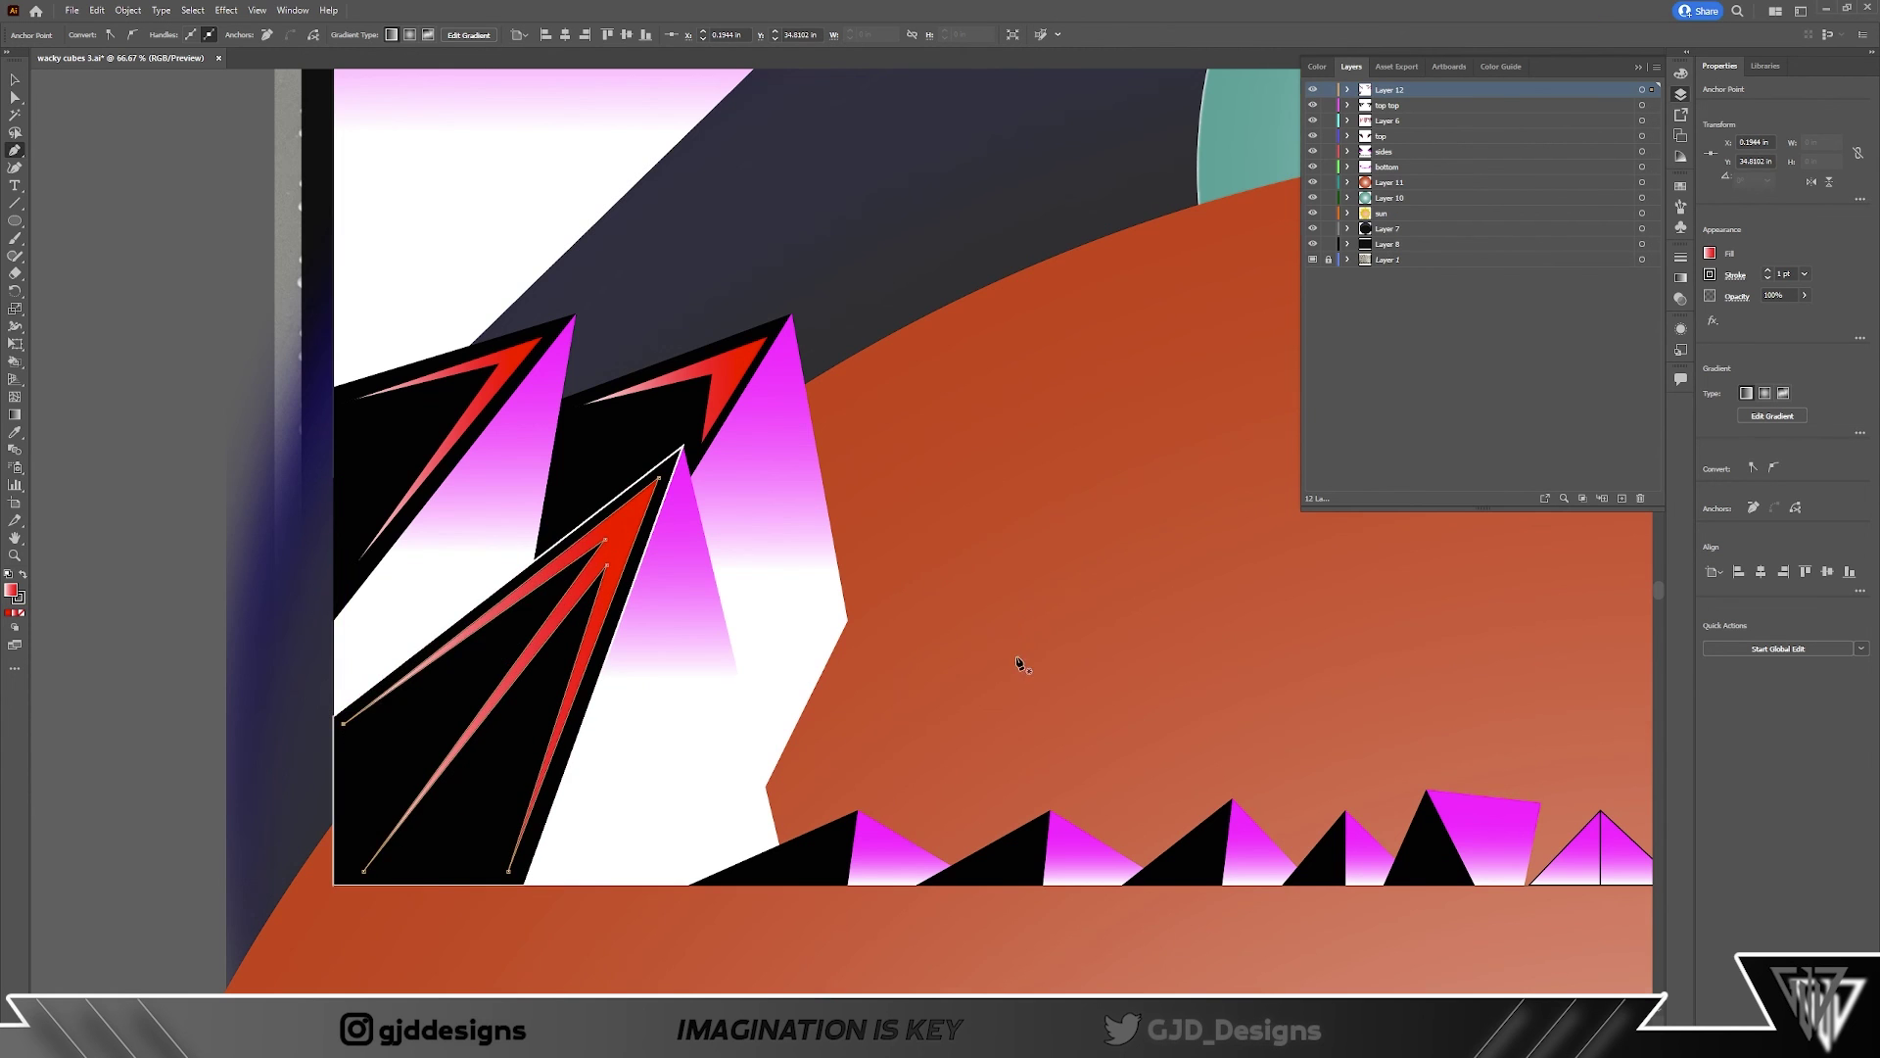
Step: Draw bent red gradient highlights on the black facets of the first three small crystals along the artwork's bottom edge
scroll(1020, 659, "up", 2)
left_click(722, 875)
left_click(546, 742)
scroll(537, 747, "right", 3)
left_click(527, 741)
left_click(675, 659)
left_click(671, 698)
left_click(948, 643)
left_click(931, 748)
left_click(925, 675)
scroll(779, 762, "right", 3)
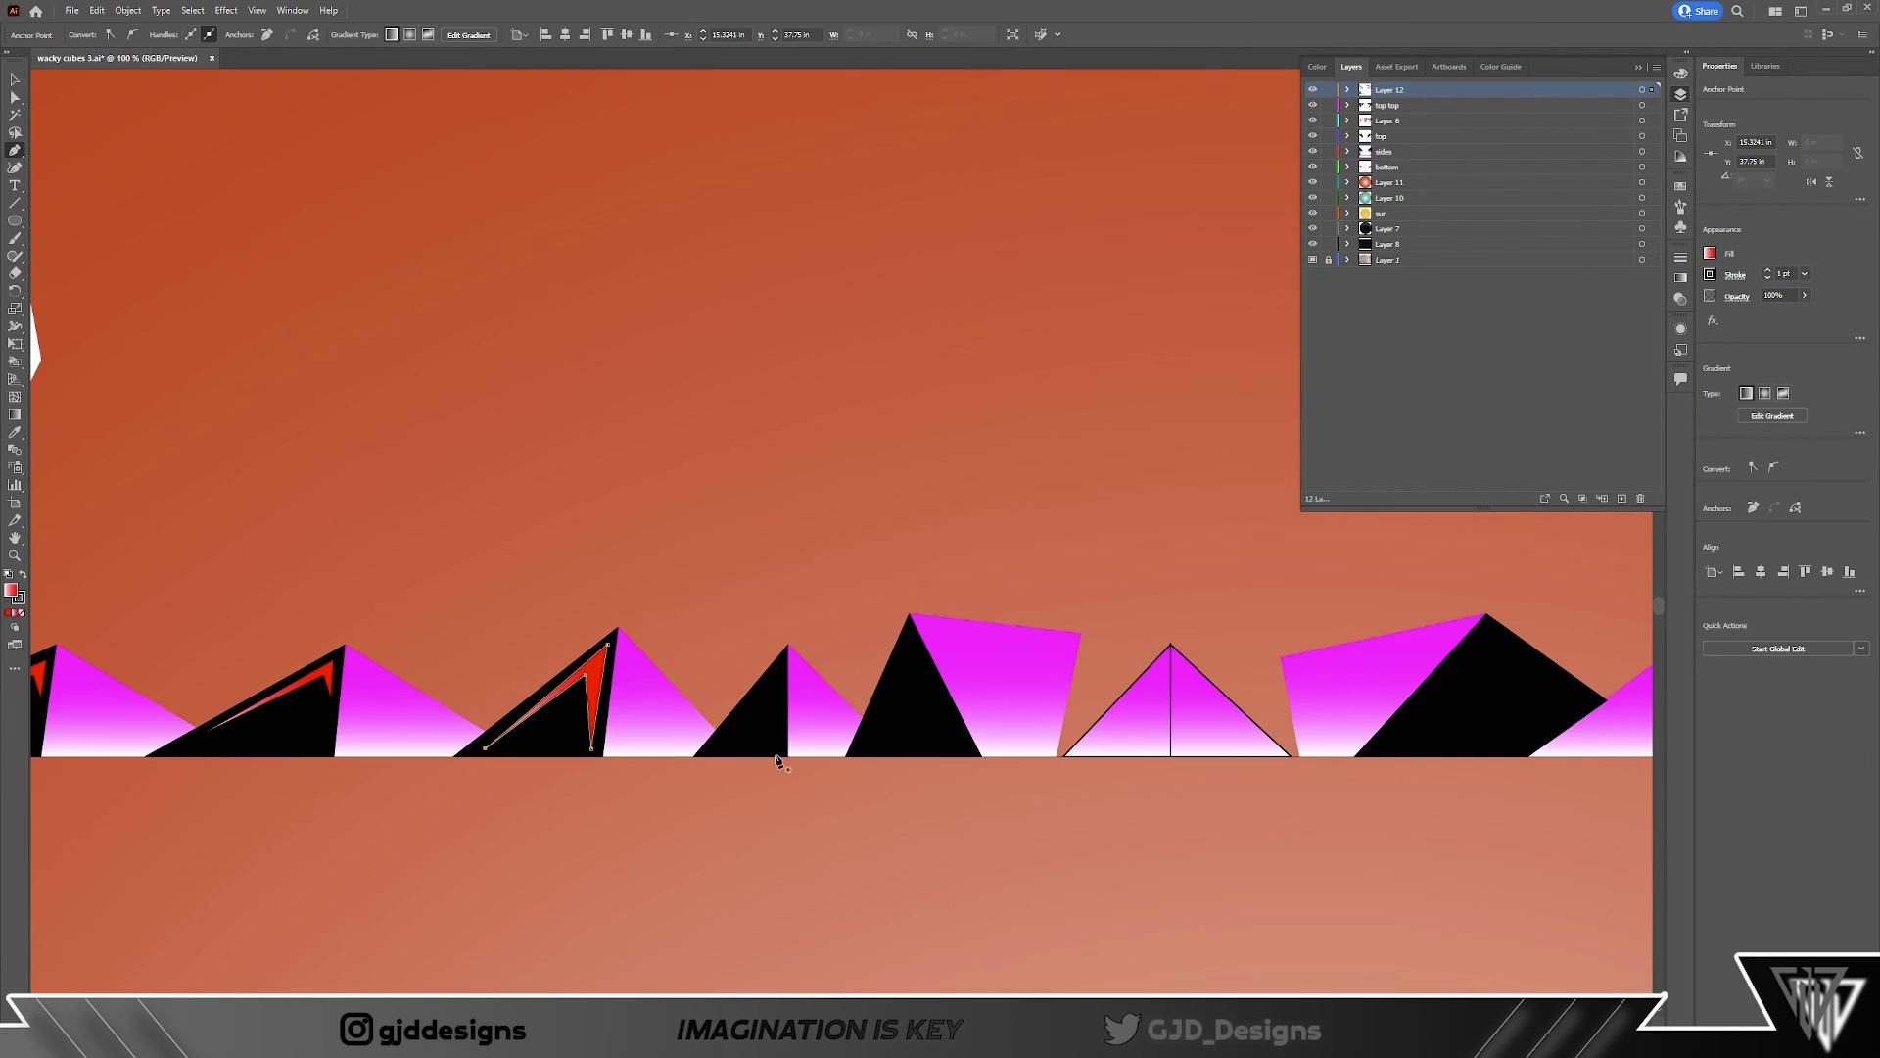
Step: Draw red gradient highlights on the black facets of the fourth and fifth small crystals, just left of the bottom row's centre
left_click(909, 640)
left_click(857, 752)
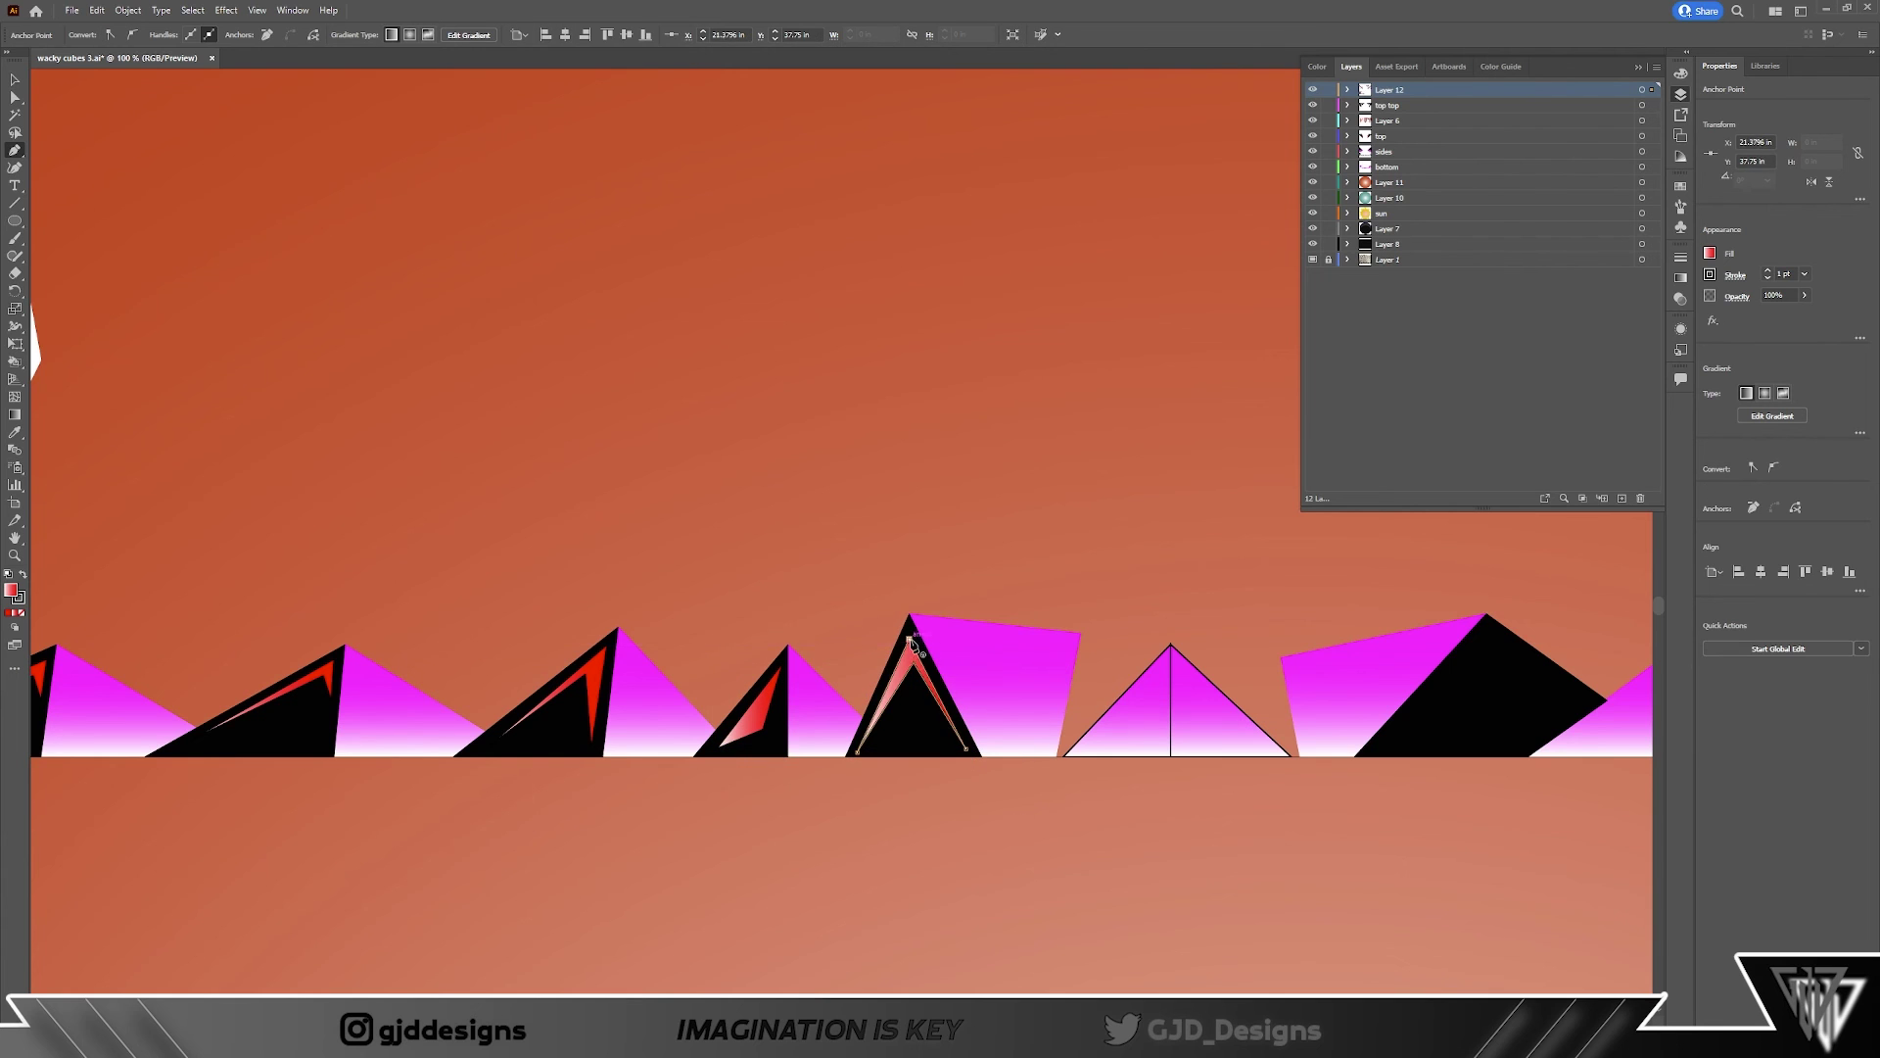
left_click(910, 640)
Step: Draw red gradient highlights on the black facets of the next small crystals right of the bottom row's centre
scroll(747, 742, "right", 6)
left_click(972, 657)
left_click(1110, 752)
left_click(979, 751)
left_click(1224, 674)
Step: Draw bent red gradient highlights on the black facets of the last two small crystals at the bottom row's right end
scroll(1224, 685, "right", 6)
left_click(775, 675)
left_click(919, 742)
left_click(780, 719)
left_click(776, 676)
left_click(1050, 751)
left_click(1040, 676)
left_click(1248, 750)
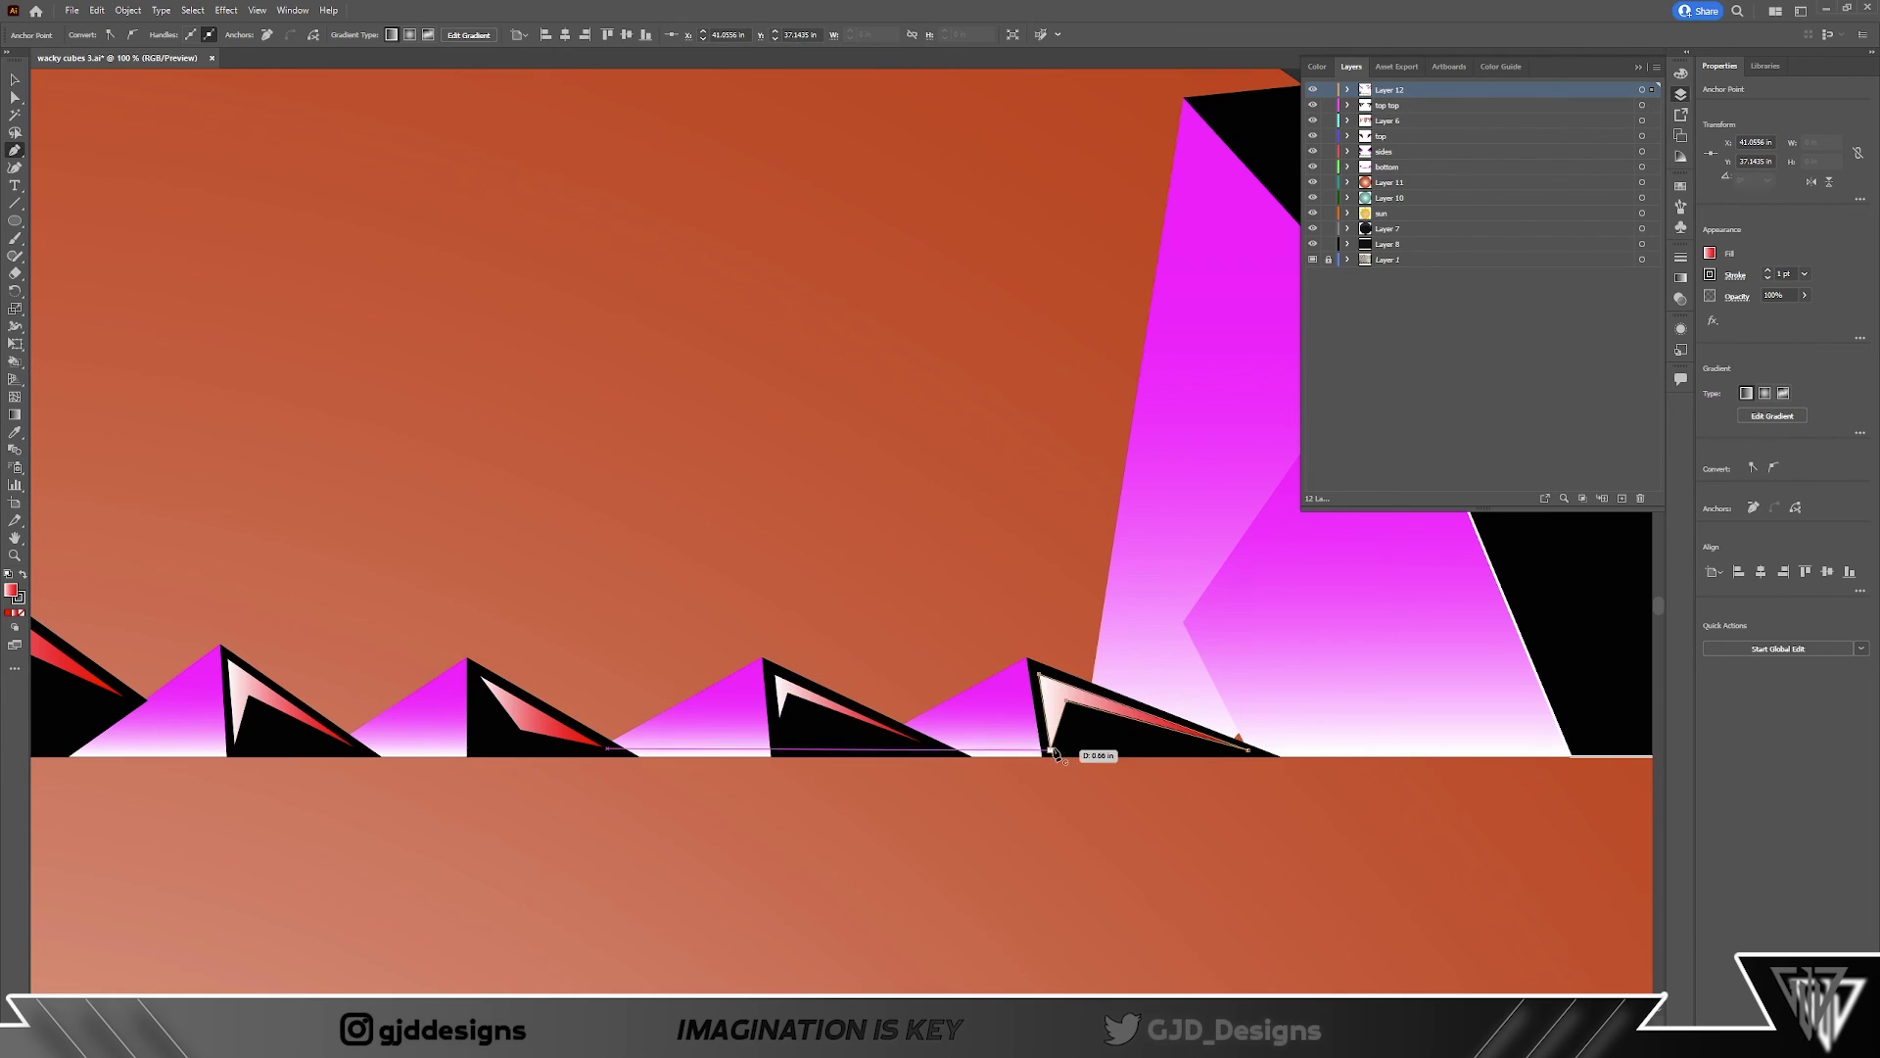
Step: Draw a three-pronged red gradient highlight on the large front black crystal in the artwork's lower-right corner
scroll(1077, 754, "right", 8)
left_click(842, 537)
left_click(585, 740)
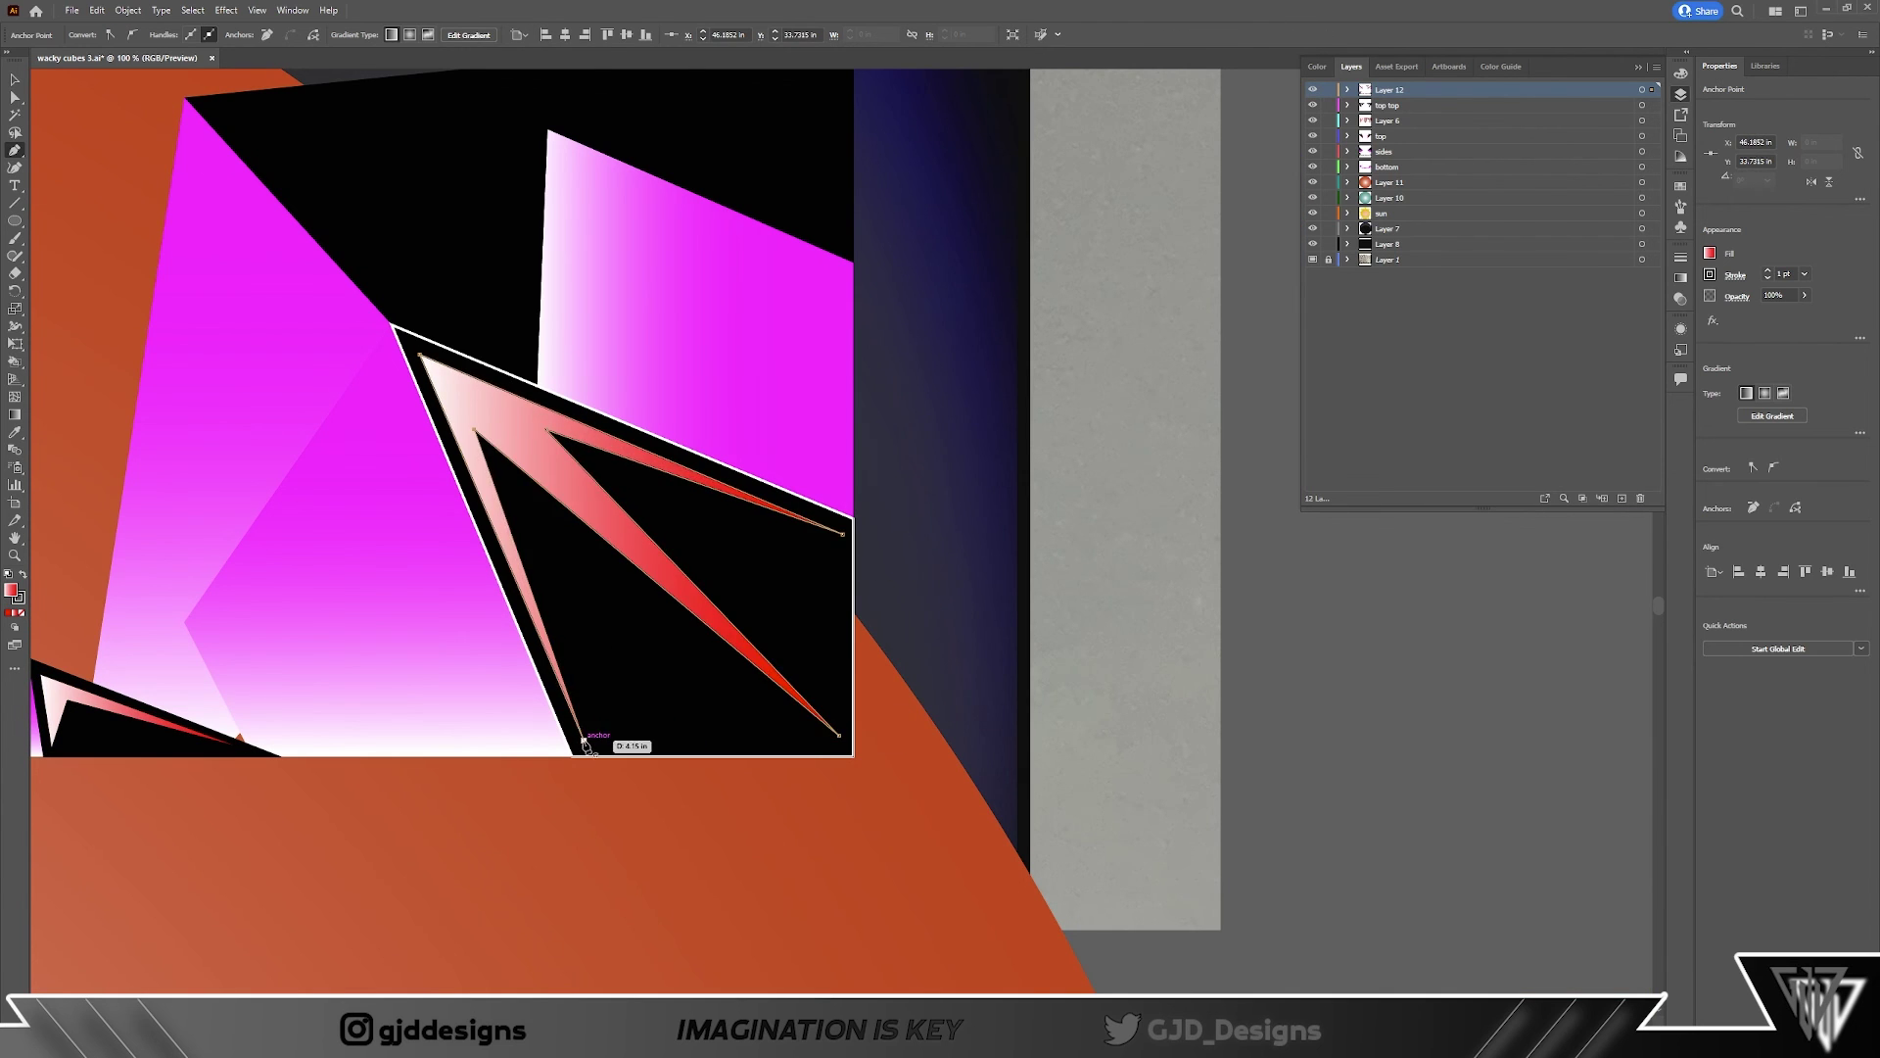
Step: Draw a forked red gradient highlight on the upper black crystal facet of the lower-right cluster
scroll(646, 823, "down", 2)
left_click(748, 438)
left_click(422, 465)
left_click(748, 438)
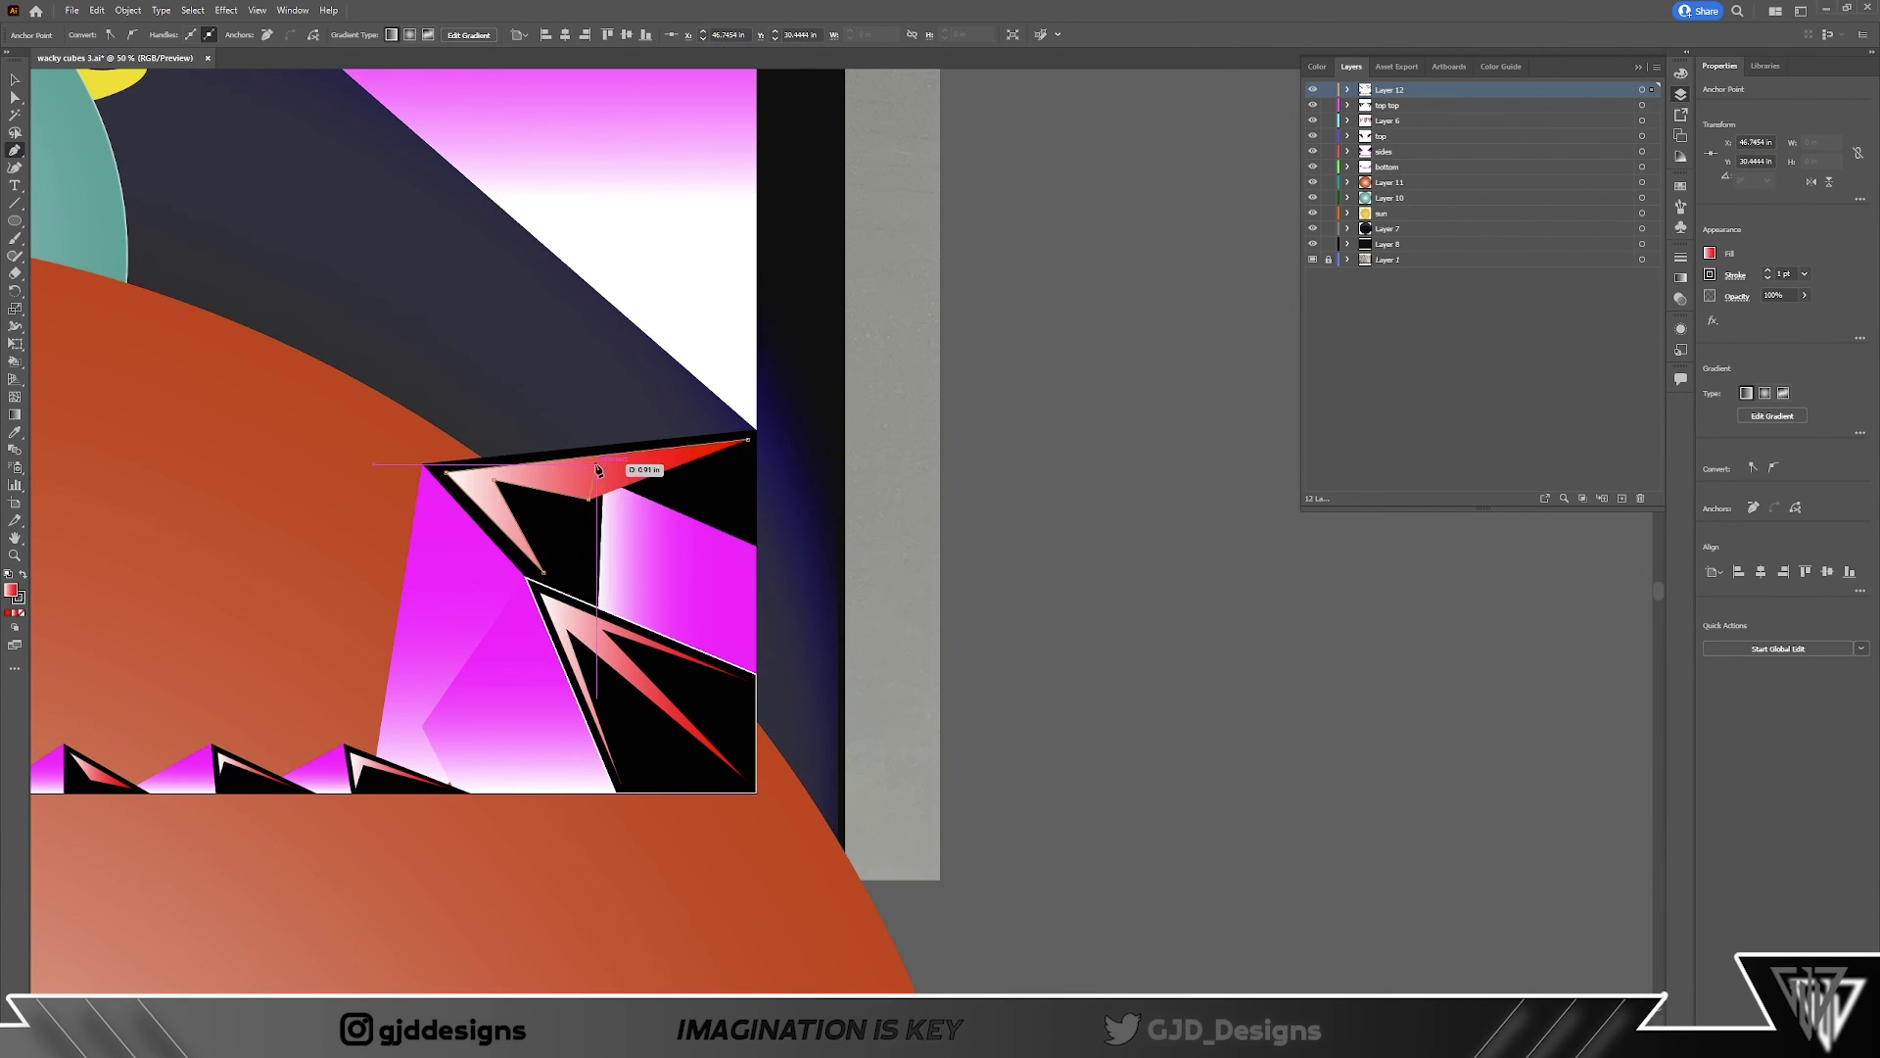
Step: Recolour the red highlights on the lower-left cluster's black crystals with the magenta gradient
scroll(382, 547, "down", 3)
key("ctrl+=")
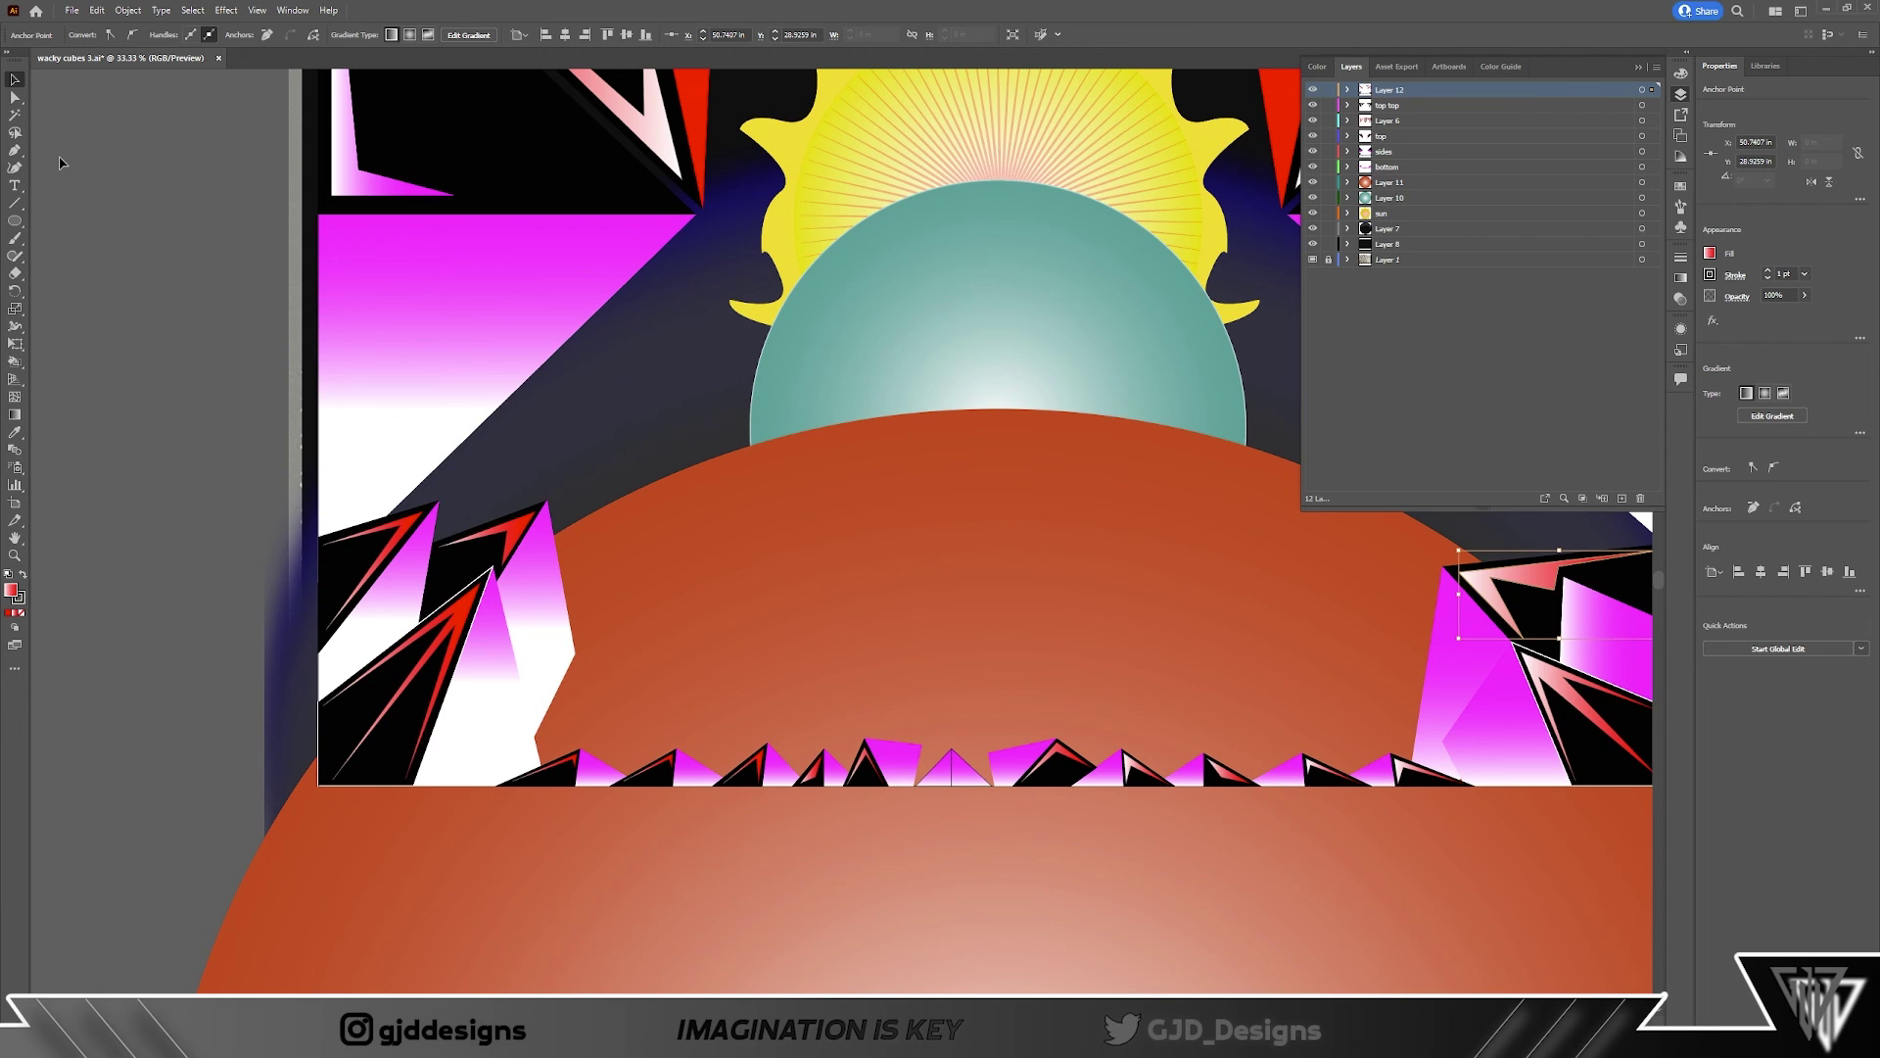
left_click(419, 556)
left_click(500, 659)
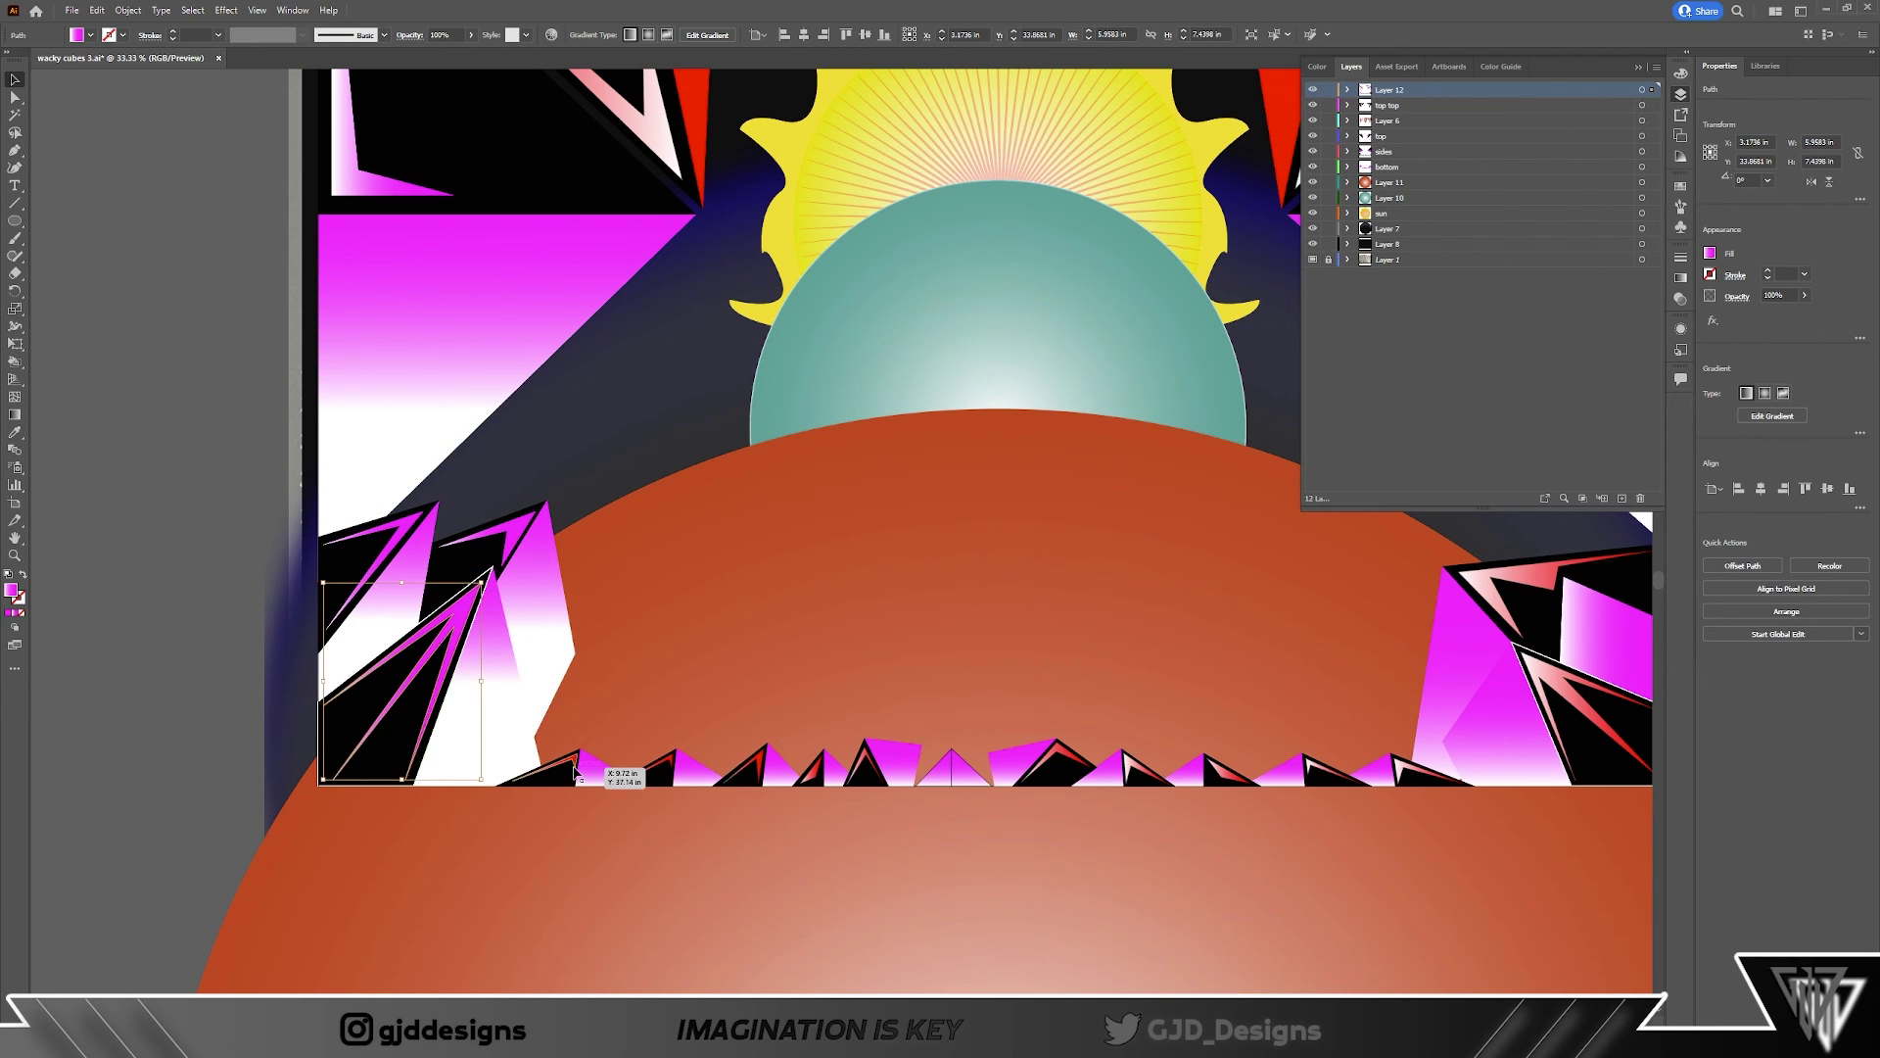
Step: Recolour the red highlights on the row of small crystals along the bottom edge with the magenta gradient
scroll(575, 771, "up", 3)
left_click(1078, 744)
left_click(1268, 744)
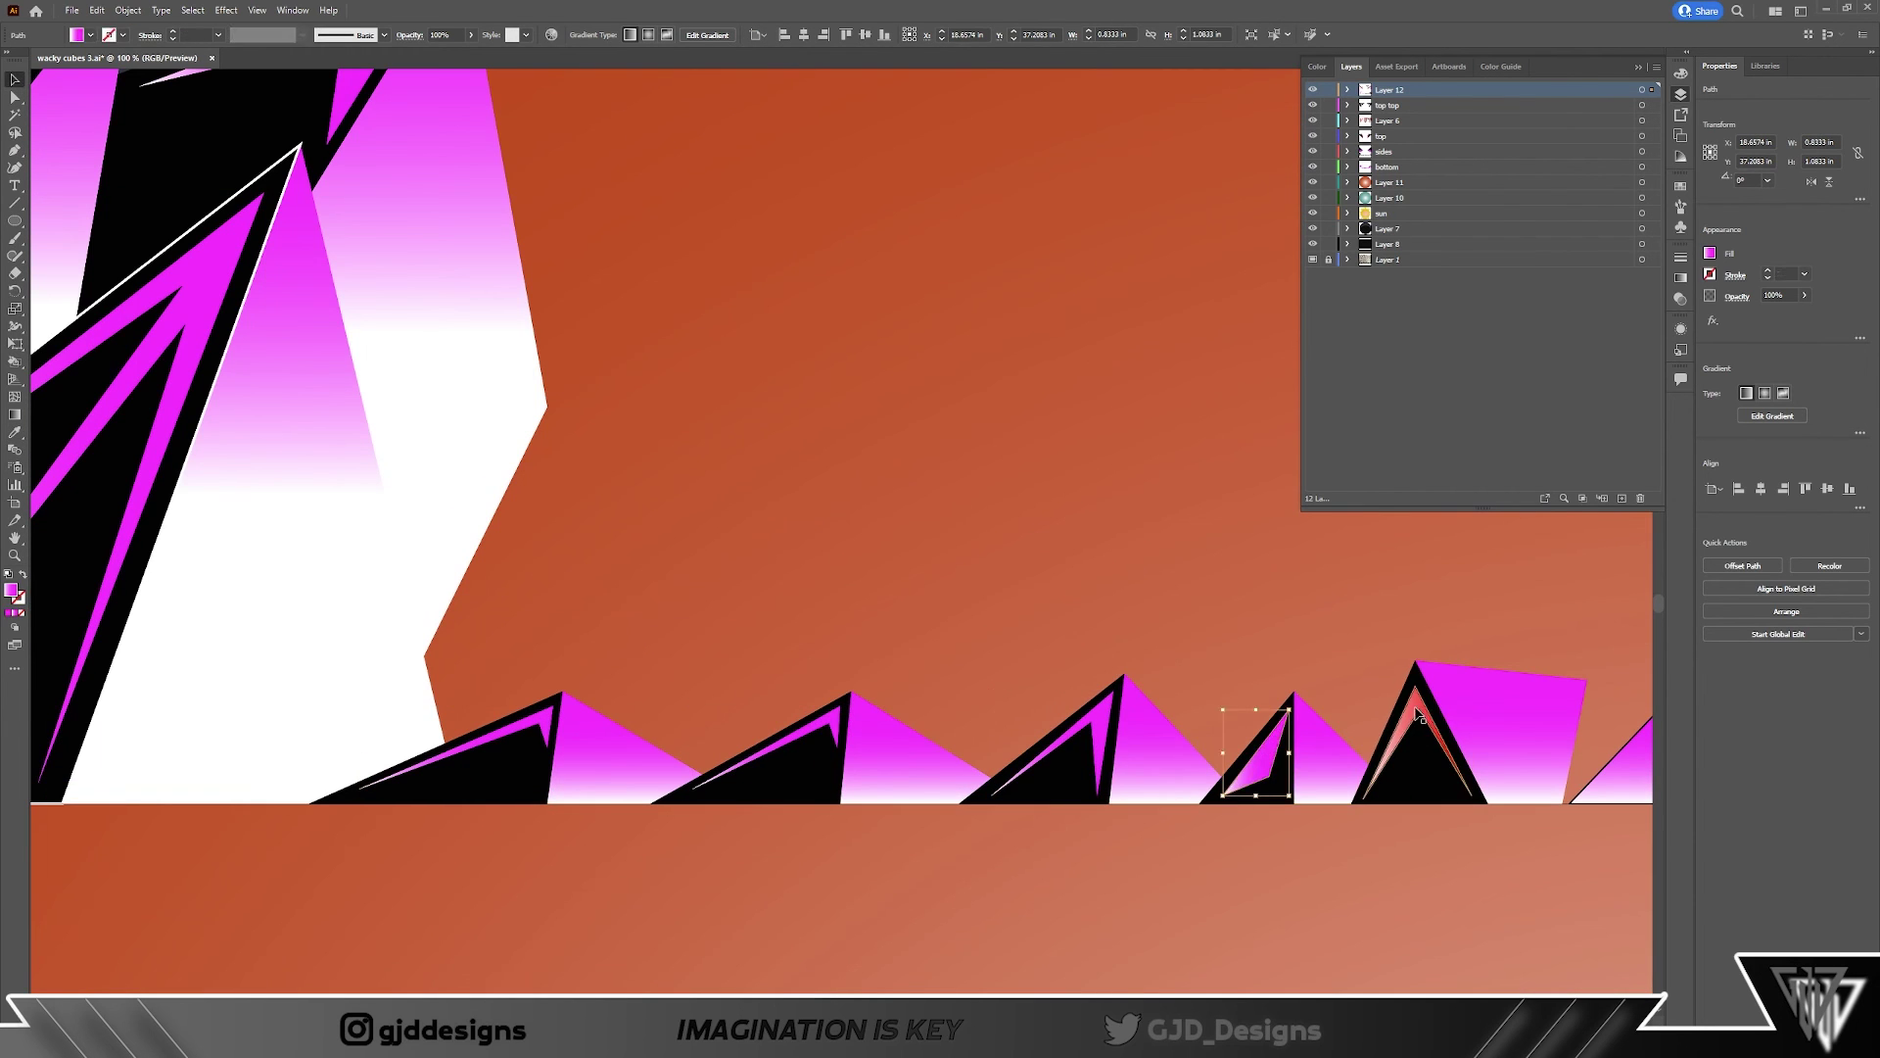
scroll(1419, 715, "left", 10)
left_click(881, 775)
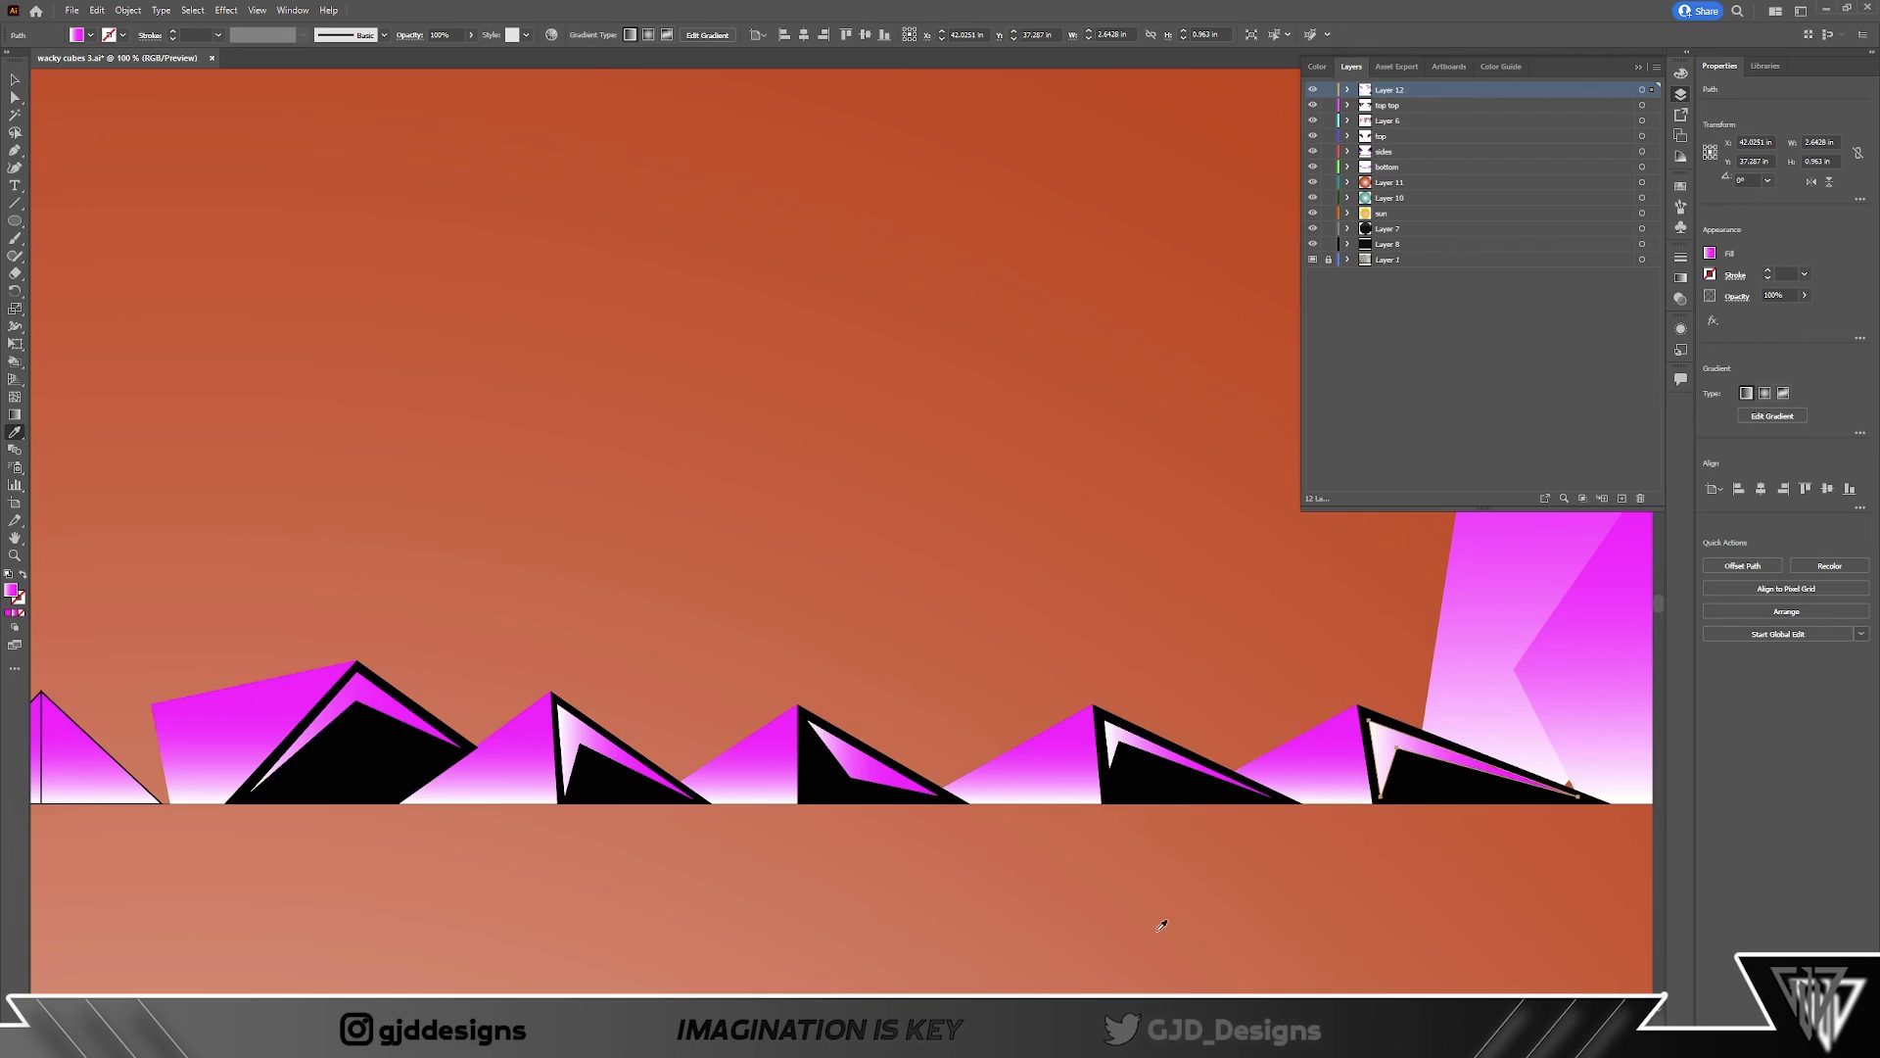